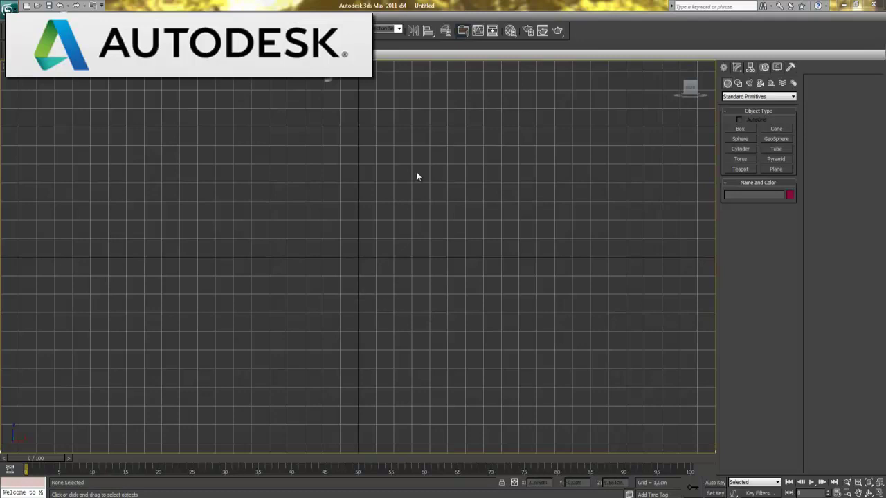
Set Church_bell_cutaway as the Front viewport background and hide the grid.
key(alt+b)
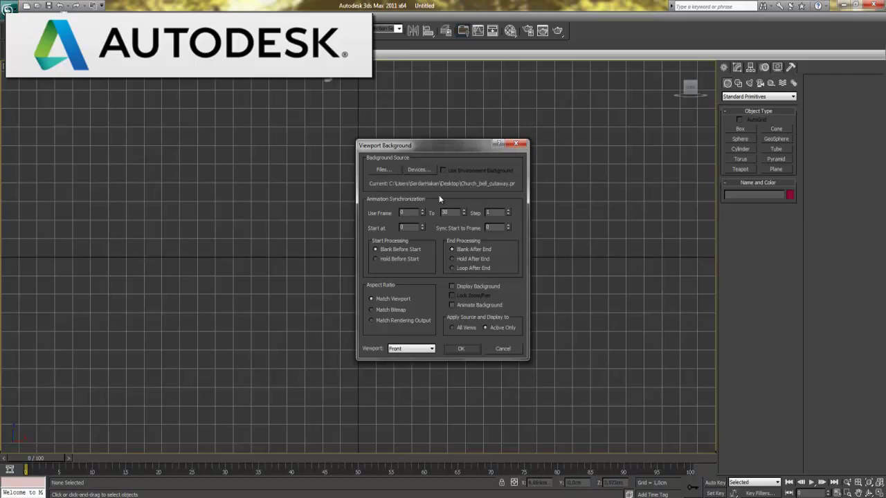
click(388, 172)
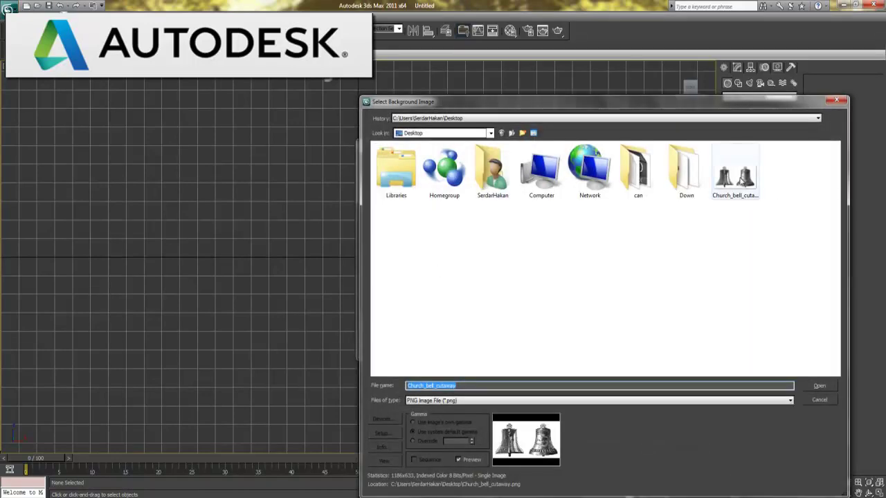
double_click(741, 178)
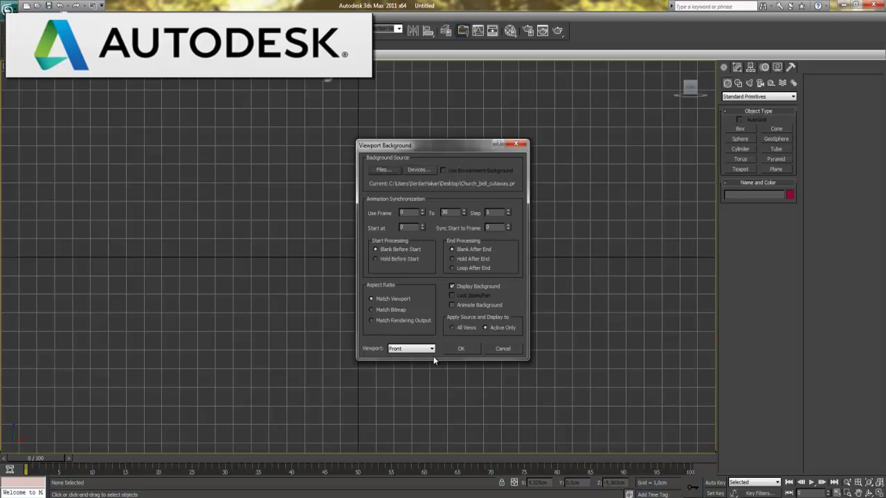
click(470, 347)
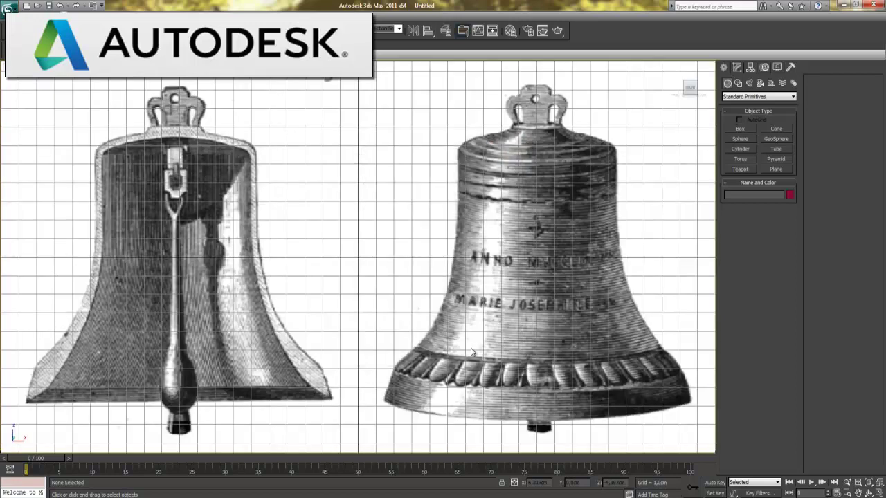
key(g)
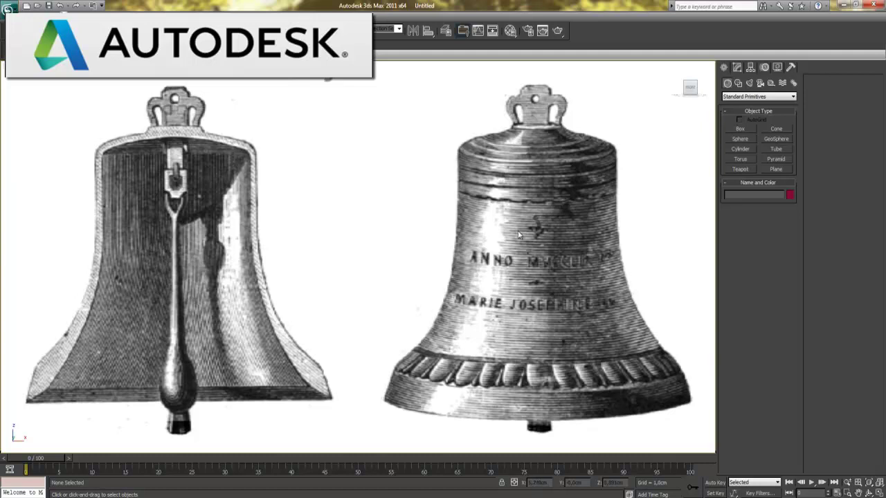
Trace a line spline from below the crown, down the bell's side and flared lip to the rim's outer edge.
click(738, 82)
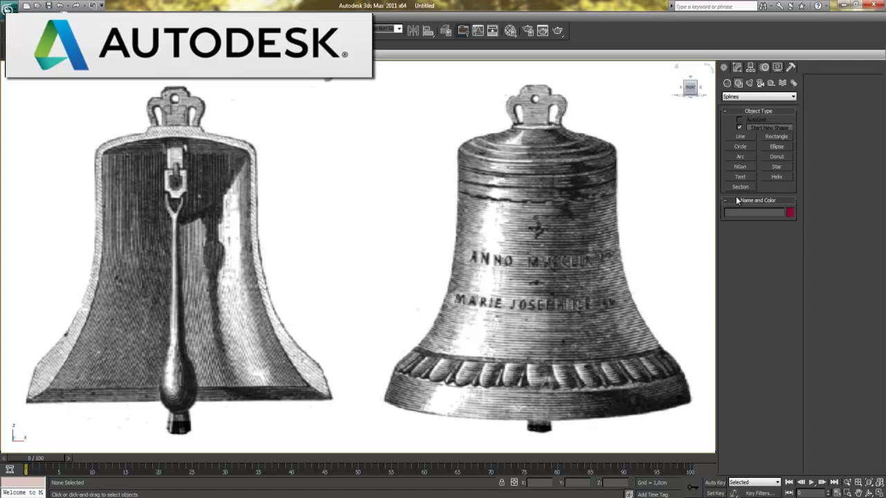
click(737, 136)
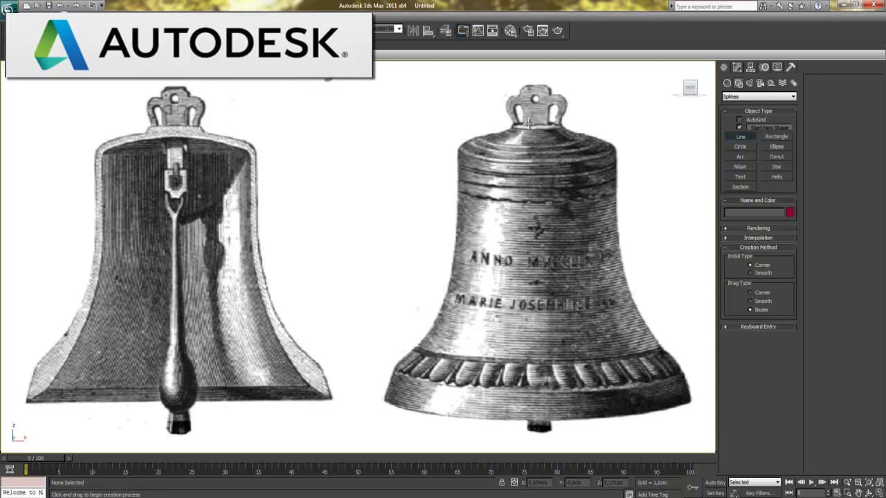
click(529, 123)
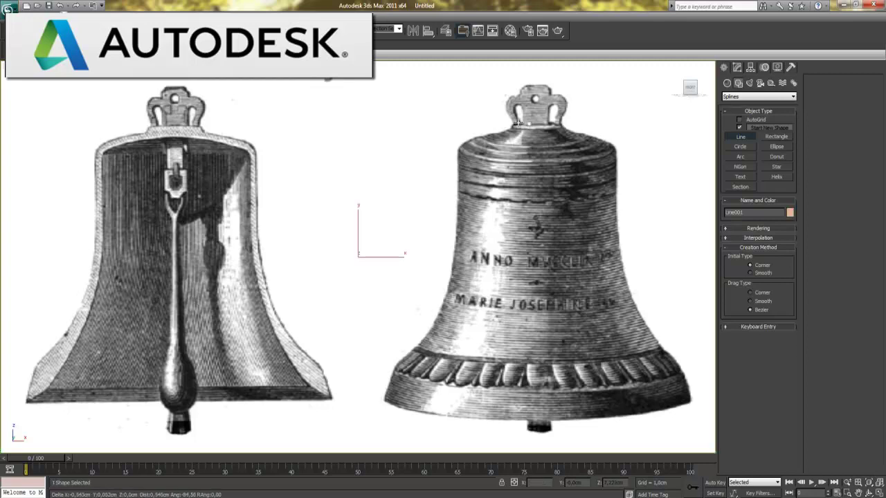
click(516, 122)
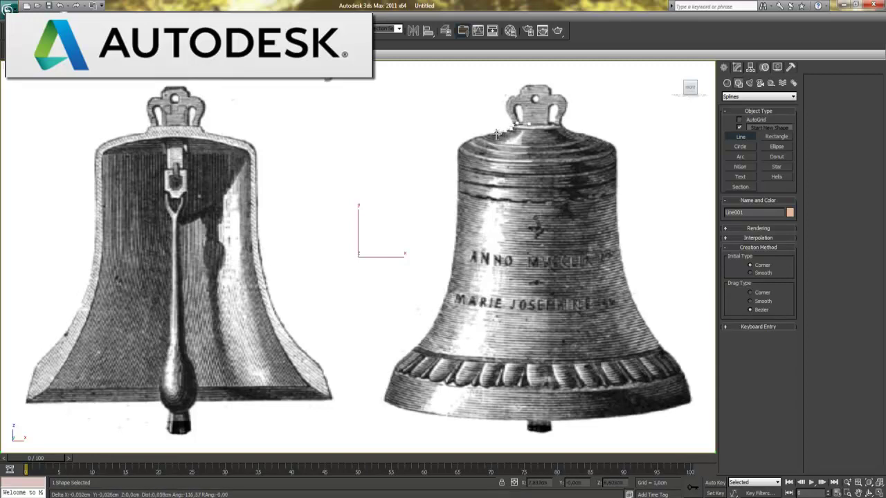
click(461, 142)
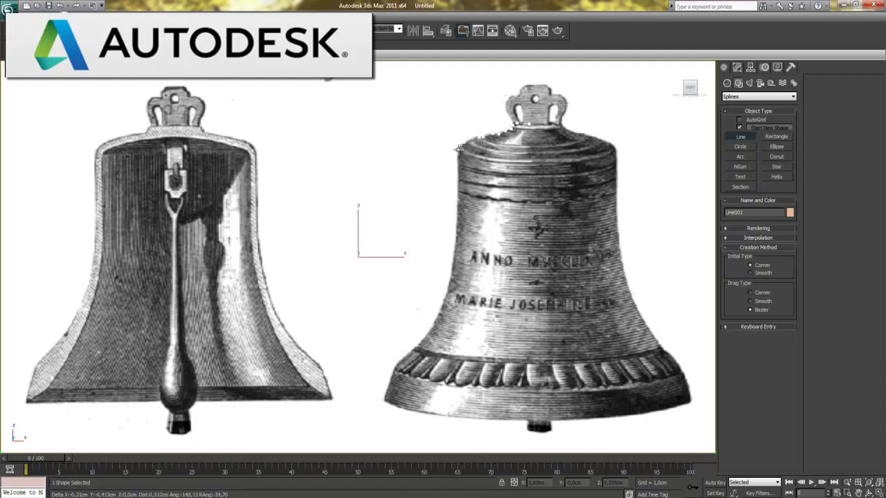
click(457, 214)
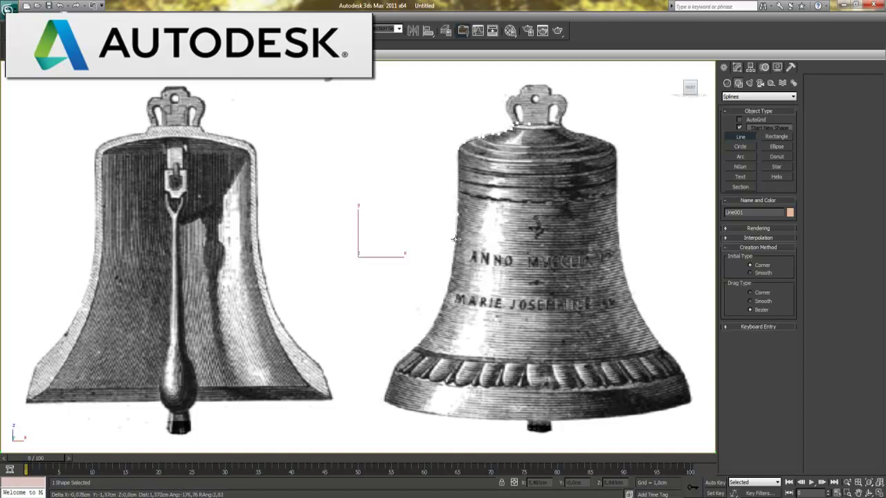
click(455, 240)
click(451, 269)
click(434, 318)
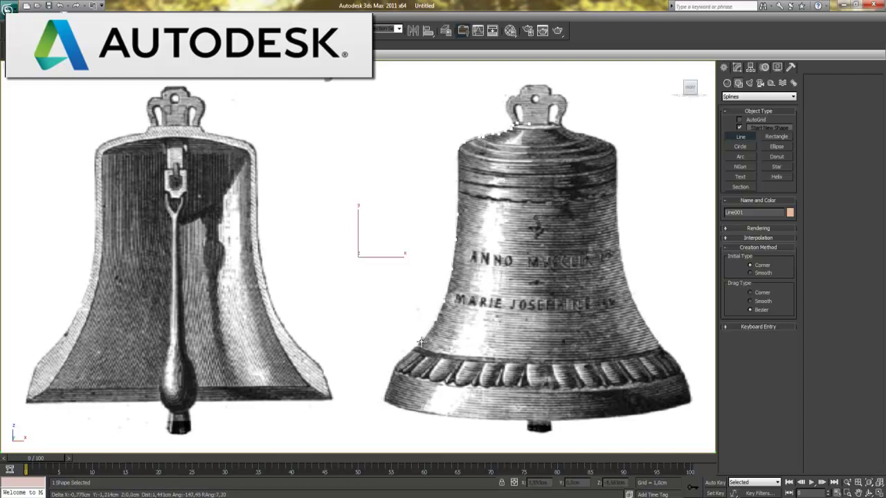
click(420, 342)
click(394, 363)
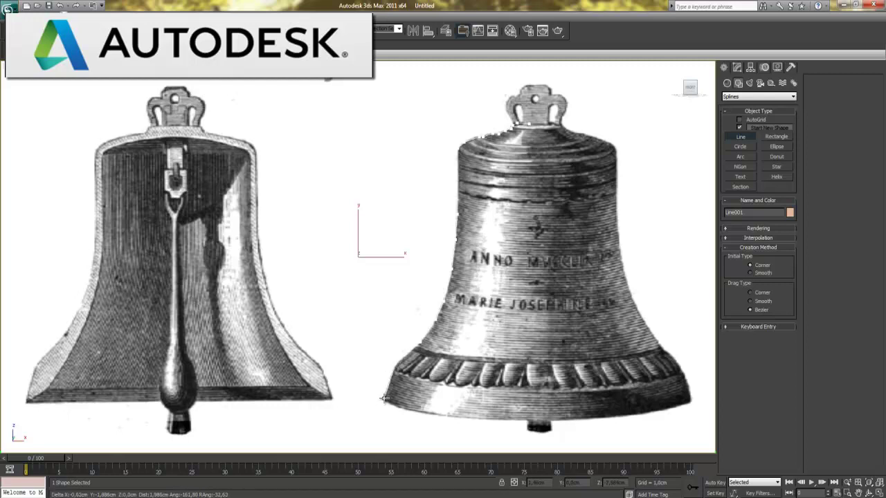
click(382, 398)
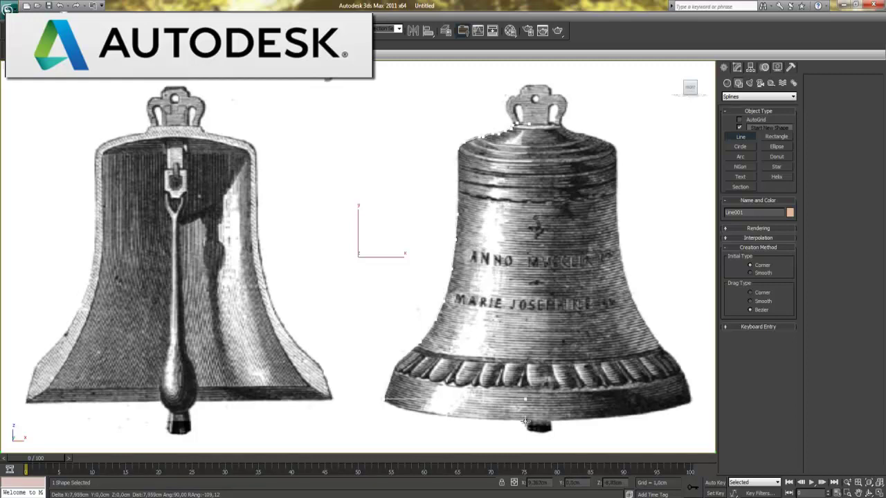
Finish the profile, lathe it with Align Max, and show all four viewports.
right_click(539, 397)
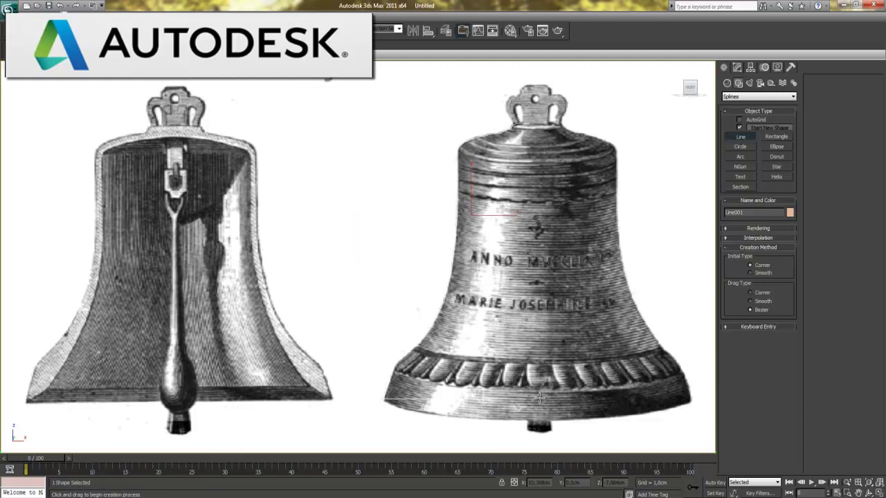
right_click(539, 397)
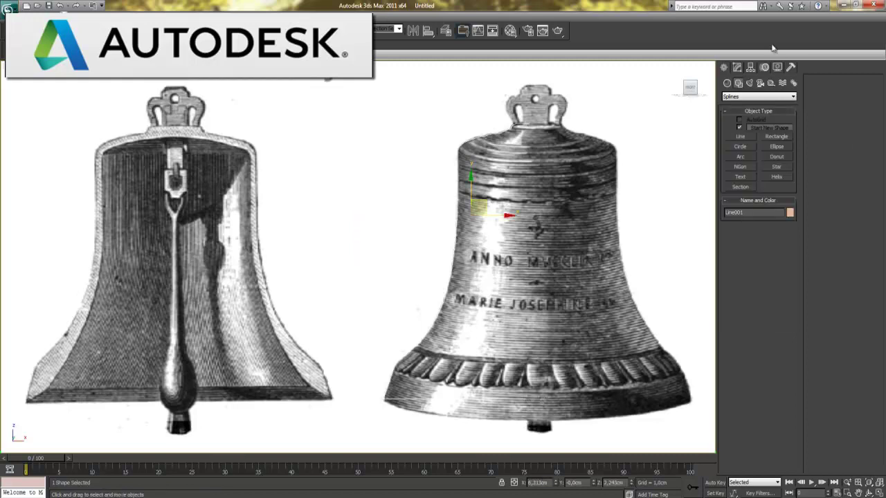
click(737, 68)
click(752, 97)
click(752, 99)
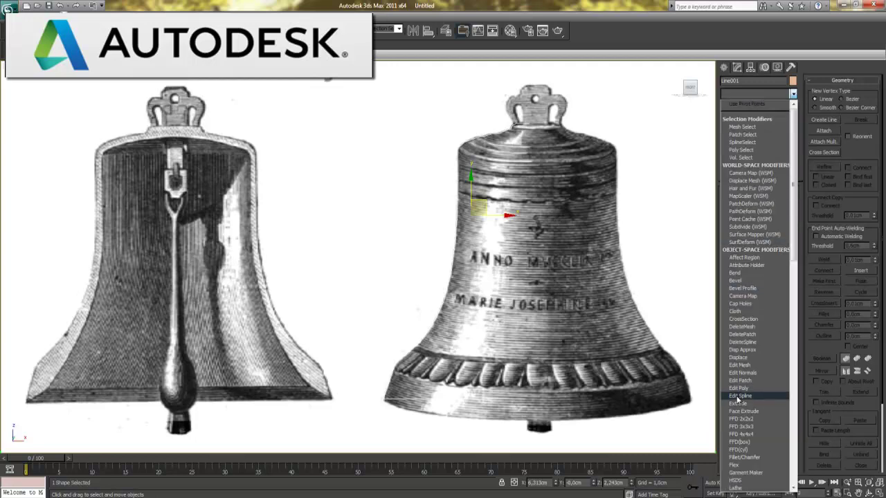
click(741, 488)
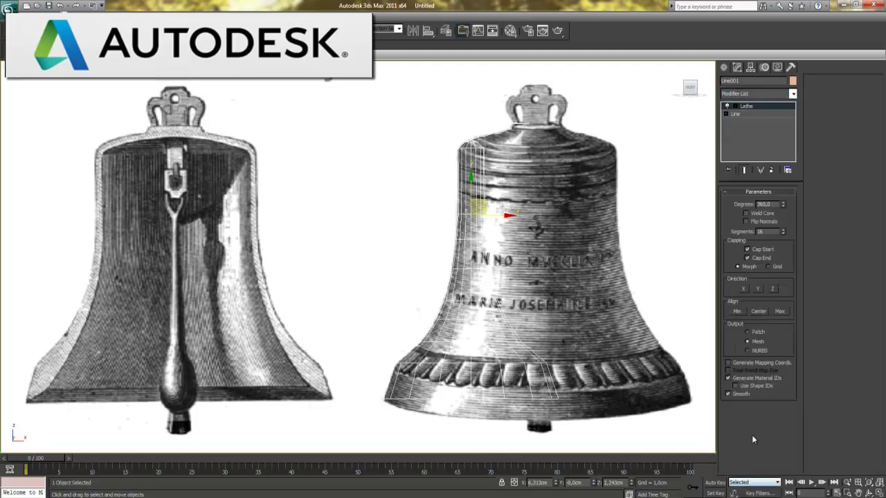
click(783, 312)
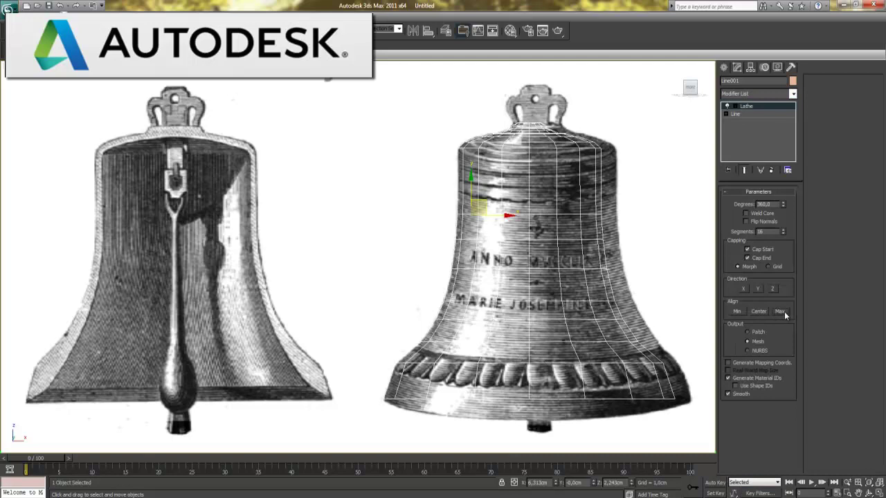
key(alt+w)
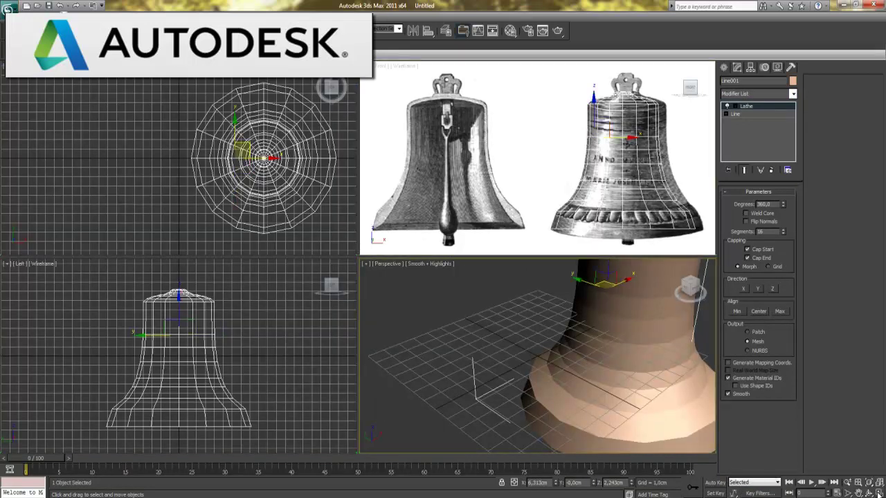
Maximize the Perspective view and turn on Edged Faces for the bell.
key(alt+w)
middle_drag(386, 201, 336, 201)
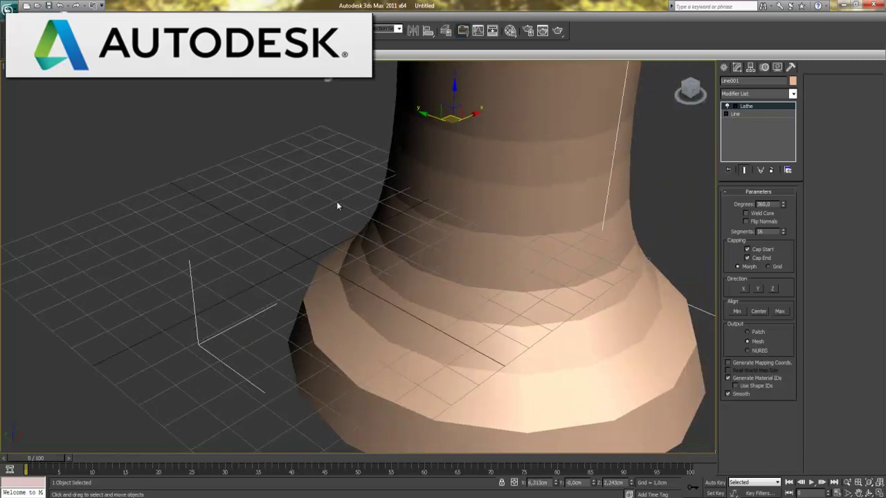
scroll(336, 202, down, 5)
mouse_move(420, 282)
alt+middle_down()
mouse_move(440, 273)
mouse_move(472, 291)
alt+middle_up()
scroll(423, 285, up, 3)
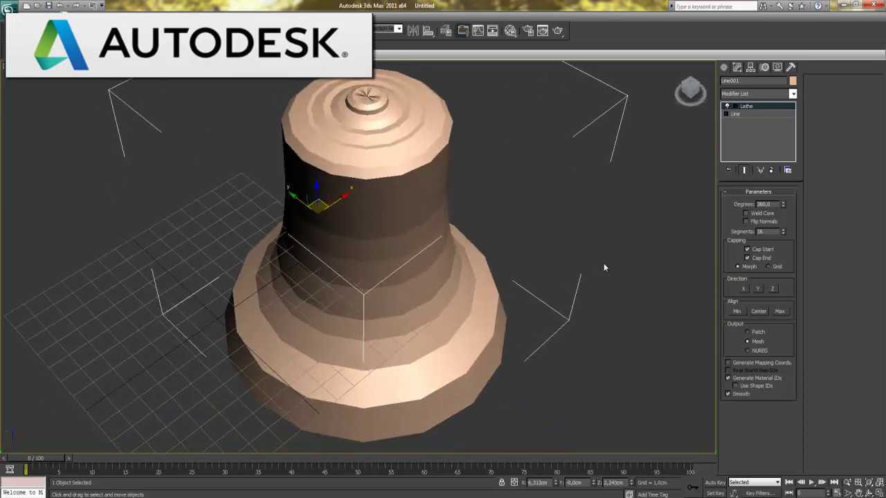
key(F4)
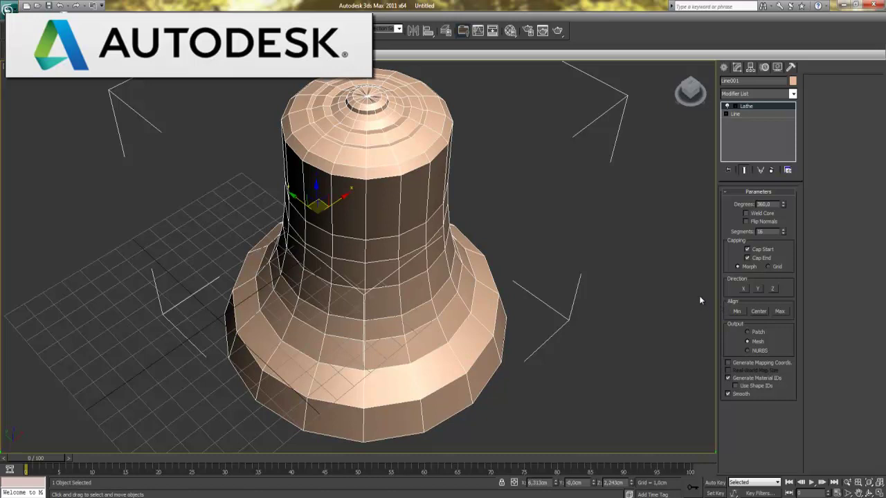
Enable Weld Core and set the Lathe to 32 segments.
click(751, 215)
click(748, 220)
click(748, 220)
text(32)
key(Return)
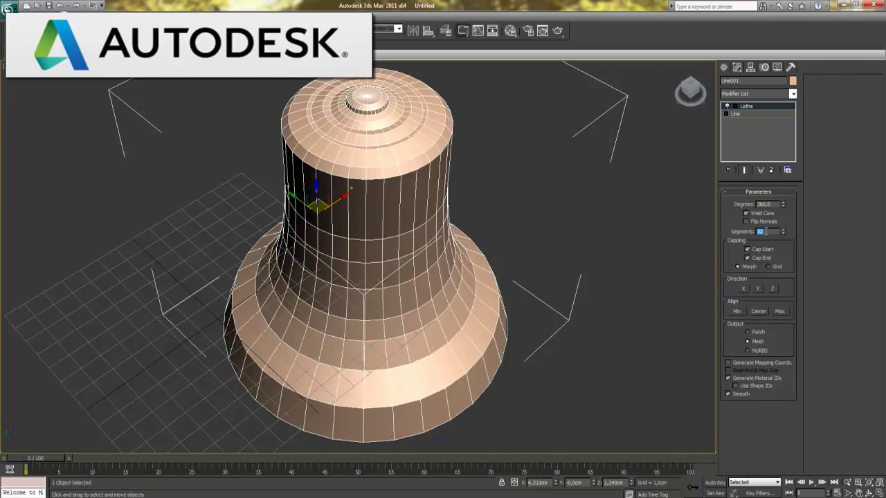
mouse_move(524, 384)
alt+middle_down()
mouse_move(507, 343)
mouse_move(502, 256)
alt+middle_up()
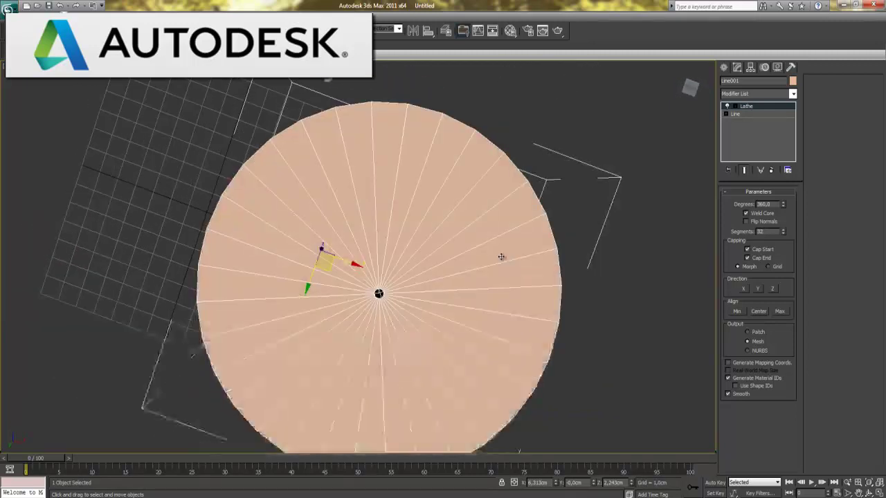
Add an Edit Poly modifier and switch to Polygon sub-object level.
click(764, 93)
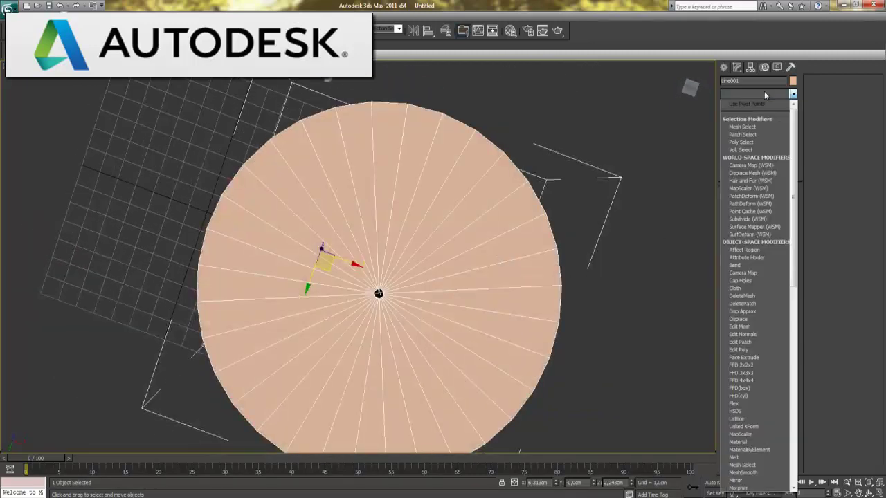
click(752, 349)
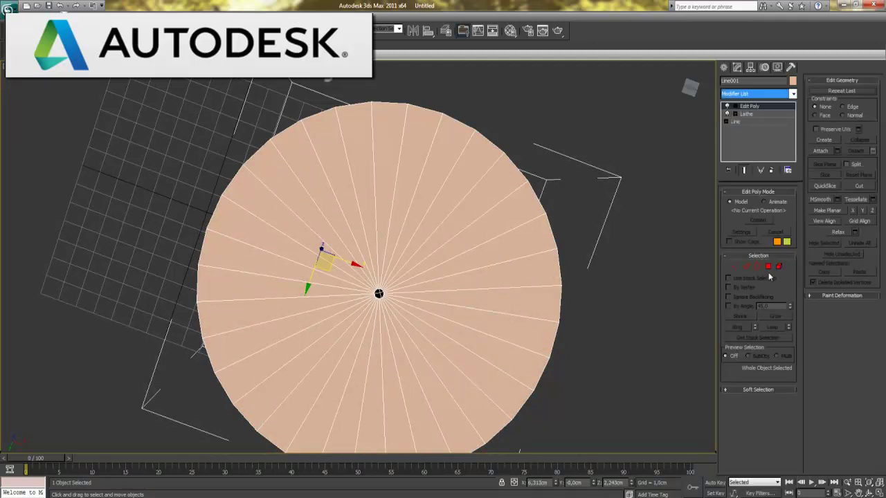
click(768, 267)
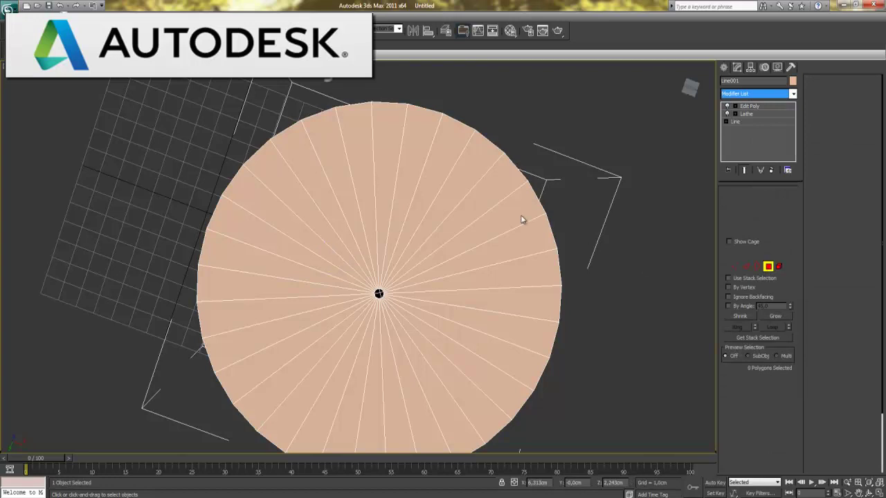
Delete every wedge face of the bottom cap disc so the bell's mouth is open.
click(388, 145)
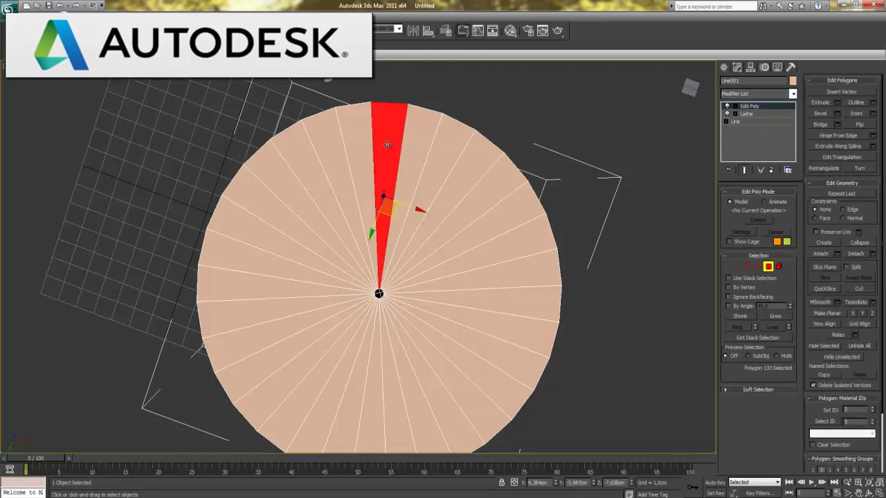
key(Delete)
click(352, 148)
key(Delete)
click(333, 164)
key(Delete)
click(315, 187)
key(Delete)
click(294, 203)
key(Delete)
click(276, 221)
key(Delete)
click(264, 239)
key(Delete)
click(254, 250)
key(Delete)
click(243, 287)
key(Delete)
click(252, 326)
key(Delete)
click(263, 348)
key(Delete)
click(276, 366)
key(Delete)
click(299, 372)
key(Delete)
click(314, 390)
key(Delete)
click(342, 401)
key(Delete)
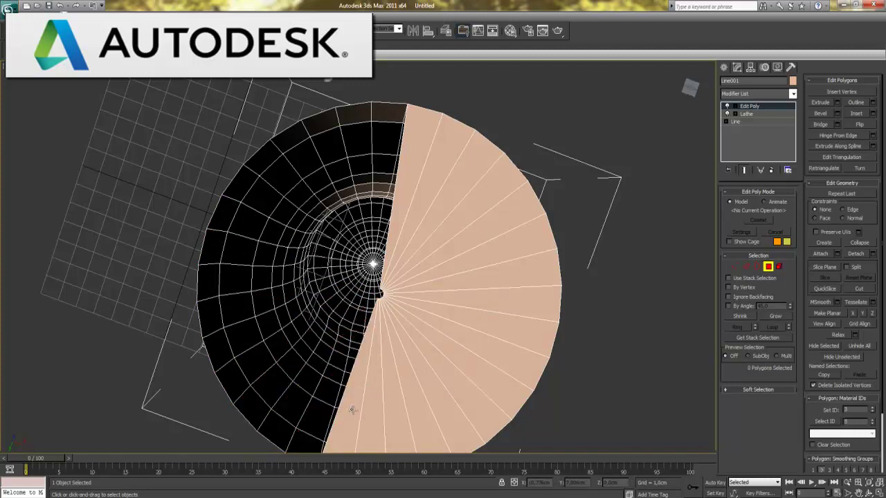
key(Delete)
click(366, 413)
key(Delete)
click(380, 415)
key(Delete)
click(401, 416)
key(Delete)
key(Delete)
click(484, 408)
key(Delete)
click(519, 381)
key(Delete)
click(538, 335)
key(Delete)
click(539, 310)
key(Delete)
click(531, 280)
key(Delete)
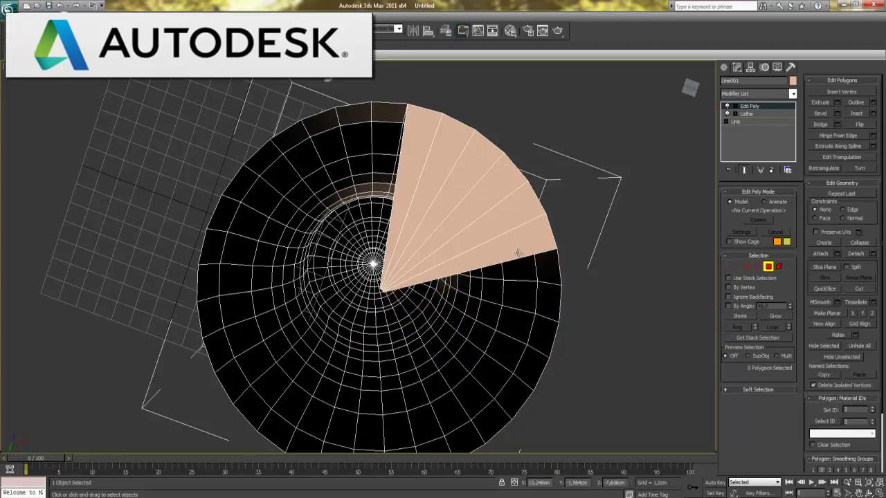
click(518, 249)
click(491, 219)
key(Delete)
click(477, 177)
key(Delete)
click(457, 152)
key(Delete)
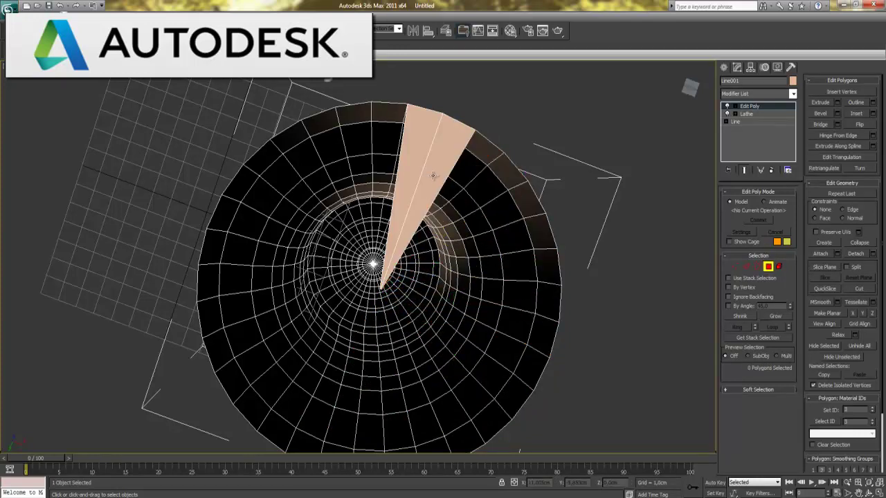
click(405, 162)
key(Delete)
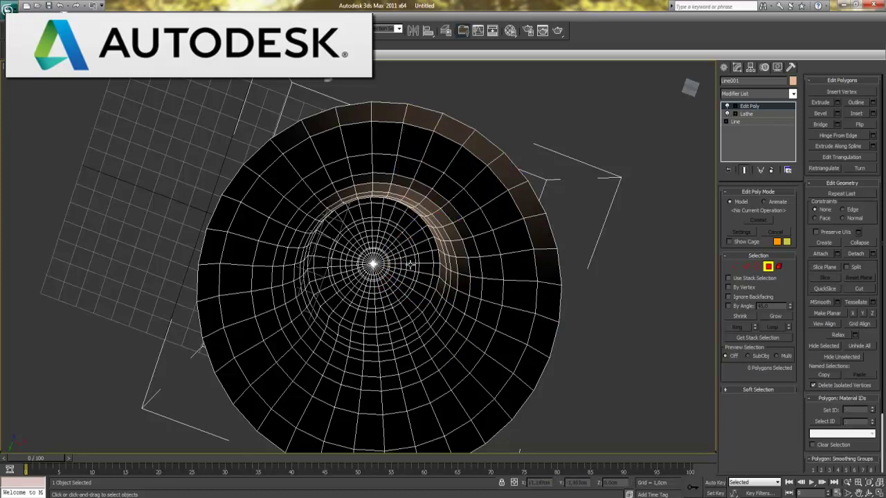
mouse_move(406, 191)
alt+middle_down()
mouse_move(390, 312)
mouse_move(415, 322)
alt+middle_up()
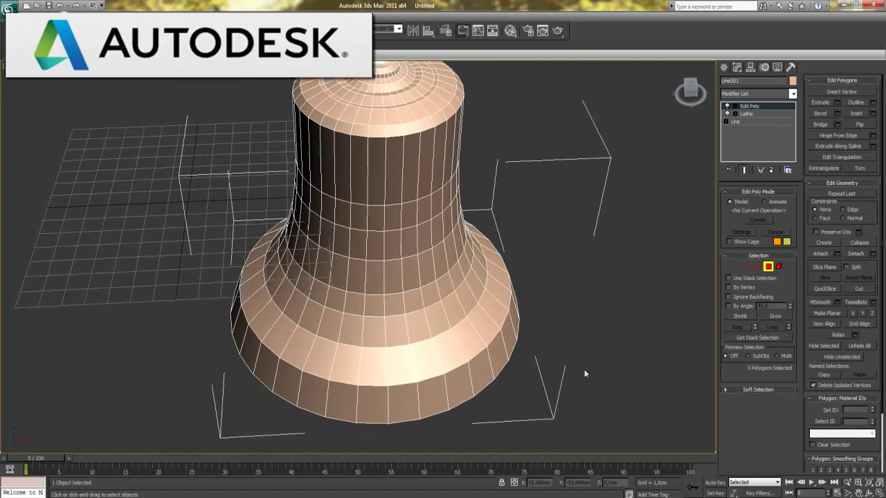
Exit Polygon mode and add a Shell modifier to the bell.
click(768, 267)
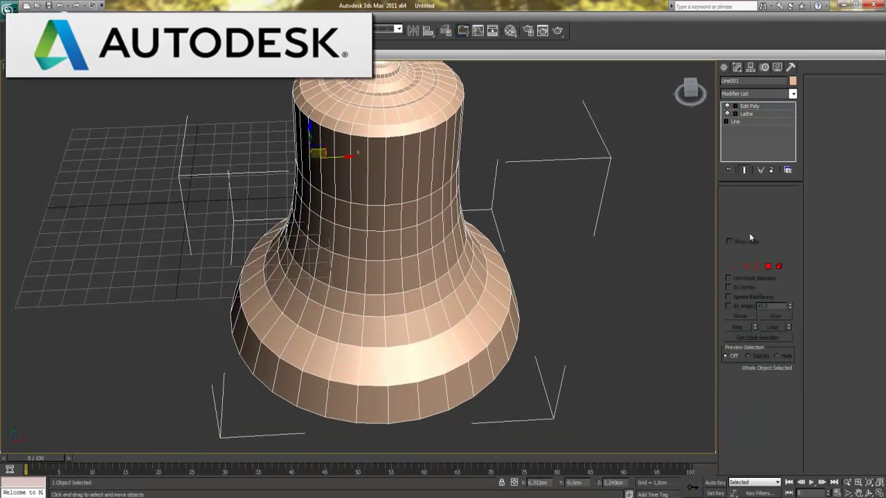
click(756, 95)
scroll(754, 277, down, 5)
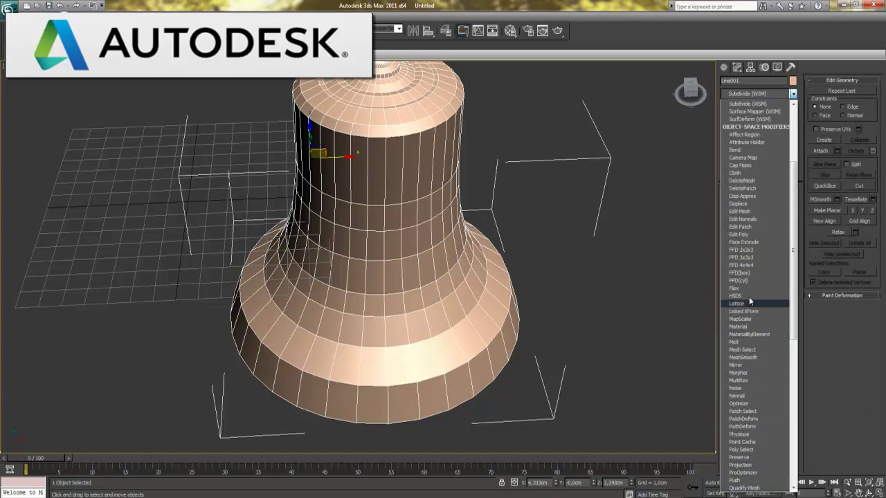
scroll(748, 474, down, 10)
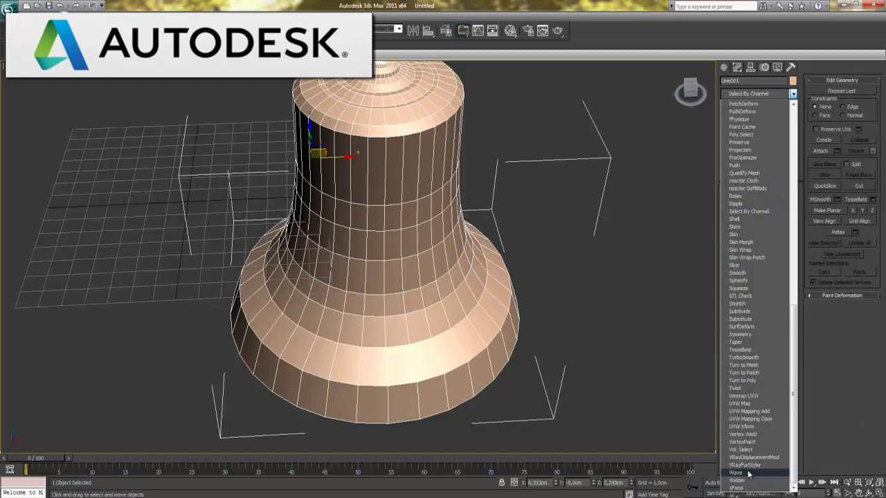
click(740, 217)
Set the Shell inner amount to 3, then reduce it to about 2.5 cm.
double_click(769, 205)
text(3)
key(Return)
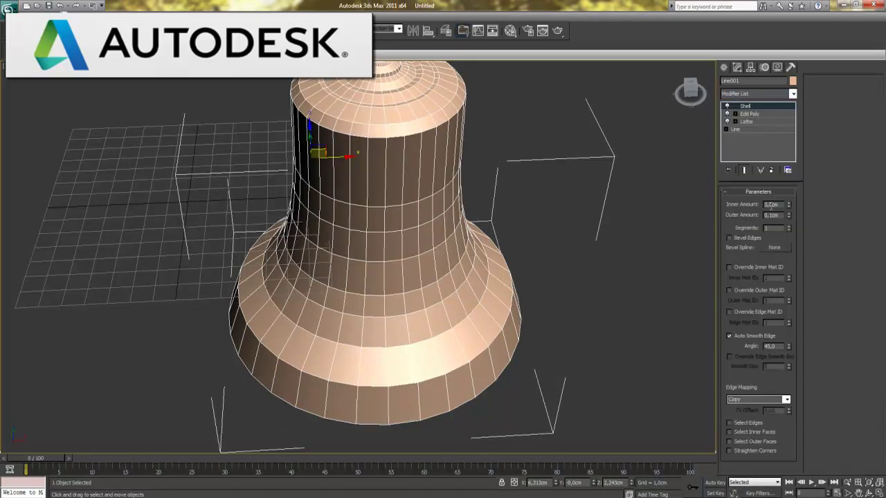
alt+middle_drag(440, 319, 464, 199)
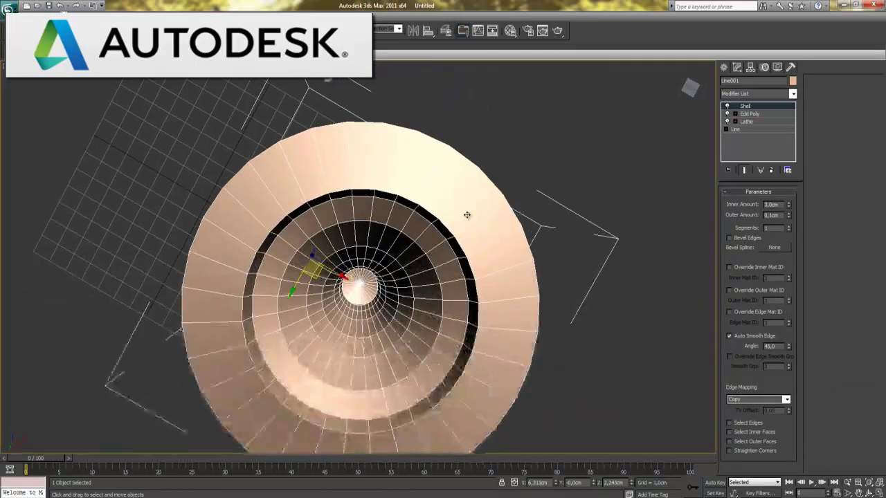
mouse_move(788, 205)
mouse_down()
mouse_move(803, 461)
mouse_move(822, 95)
mouse_move(840, 371)
mouse_up()
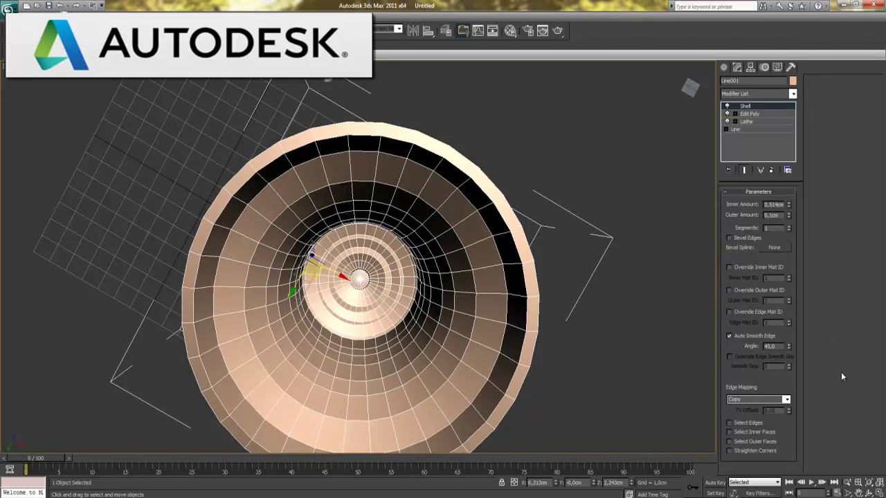
alt+middle_drag(452, 235, 555, 346)
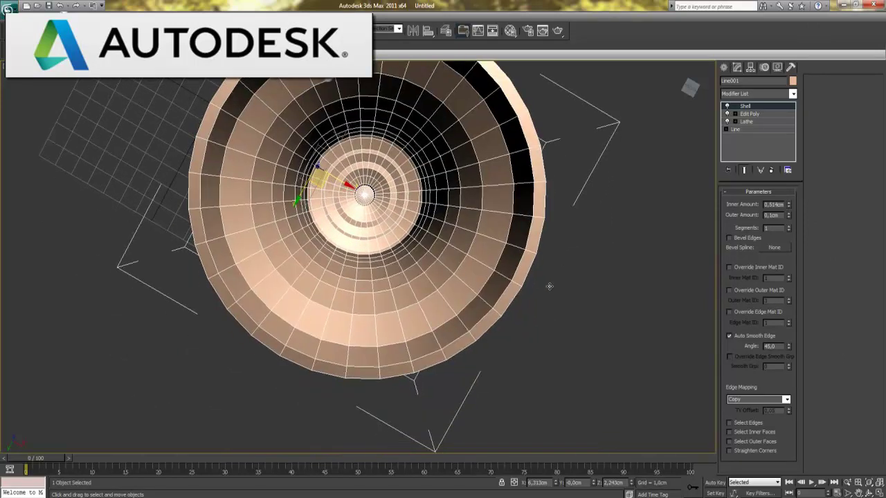
scroll(442, 230, down, 3)
alt+middle_drag(440, 229, 360, 334)
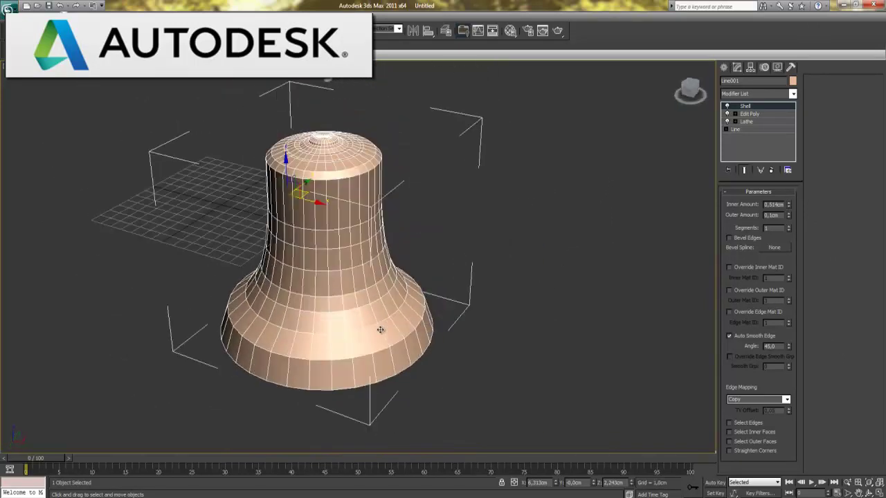
Add TurboSmooth to the bell with Iterations set to 2.
click(759, 96)
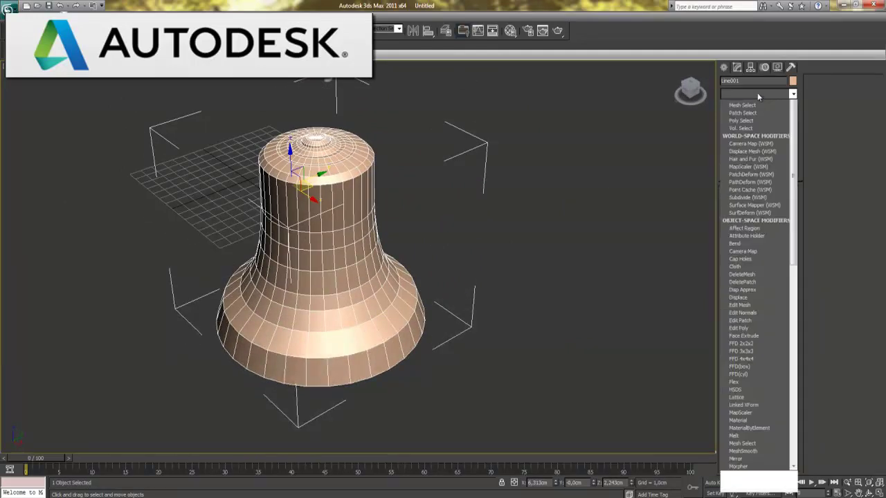
scroll(755, 408, down, 10)
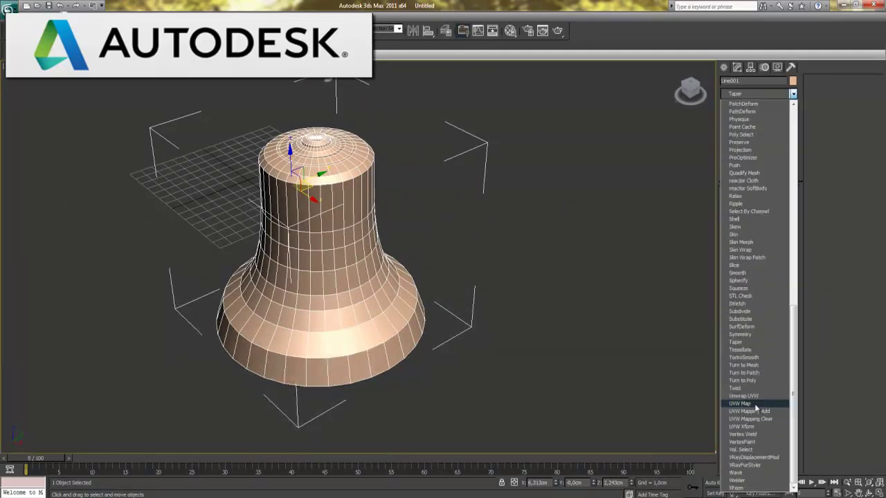
click(754, 358)
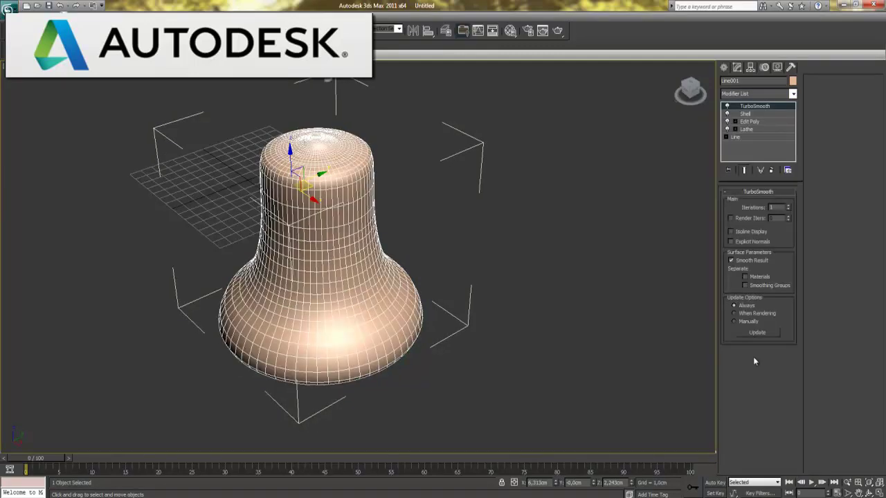
click(789, 206)
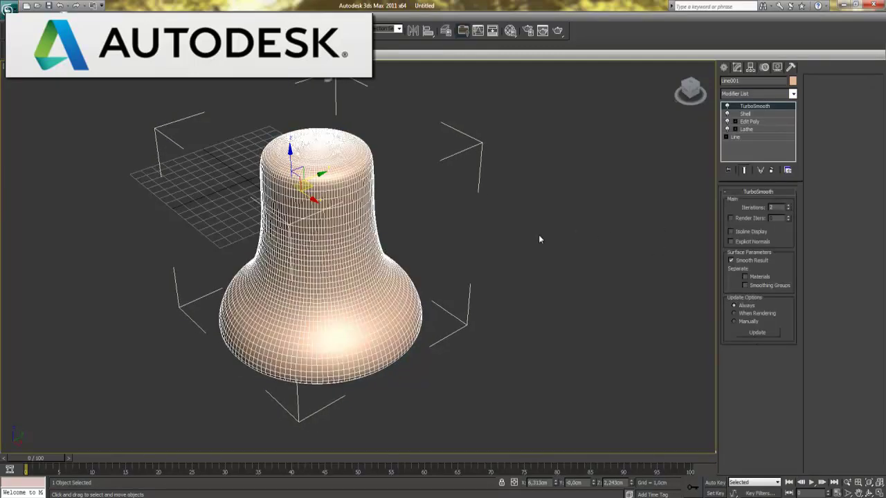
Hide the grid, inspect the smoothed bell, and select Edit Poly in the stack.
key(F4)
mouse_move(386, 324)
alt+middle_down()
mouse_move(490, 306)
mouse_move(406, 321)
alt+middle_up()
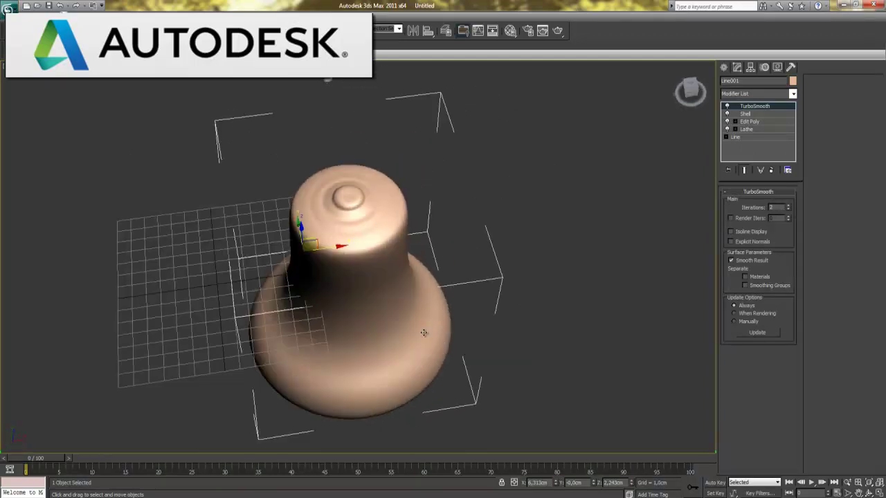
key(g)
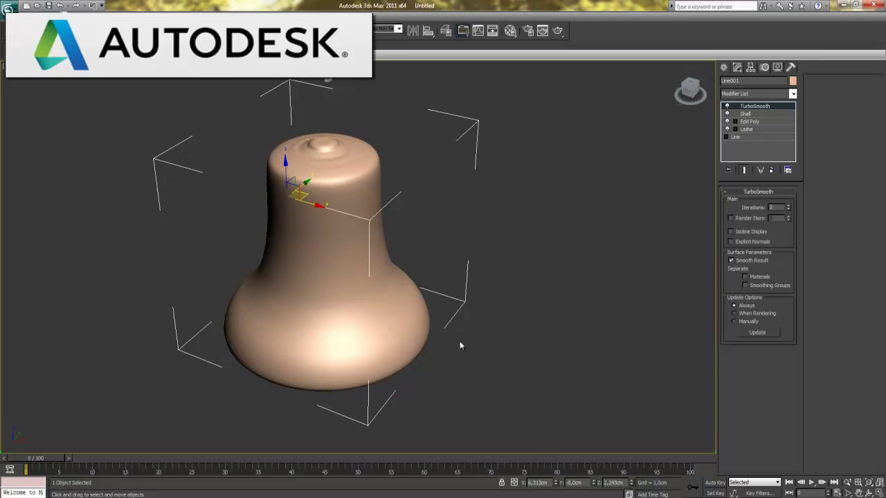
mouse_move(460, 340)
alt+middle_down()
mouse_move(378, 316)
mouse_move(403, 290)
mouse_move(392, 312)
alt+middle_up()
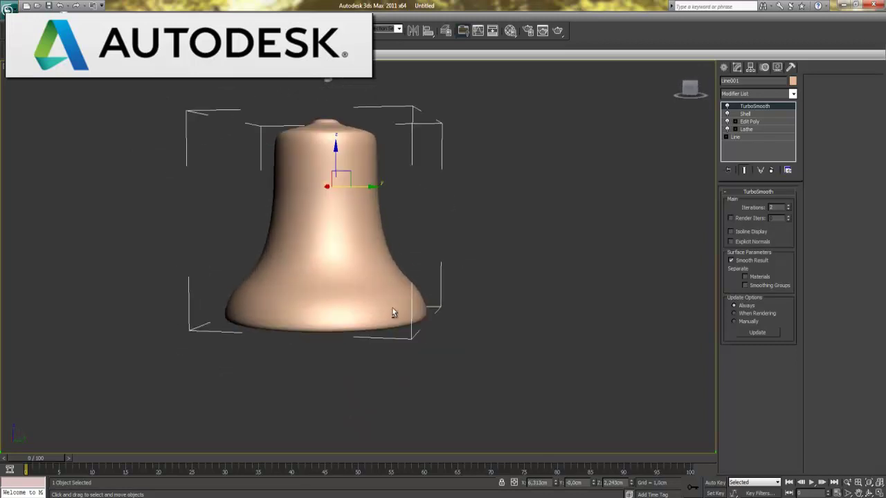
key(F4)
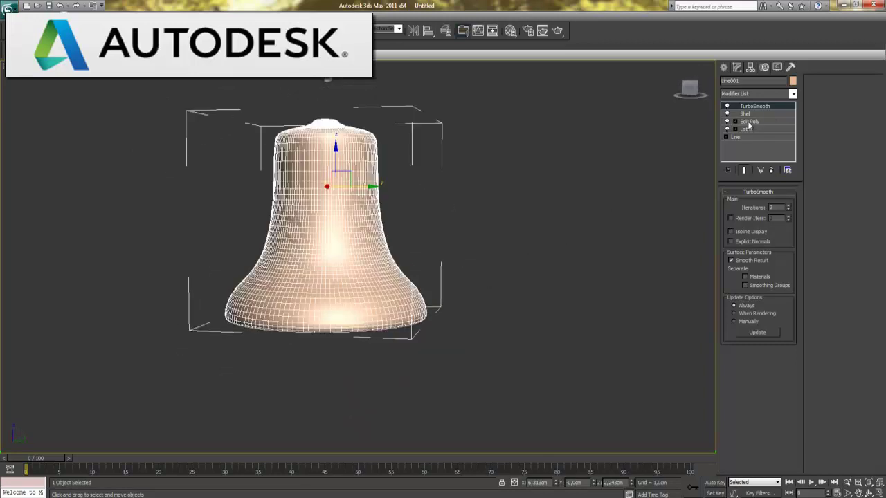
click(749, 121)
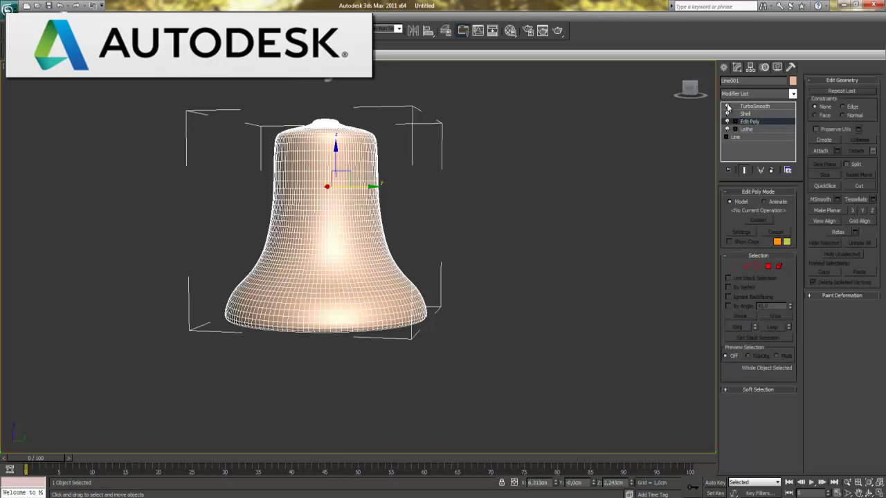
Turn off the TurboSmooth and Shell modifiers in the stack.
click(727, 106)
click(726, 114)
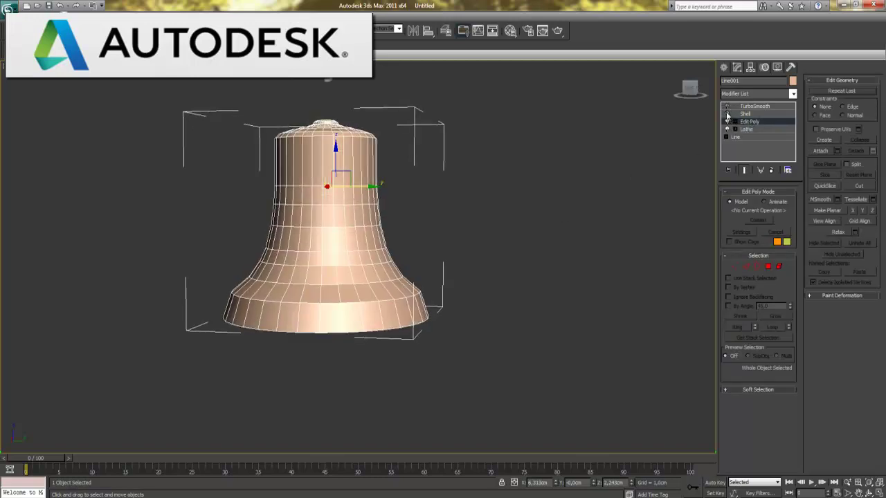
scroll(407, 255, up, 2)
scroll(408, 269, up, 1)
scroll(429, 269, up, 1)
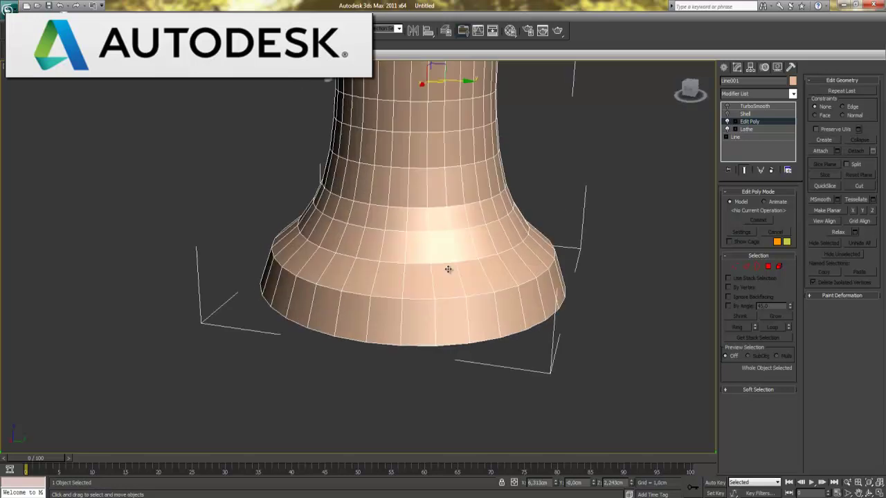
scroll(458, 281, up, 1)
scroll(489, 259, up, 2)
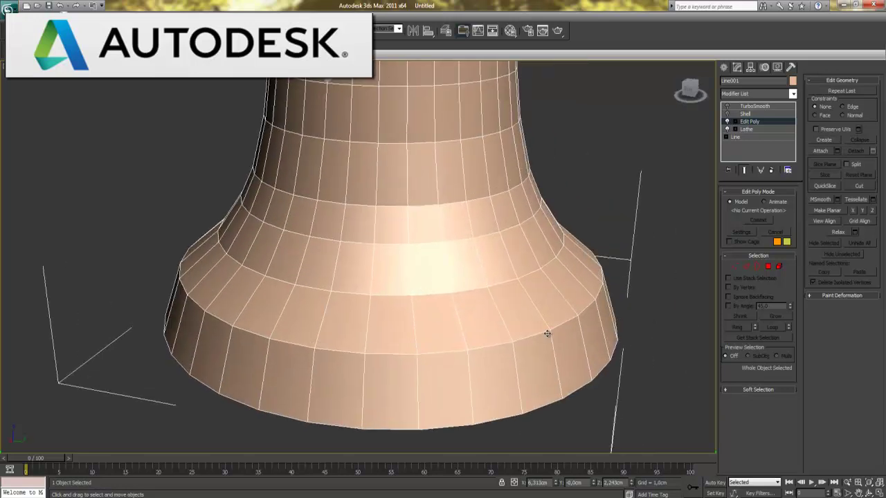
Select the flared band's edge ring and connect it with 2 segments.
click(745, 267)
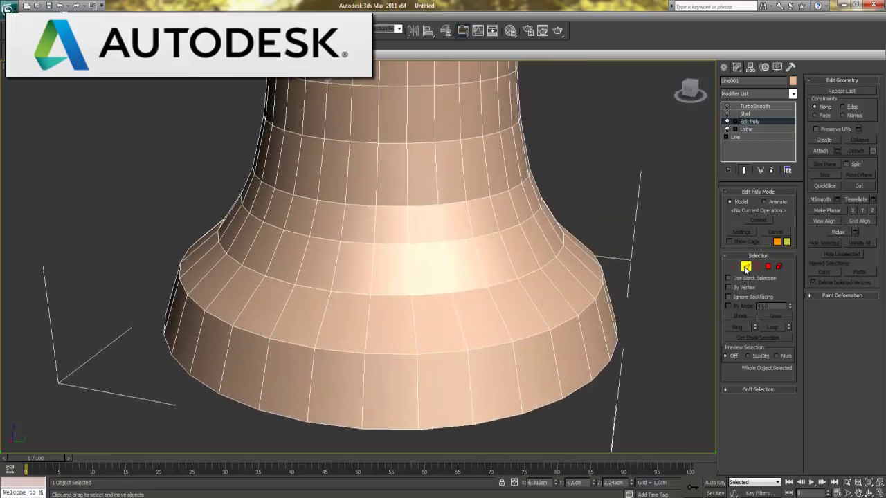
click(462, 337)
click(738, 326)
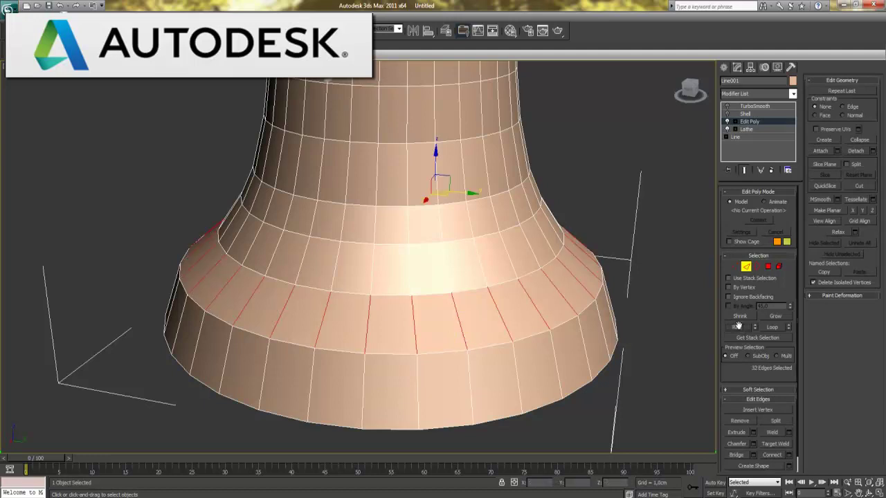
click(788, 455)
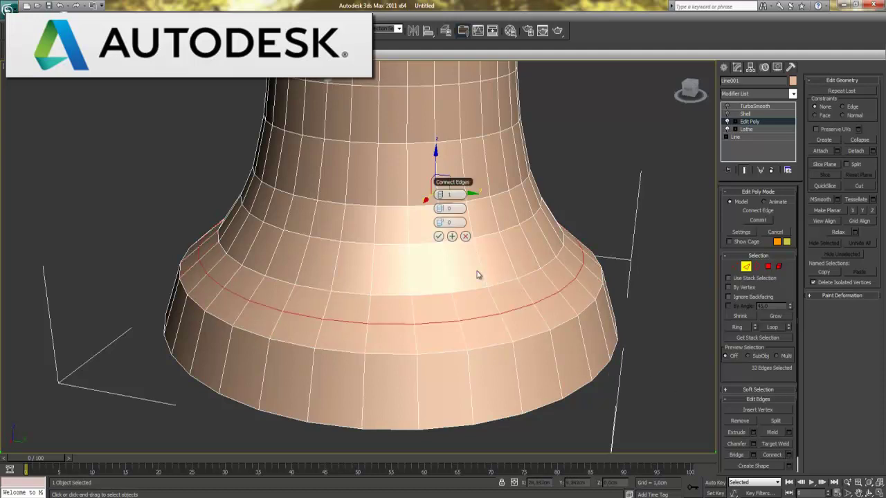
click(440, 194)
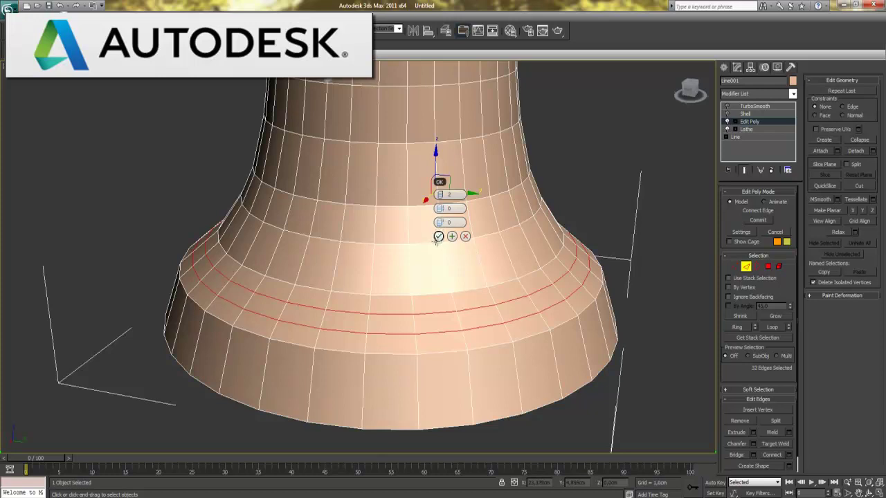
click(439, 237)
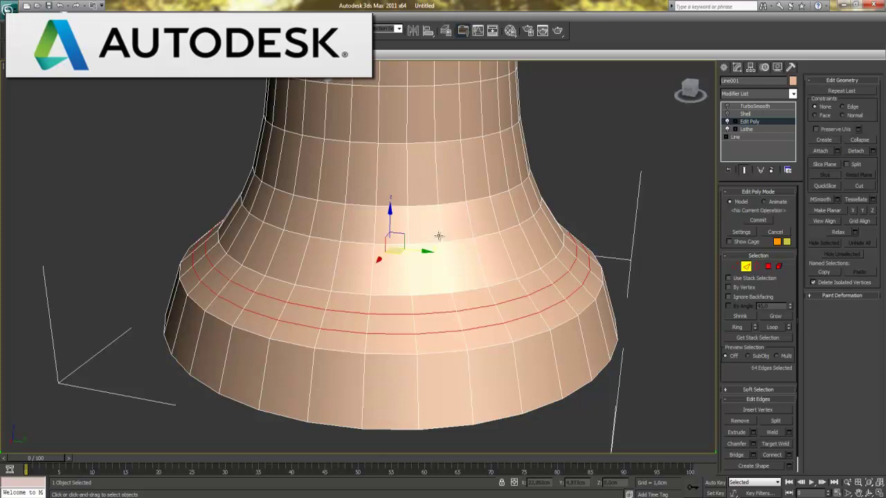
click(366, 409)
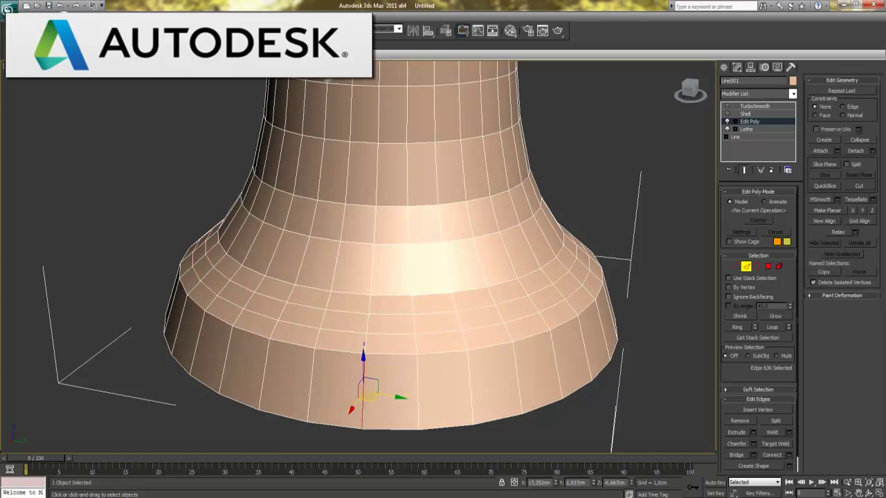
Ring the base rim edge and connect it with three new edge loops.
click(739, 327)
click(790, 455)
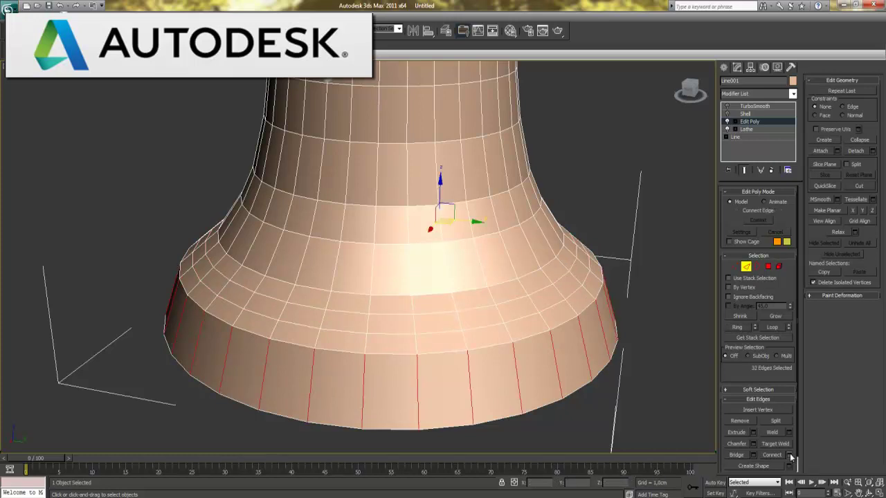
drag(447, 221, 612, 271)
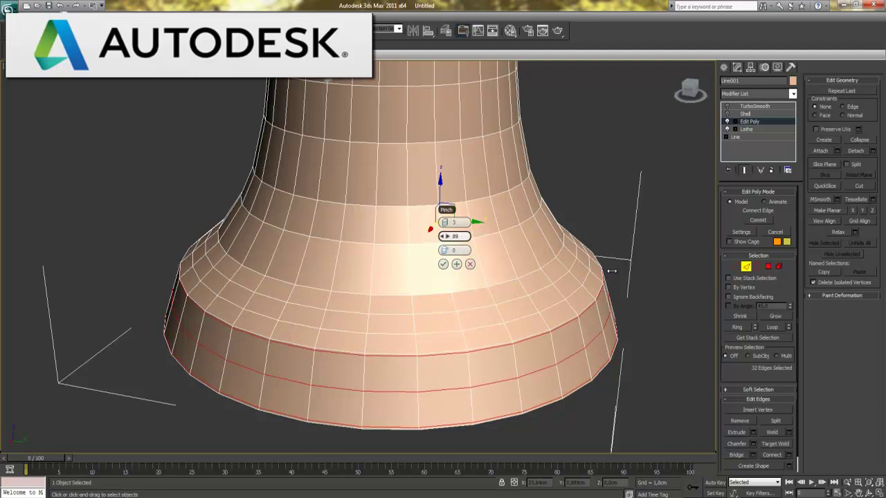
click(442, 264)
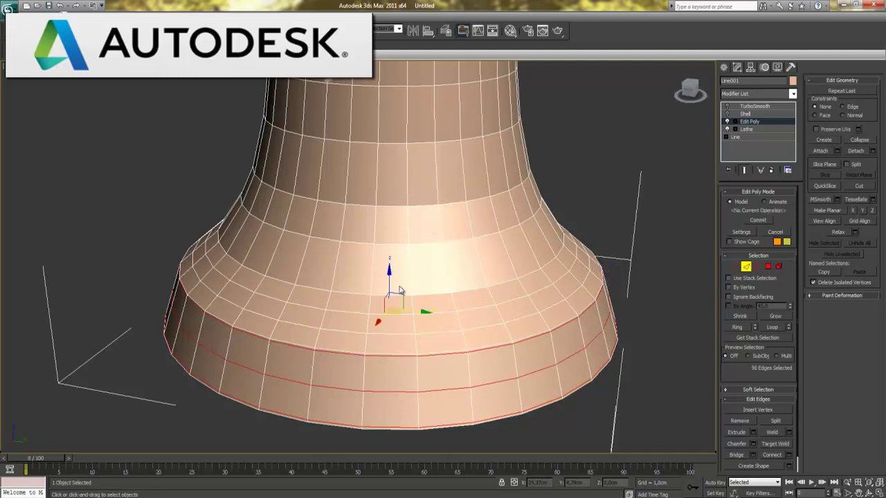
Add one edge loop around the shoulder band at slide 83, then leave Edge mode.
click(411, 286)
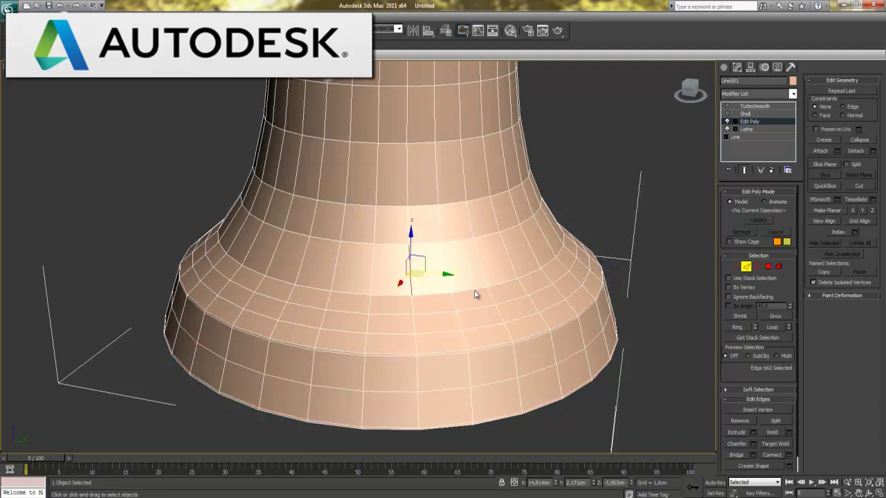
click(738, 328)
click(789, 455)
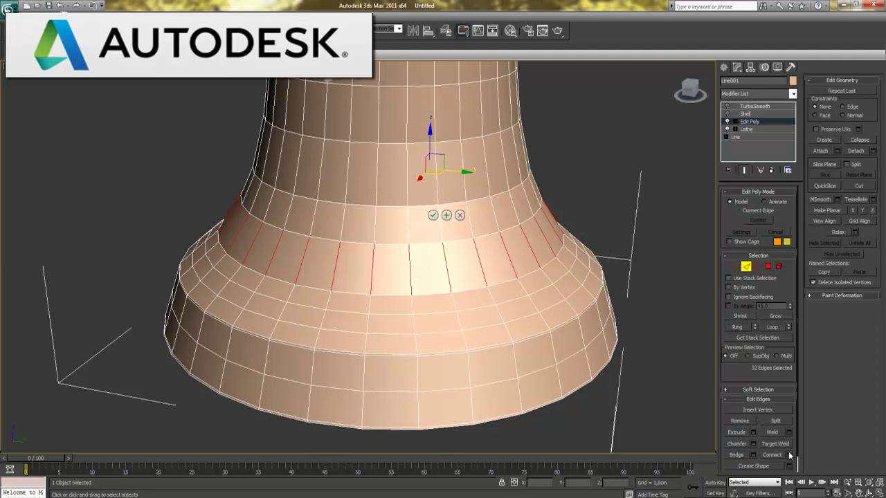
mouse_move(433, 175)
mouse_down()
mouse_move(542, 209)
mouse_move(551, 225)
mouse_up()
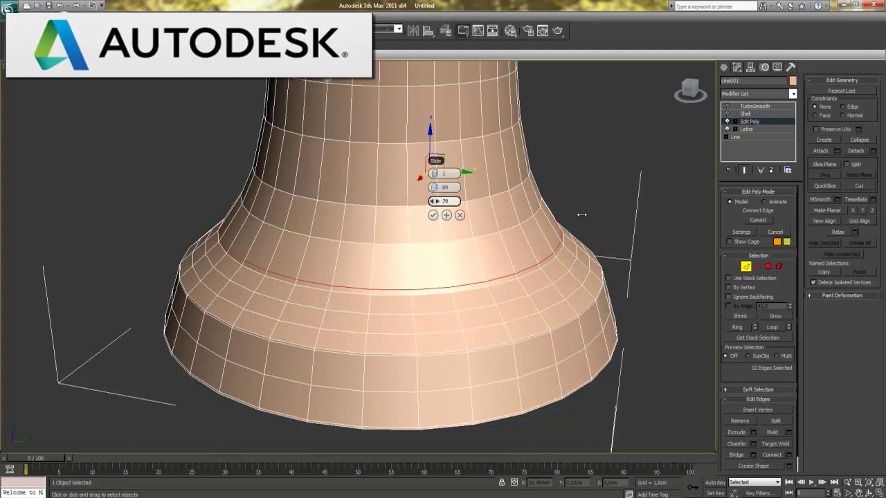
click(432, 215)
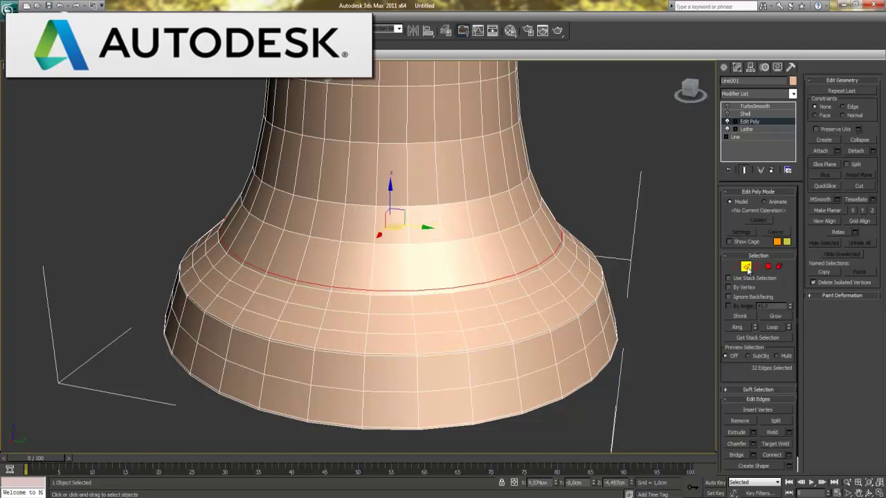
click(746, 267)
Preview the bell with TurboSmooth on, toggle Edged Faces twice, then turn TurboSmooth off.
click(726, 107)
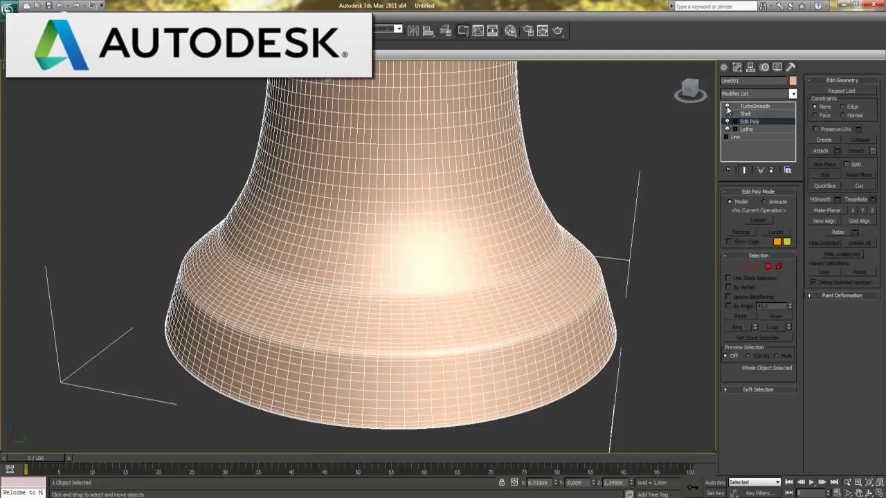
key(F4)
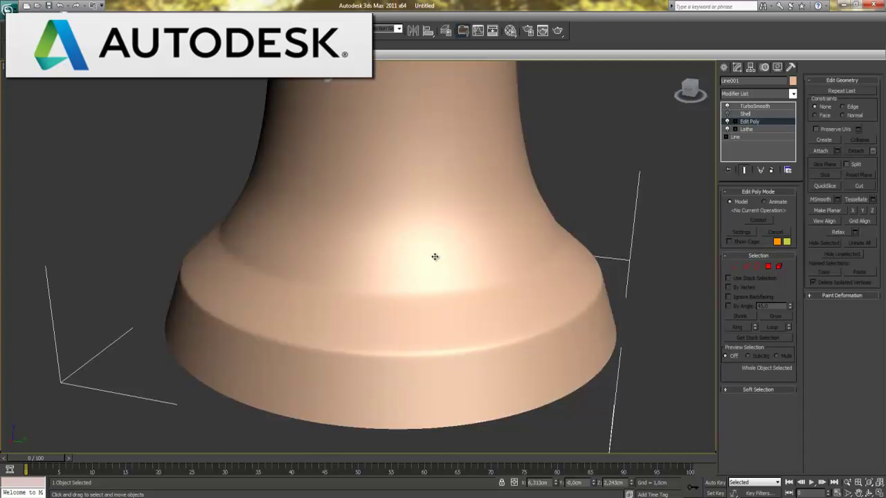
key(F4)
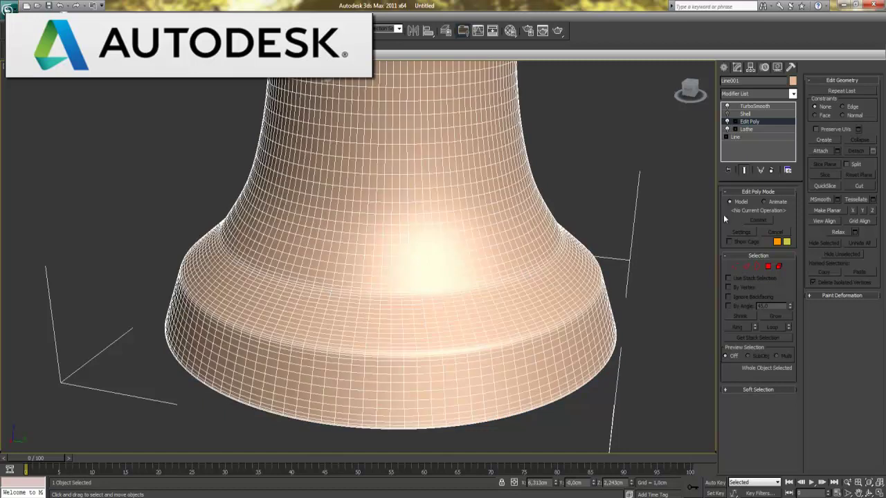
click(726, 107)
click(768, 267)
Select a face on the bell's lower band and inset it.
click(391, 325)
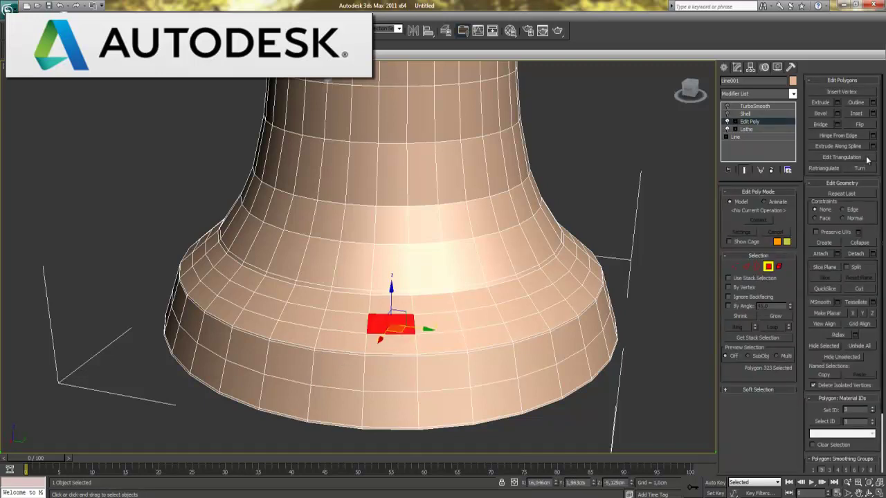
click(873, 114)
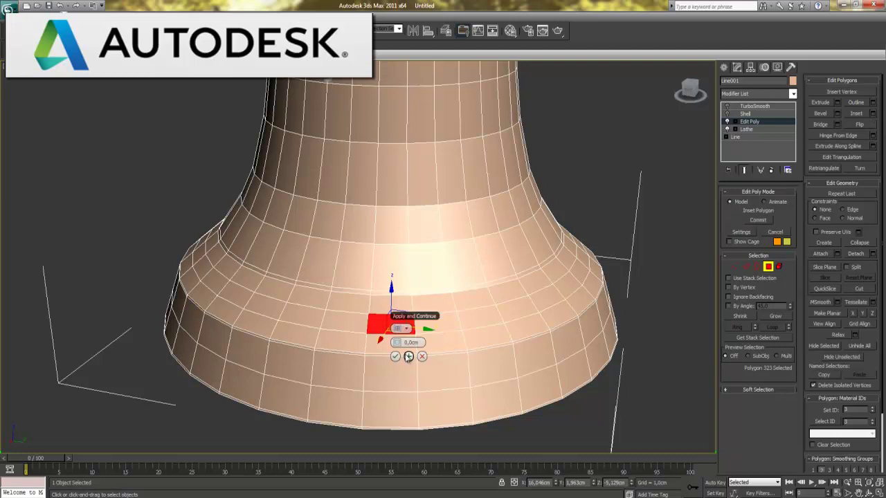
drag(399, 342, 399, 341)
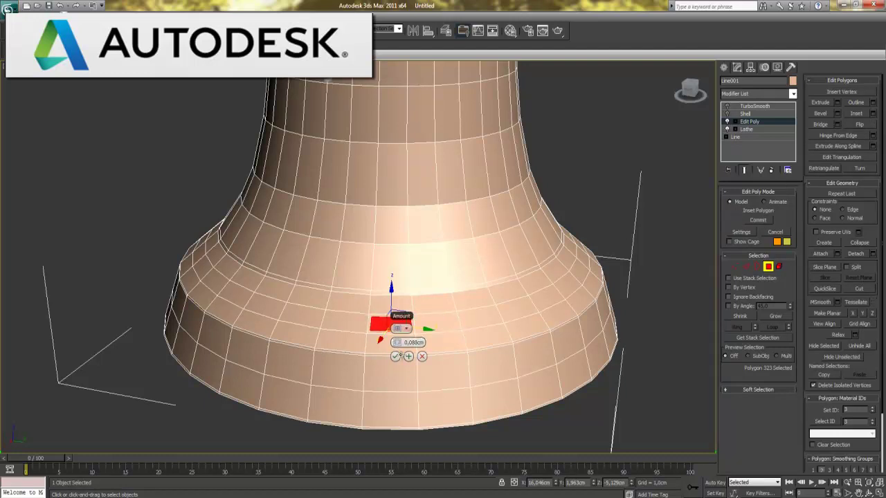
click(396, 356)
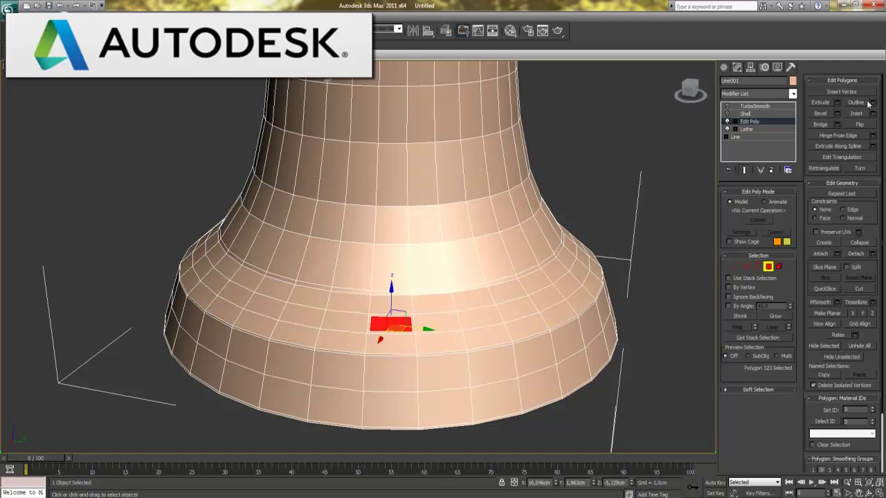
Extrude the inset face outward by 0.075cm.
click(837, 102)
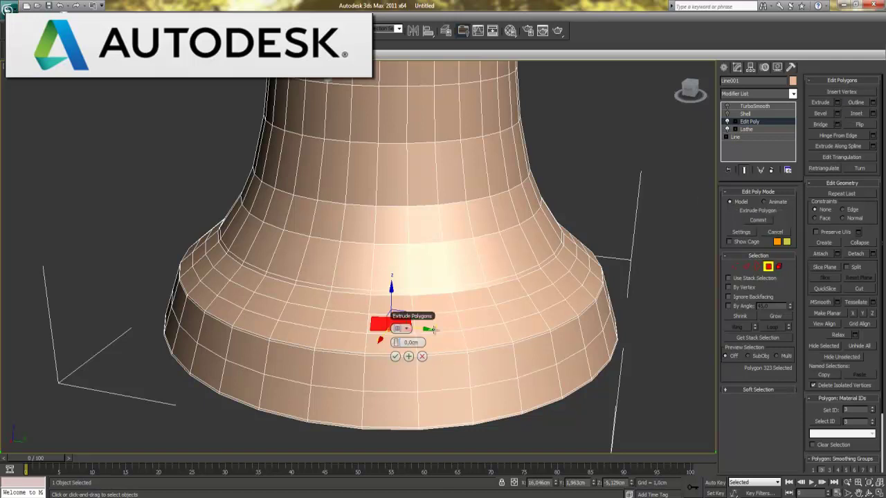
drag(400, 342, 400, 342)
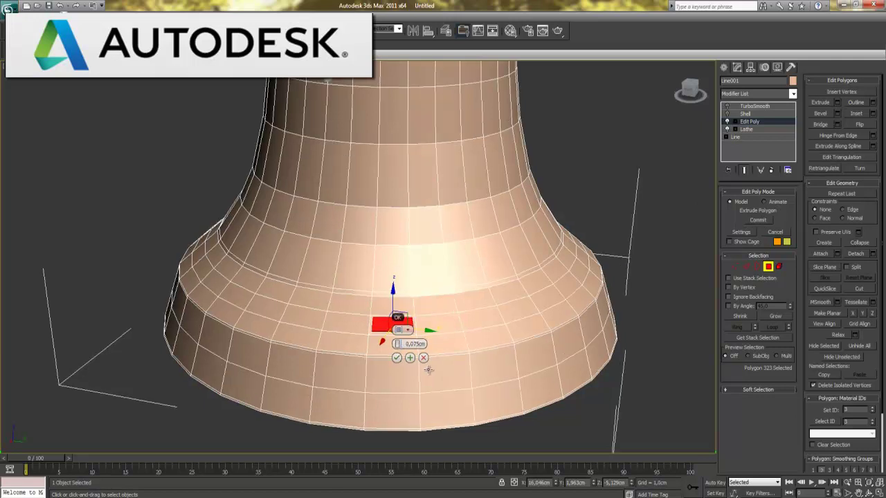
scroll(433, 360, up, 1)
scroll(436, 362, up, 3)
scroll(453, 368, down, 1)
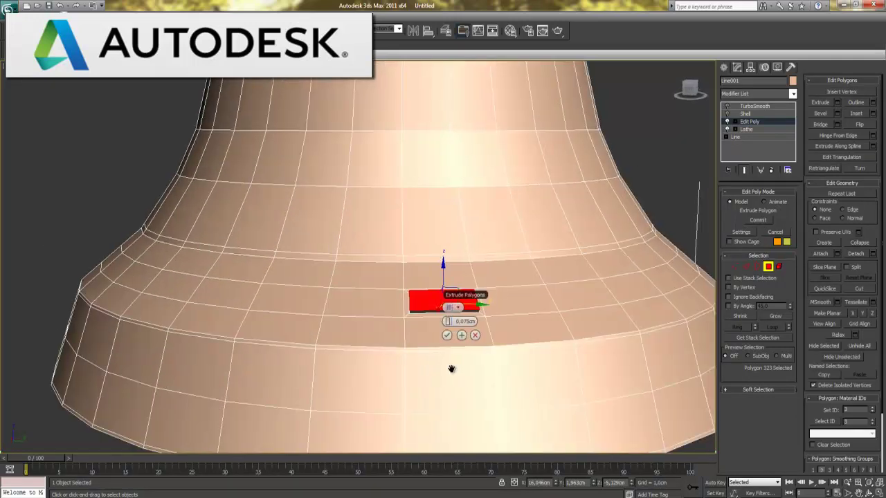
scroll(436, 351, down, 2)
click(423, 317)
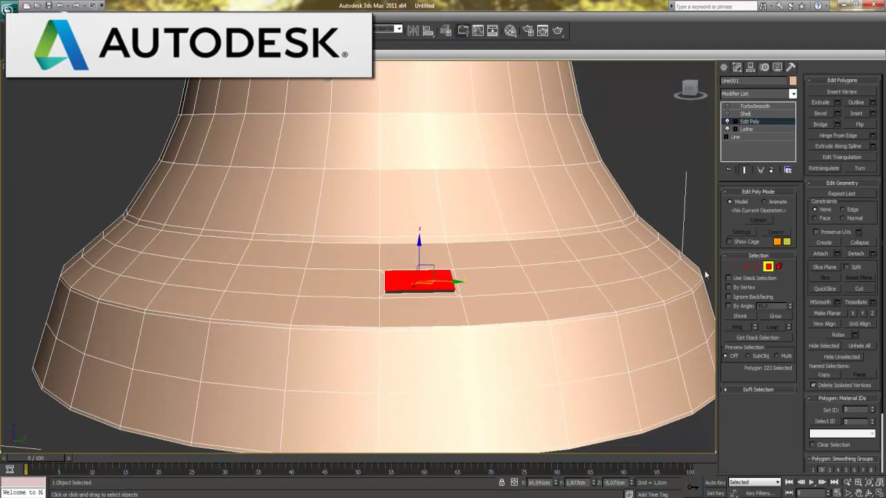
click(512, 286)
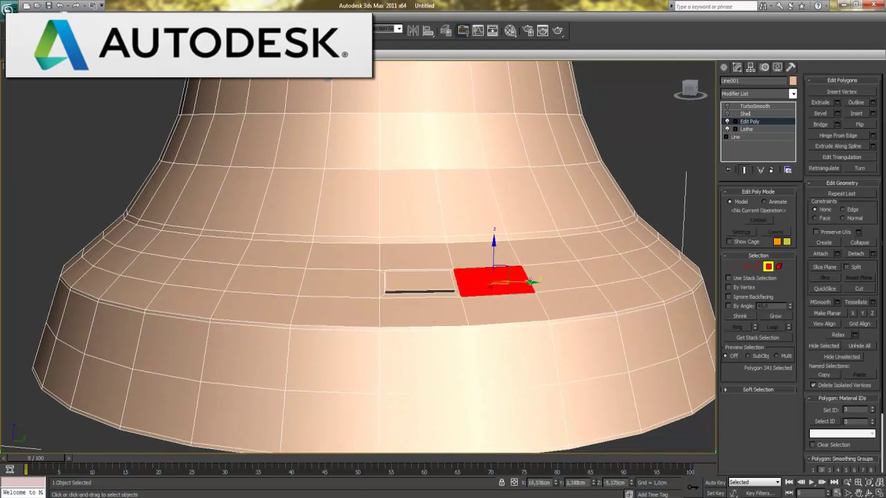
Inset and extrude the selected face and the next band face by 0.075cm.
click(872, 113)
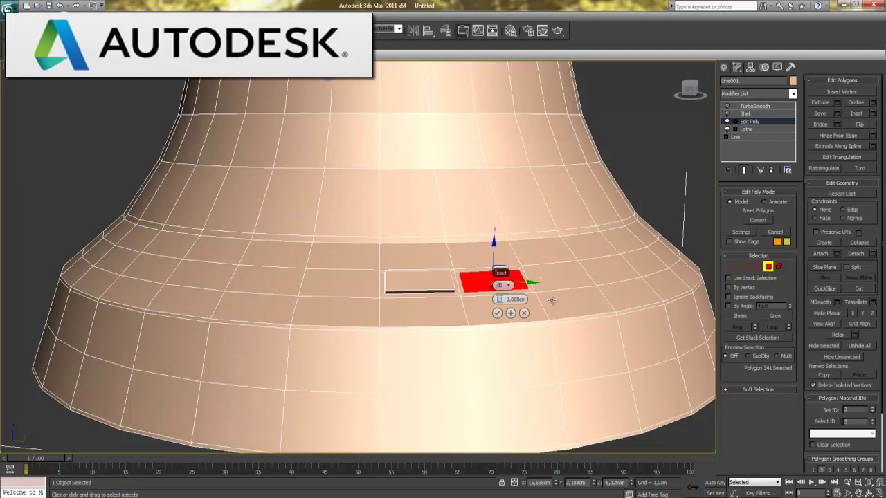
click(497, 314)
click(837, 102)
click(495, 312)
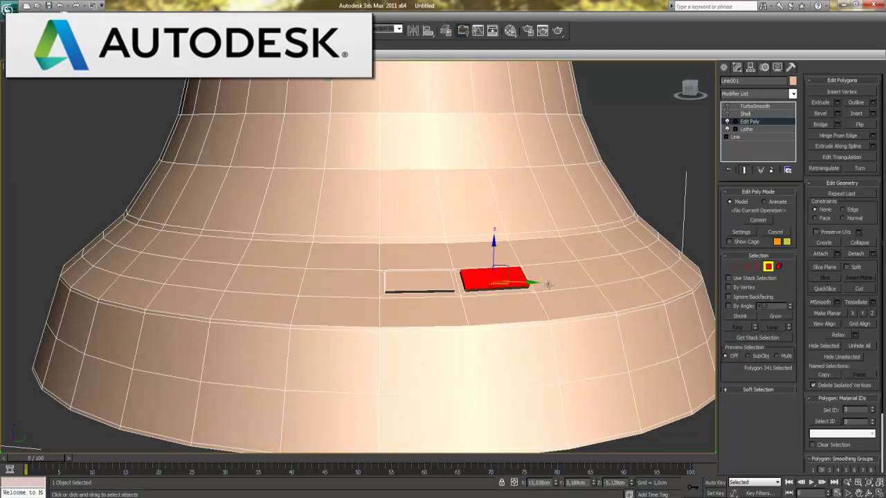
click(549, 281)
click(872, 114)
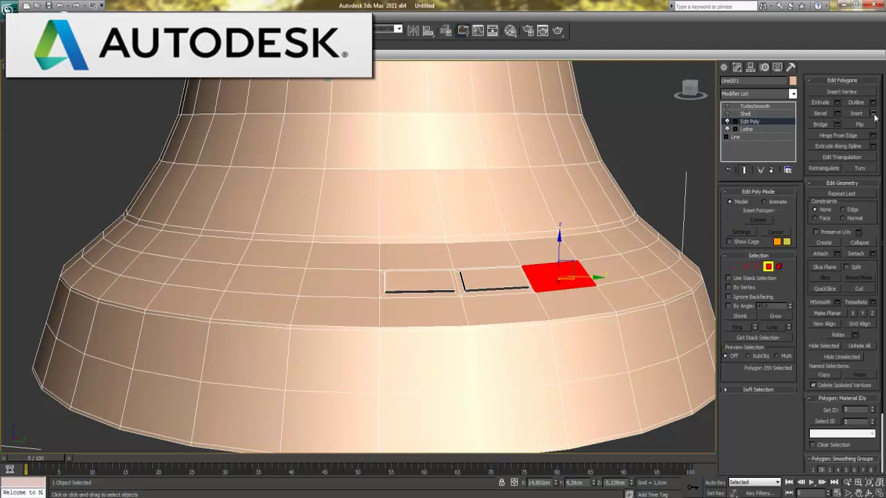
click(837, 103)
click(570, 307)
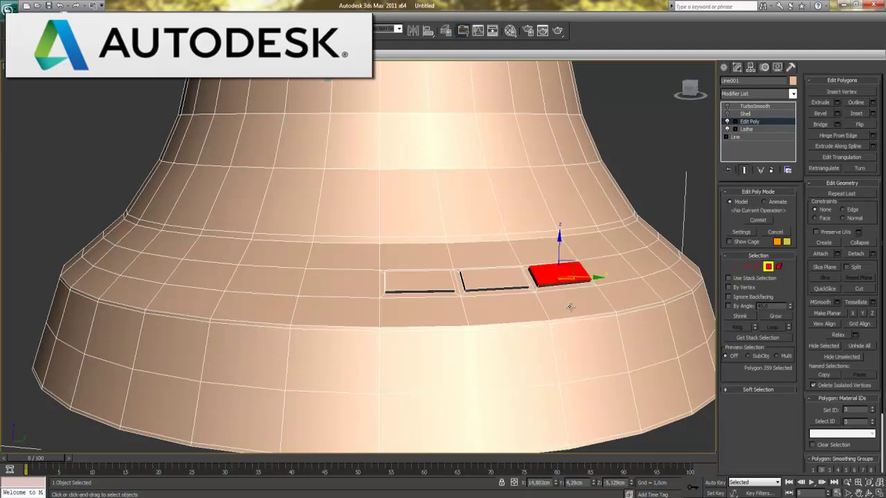
Raise one more panel to the right and one left of the row, each 0.075cm.
click(614, 273)
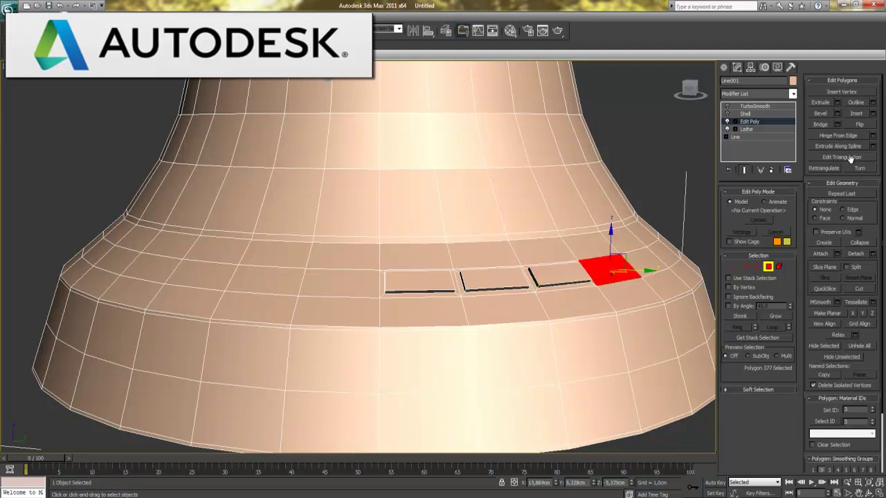
click(872, 114)
click(611, 306)
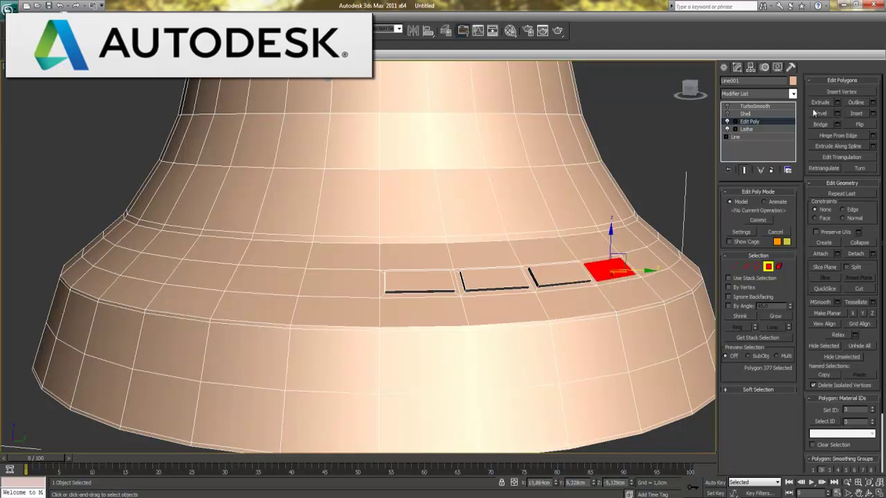
click(837, 102)
click(612, 307)
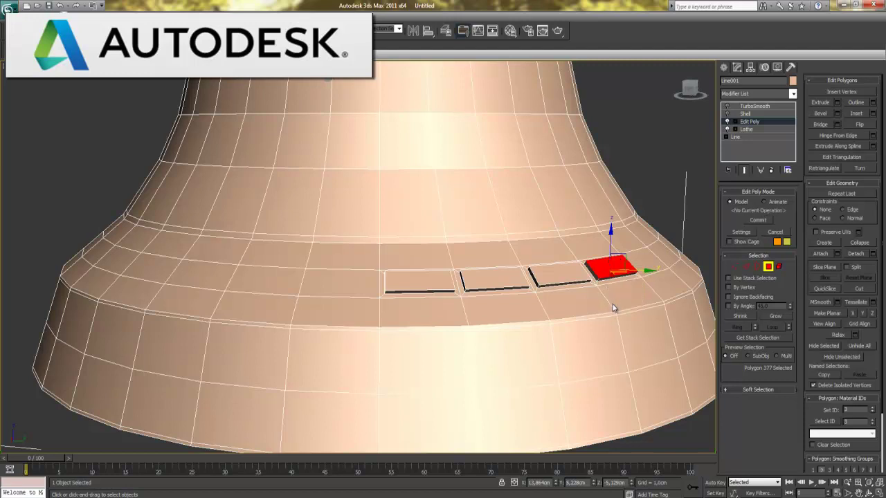
click(358, 291)
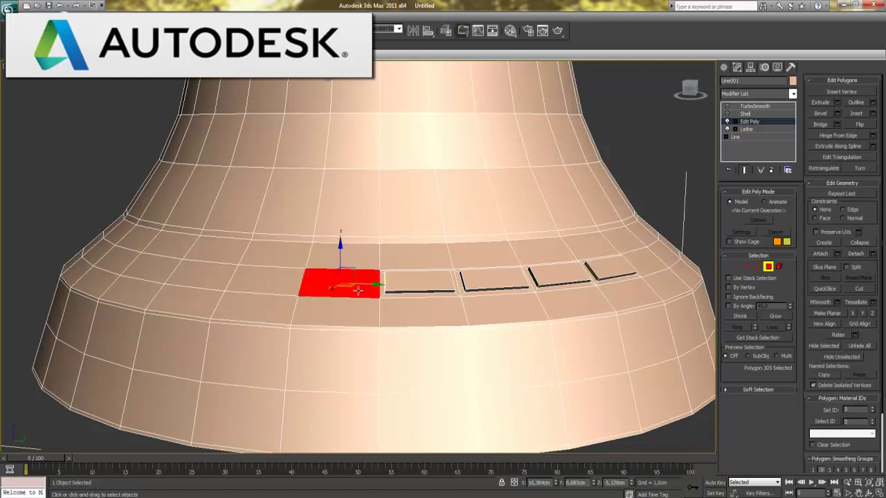
click(872, 114)
click(346, 318)
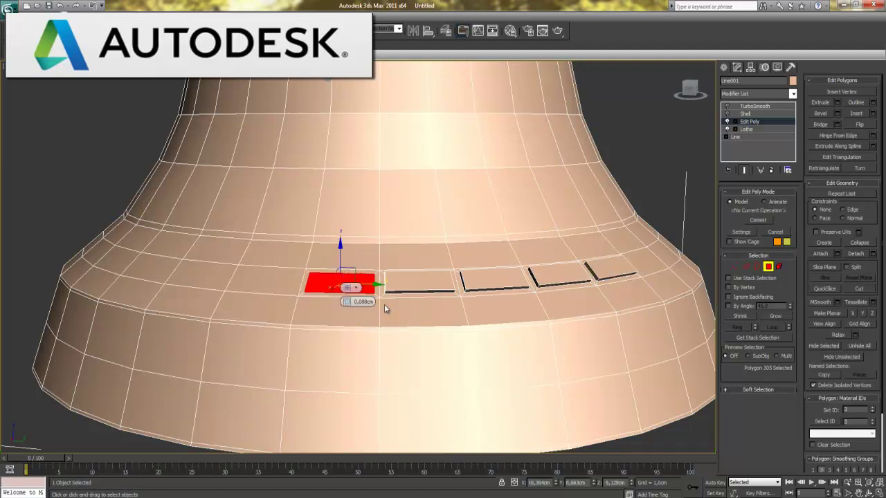
click(837, 102)
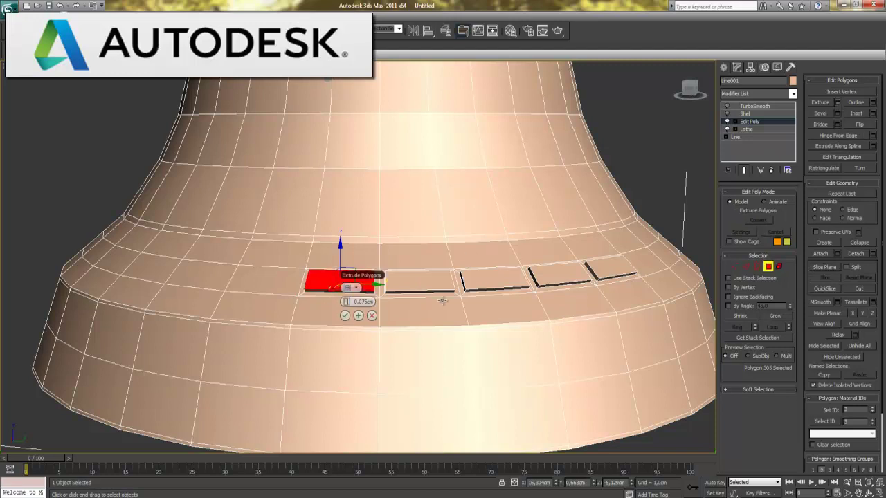
click(345, 320)
Inset and extrude the next two ring faces to the left by 0.075cm.
click(277, 290)
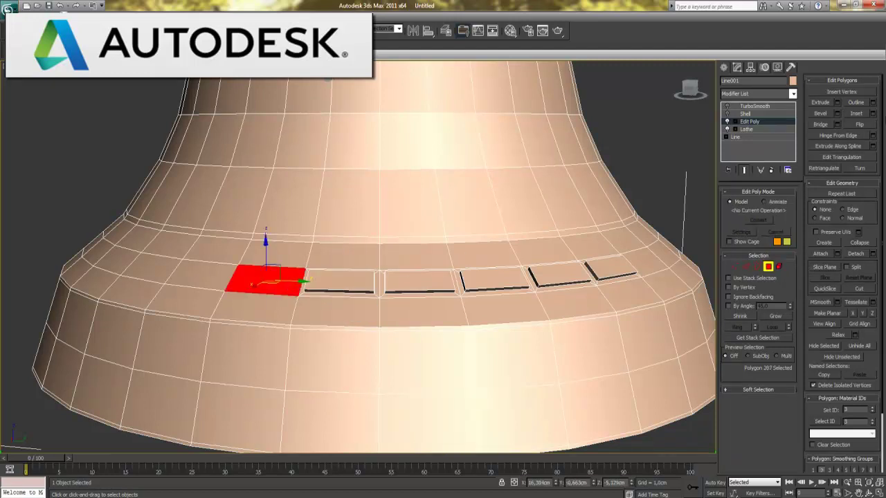
click(872, 113)
click(271, 312)
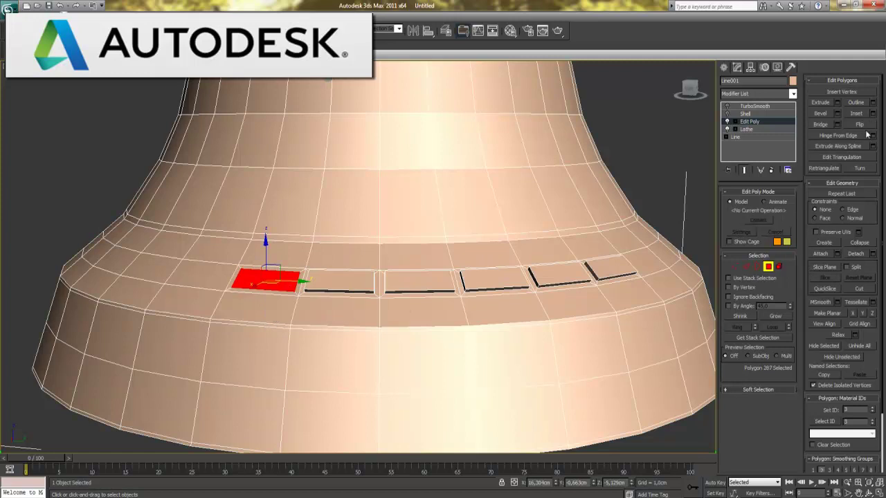
click(837, 102)
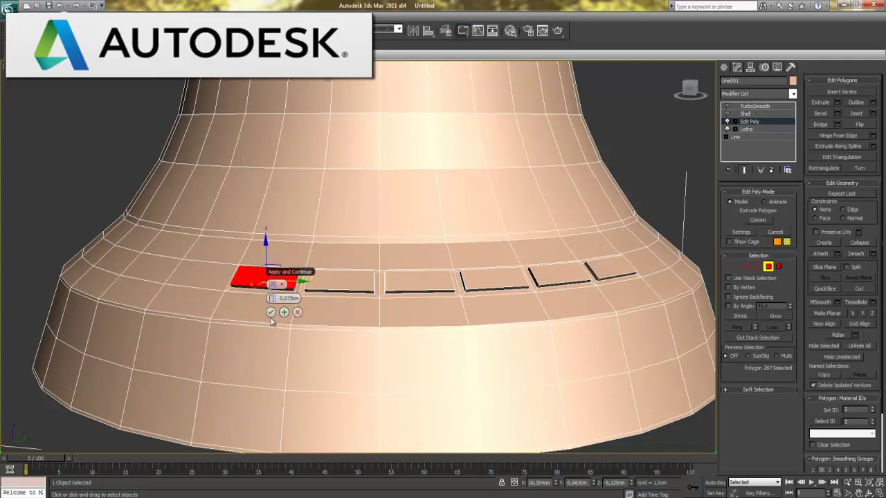
click(199, 279)
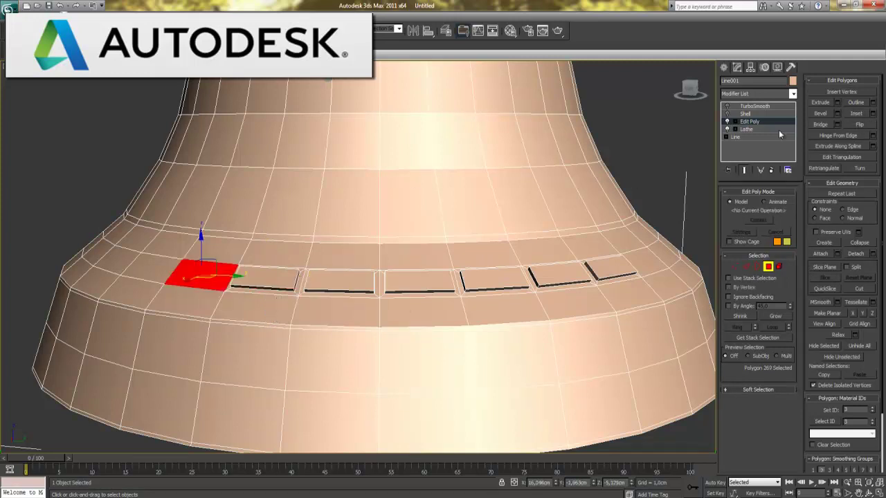
click(872, 113)
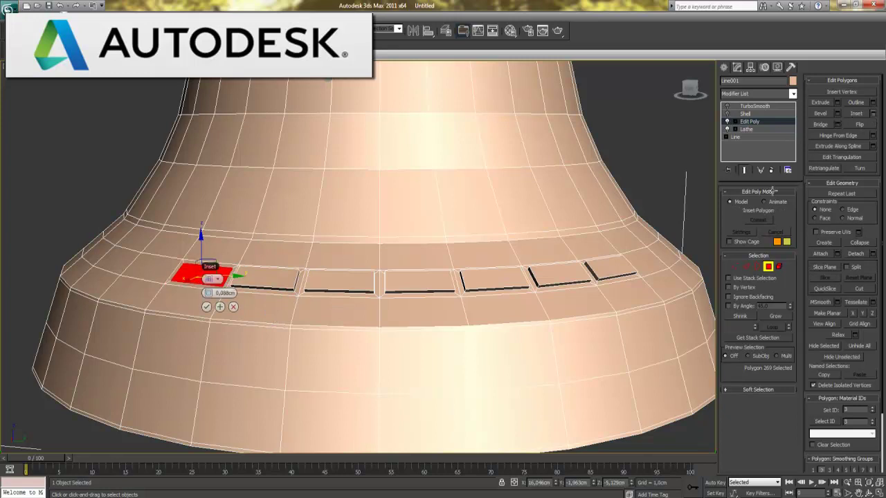
click(206, 310)
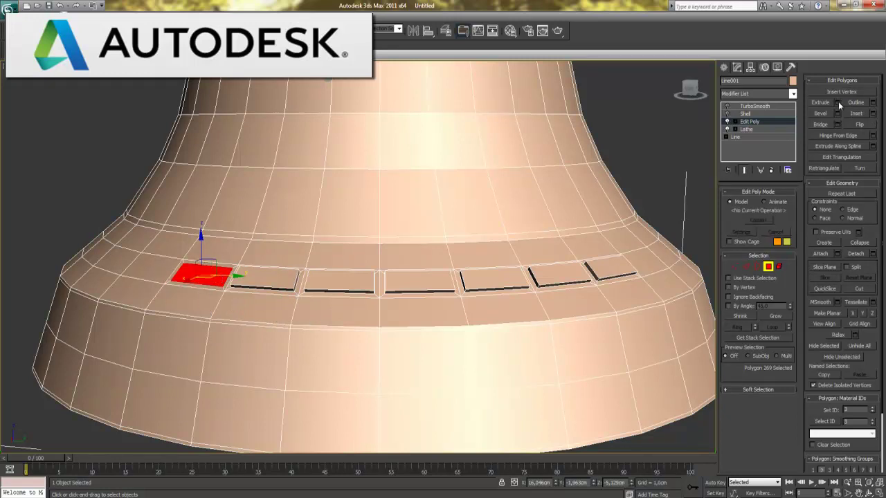
click(837, 102)
click(207, 307)
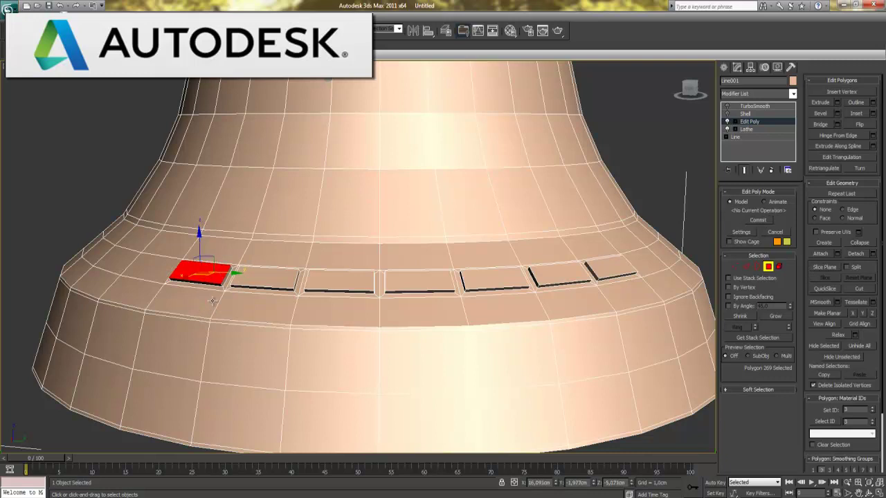
Inset and extrude two more faces further left, each raised 0.075cm.
click(137, 270)
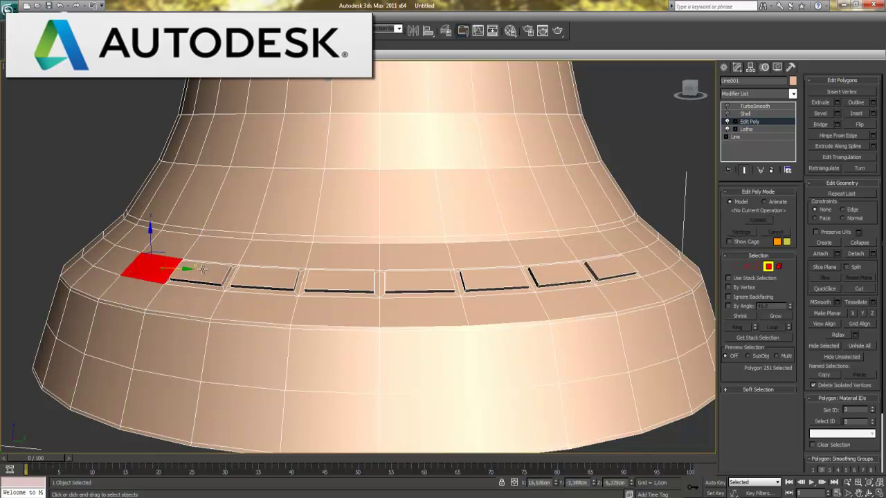
click(872, 113)
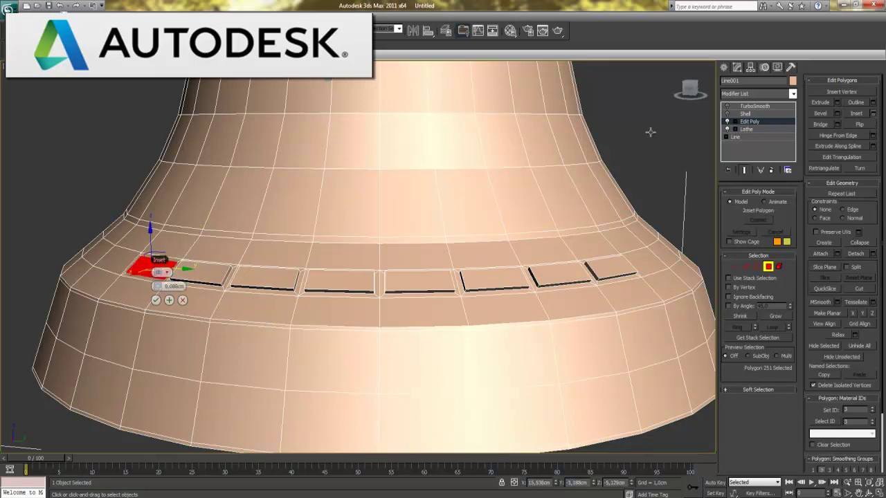
click(155, 299)
click(836, 102)
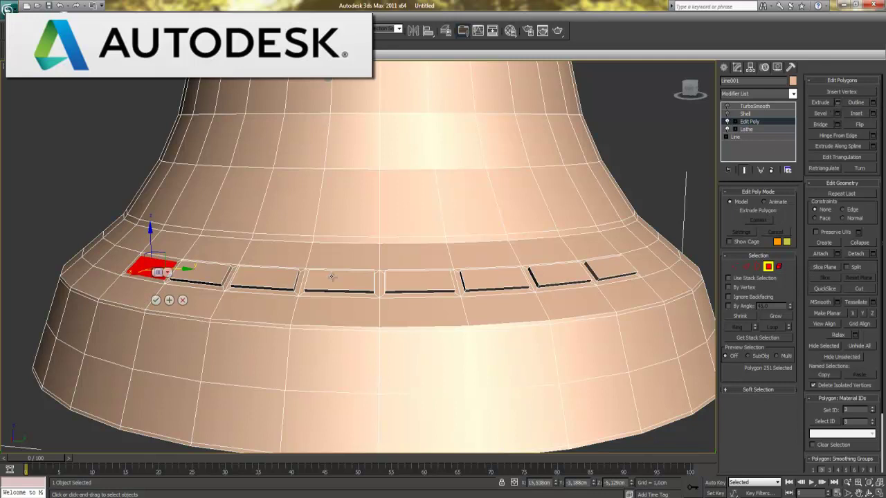
click(158, 300)
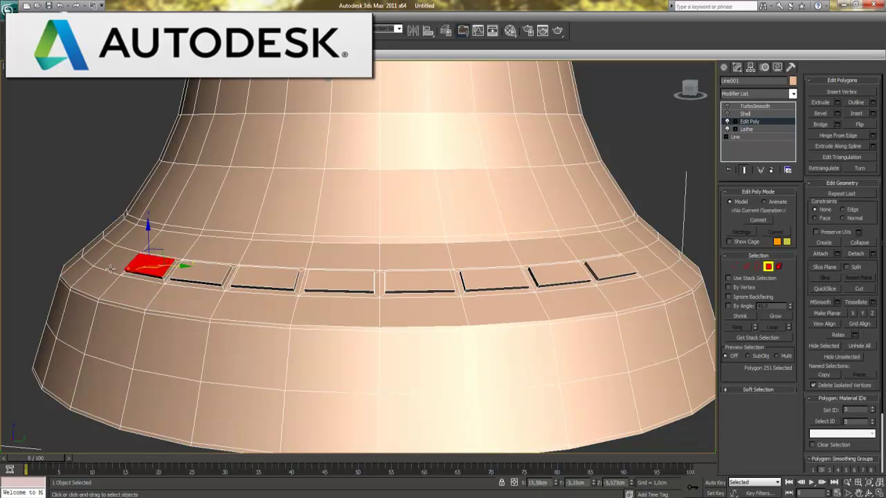
click(116, 261)
click(870, 115)
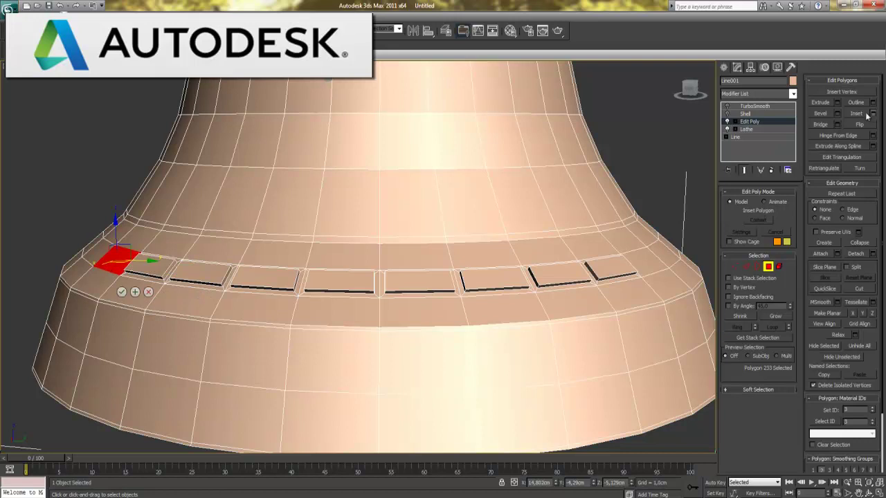
click(127, 294)
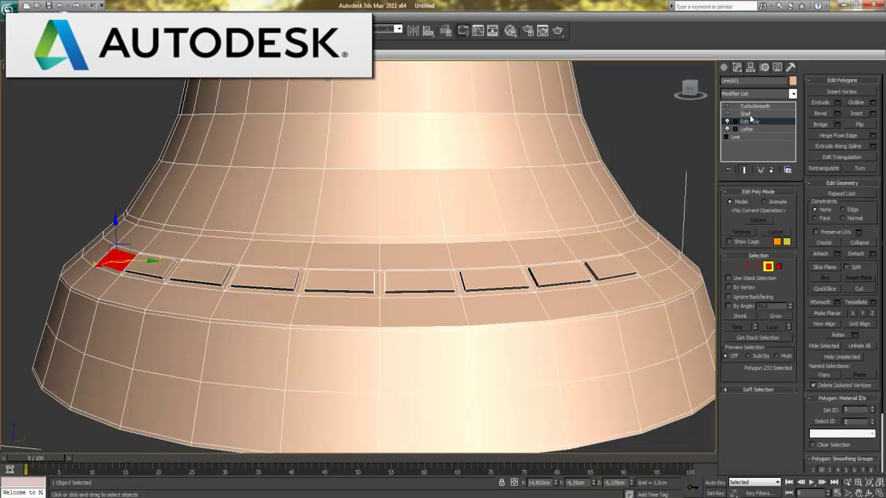
click(837, 102)
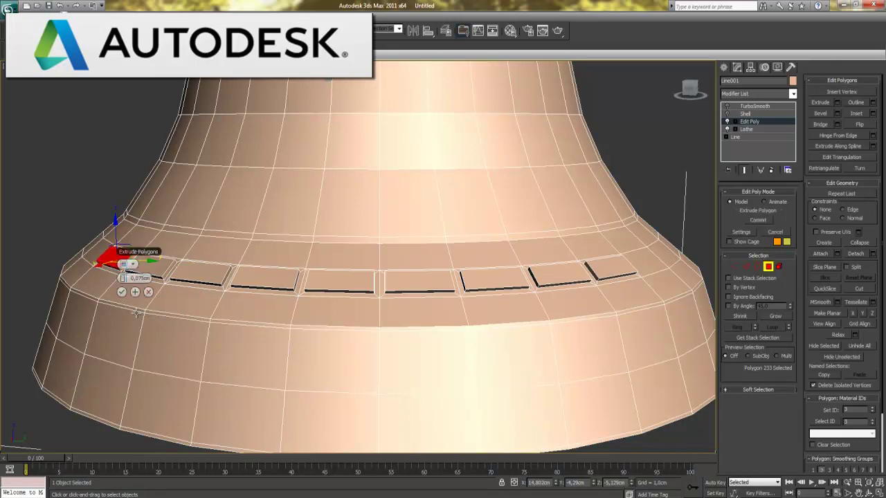
click(121, 291)
Orbit to bring further ring faces forward, then inset and extrude two of them 0.075cm.
alt+middle_drag(214, 349, 273, 351)
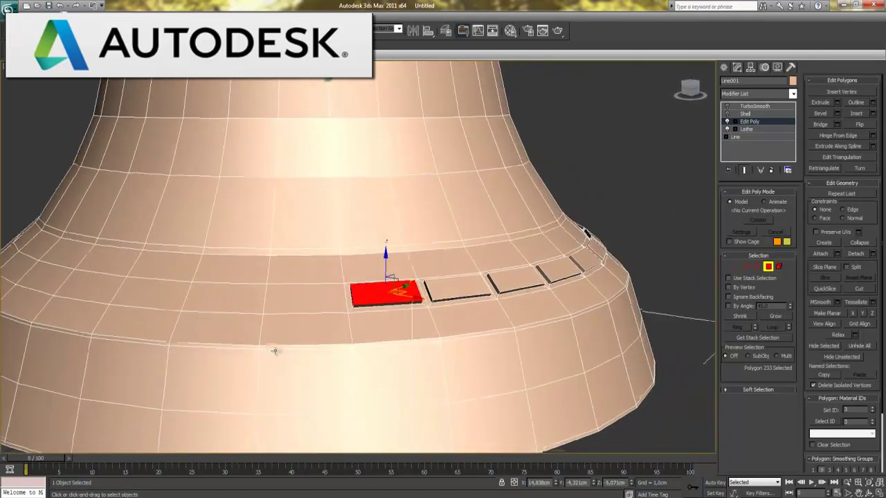
click(308, 302)
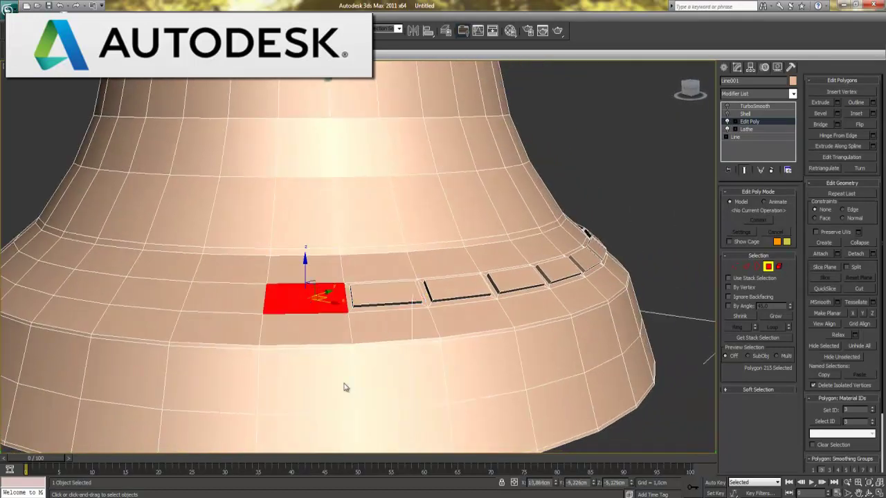
click(872, 114)
click(308, 330)
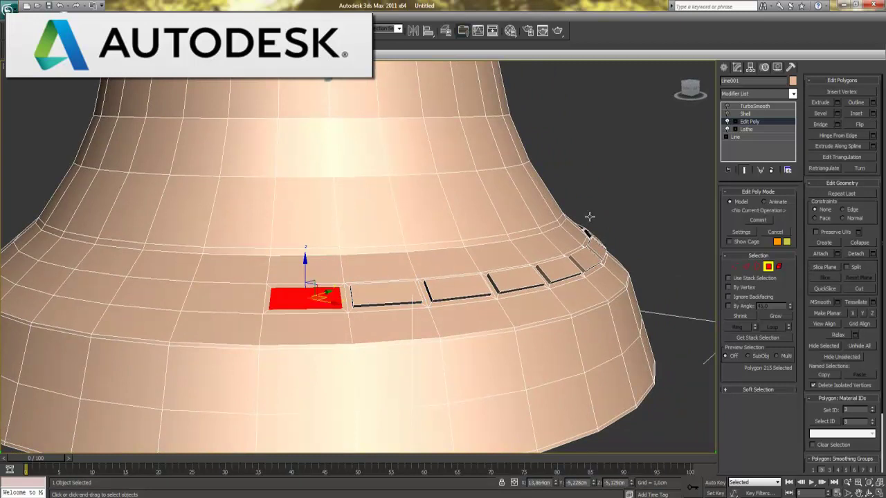
click(838, 102)
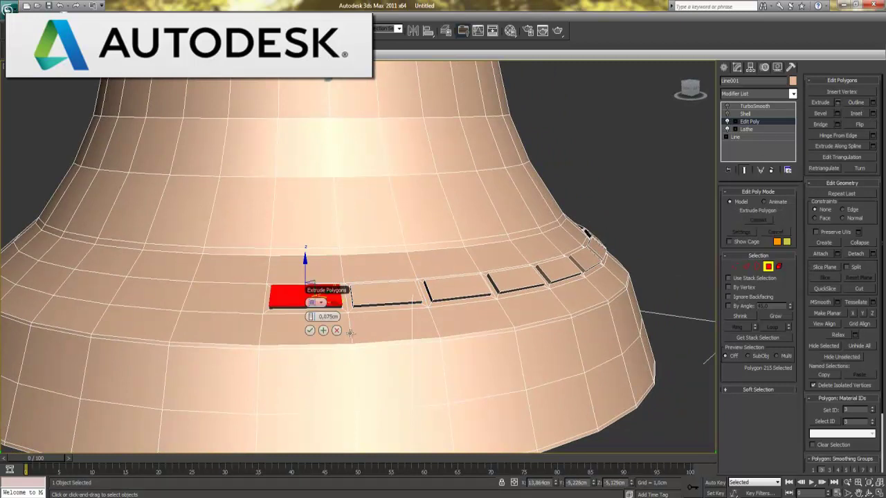
click(311, 331)
click(225, 303)
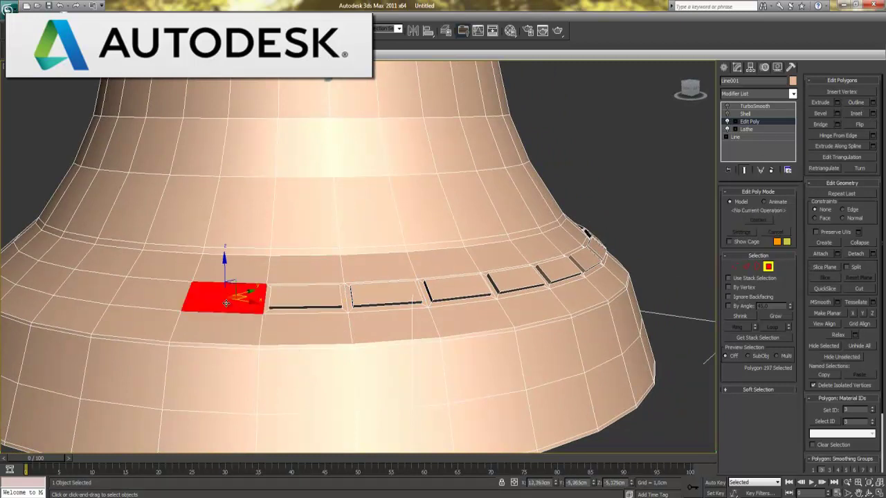
click(872, 114)
click(230, 327)
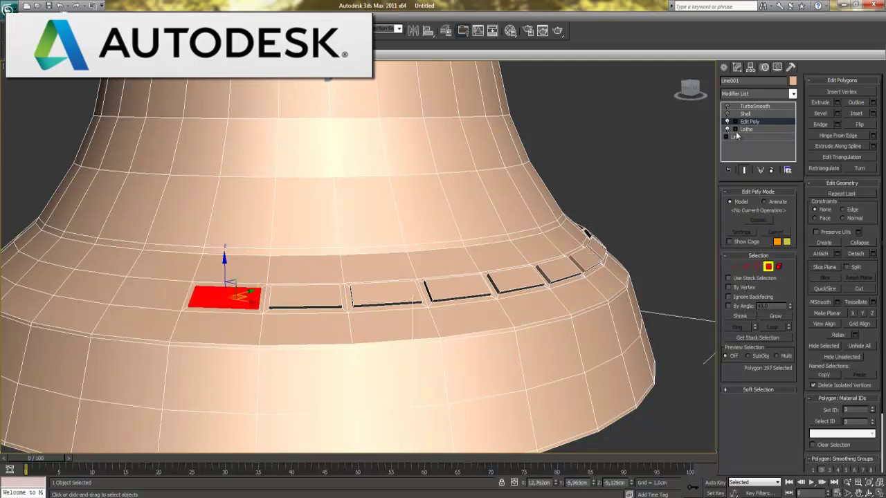
click(836, 102)
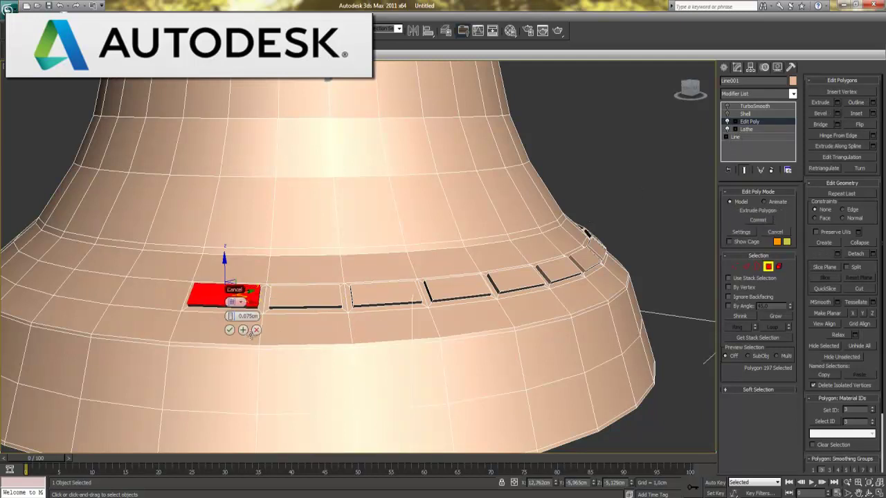
click(229, 330)
Inset and extrude the next ring face to the left by 0.075cm.
click(170, 304)
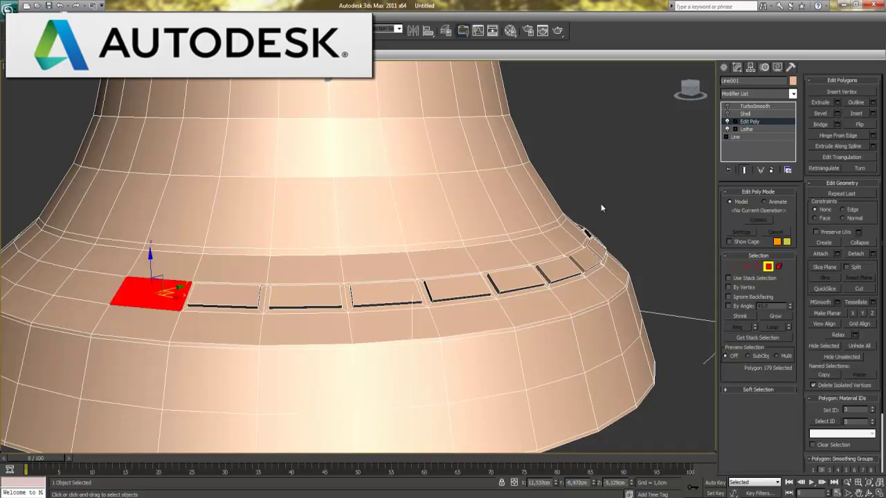
click(873, 114)
click(152, 327)
click(836, 102)
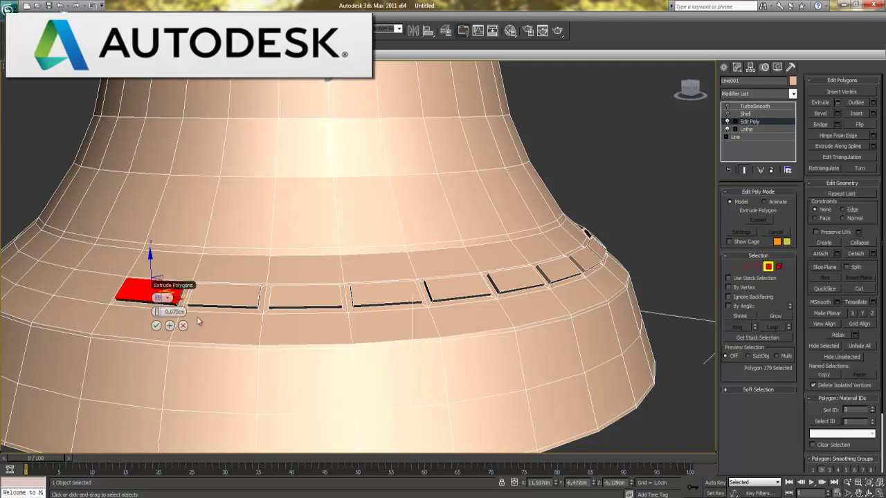
click(155, 325)
Orbit further around the bell and inset and extrude two more ring faces.
mouse_move(155, 325)
alt+middle_down()
mouse_move(352, 259)
mouse_move(406, 251)
alt+middle_up()
click(302, 261)
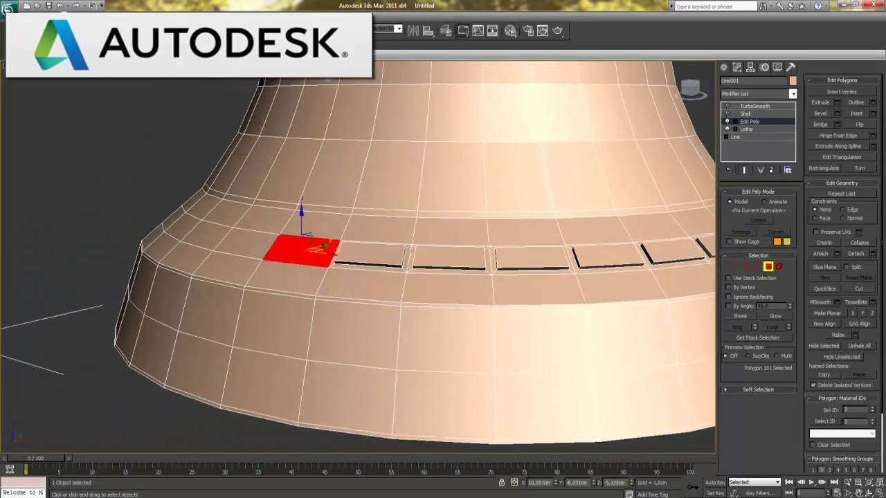
click(873, 113)
click(307, 283)
click(836, 102)
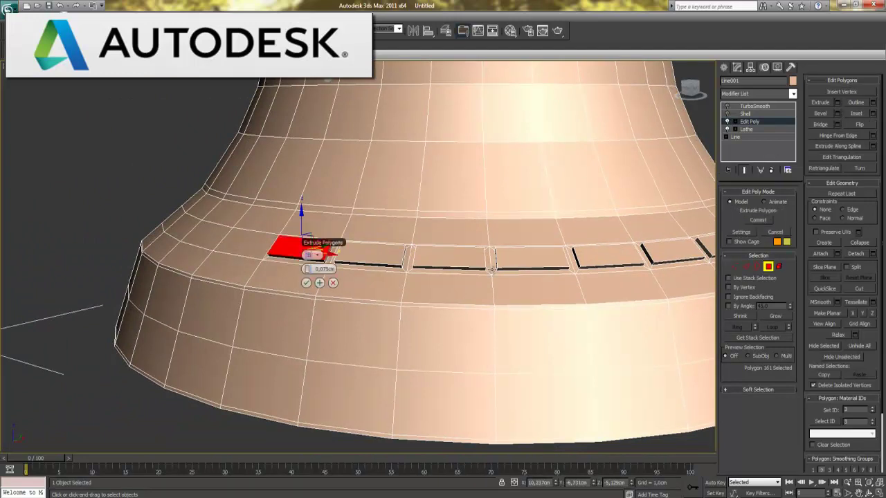
click(305, 283)
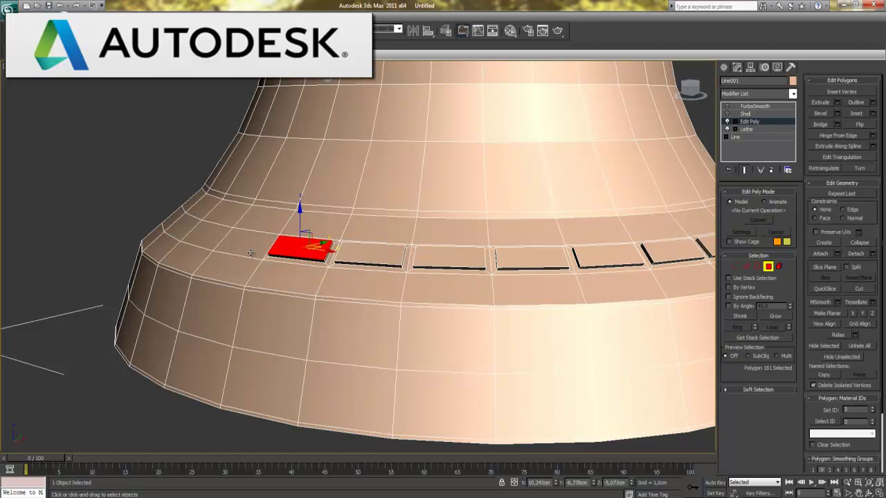
click(873, 113)
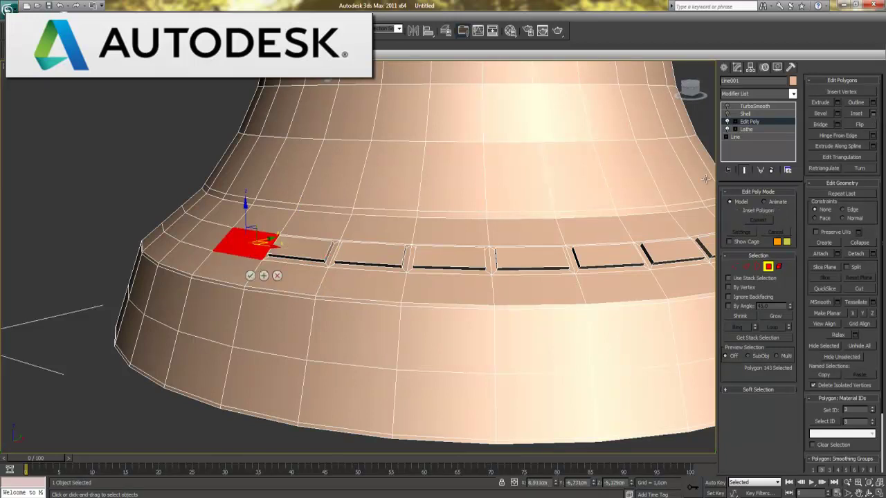
click(253, 276)
click(836, 103)
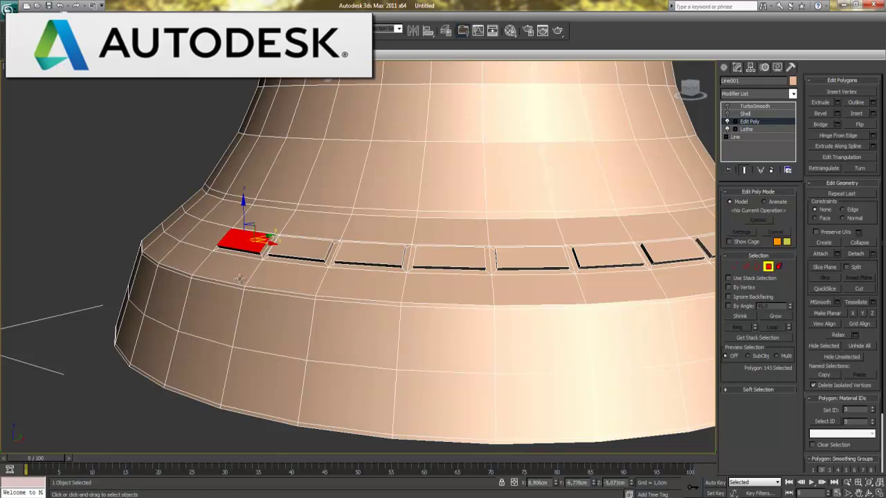
Inset the next three band faces 0.088cm and extrude each 0.075cm into raised panels.
alt+middle_drag(264, 280, 309, 290)
click(358, 271)
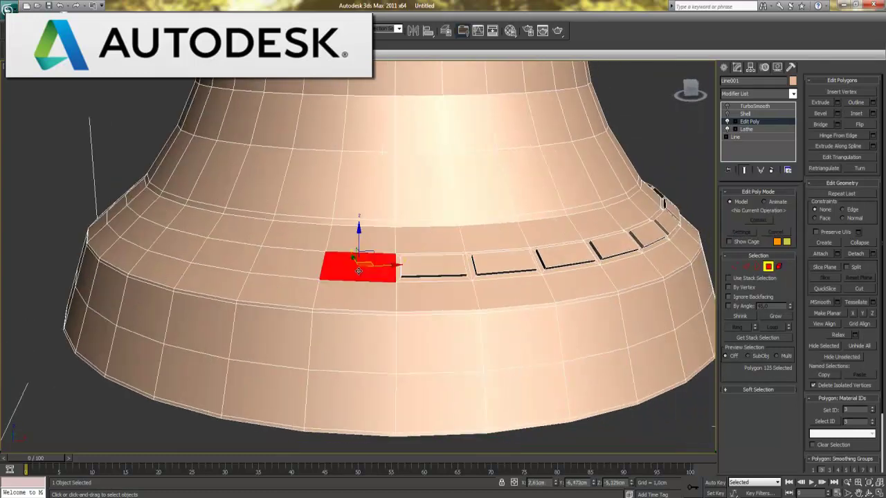
click(873, 113)
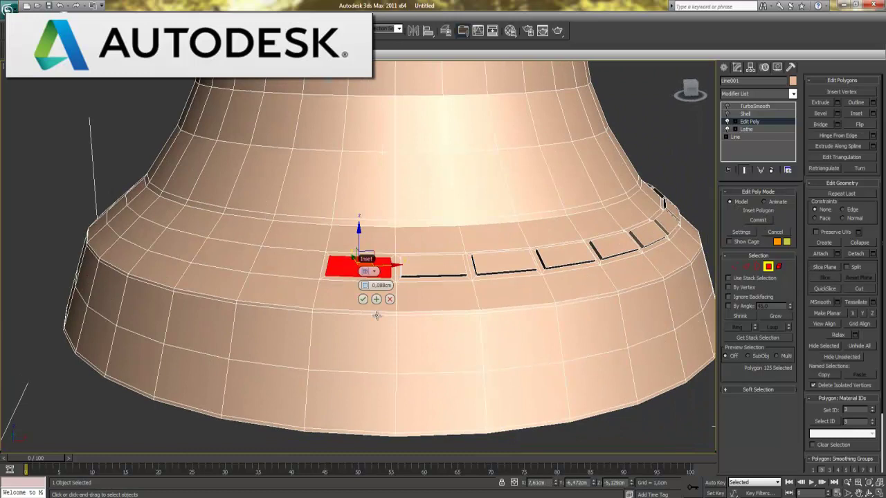
click(362, 300)
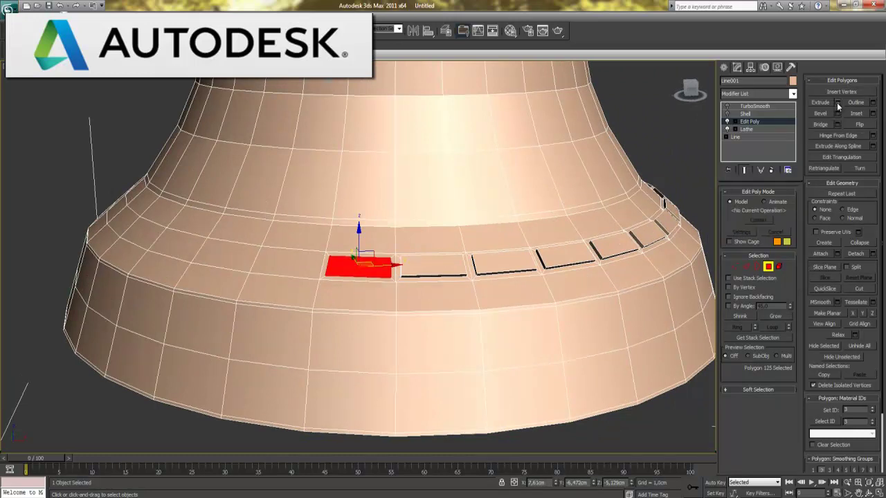
click(837, 102)
click(365, 301)
click(307, 277)
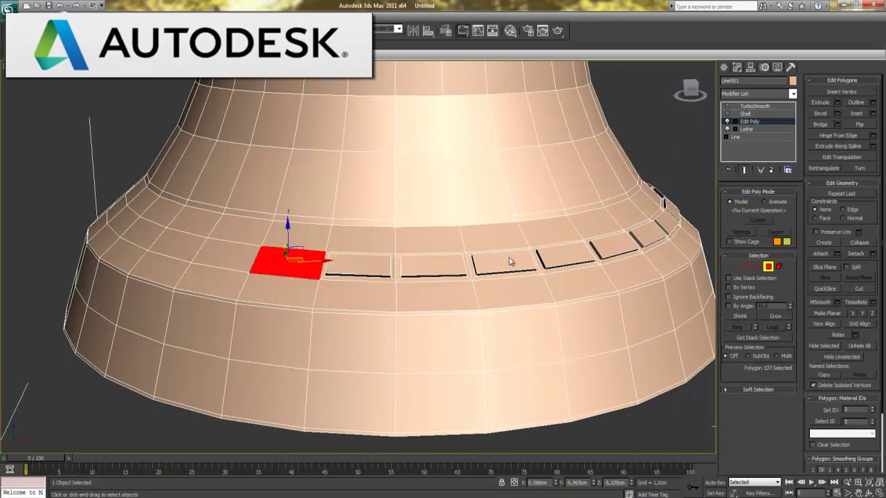
click(872, 114)
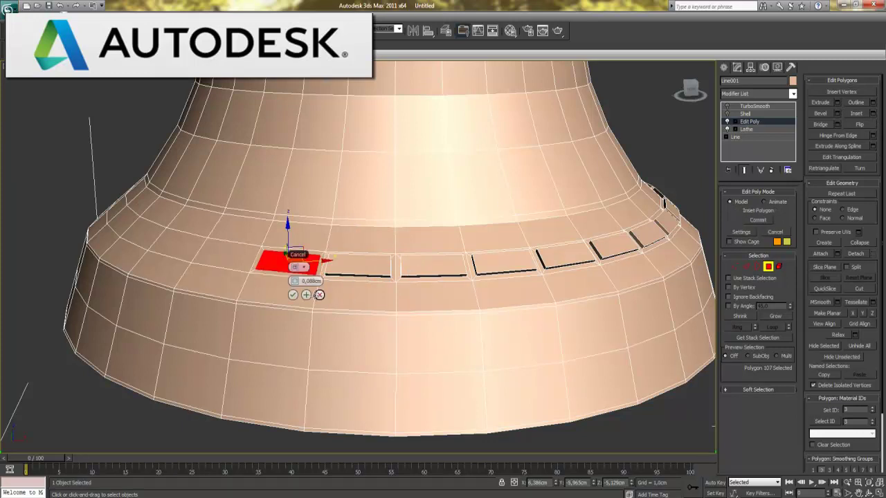
click(293, 292)
click(837, 103)
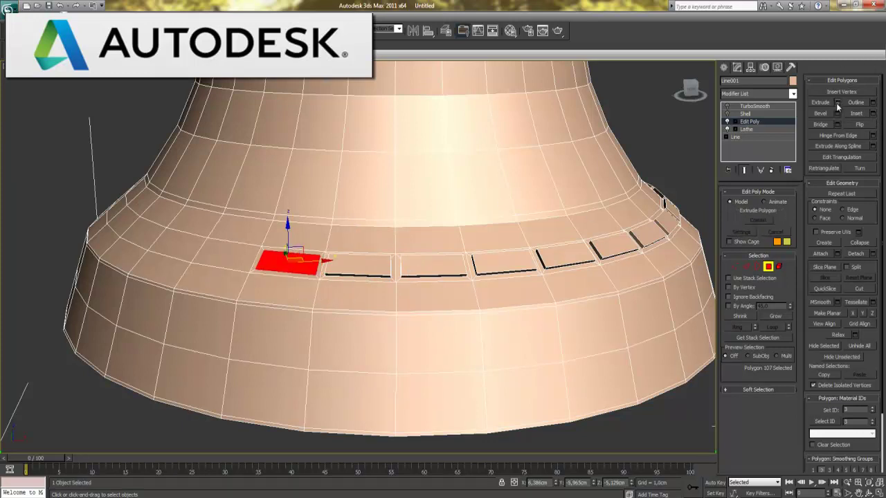
click(292, 296)
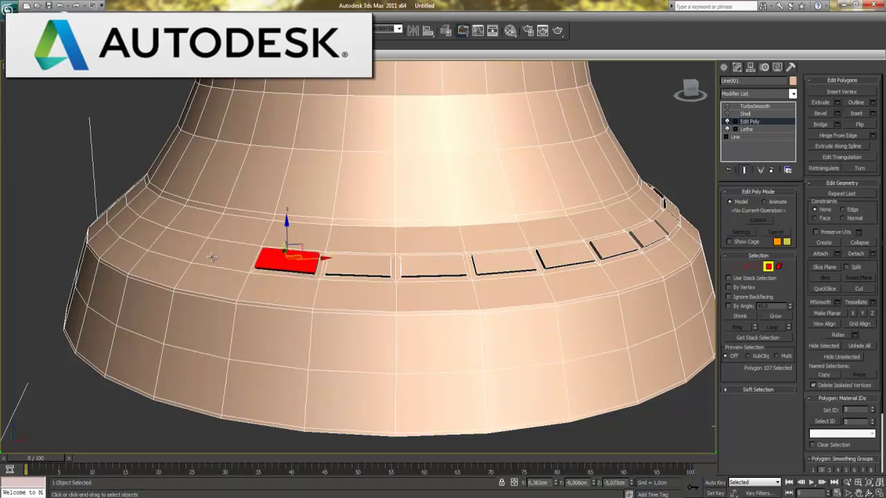
click(226, 256)
click(874, 114)
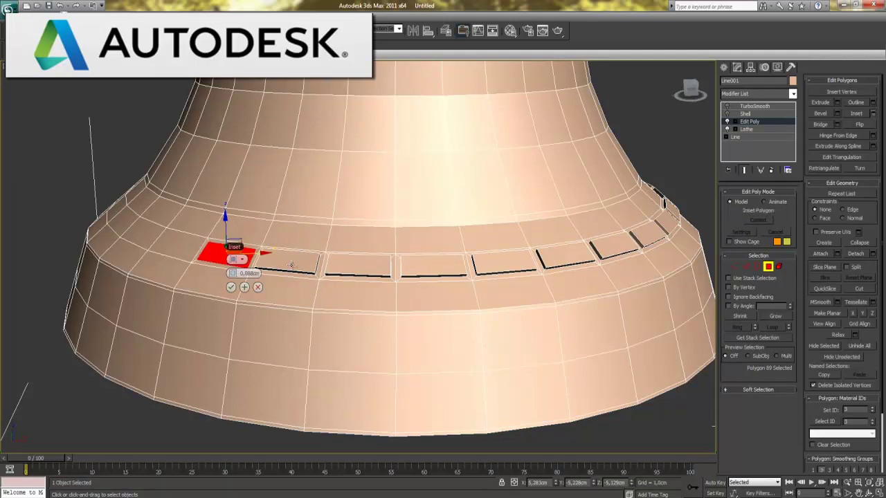
click(229, 312)
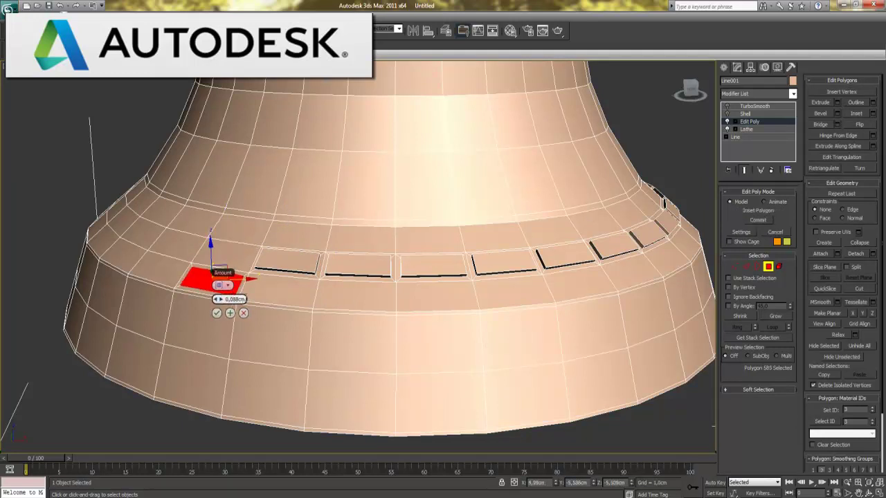
click(216, 312)
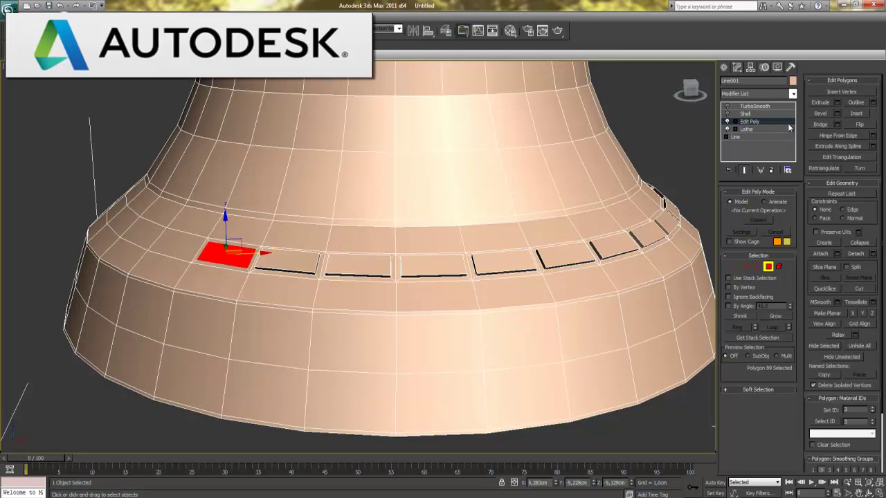
click(837, 103)
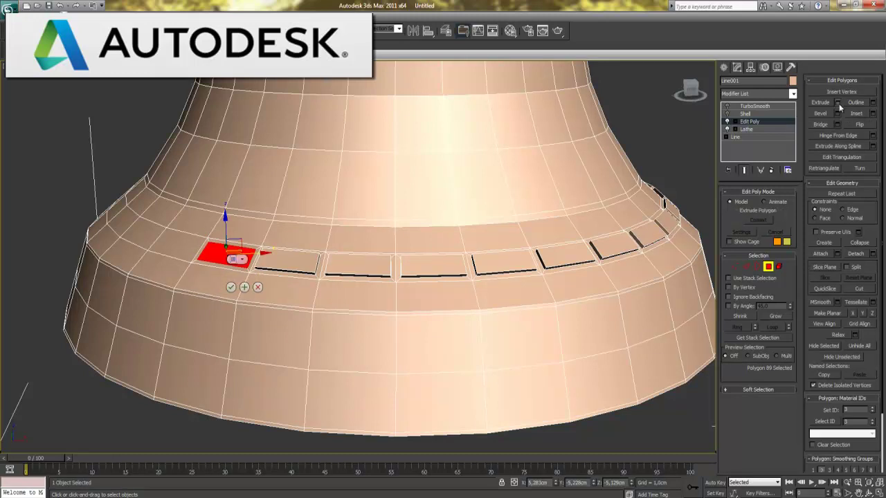
click(232, 287)
Turn to the next two faces along the ring and give each a 0.088cm inset and 0.075cm extrusion.
alt+middle_drag(277, 322, 335, 323)
click(366, 279)
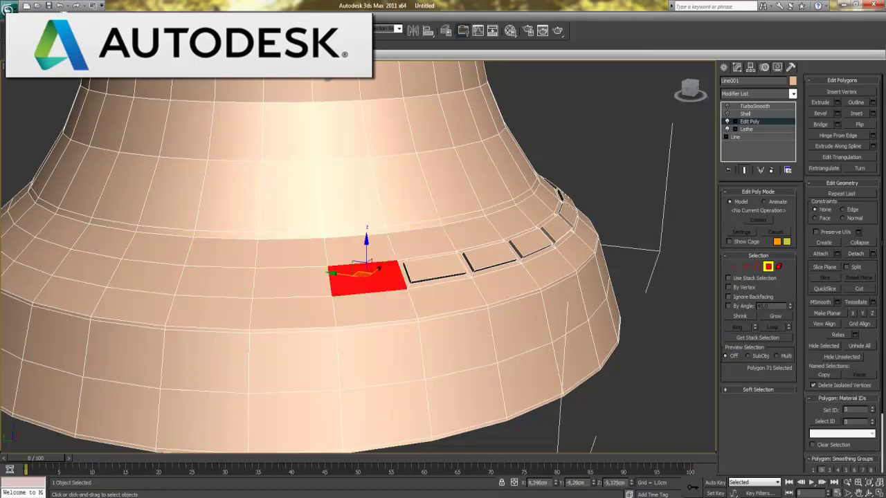
click(872, 113)
click(371, 311)
click(837, 102)
click(373, 312)
mouse_move(391, 323)
middle_down()
mouse_move(430, 307)
mouse_move(540, 296)
middle_up()
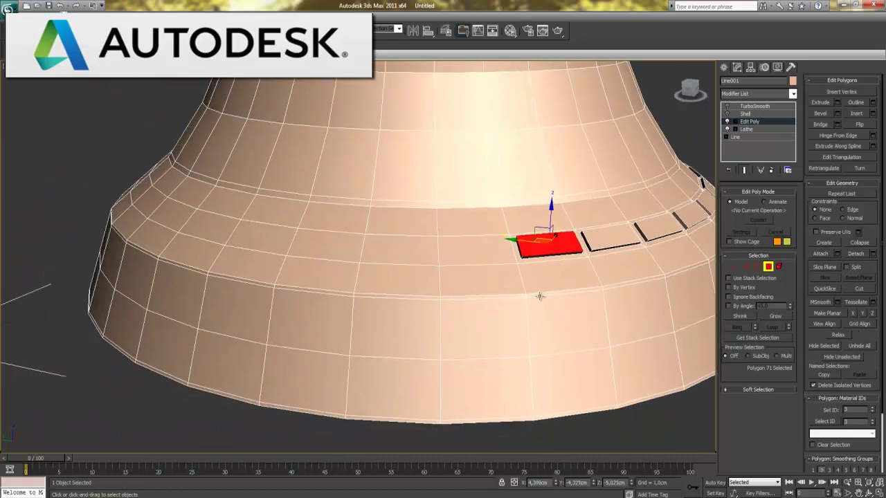
click(486, 254)
click(872, 114)
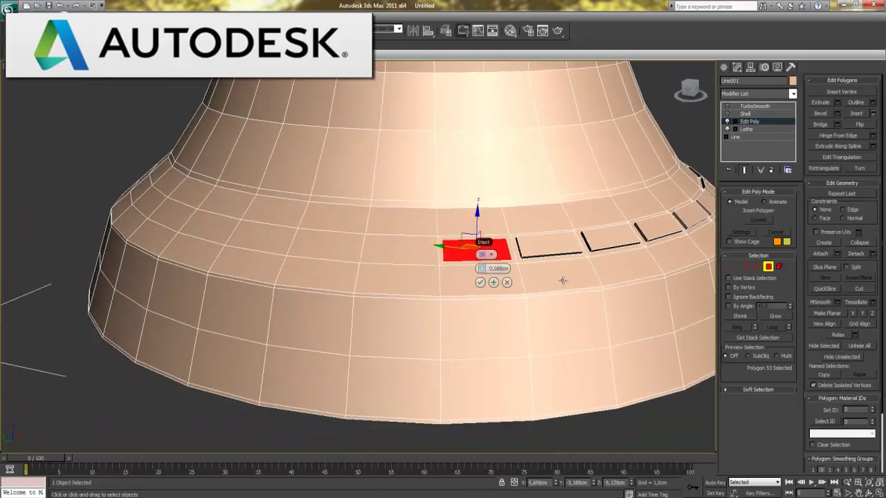
click(481, 284)
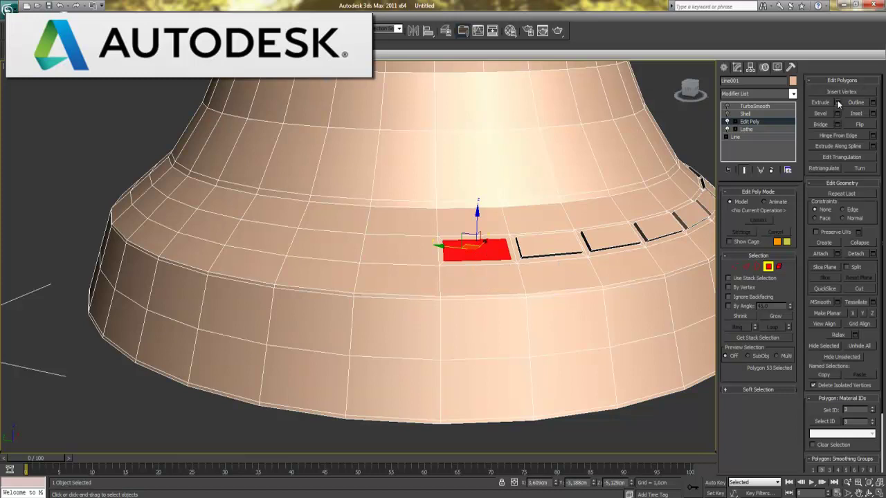
click(837, 102)
click(481, 284)
Add two more raised panels to the left with the same inset and extrusion.
click(410, 257)
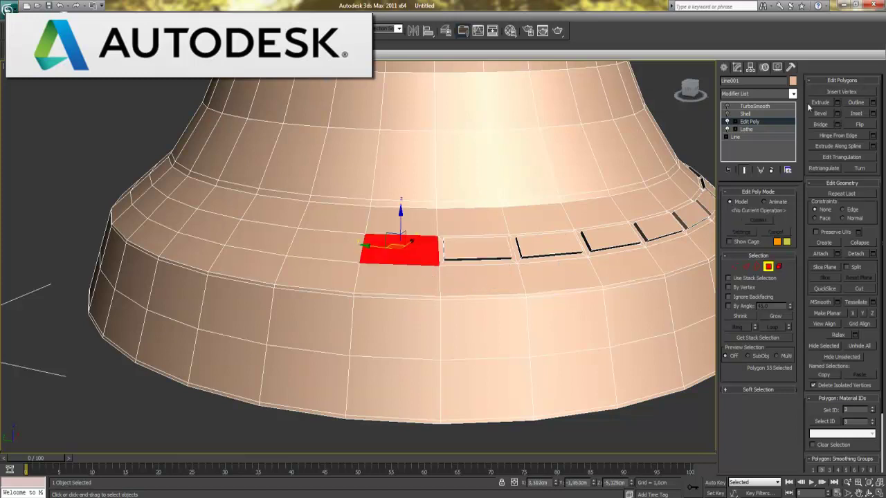
click(872, 113)
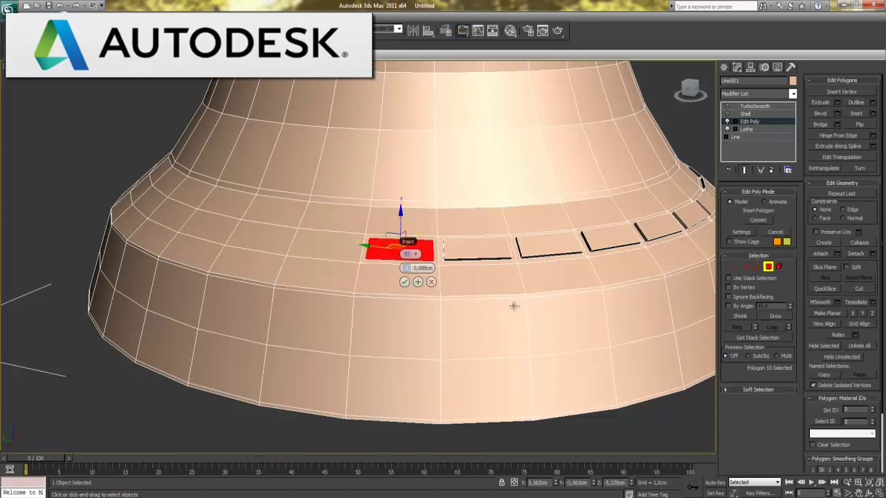
click(409, 283)
click(837, 102)
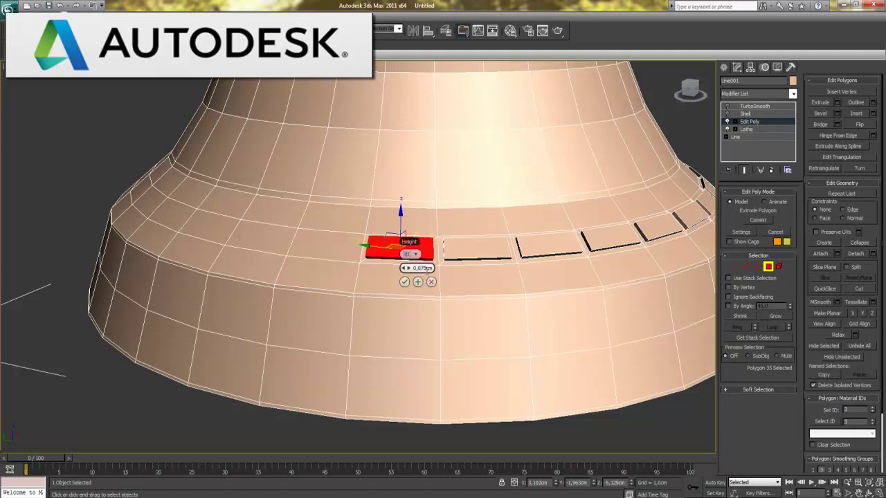
click(407, 281)
click(338, 253)
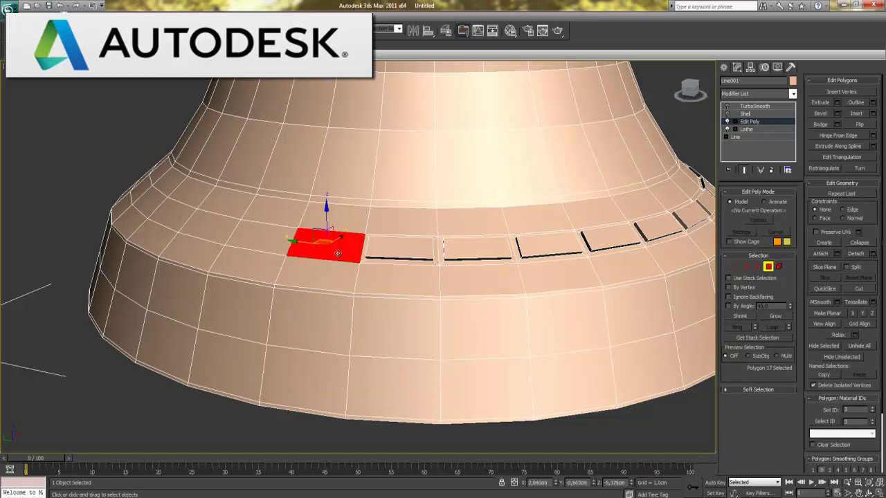
click(873, 114)
click(331, 278)
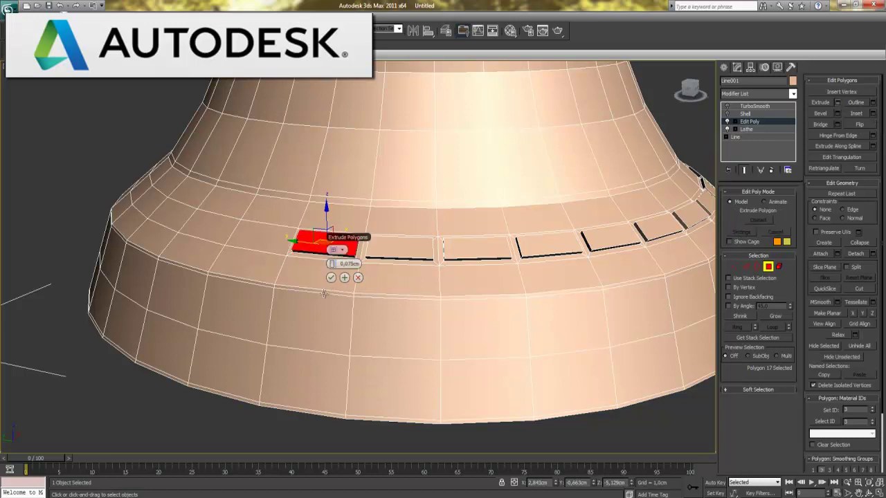
click(332, 279)
Further around the bell, inset three band faces 0.088cm and extrude them 0.075cm.
mouse_move(306, 283)
alt+middle_down()
mouse_move(284, 284)
mouse_move(326, 287)
alt+middle_up()
alt+middle_drag(284, 311, 403, 316)
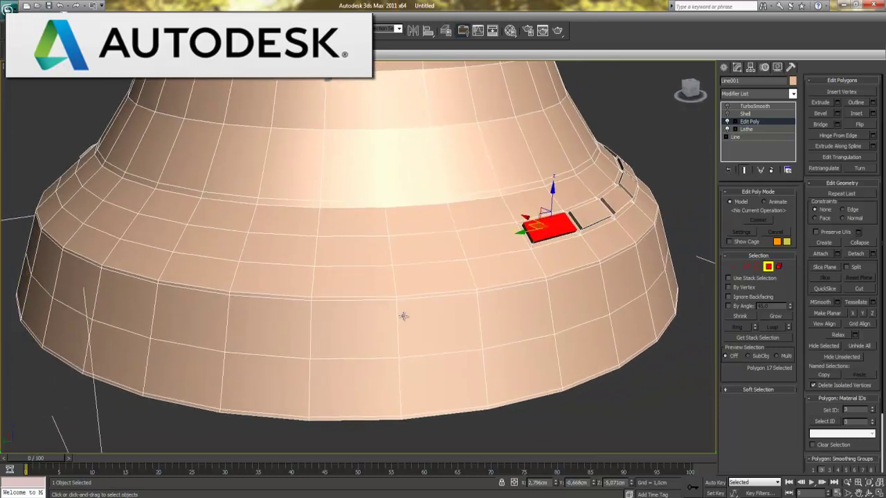
click(492, 251)
click(871, 113)
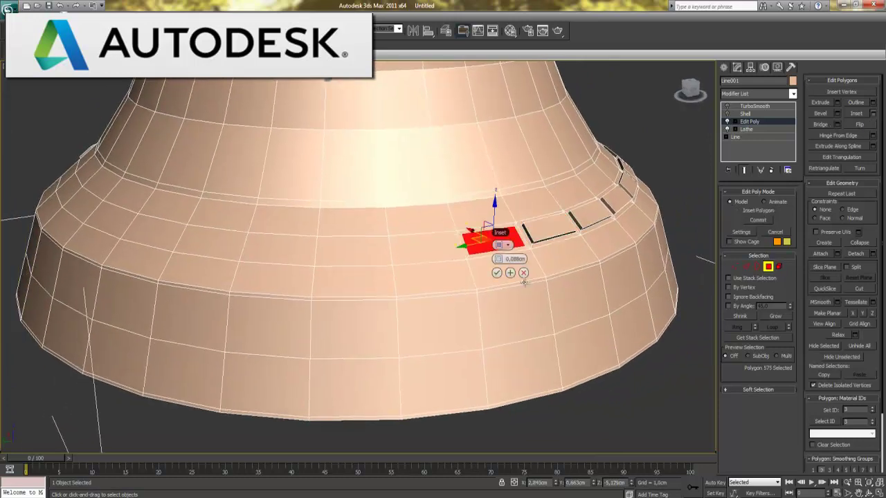
click(500, 273)
click(837, 101)
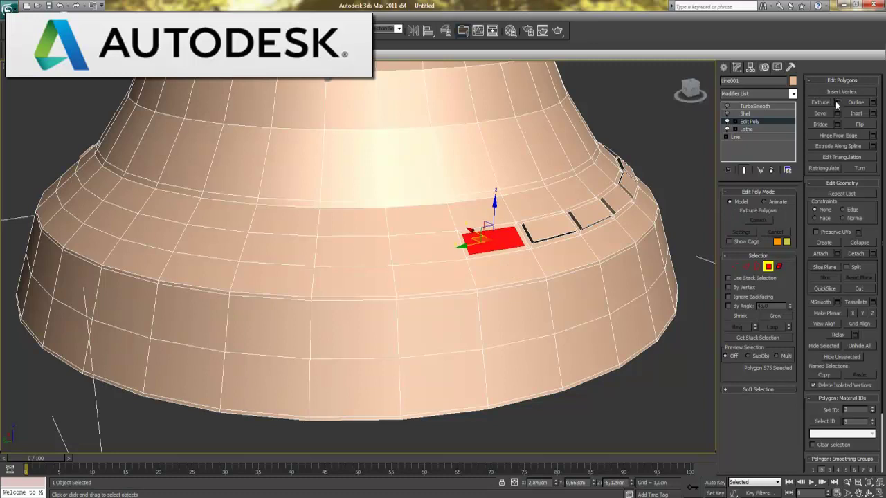
click(496, 273)
click(434, 253)
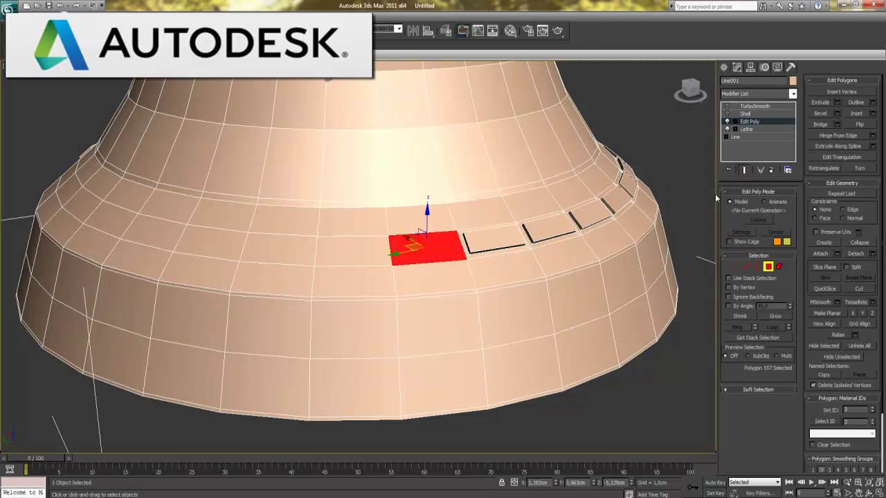
click(872, 113)
click(426, 278)
click(837, 103)
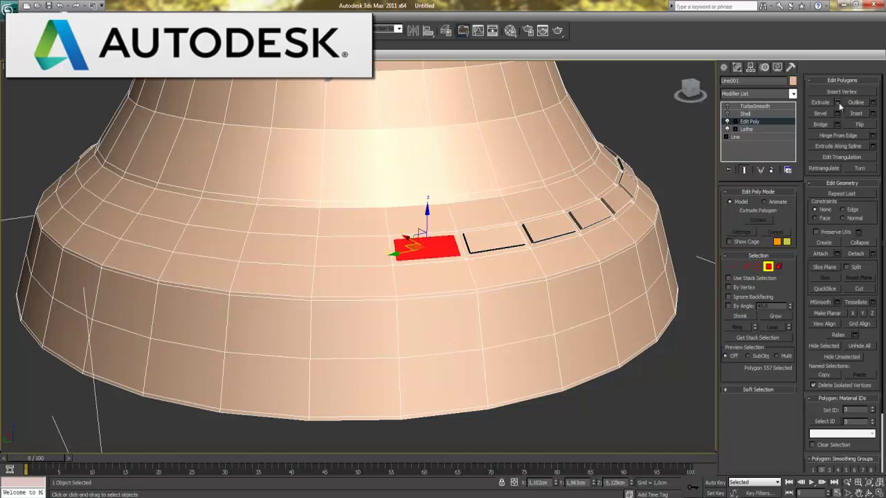
click(429, 280)
click(342, 256)
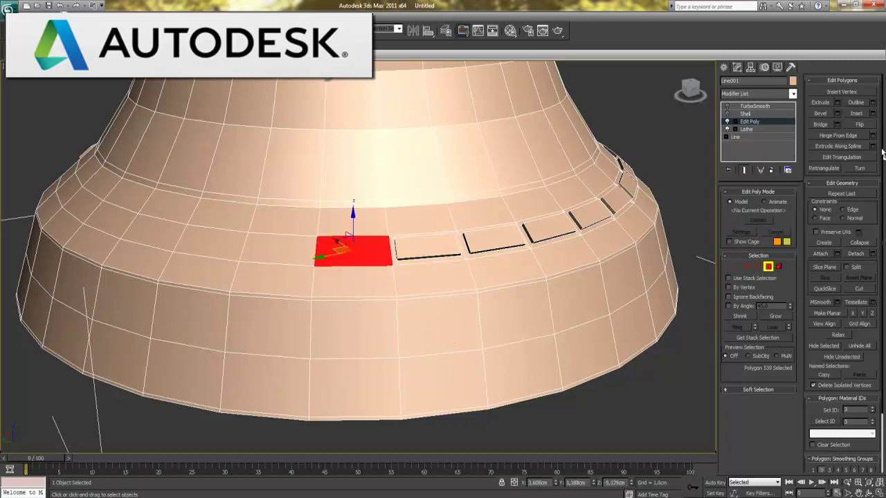
click(873, 114)
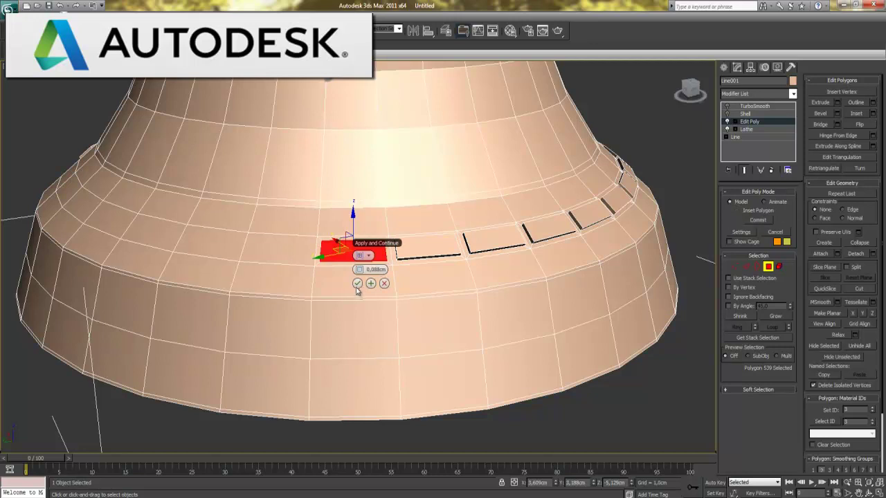
click(356, 284)
click(836, 102)
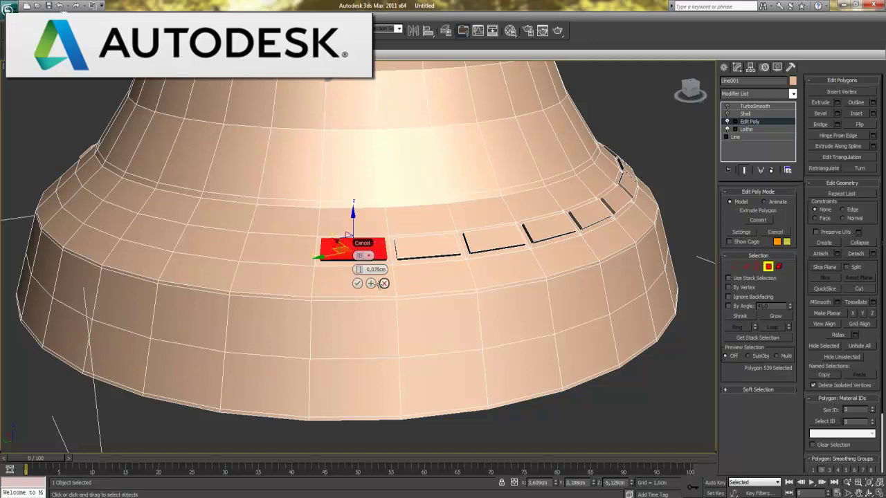
click(359, 285)
Continue the panel row with three more faces, each inset 0.088cm and extruded 0.075cm.
alt+middle_drag(370, 286, 480, 261)
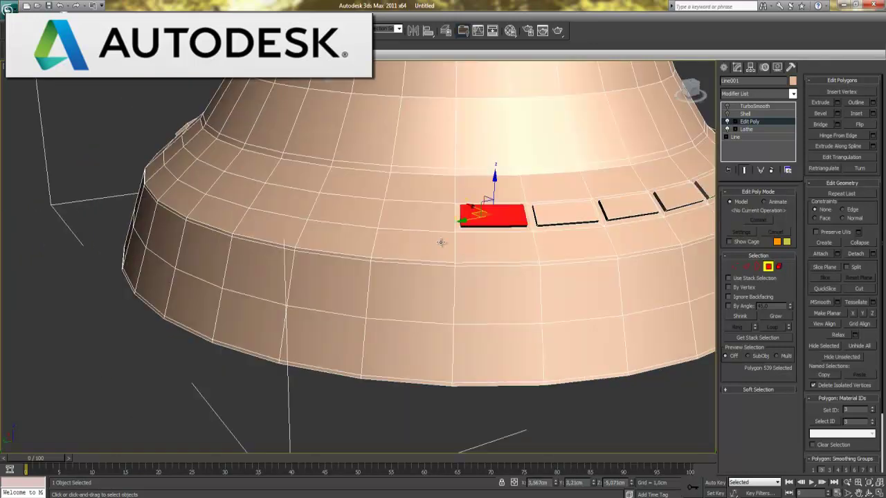
click(429, 220)
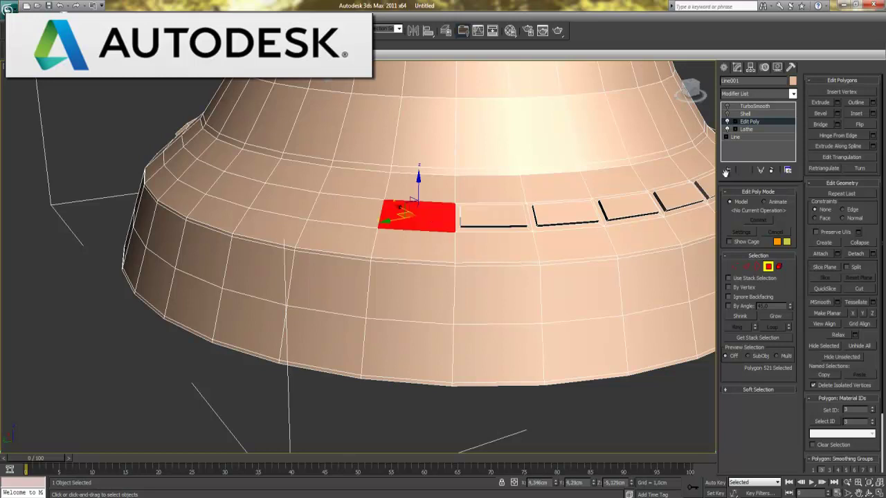
click(872, 112)
click(423, 253)
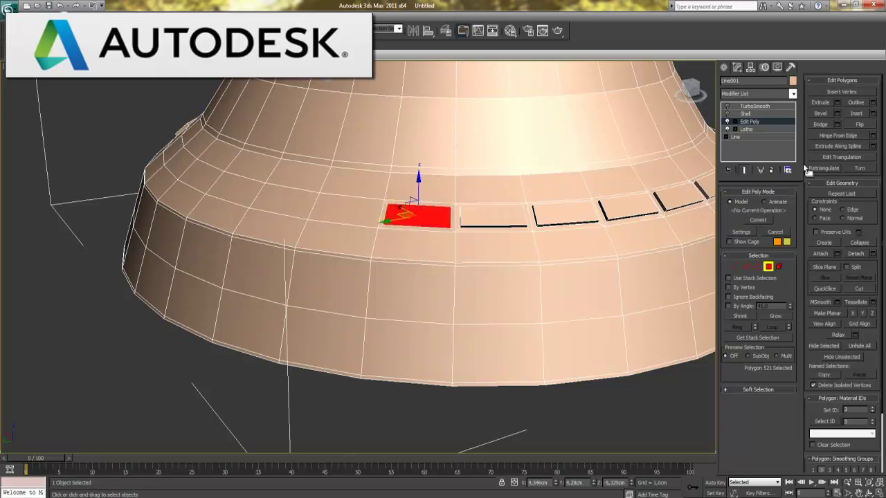
click(837, 102)
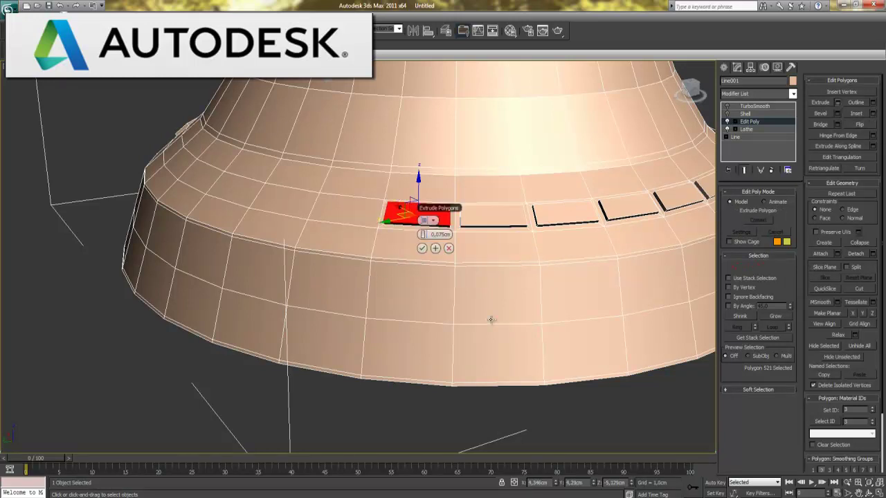
click(424, 253)
click(347, 223)
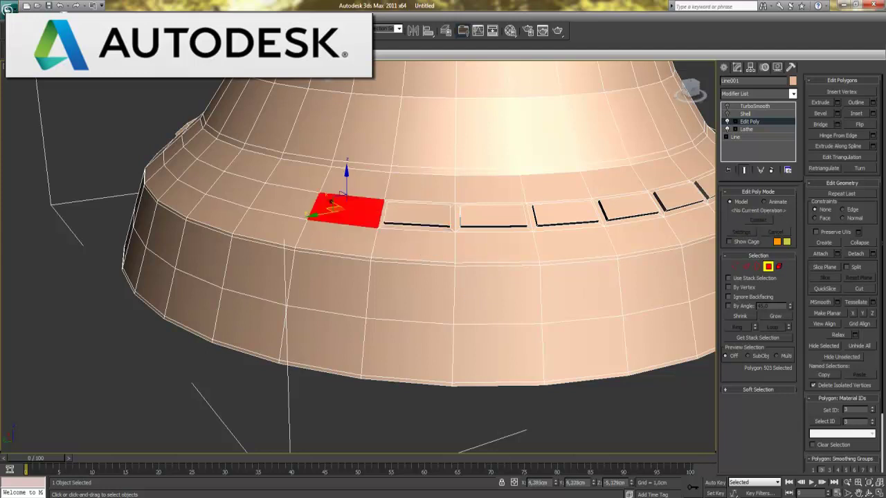
click(872, 114)
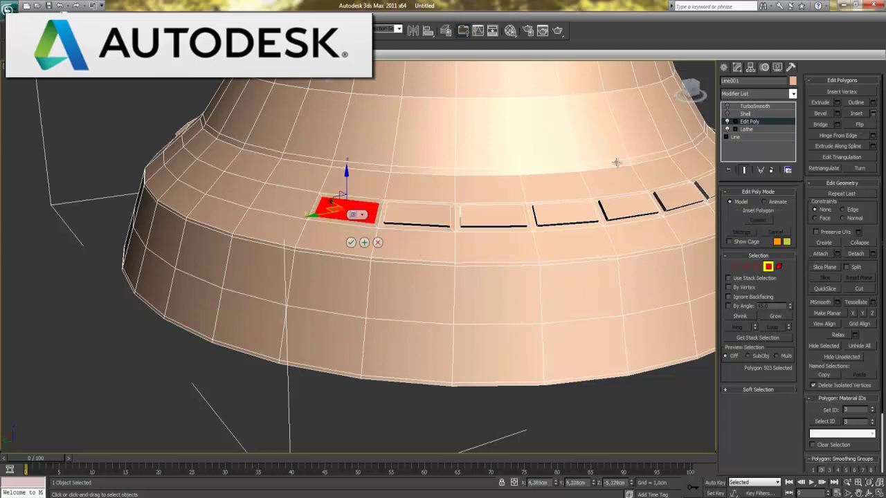
click(351, 243)
click(839, 103)
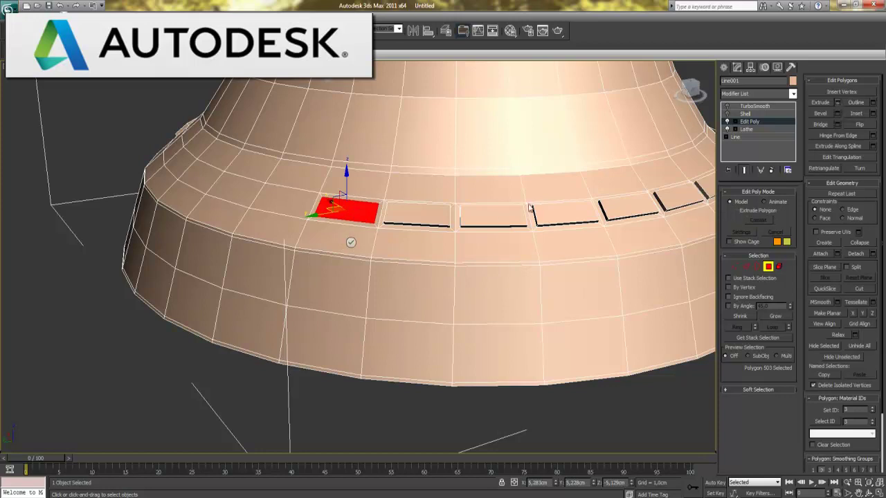
click(351, 243)
click(282, 206)
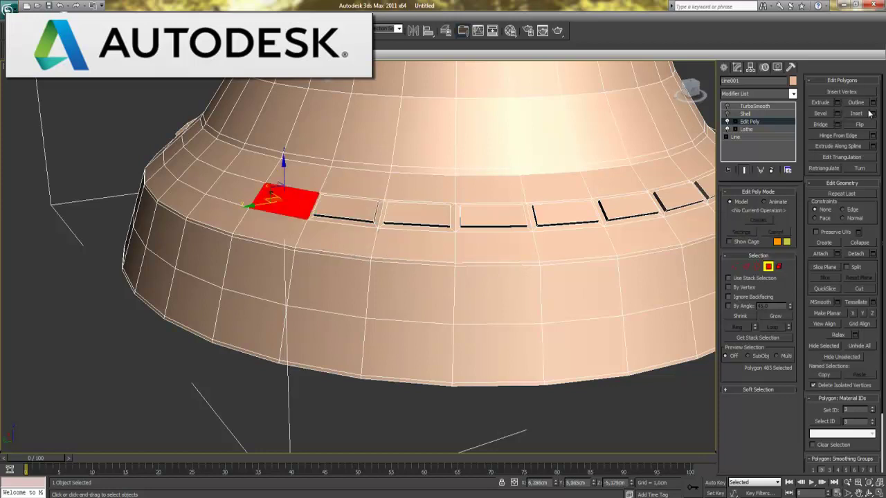
click(872, 115)
click(292, 234)
click(838, 103)
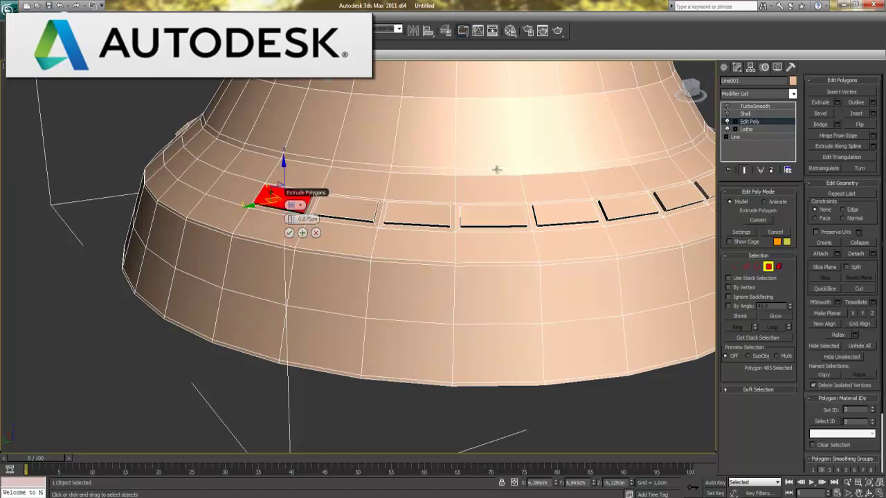
click(289, 232)
Inset two more band faces 0.088cm and extrude each 0.075cm.
mouse_move(332, 263)
alt+middle_down()
mouse_move(397, 295)
mouse_move(368, 278)
mouse_move(403, 281)
alt+middle_up()
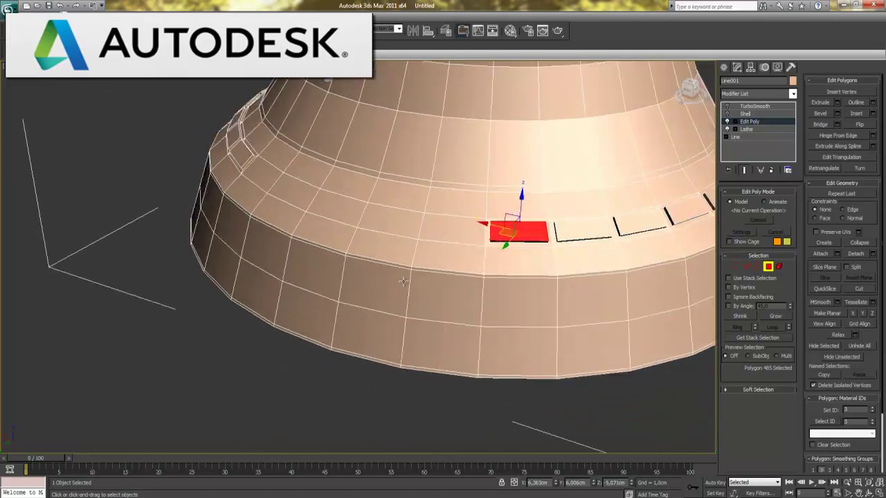
click(451, 230)
click(872, 113)
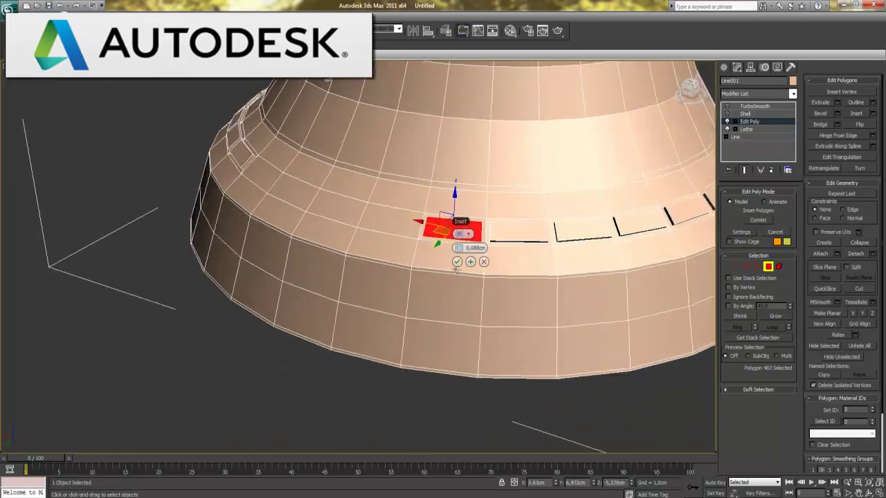
click(458, 265)
click(838, 102)
click(458, 260)
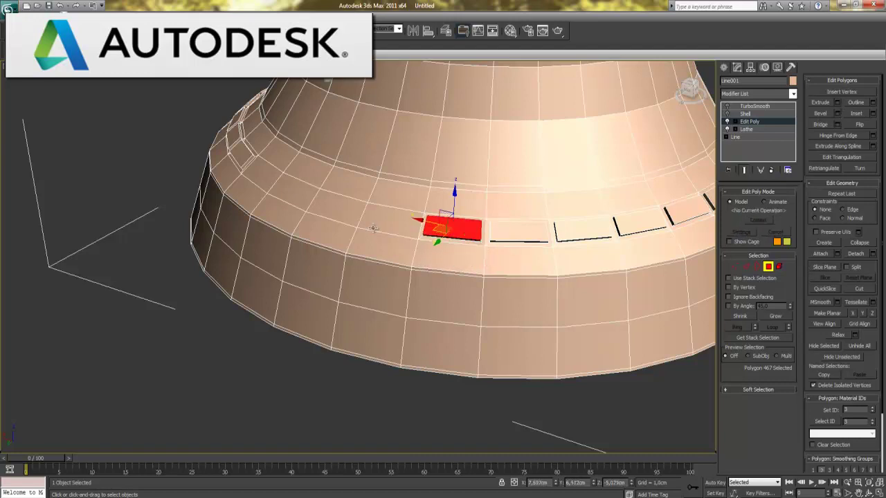
click(374, 228)
click(872, 112)
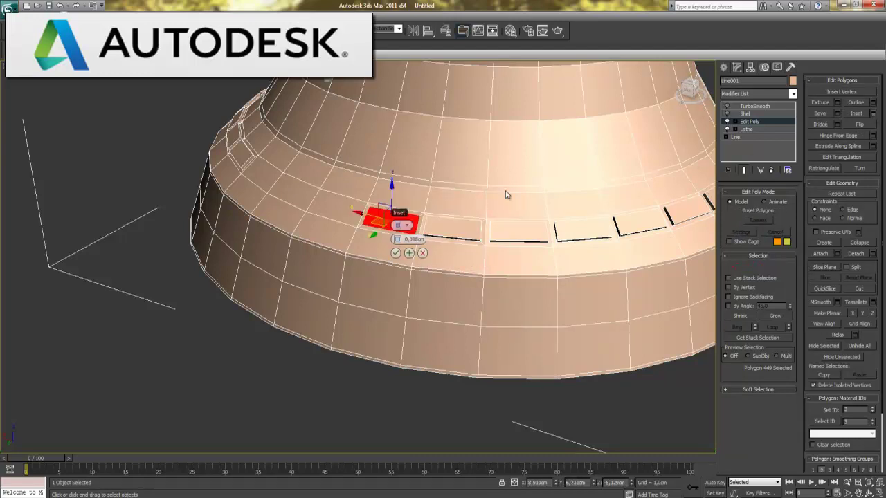
click(396, 255)
click(837, 102)
click(397, 255)
Turn the next two faces to the left into raised panels with the same inset and extrusion.
click(339, 213)
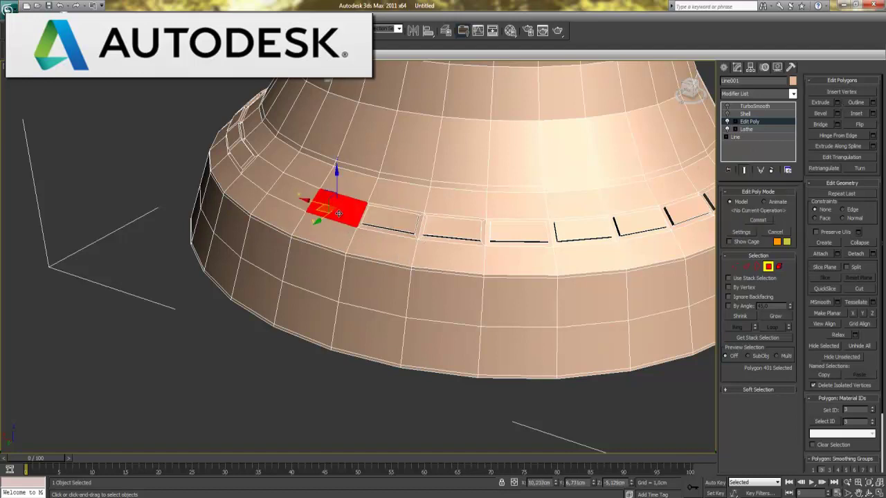
click(872, 113)
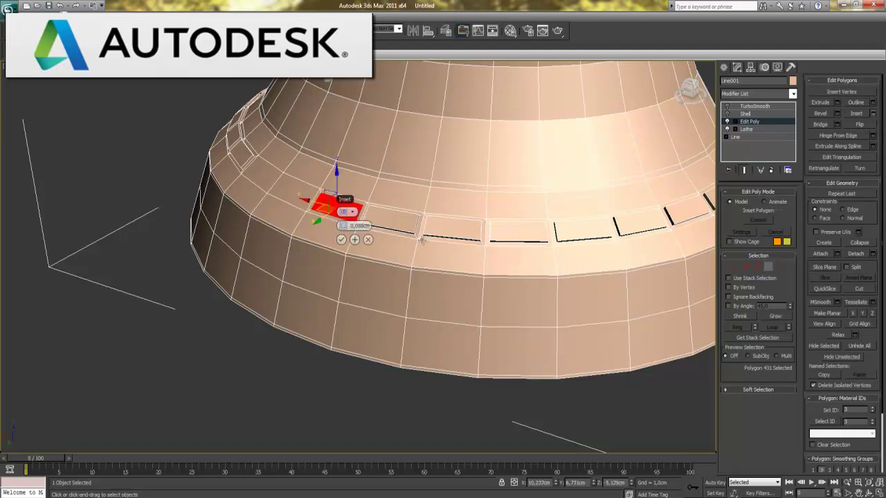
click(341, 239)
click(837, 103)
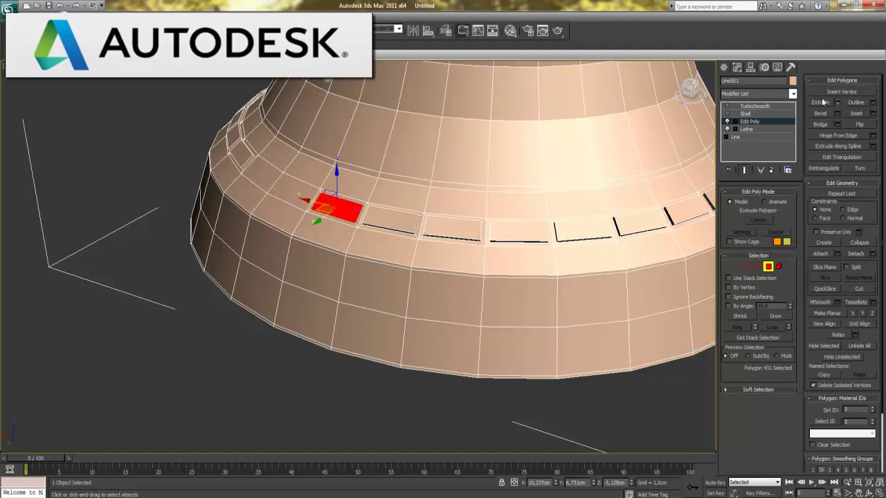
click(295, 199)
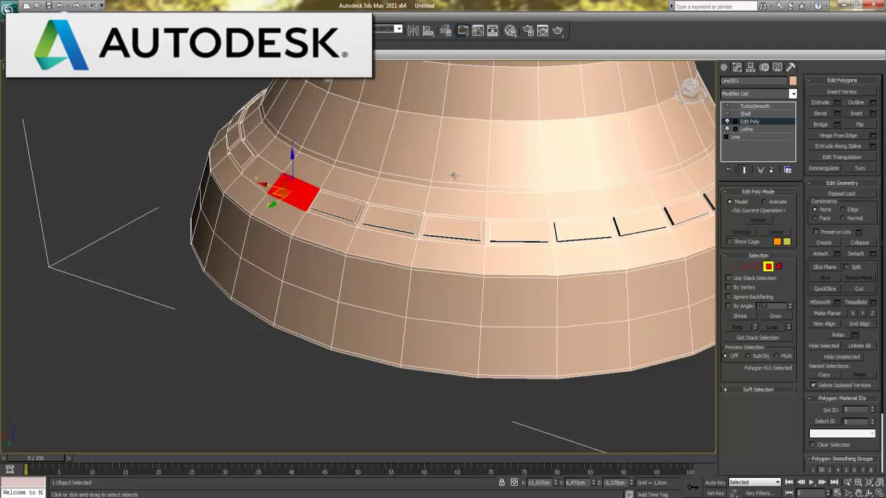
click(873, 113)
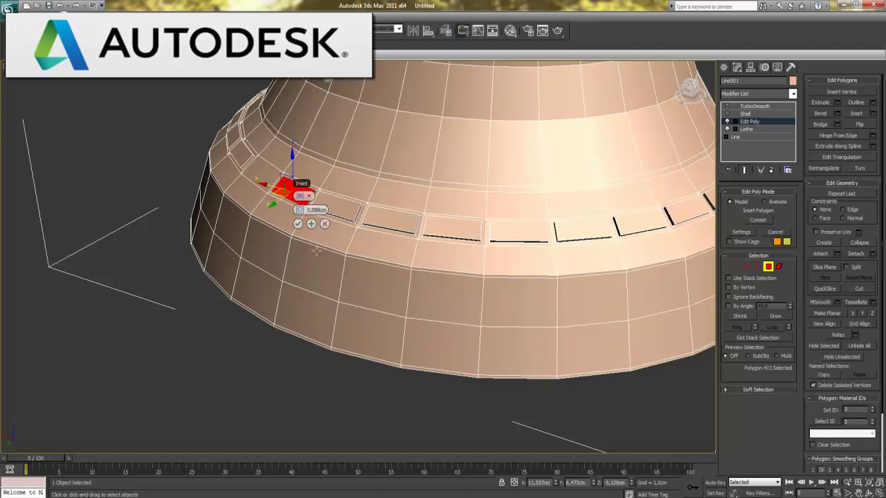
click(297, 223)
click(837, 113)
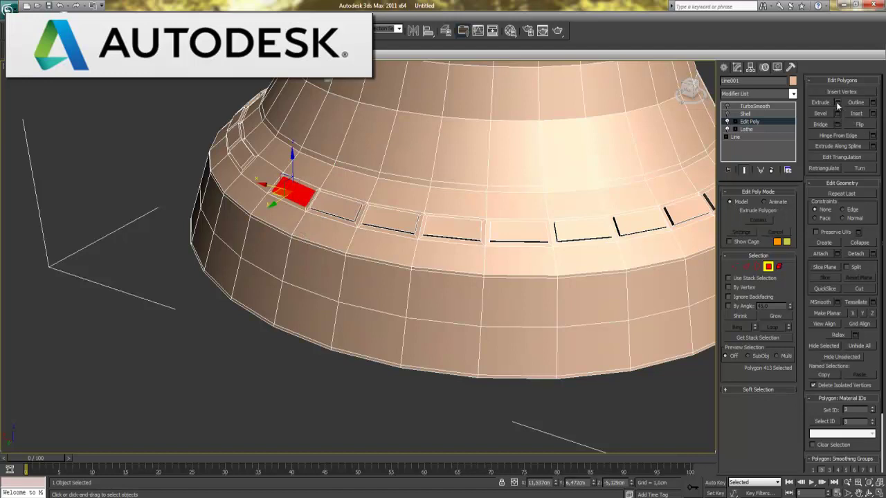
click(297, 231)
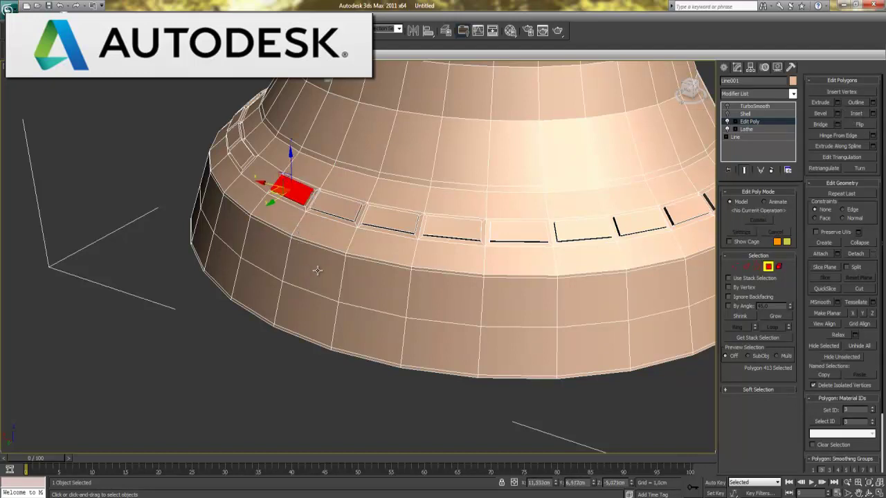
Inset the last untouched band face and extrude it 0.075cm to close the ring.
alt+middle_drag(316, 267, 286, 267)
click(267, 234)
alt+middle_drag(371, 283, 529, 313)
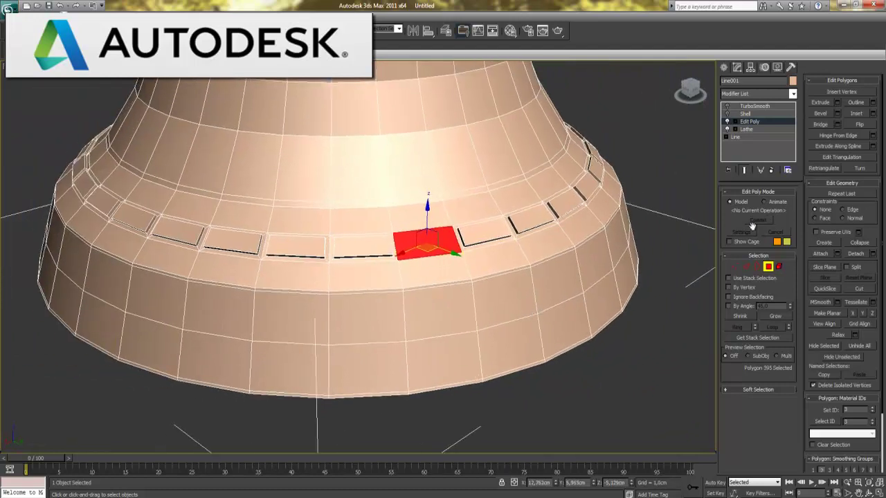
click(872, 114)
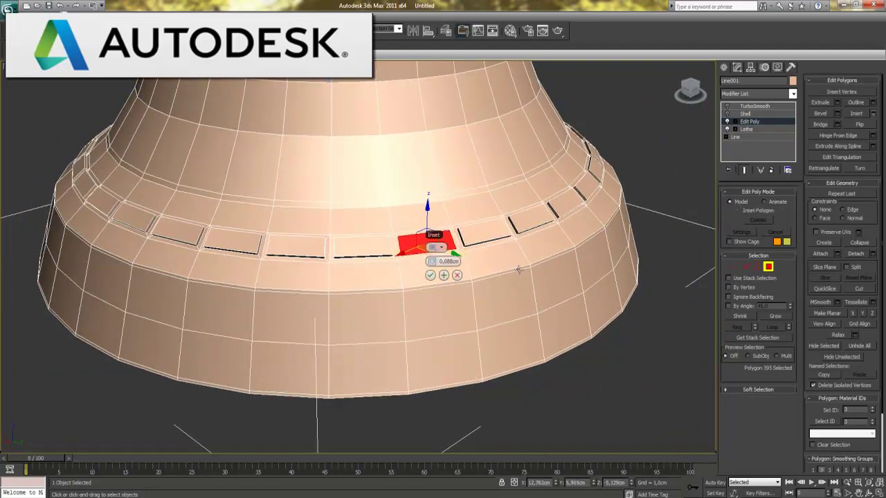
click(836, 103)
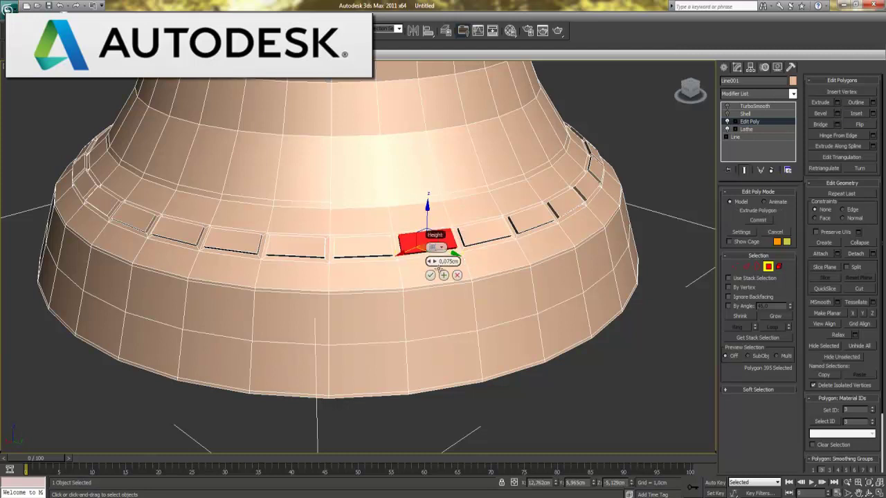
click(430, 275)
Leave Polygon mode, re-enable TurboSmooth, hide edged faces, and zoom out to view the oval beads.
click(768, 267)
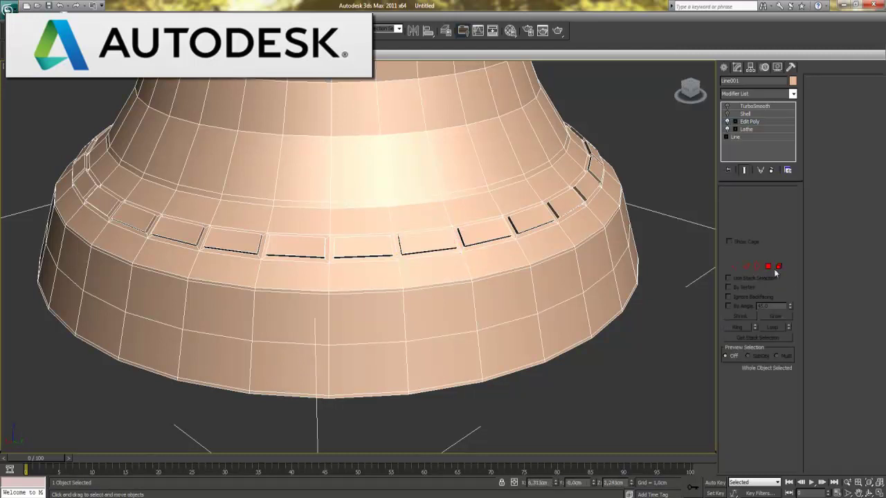
click(726, 106)
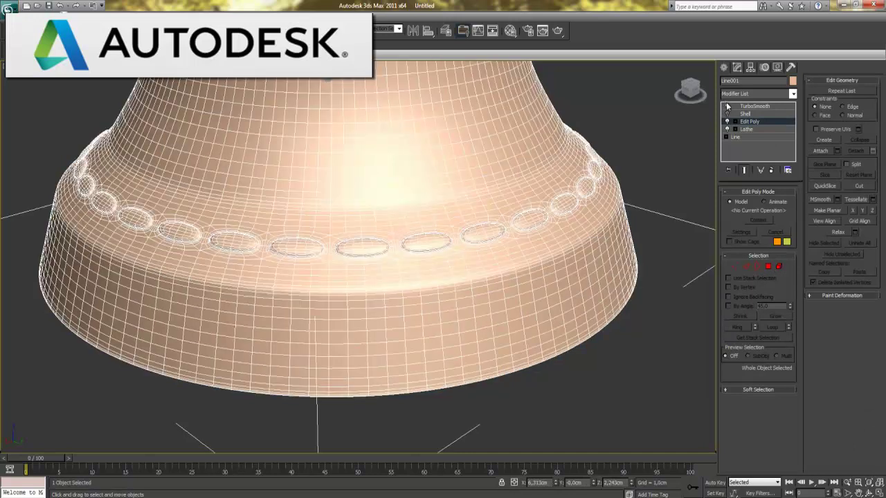
key(F4)
alt+middle_drag(565, 299, 541, 305)
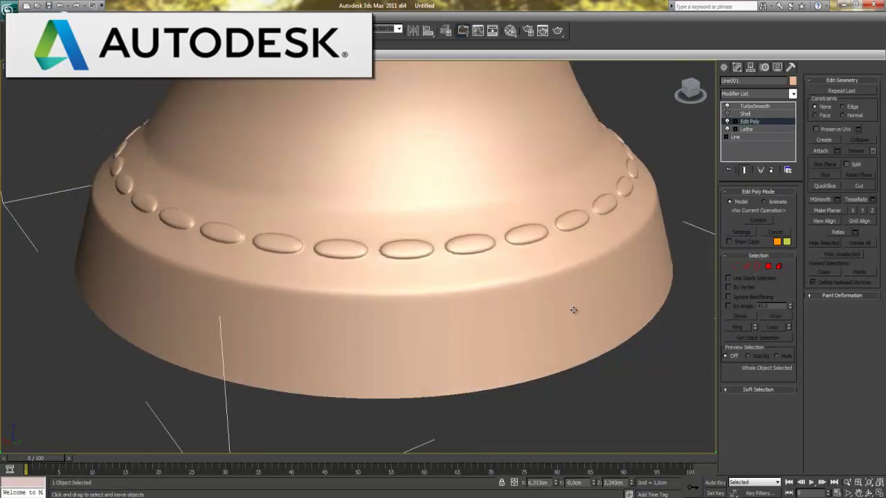
scroll(541, 303, down, 2)
scroll(558, 288, down, 3)
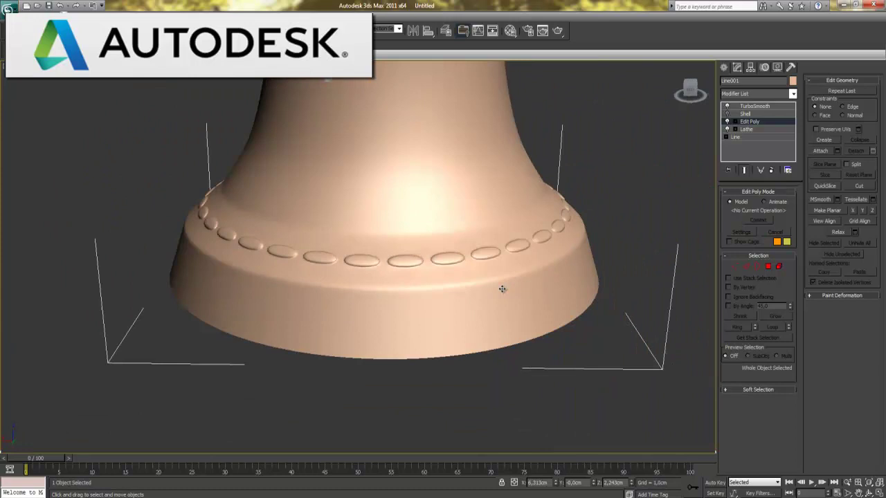
scroll(500, 289, down, 2)
mouse_move(496, 316)
alt+middle_down()
mouse_move(524, 267)
mouse_move(530, 272)
alt+middle_up()
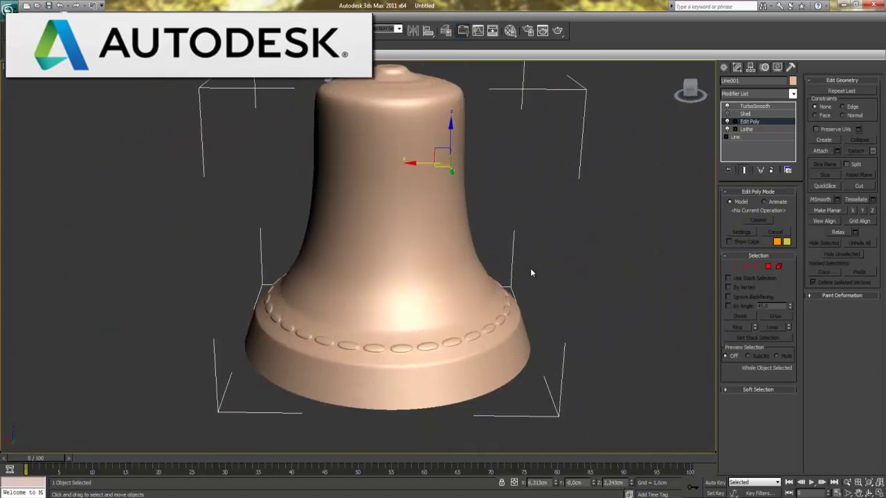
mouse_move(556, 307)
alt+middle_down()
mouse_move(576, 357)
mouse_move(534, 337)
mouse_move(517, 342)
mouse_move(587, 343)
mouse_move(558, 360)
mouse_move(496, 311)
mouse_move(506, 251)
mouse_move(512, 353)
alt+middle_up()
Switch off Shell and TurboSmooth to show the coarse bell mesh, without edged faces.
click(726, 113)
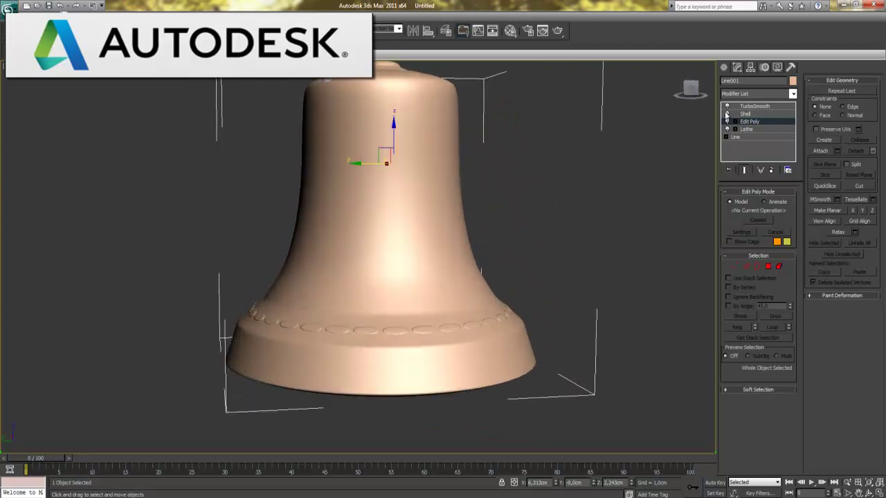
mouse_move(490, 307)
alt+middle_down()
mouse_move(489, 253)
mouse_move(470, 337)
mouse_move(496, 318)
alt+middle_up()
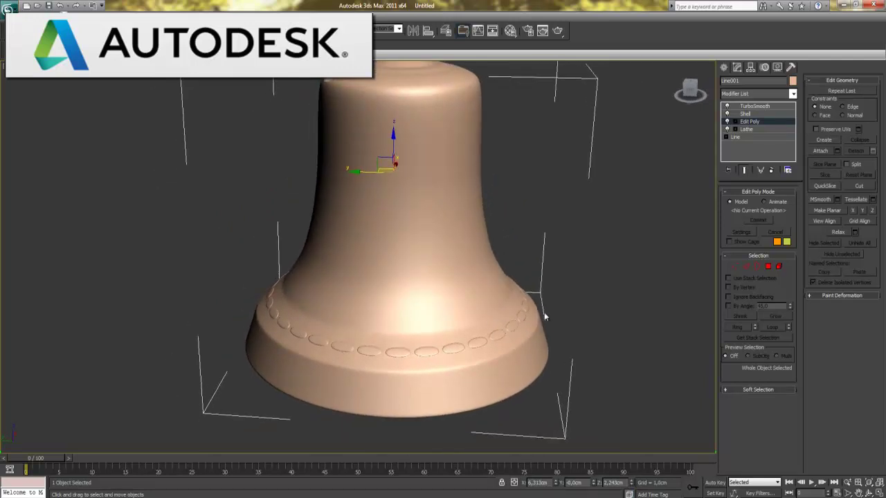
key(F4)
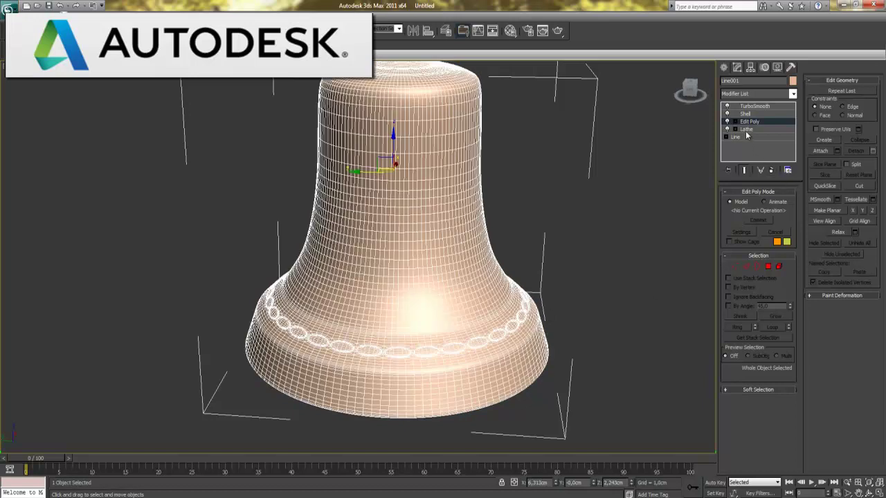
click(726, 113)
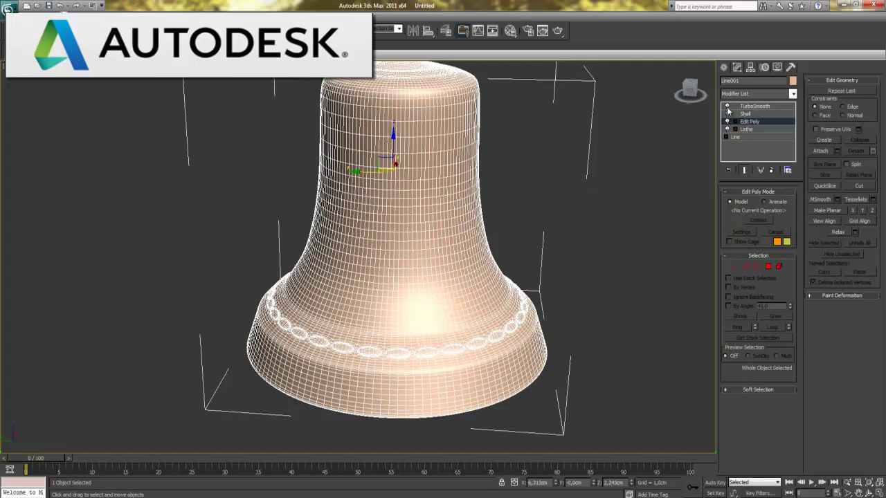
click(727, 107)
key(F4)
key(F4)
scroll(529, 349, up, 2)
scroll(532, 329, up, 2)
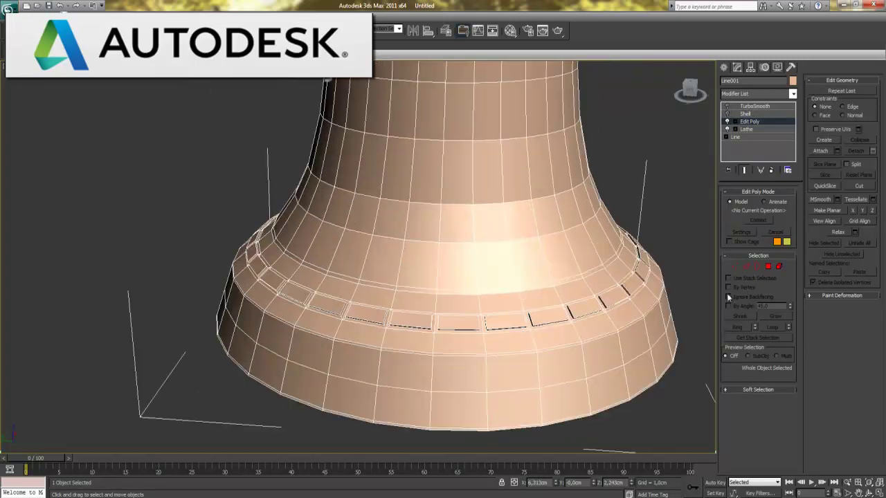
In Polygon mode, select two panels on the bell's lower rim.
click(768, 266)
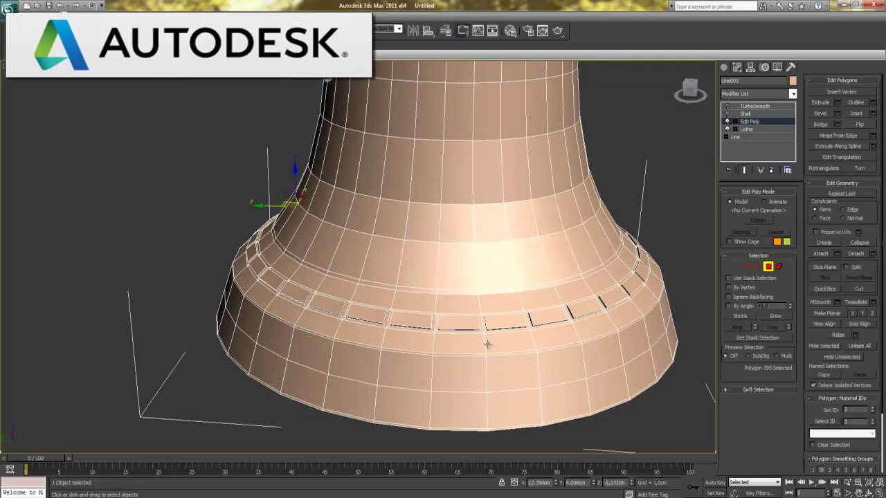
click(468, 325)
ctrl+click(506, 321)
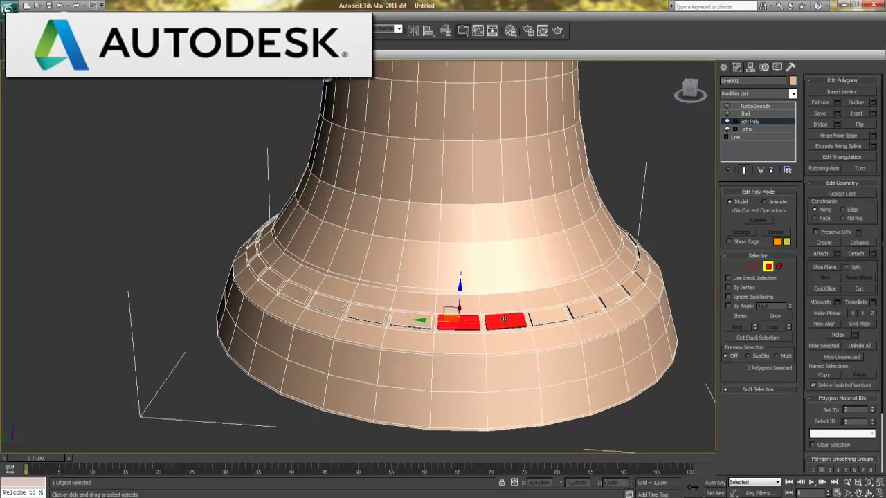
Ctrl-select the rim panel polygons along the front of the bell's lower band.
ctrl+click(548, 317)
ctrl+click(584, 309)
ctrl+click(612, 296)
ctrl+click(632, 283)
ctrl+click(642, 270)
ctrl+click(413, 322)
ctrl+click(366, 315)
ctrl+click(327, 305)
ctrl+click(293, 291)
ctrl+click(268, 277)
ctrl+click(251, 261)
Orbit around the bell and add the next side's rim panels to the selection.
alt+middle_drag(270, 352, 334, 347)
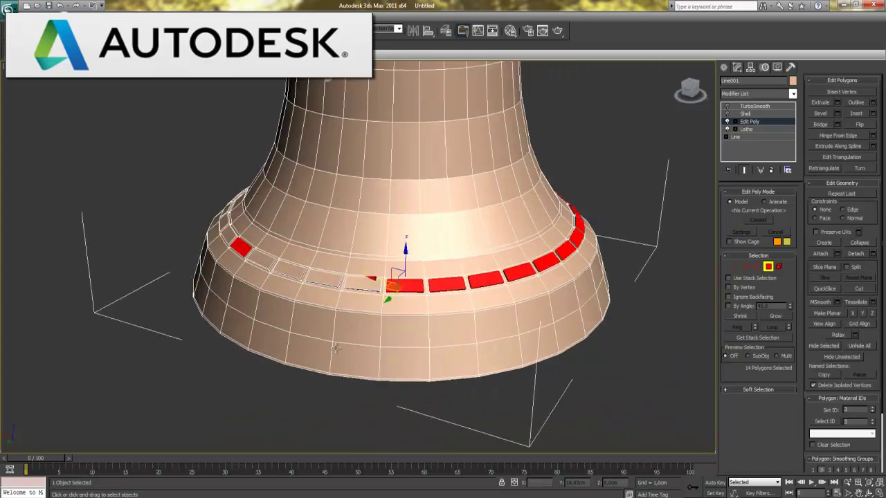
ctrl+click(258, 263)
ctrl+click(290, 272)
ctrl+click(323, 278)
ctrl+click(358, 281)
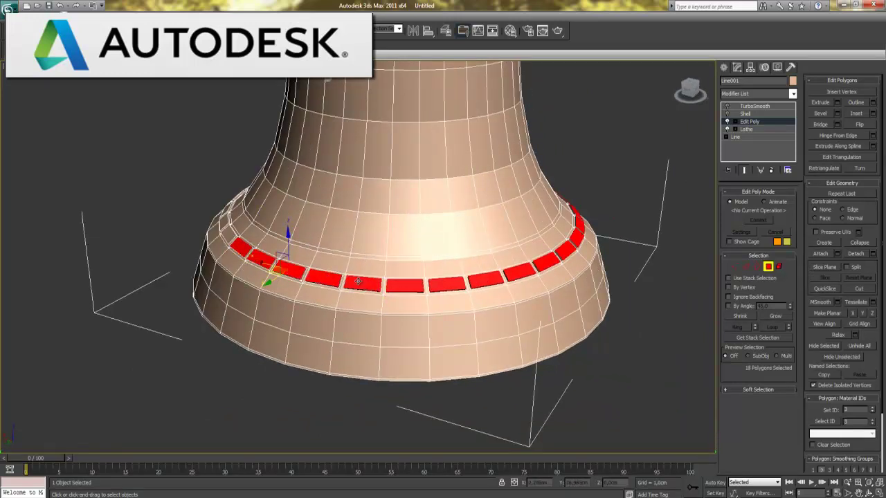
mouse_move(275, 309)
alt+middle_down()
mouse_move(357, 312)
mouse_move(306, 369)
mouse_move(391, 359)
alt+middle_up()
ctrl+click(260, 256)
ctrl+click(285, 269)
ctrl+click(317, 281)
ctrl+click(352, 293)
ctrl+click(395, 296)
ctrl+click(439, 297)
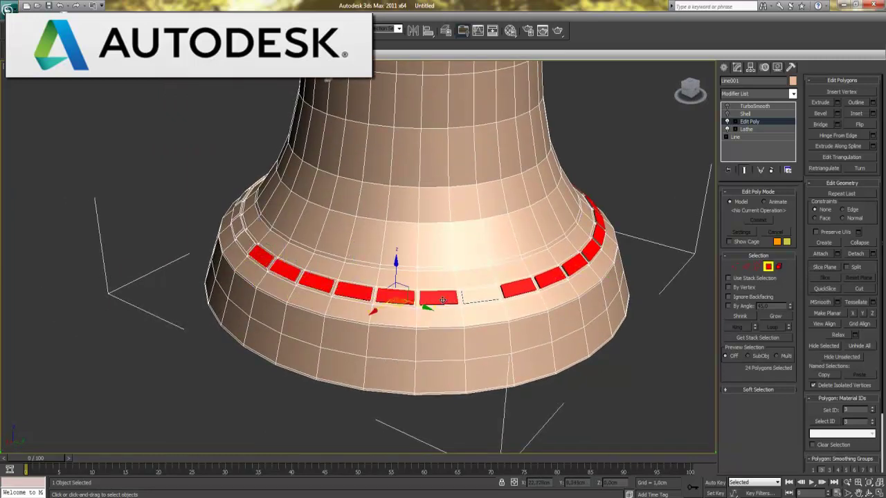
ctrl+click(477, 295)
Add the far-side rim panels to complete the ring of 32 selected polygons.
alt+middle_drag(334, 335, 354, 348)
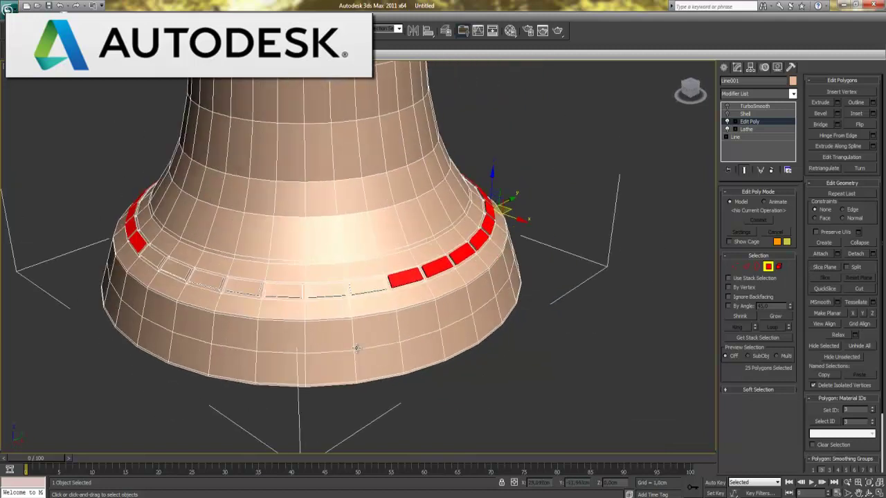
ctrl+click(178, 270)
ctrl+click(204, 278)
ctrl+click(222, 283)
ctrl+click(242, 289)
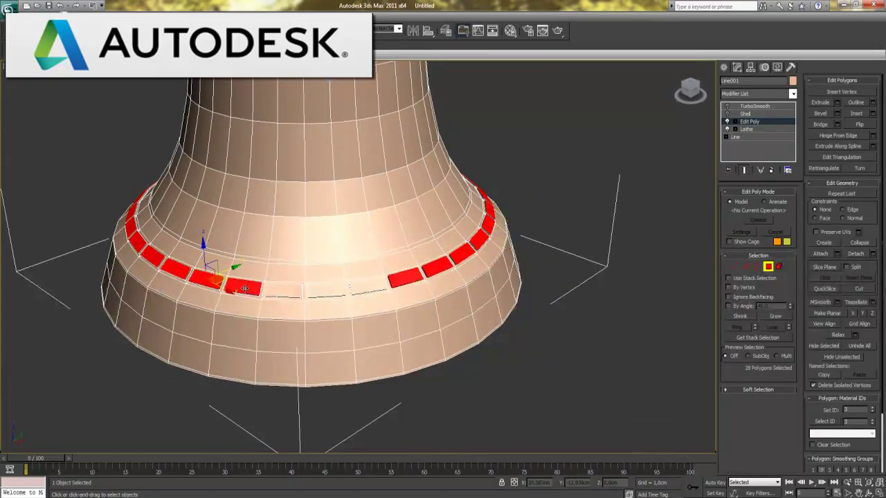
ctrl+click(282, 290)
ctrl+click(325, 290)
ctrl+click(363, 284)
alt+middle_drag(331, 321, 652, 376)
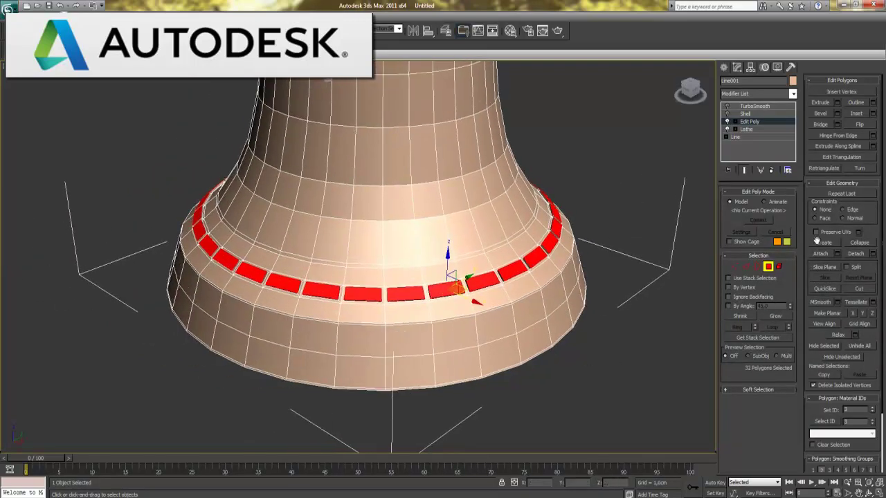
Extrude the 32 selected rim panels outward into raised beads and exit Polygon level.
click(837, 103)
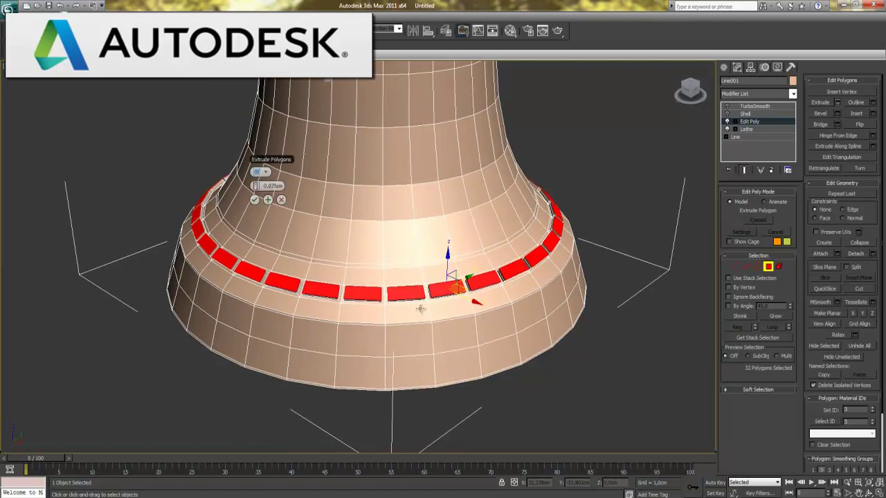
click(254, 199)
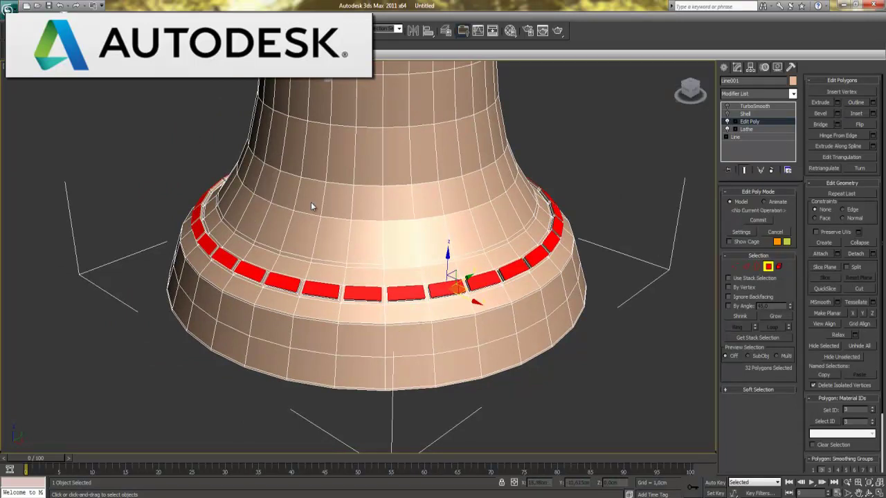
click(768, 267)
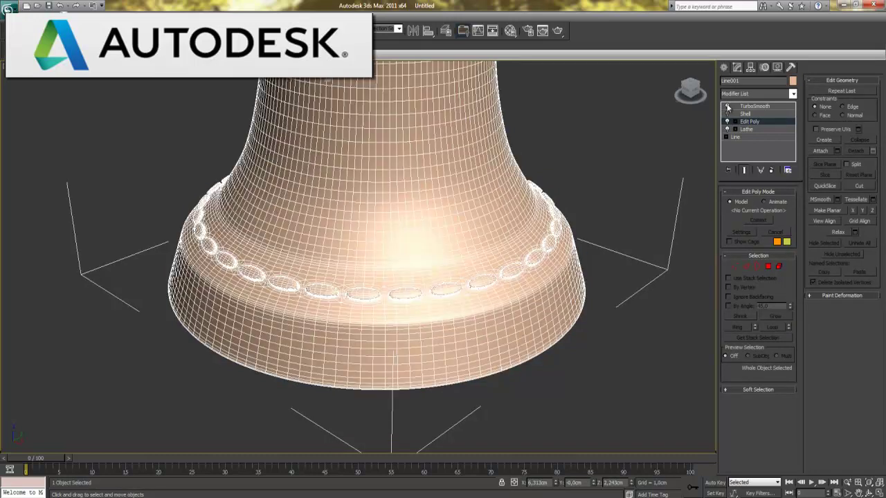
Preview the beaded bell with TurboSmooth on, comparing smoothed and faceted panels.
click(726, 106)
mouse_move(557, 250)
alt+middle_down()
mouse_move(540, 251)
mouse_move(569, 237)
mouse_move(468, 241)
mouse_move(551, 260)
alt+middle_up()
click(768, 267)
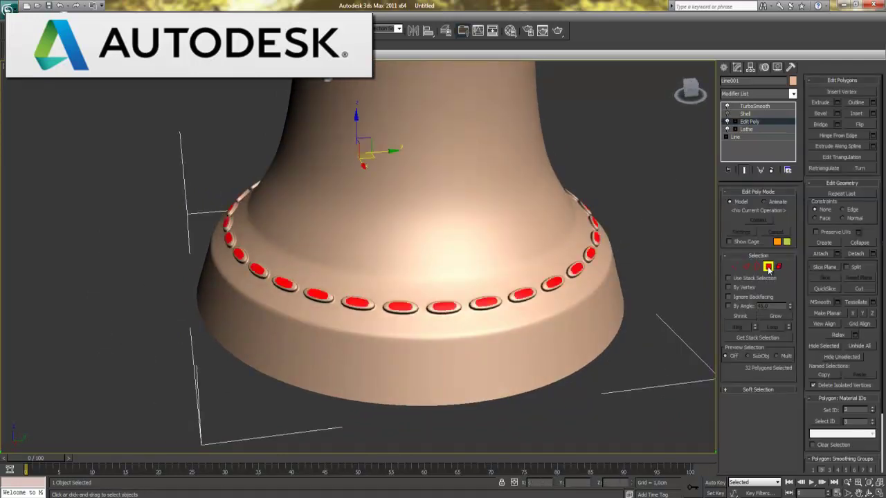
click(726, 106)
click(726, 108)
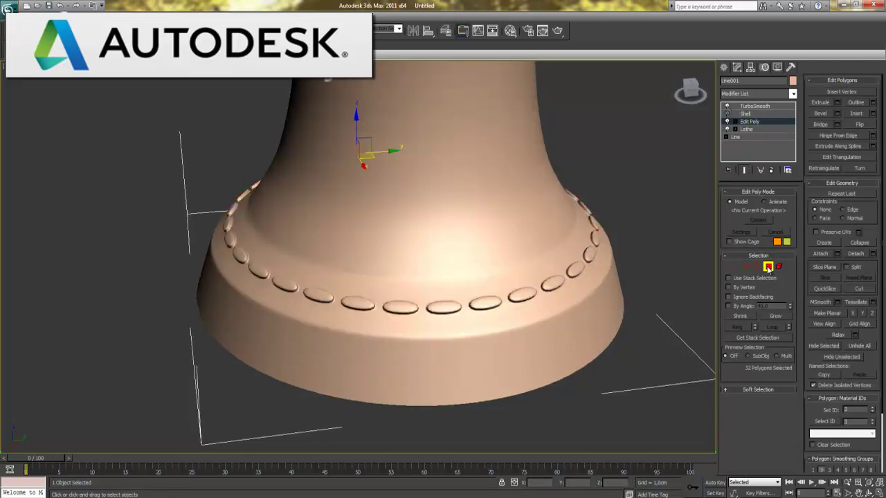
Return to object level and switch the TurboSmooth preview off.
click(768, 266)
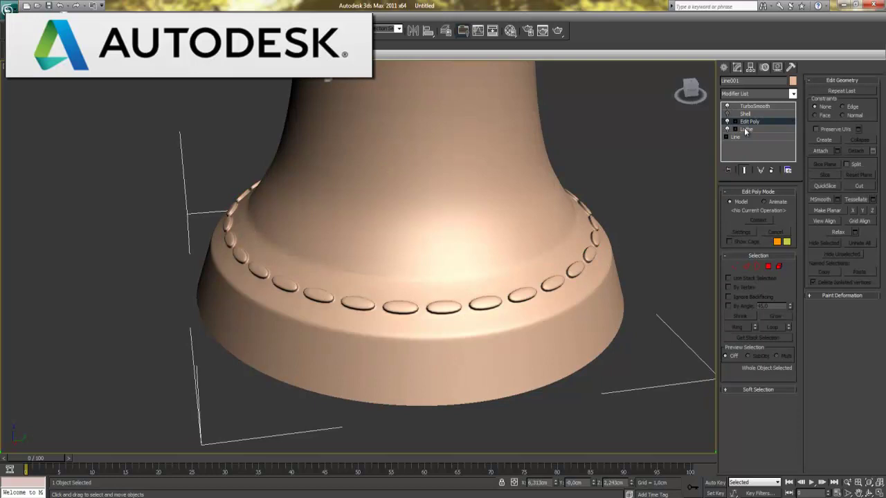
click(768, 267)
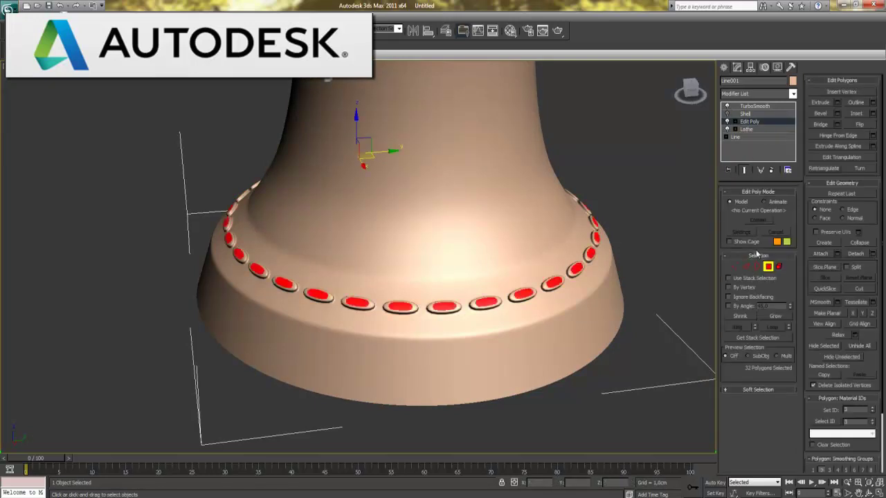
click(767, 268)
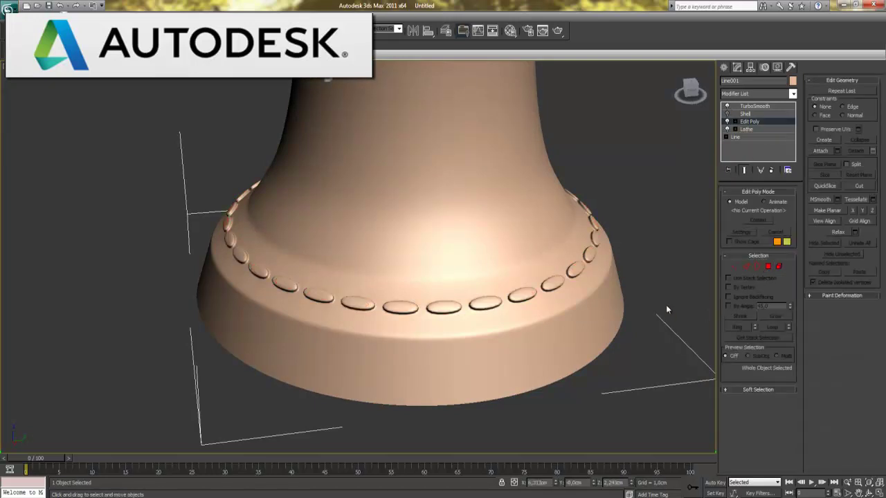
alt+middle_drag(666, 309, 676, 299)
click(726, 106)
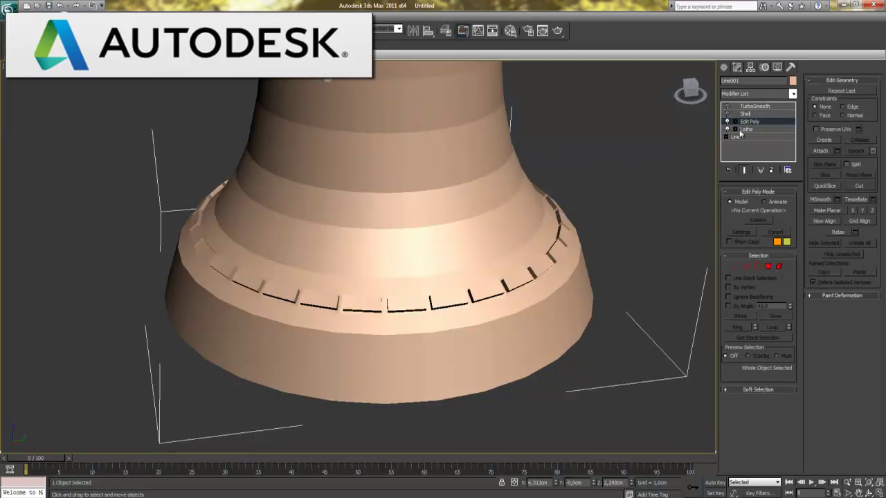
Loop-select the edges above the oval panels, move them slightly down, and check with TurboSmooth.
key(F4)
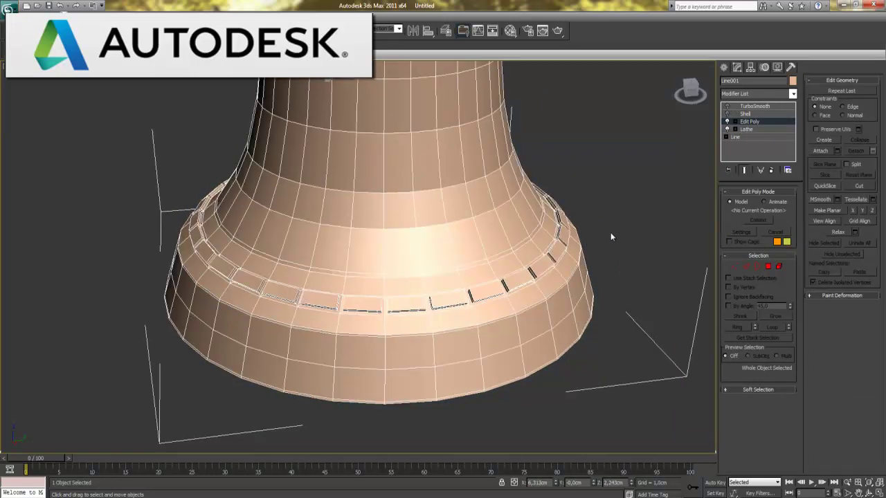
click(746, 266)
click(456, 271)
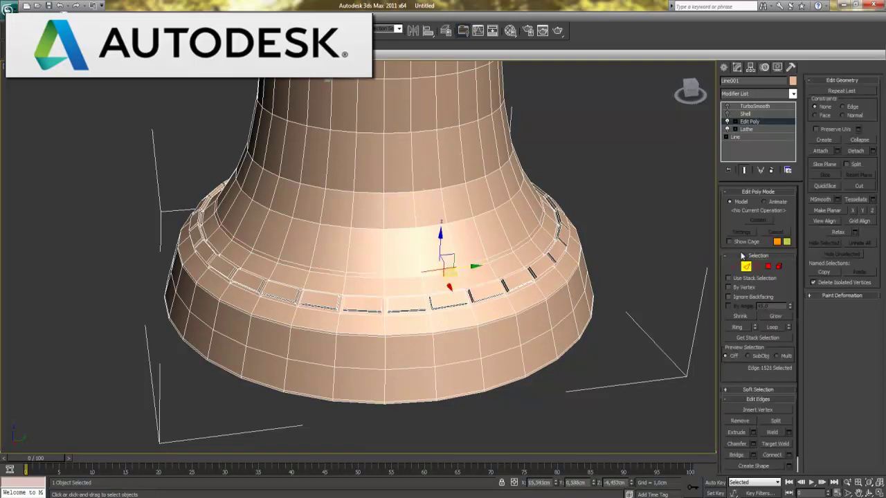
click(771, 327)
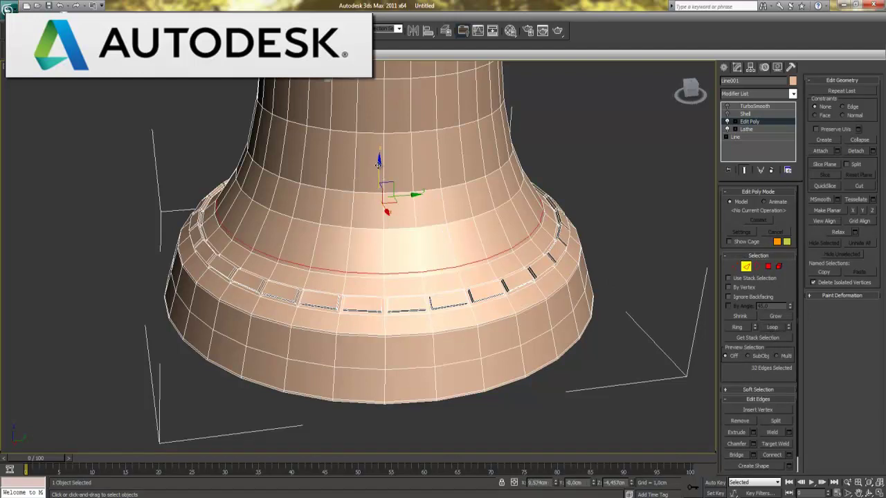
drag(378, 161, 376, 164)
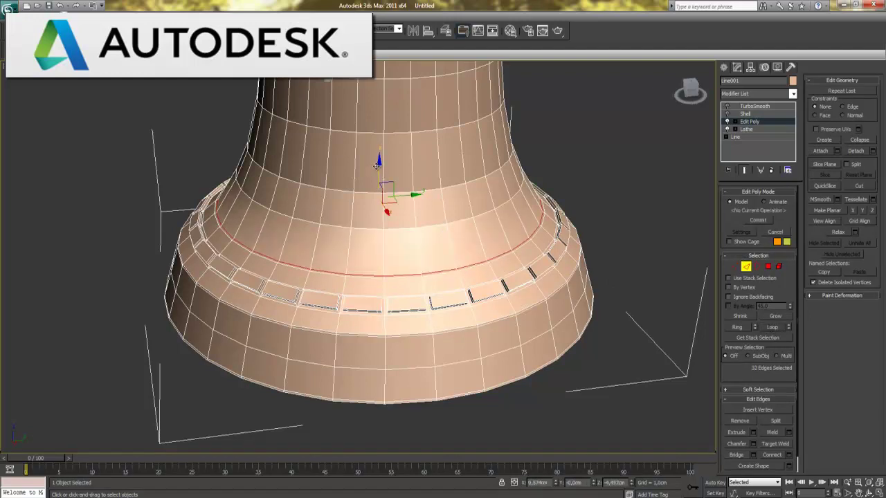
click(726, 106)
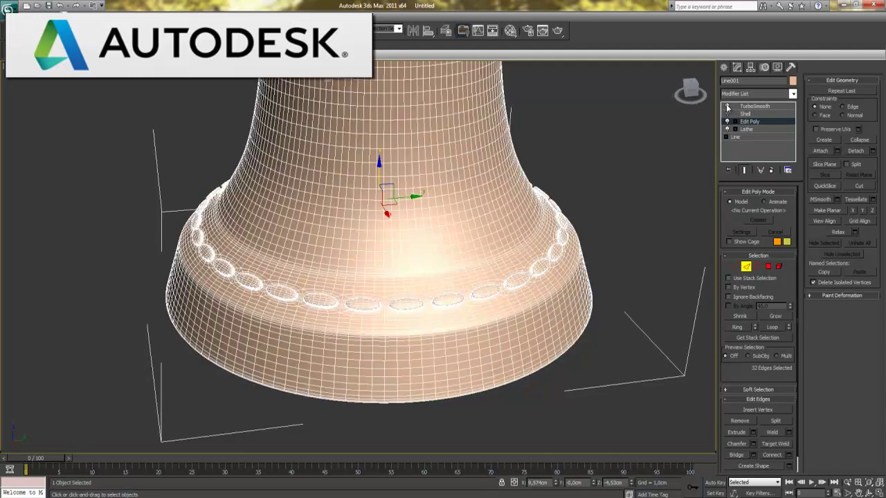
key(F4)
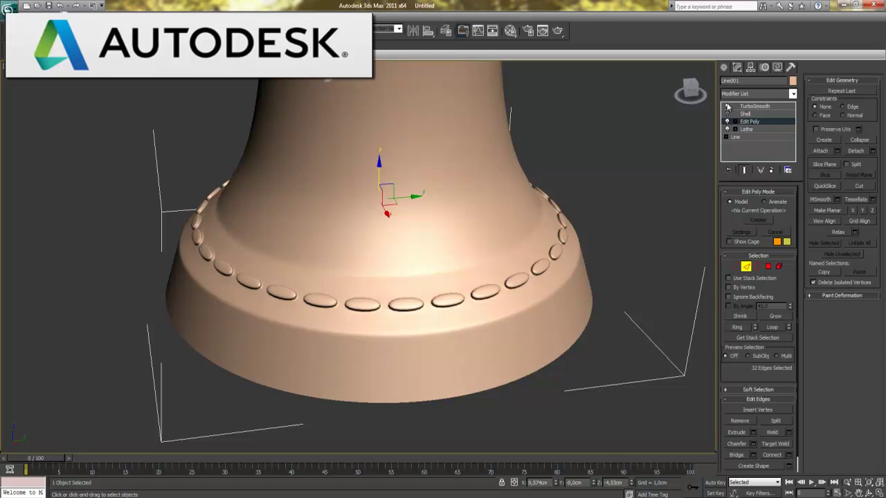
key(F4)
click(727, 105)
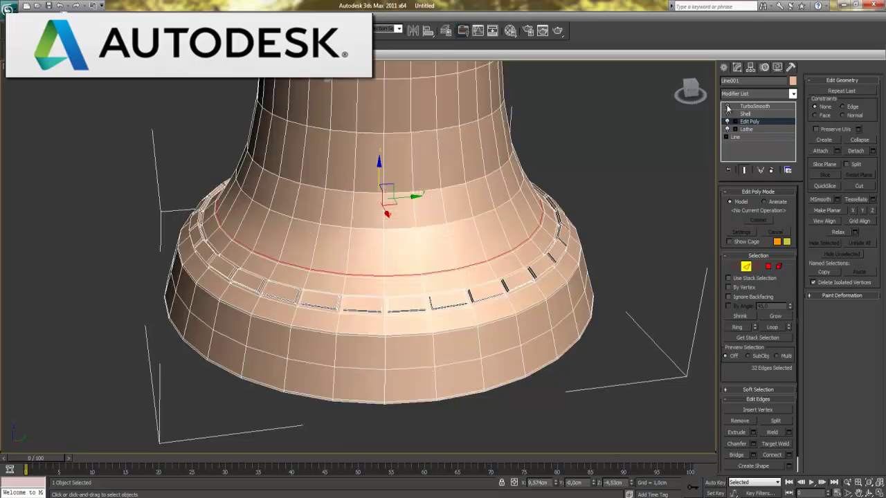
Select the 32-edge loop running around the bell's lower base.
scroll(510, 220, down, 1)
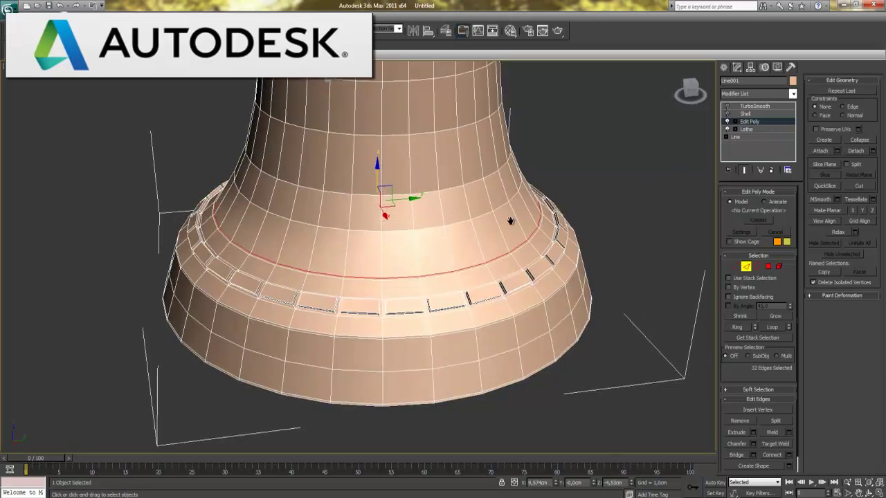
scroll(510, 220, down, 1)
scroll(510, 220, down, 1)
scroll(487, 299, up, 2)
scroll(481, 305, up, 1)
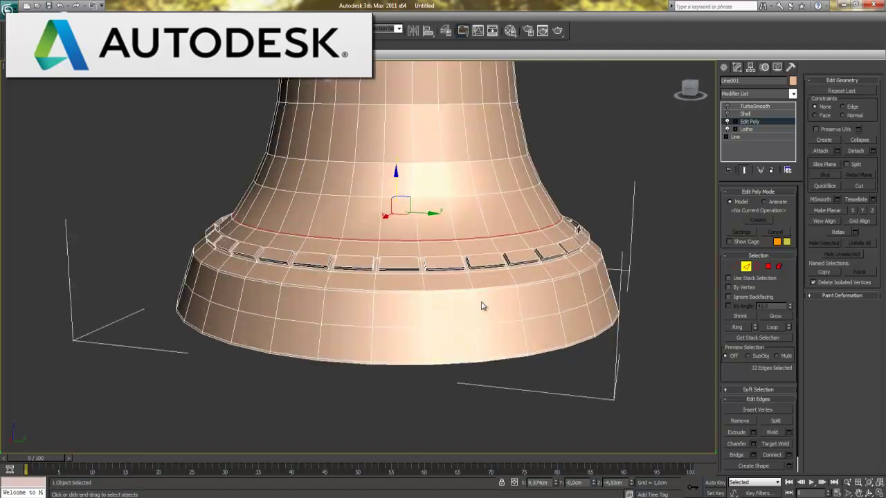
click(357, 328)
click(770, 327)
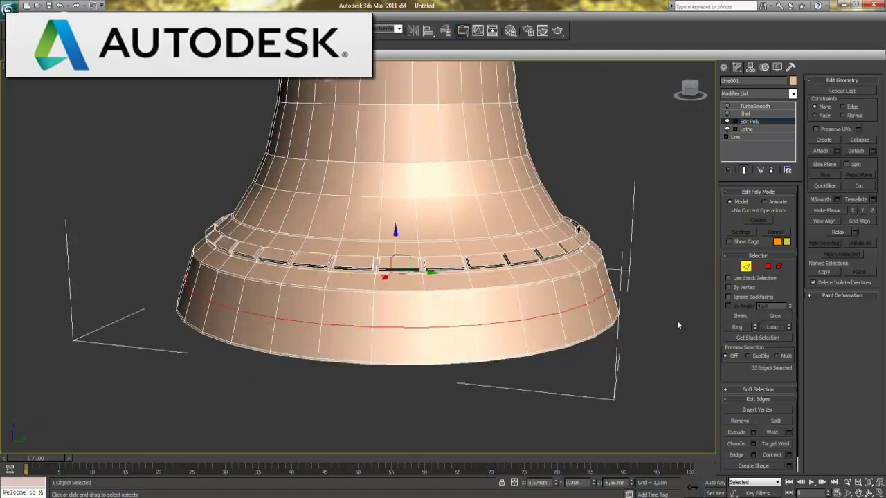
click(752, 433)
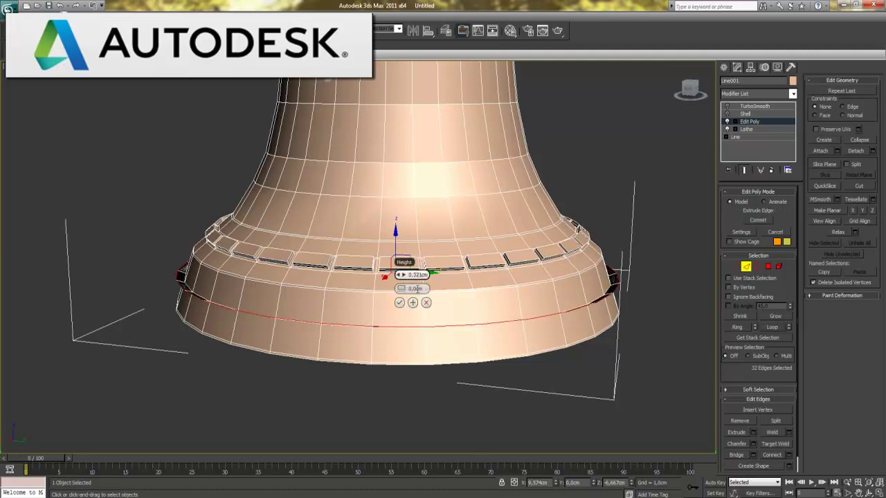
drag(409, 291, 409, 285)
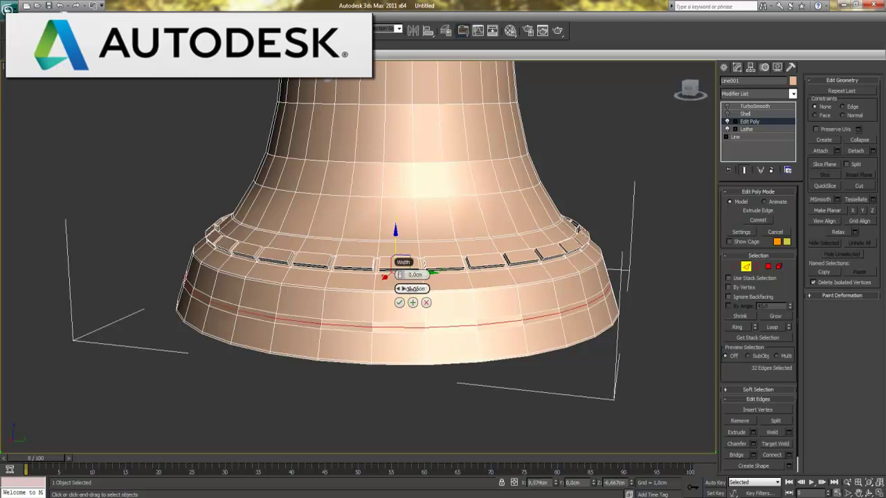
click(425, 303)
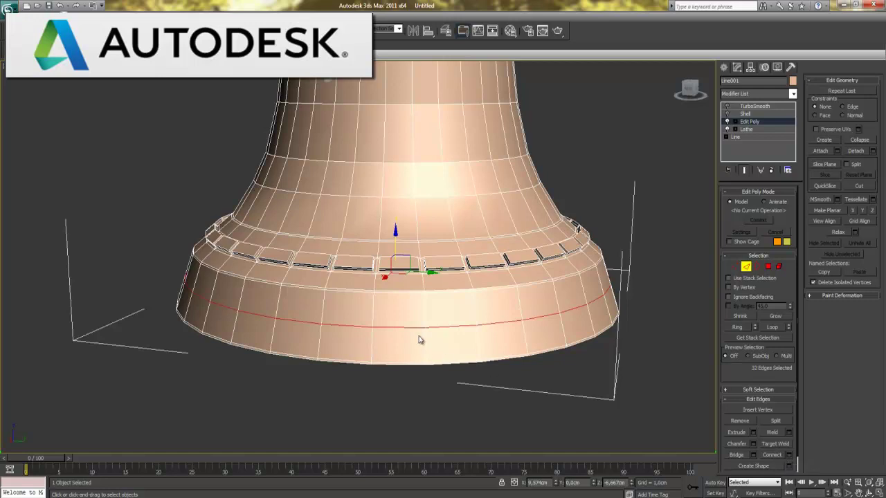
Nudge the base edge loop and scale it slightly outward in the perspective view.
drag(396, 238, 396, 238)
key(r)
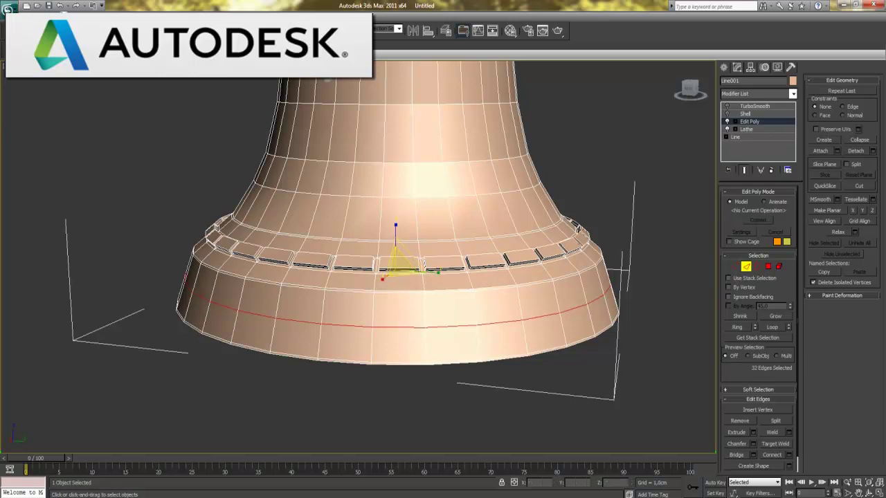
drag(396, 268, 397, 264)
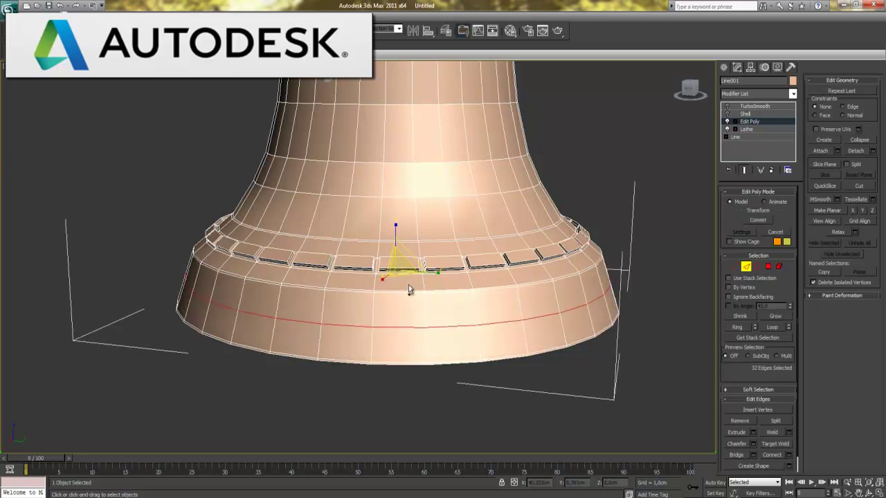
In the maximized Left view, scale the edge loop outward to round the lower rim.
key(alt+w)
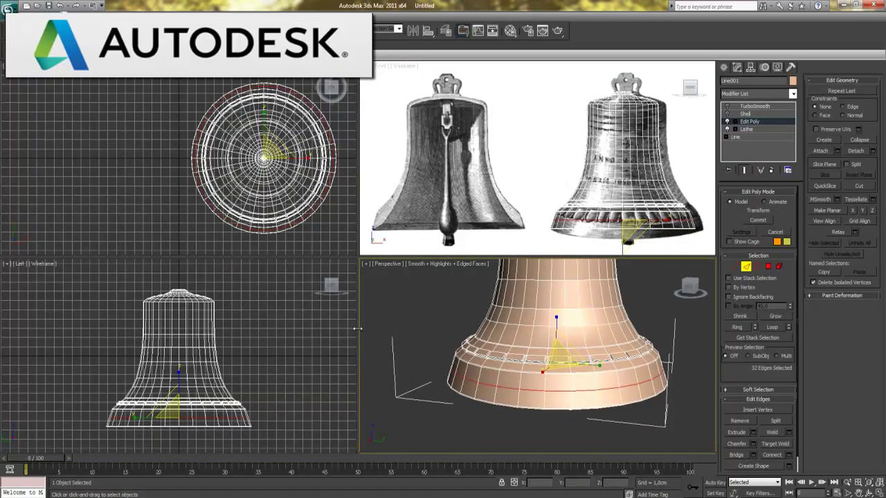
right_click(272, 334)
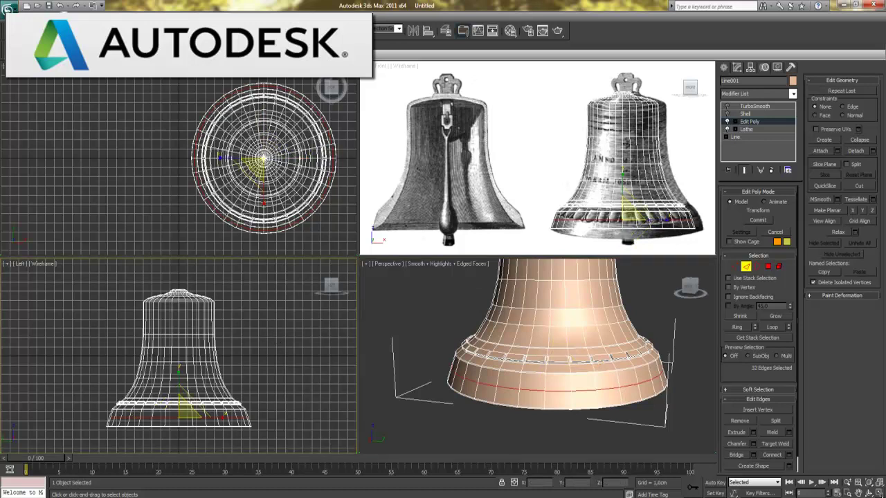
key(alt+w)
scroll(343, 306, up, 3)
scroll(343, 306, up, 2)
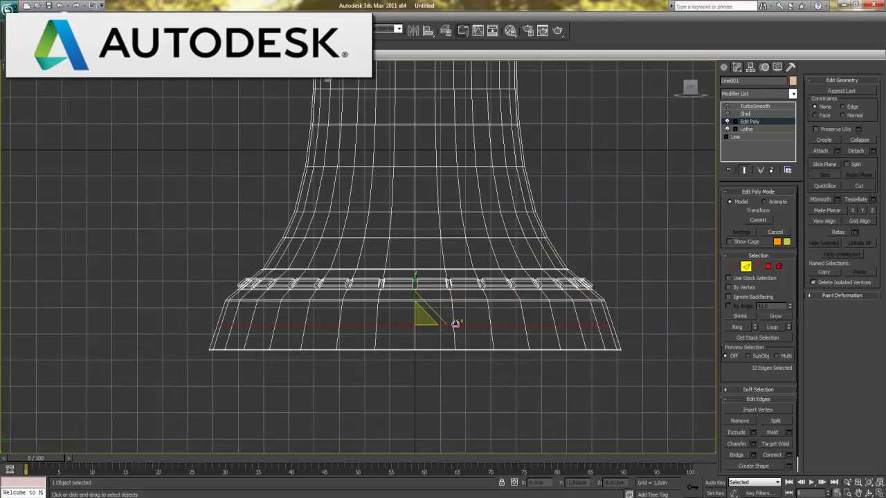
key(r)
drag(459, 325, 460, 326)
Maximize the Perspective view, exit Edge level and turn TurboSmooth on.
key(alt+w)
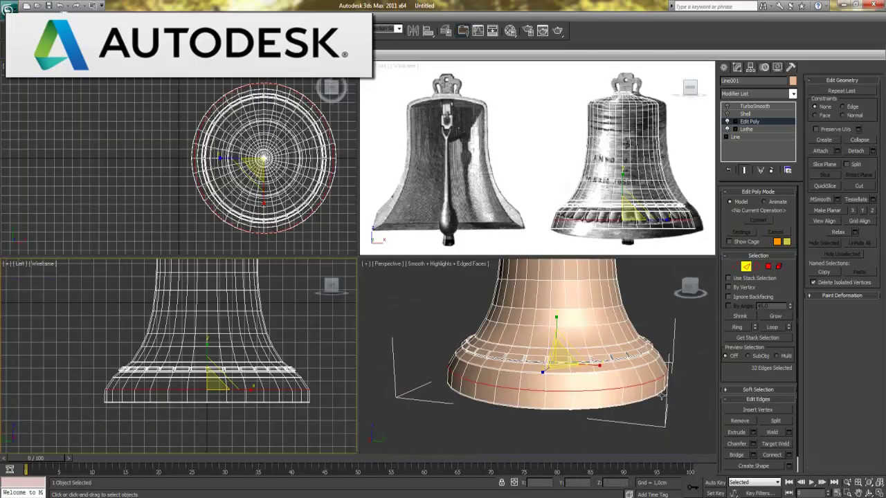
right_click(624, 372)
key(alt+w)
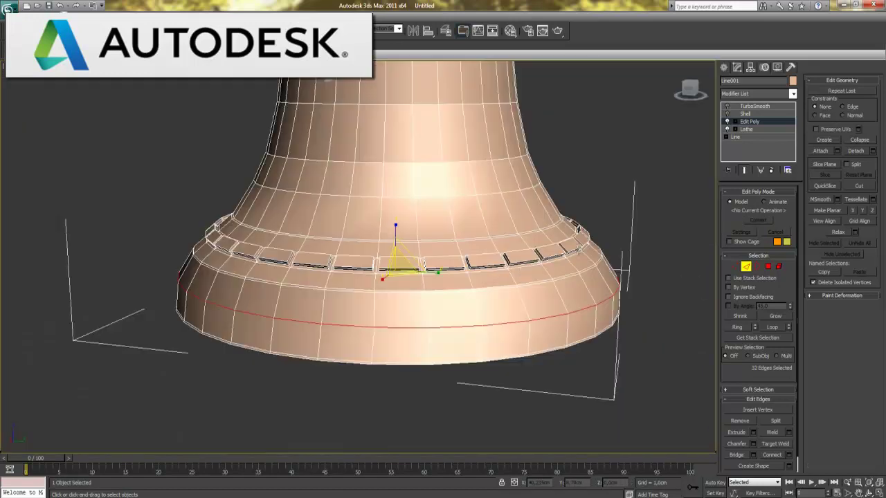
click(746, 268)
click(727, 106)
Hide the wireframe overlay and re-enable the Shell modifier on the bell.
key(F4)
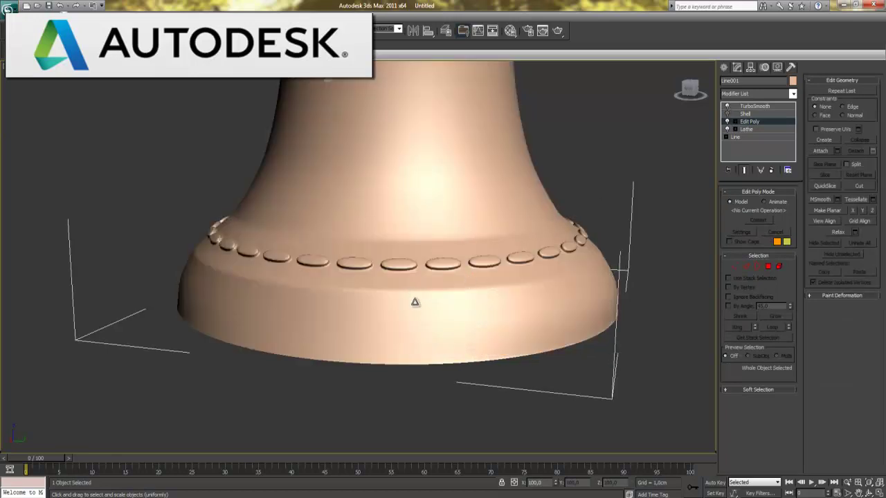
mouse_move(595, 351)
alt+middle_down()
mouse_move(557, 333)
mouse_move(551, 280)
mouse_move(558, 346)
alt+middle_up()
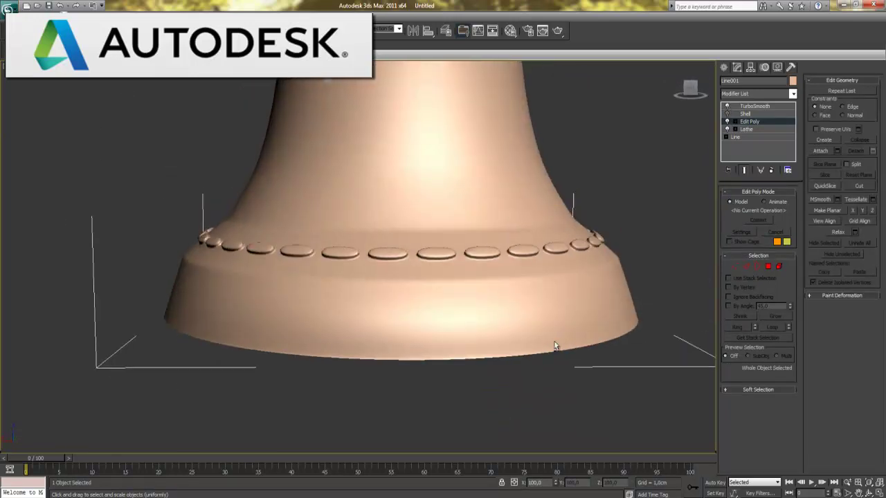
click(726, 114)
click(749, 115)
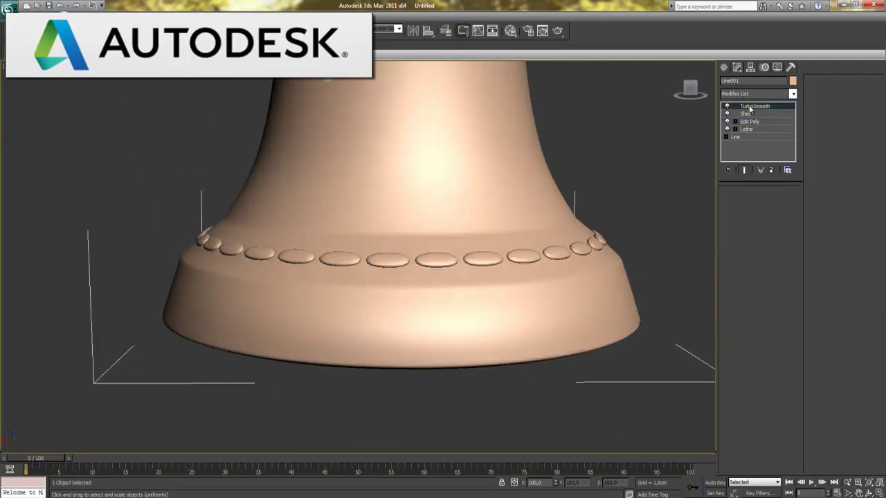
Deselect the bell and orbit to inspect its underside and side.
click(579, 396)
alt+middle_drag(579, 398, 579, 317)
alt+middle_drag(543, 386, 551, 347)
scroll(552, 348, down, 2)
mouse_move(422, 222)
alt+middle_down()
mouse_move(413, 213)
mouse_move(419, 279)
mouse_move(400, 305)
alt+middle_up()
Show polygon, vertex and FPS statistics with 7, then orbit to view the whole bell from above.
key(7)
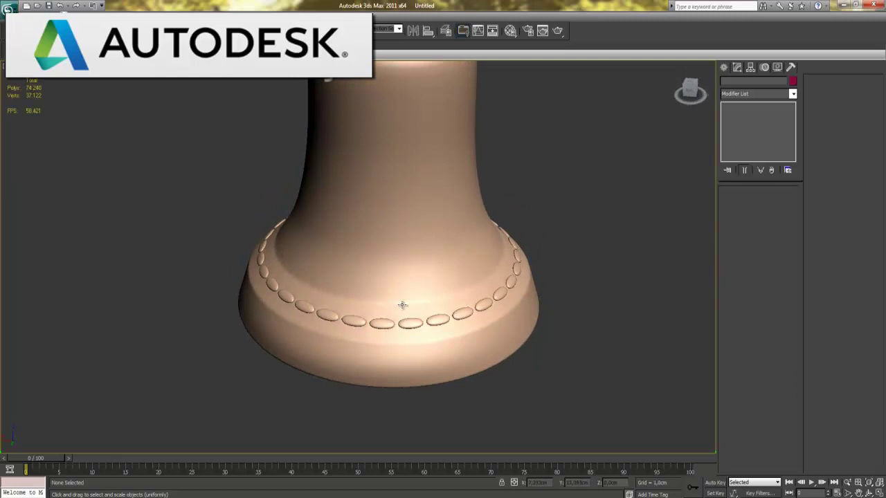
alt+middle_drag(510, 352, 365, 327)
middle_drag(370, 224, 434, 298)
mouse_move(551, 374)
alt+middle_down()
mouse_move(507, 370)
mouse_move(523, 320)
mouse_move(510, 385)
mouse_move(431, 286)
alt+middle_up()
middle_drag(403, 193, 432, 209)
Select the bell and turn off its TurboSmooth and Shell modifiers.
click(433, 209)
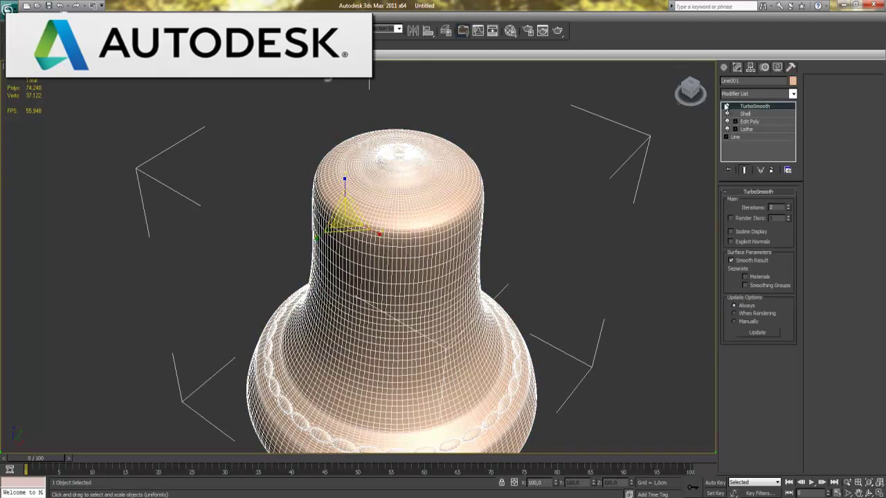
click(726, 106)
click(726, 114)
Zoom in on the crown, switch to Move, and enter Edit Poly's Edge level.
scroll(550, 222, up, 1)
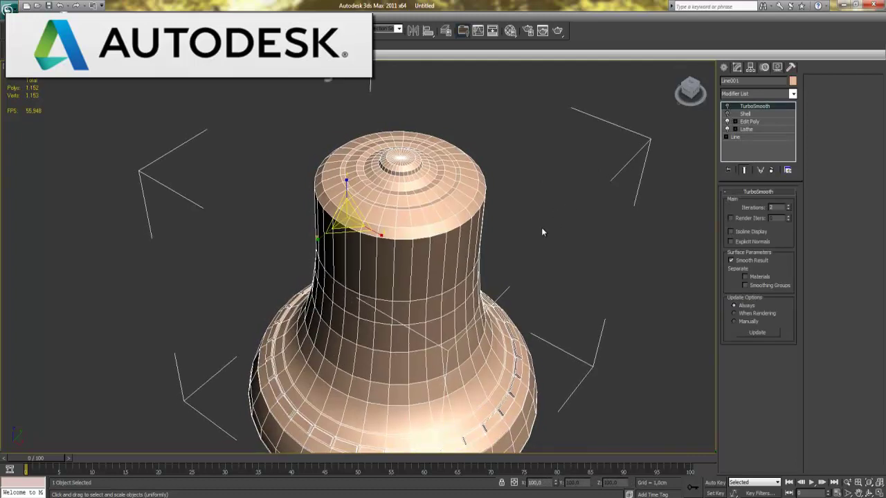
scroll(542, 231, up, 2)
scroll(534, 217, up, 2)
scroll(503, 233, up, 2)
key(w)
click(750, 121)
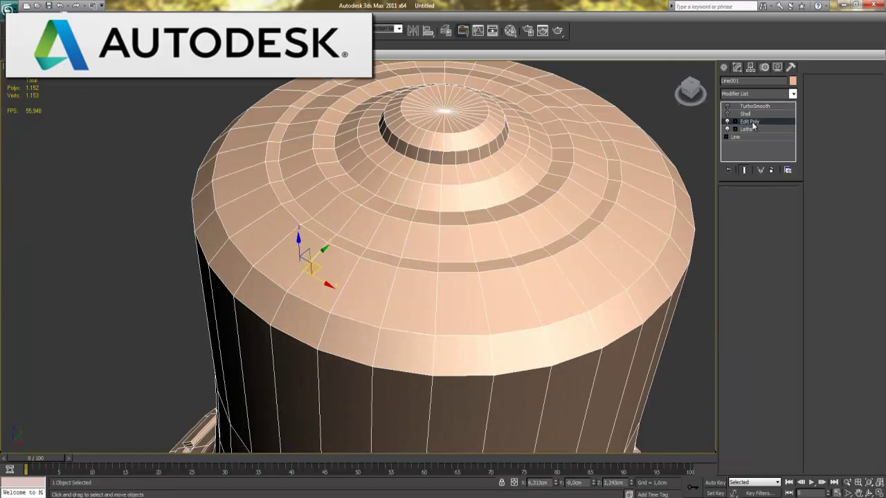
click(734, 122)
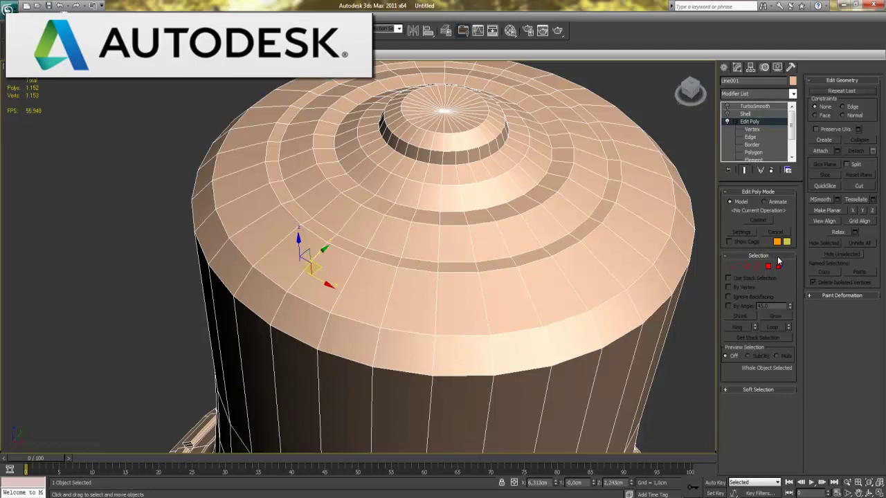
click(746, 266)
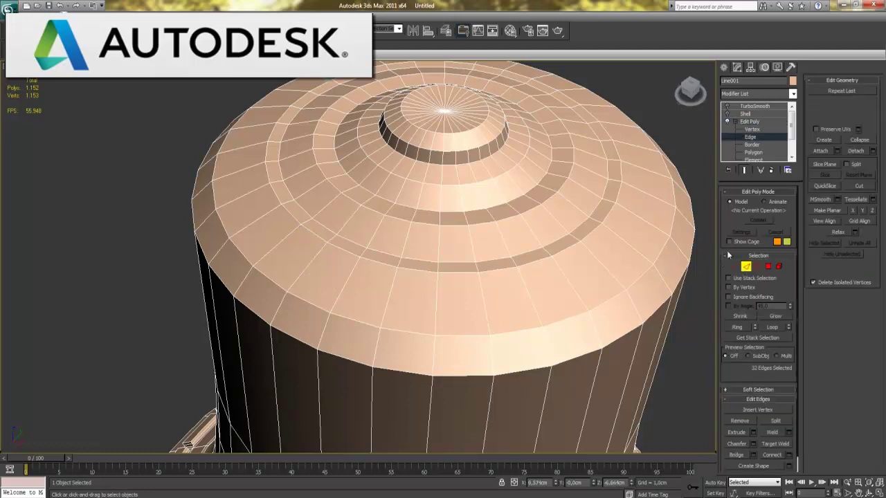
Connect a ring of crown cap edges to add a new edge loop.
click(440, 255)
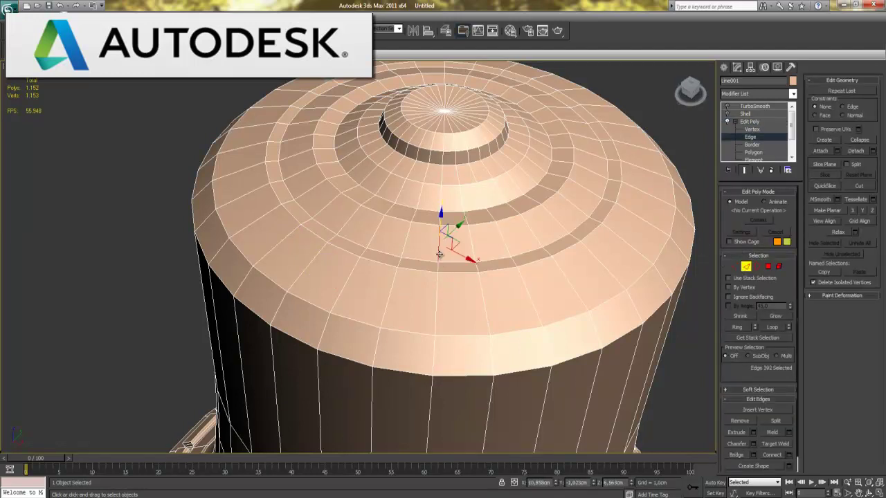
click(740, 328)
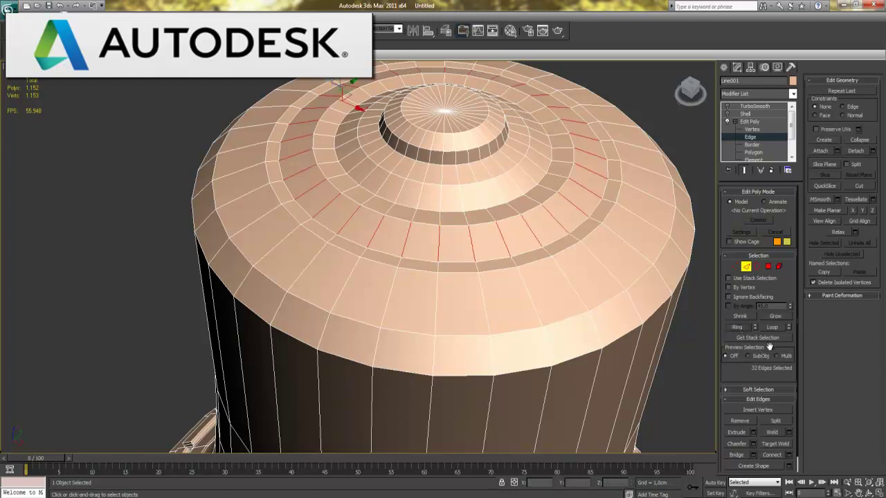
click(789, 455)
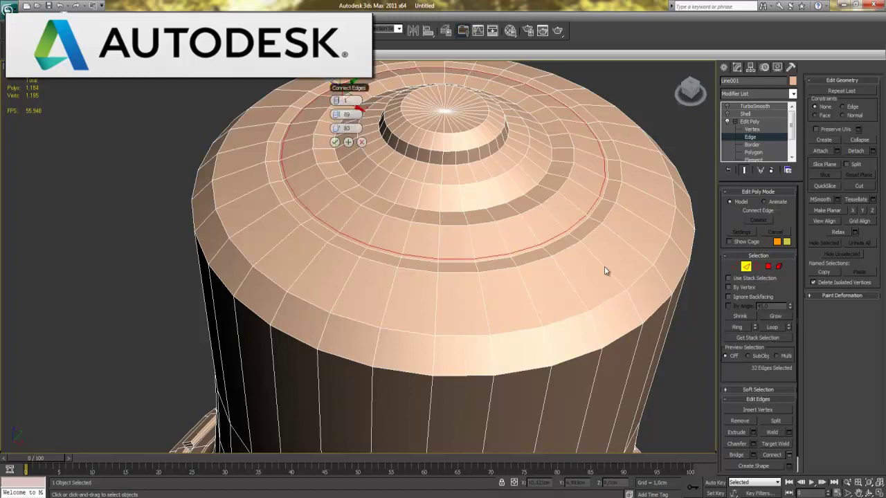
click(335, 142)
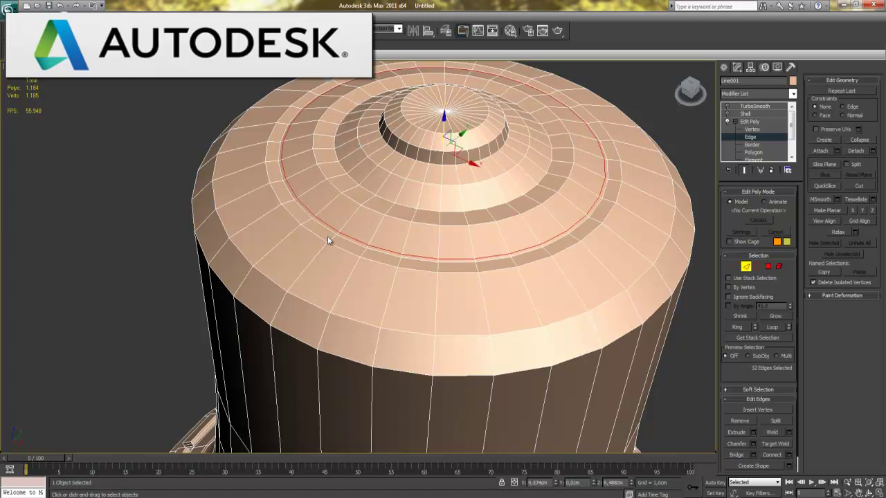
Add a second edge loop on another cap step and check it with TurboSmooth.
click(368, 204)
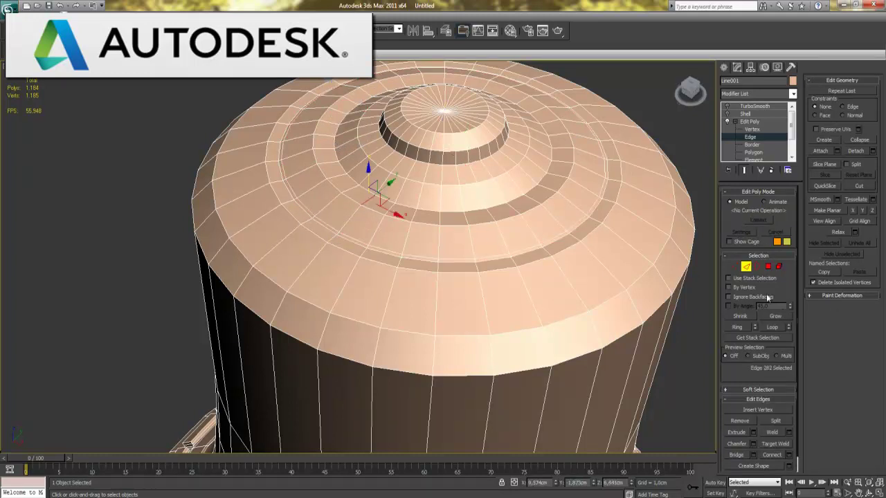
click(736, 327)
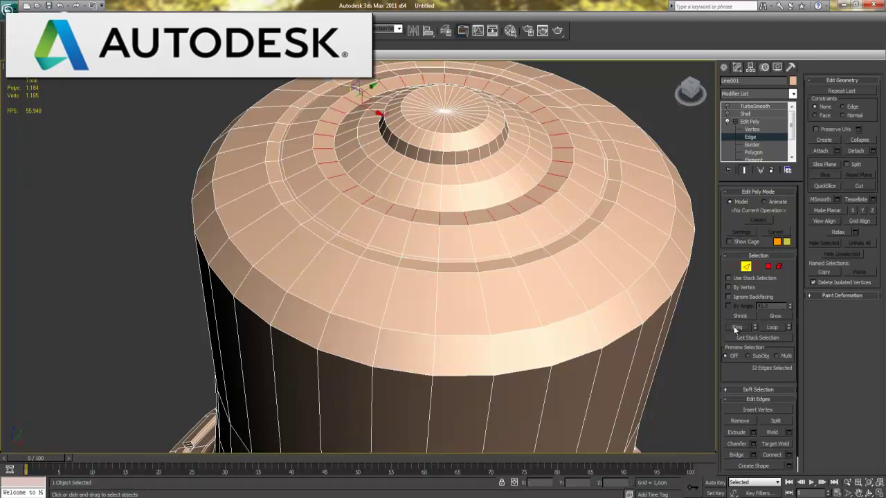
click(789, 456)
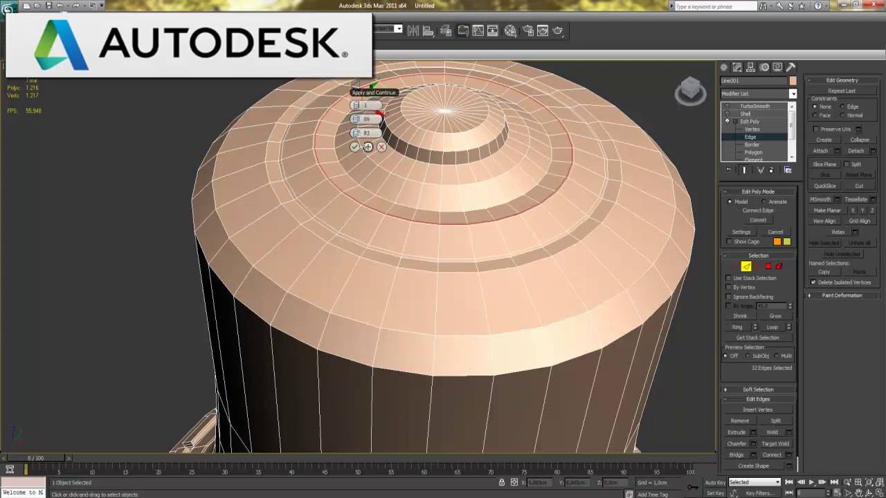
click(354, 147)
click(727, 107)
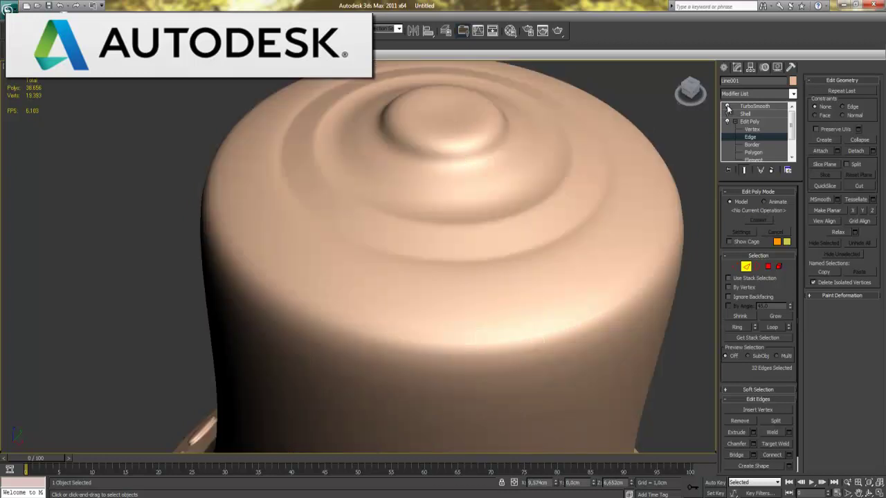
click(727, 107)
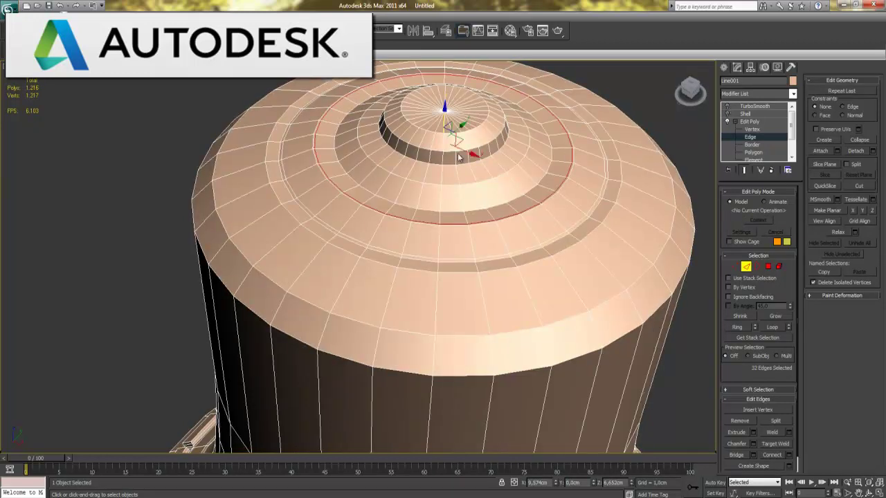
Connect a 32-edge ring on the inner cap into another edge loop.
click(437, 128)
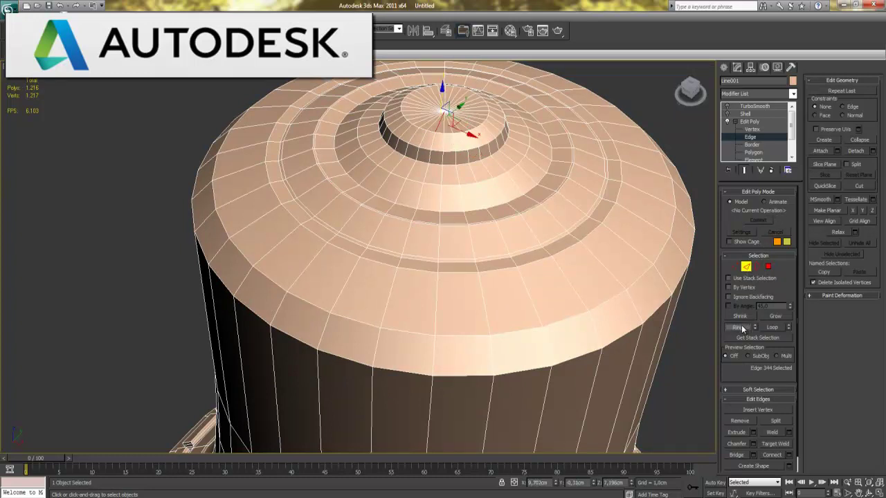
click(446, 147)
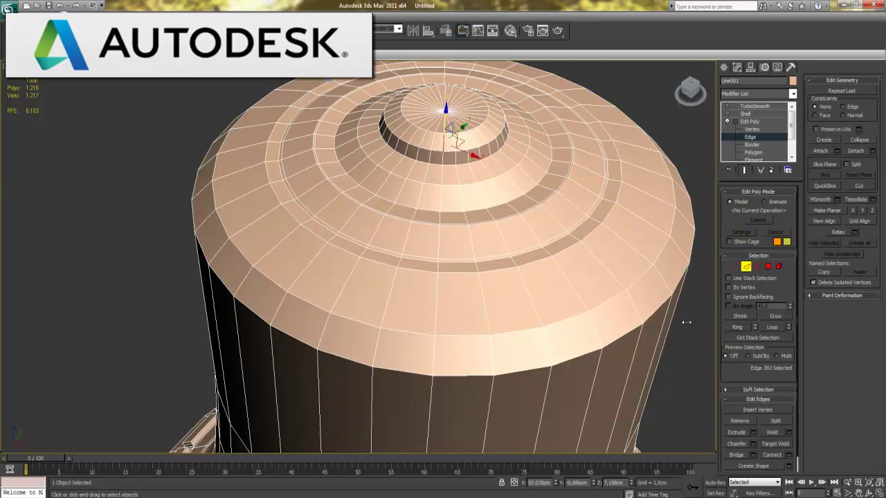
click(737, 327)
click(788, 455)
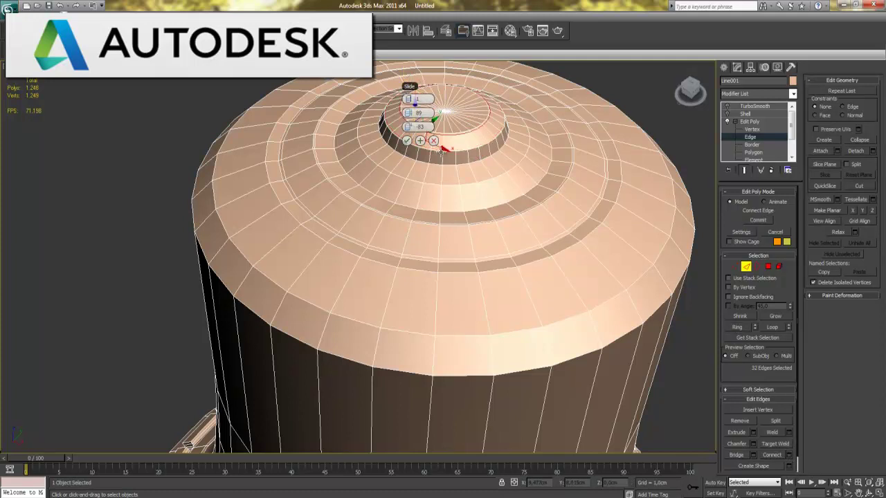
click(408, 142)
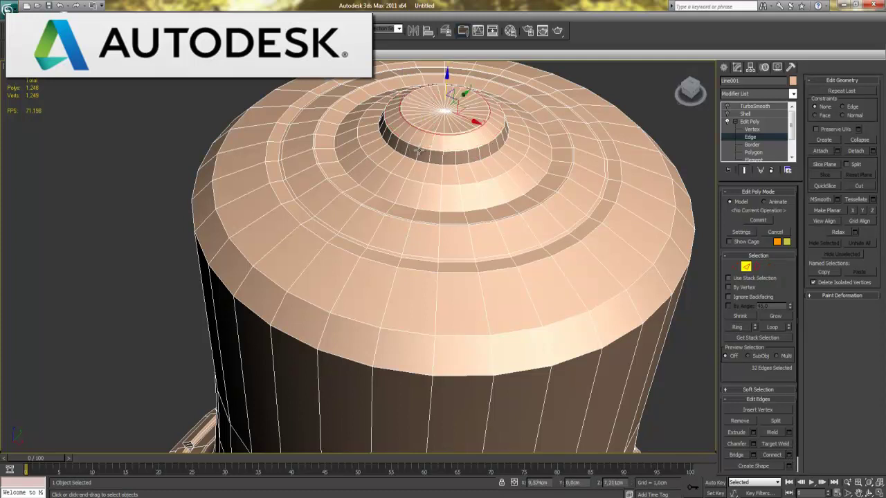
Add an edge loop near the crown top via Connect (1 segment, pinch 89, slide -83).
click(423, 148)
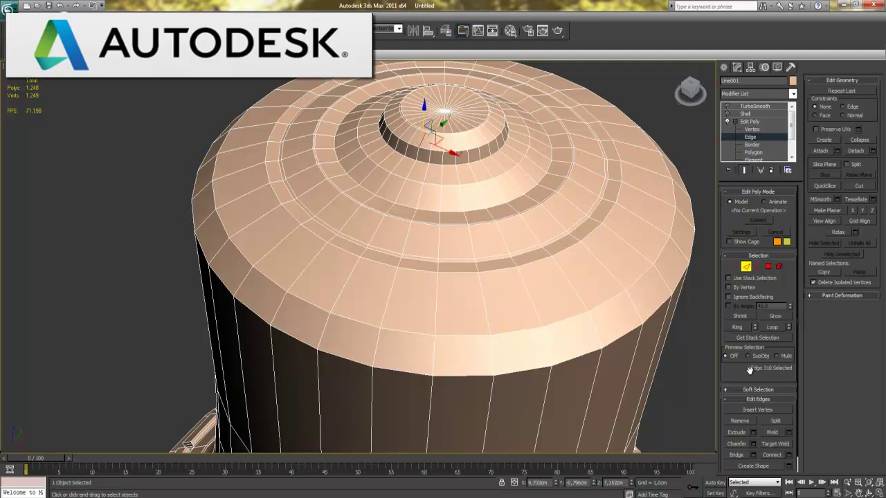
click(739, 328)
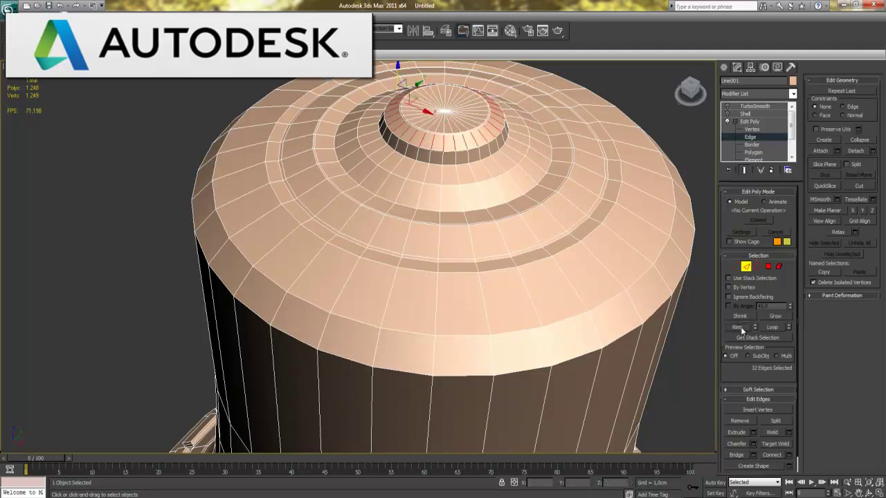
click(789, 455)
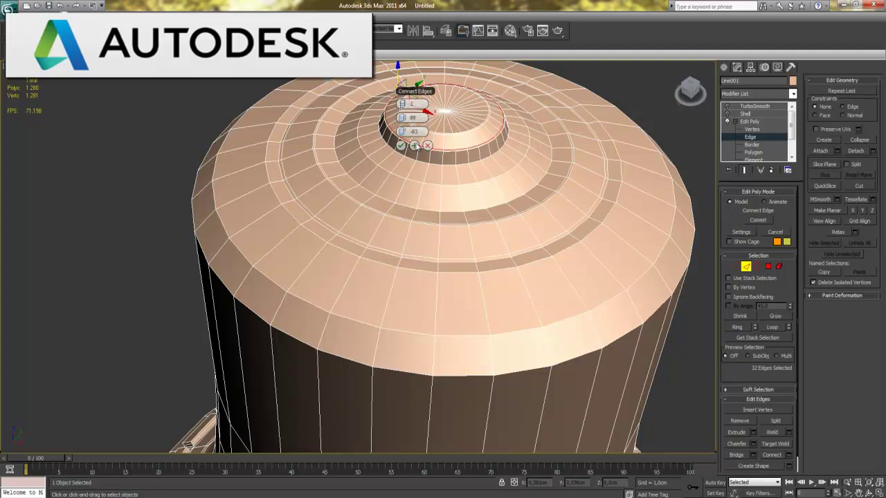
click(400, 146)
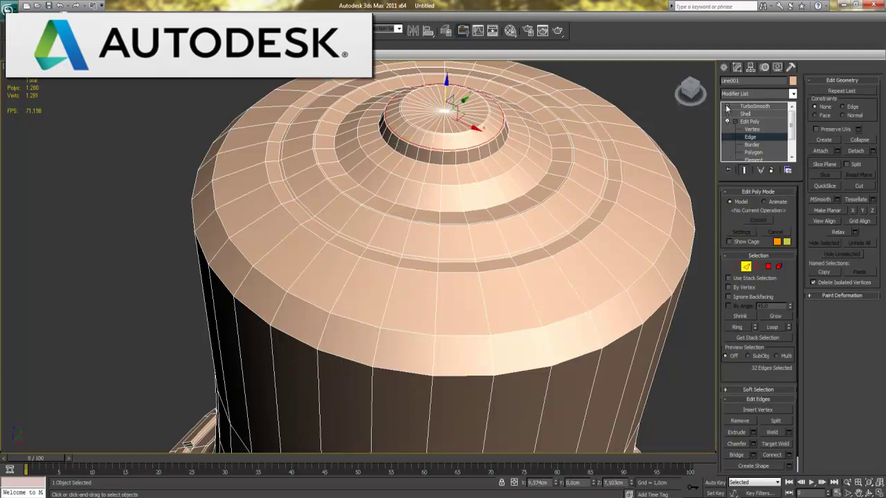
Preview the smoothed crown without wireframe or gizmo, then return to the faceted mesh.
click(727, 106)
key(F4)
key(x)
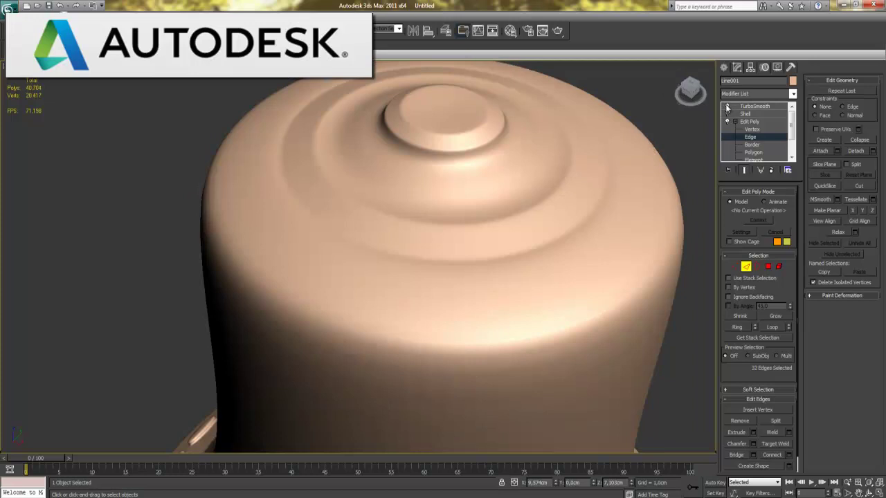
click(726, 107)
key(F4)
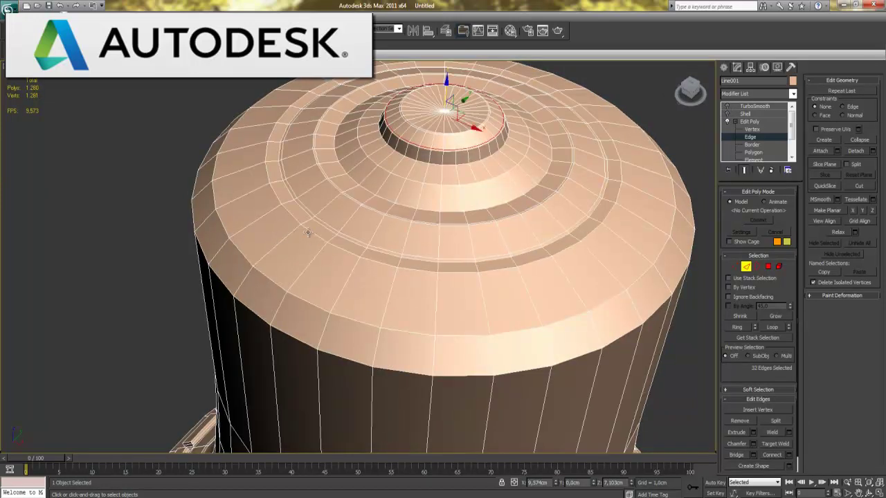
Connect the ring of radial edges on the bell's top with a new loop at slide -87.
click(295, 230)
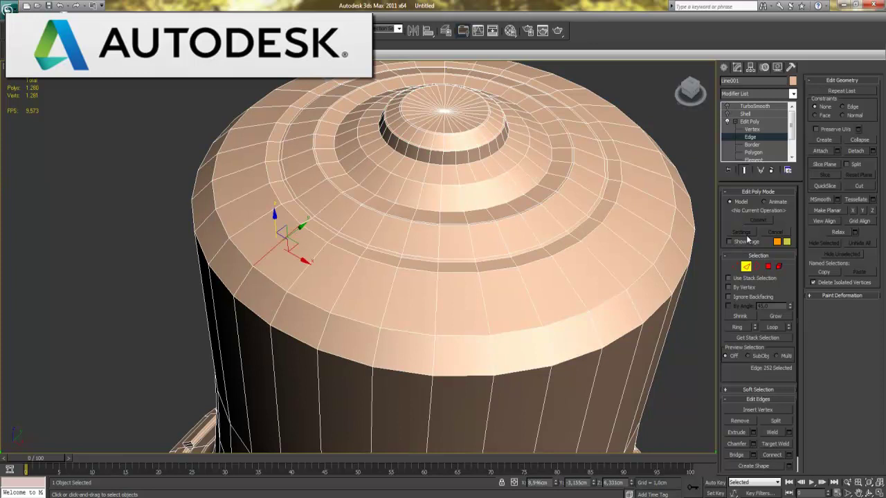
click(736, 327)
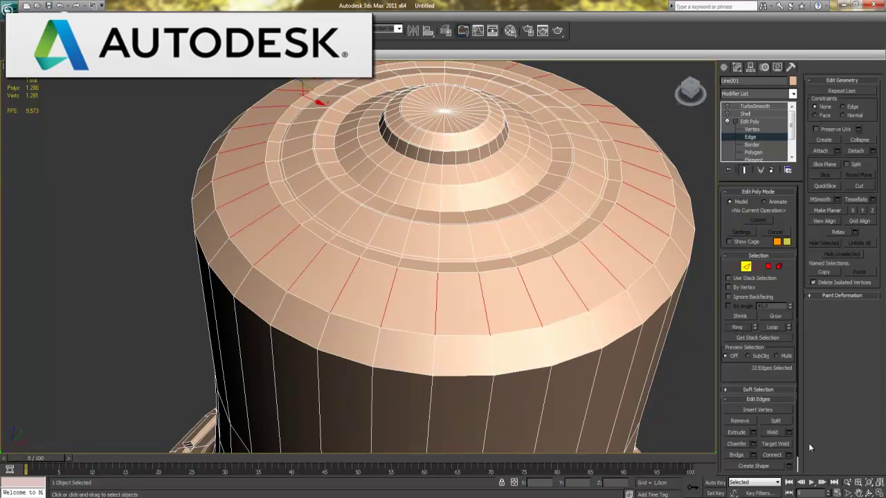
click(788, 455)
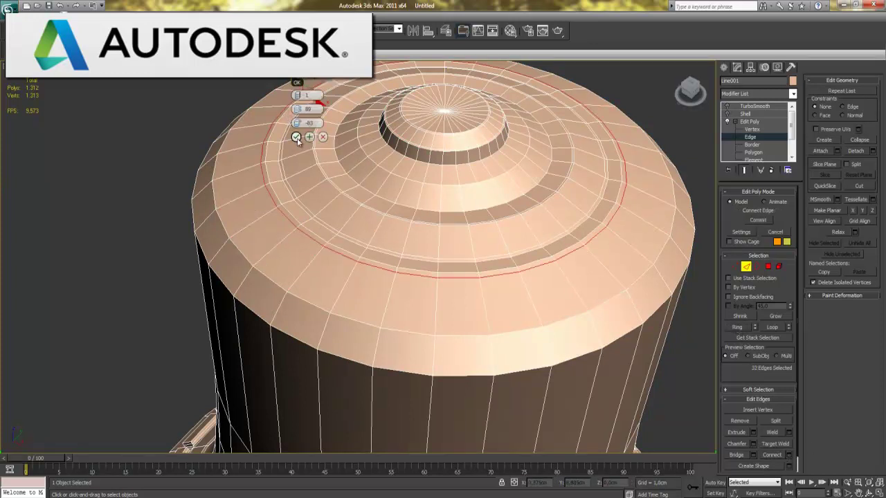
drag(305, 126, 285, 125)
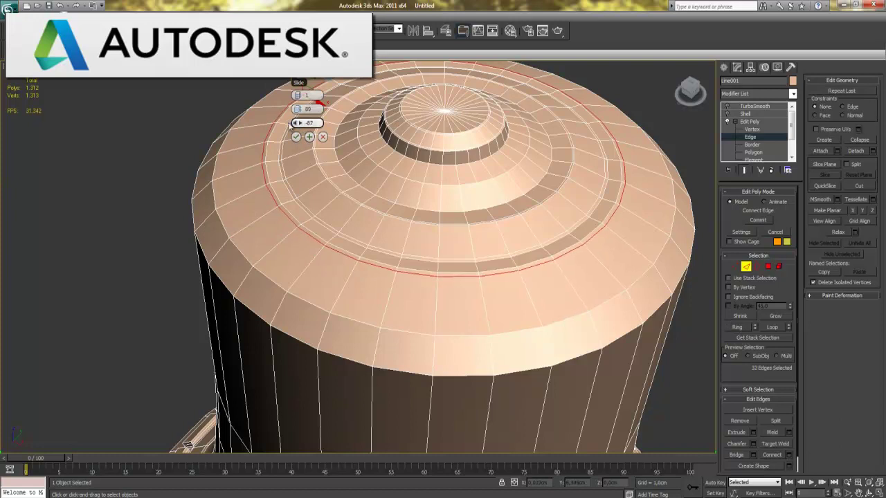
click(295, 138)
Re-enable TurboSmooth and check the smoothed bell with edged faces toggled off and on.
click(726, 107)
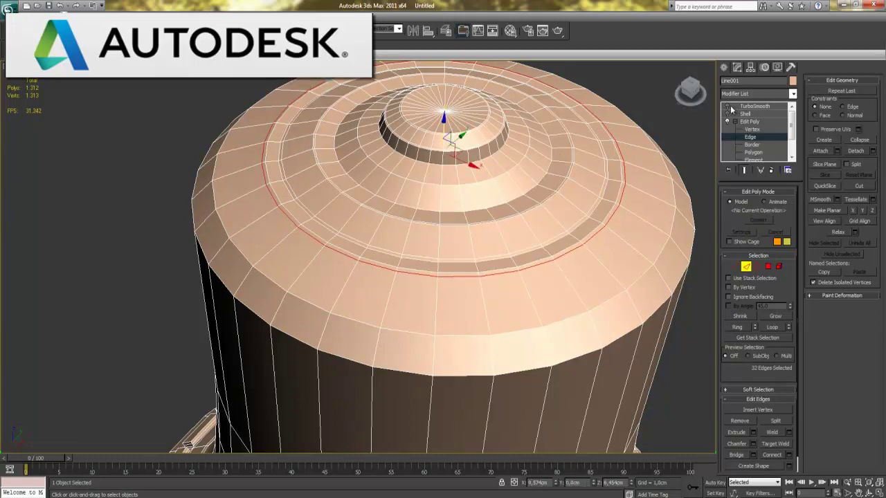
key(F4)
middle_drag(562, 290, 496, 290)
alt+middle_drag(482, 321, 466, 297)
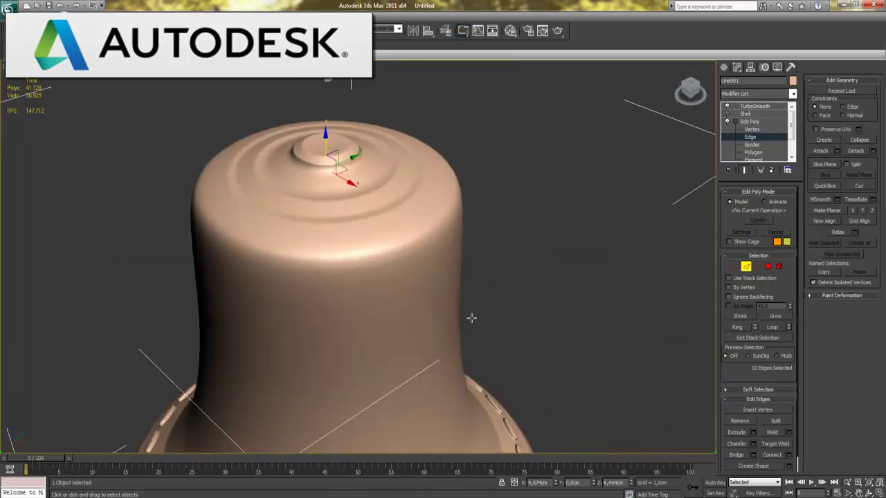
scroll(440, 243, up, 3)
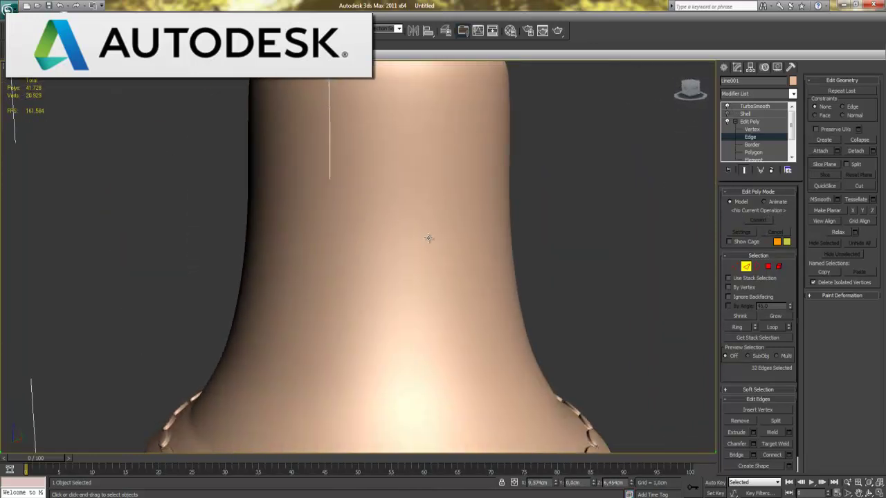
scroll(443, 277, down, 3)
scroll(446, 289, up, 3)
scroll(453, 241, up, 1)
middle_drag(453, 241, 453, 255)
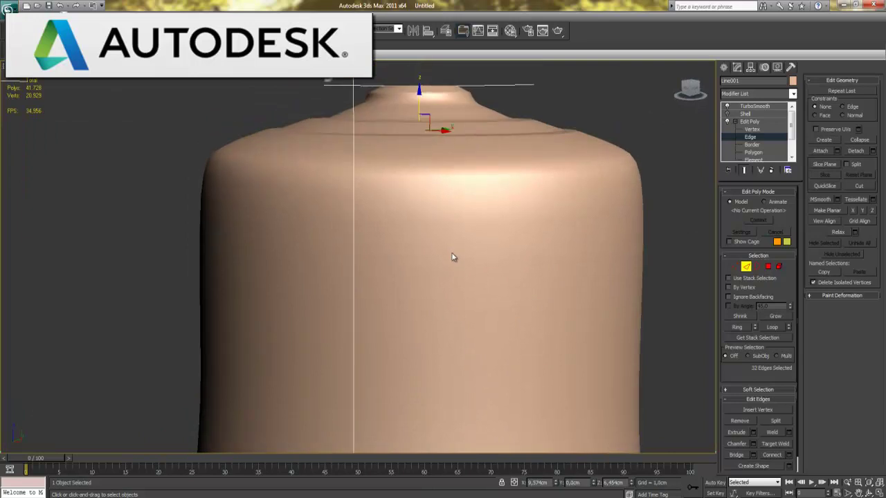
key(F4)
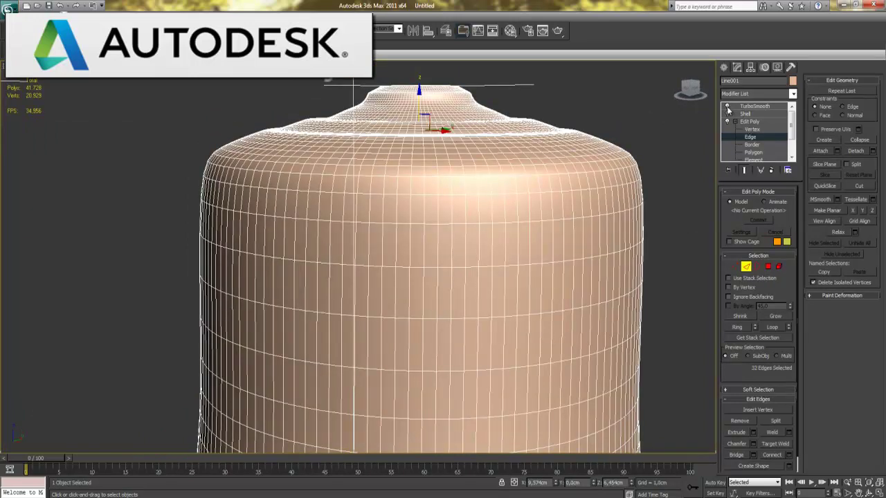
With TurboSmooth off, connect the vertical side-edge ring with a new loop at slide -93.
click(726, 106)
alt+middle_drag(442, 204, 434, 232)
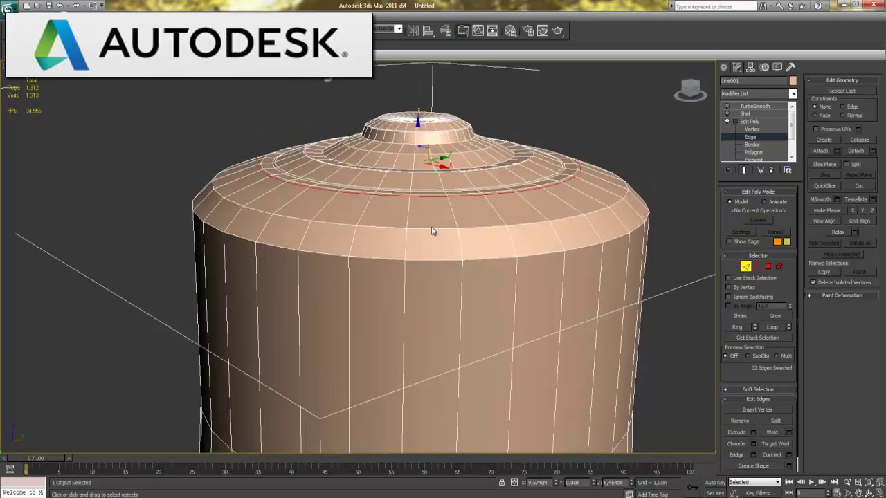
click(404, 290)
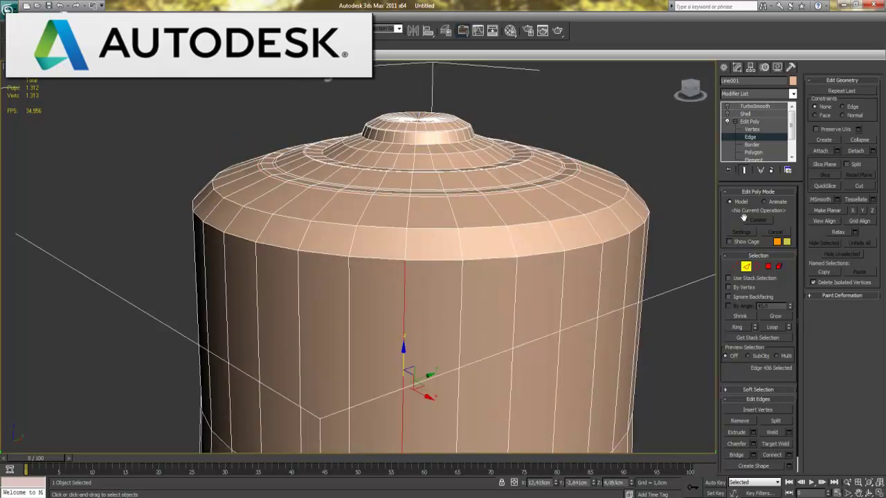
click(737, 327)
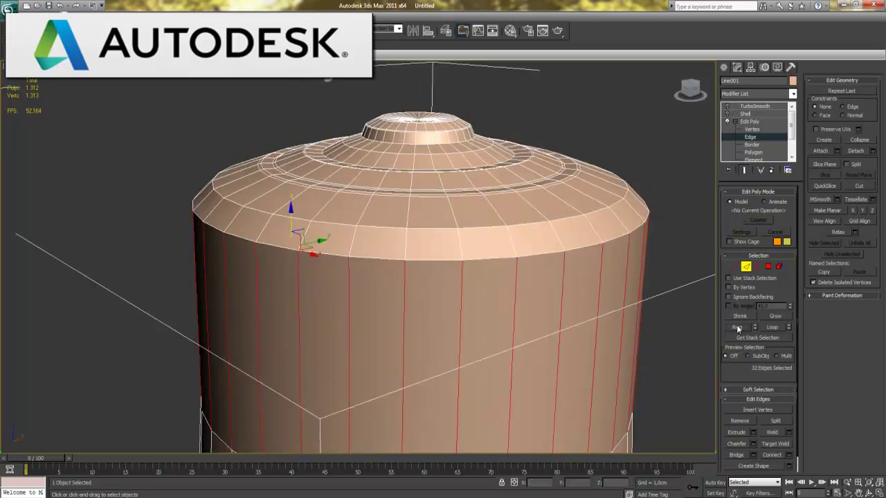
click(788, 454)
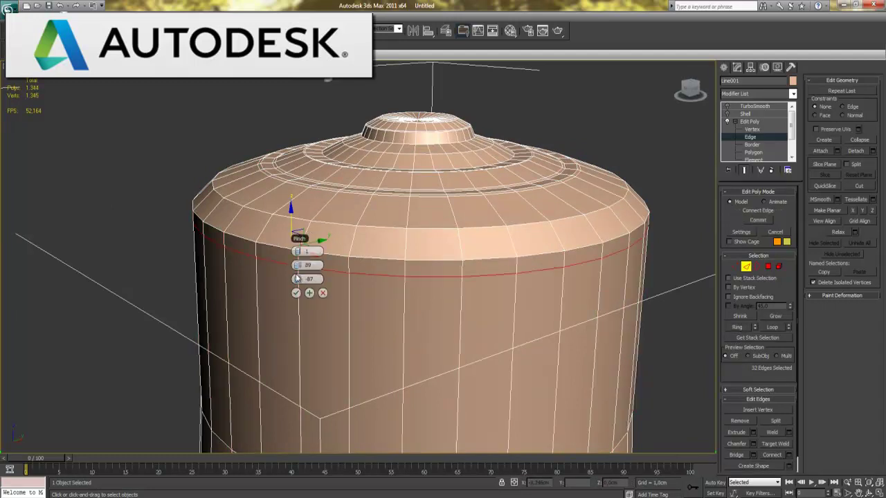
drag(297, 278, 280, 278)
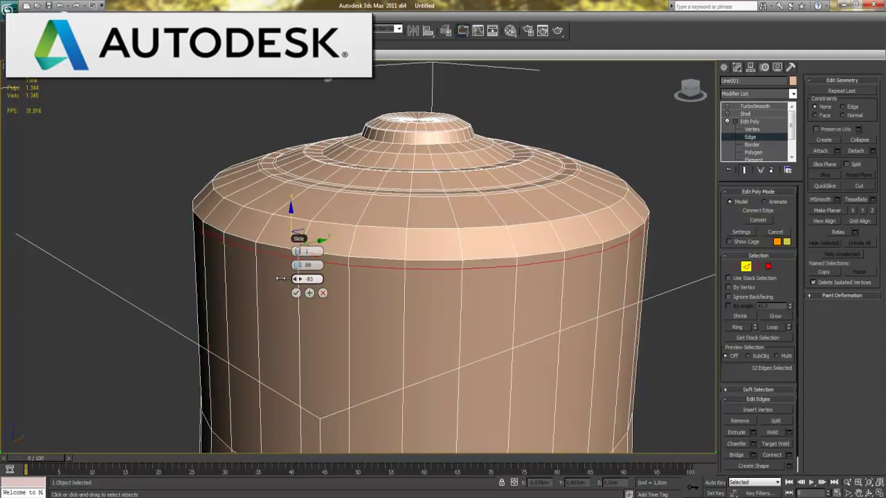
click(295, 292)
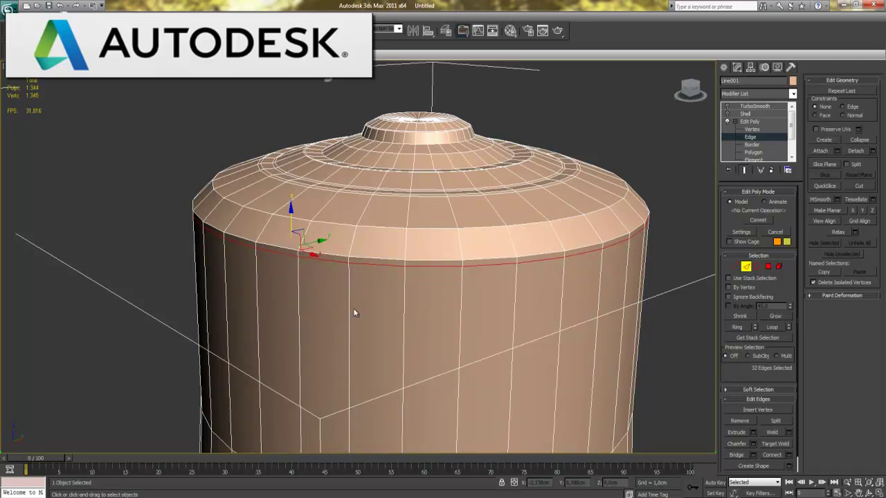
Turn TurboSmooth back on and view the smoothed bell without edged faces.
click(727, 106)
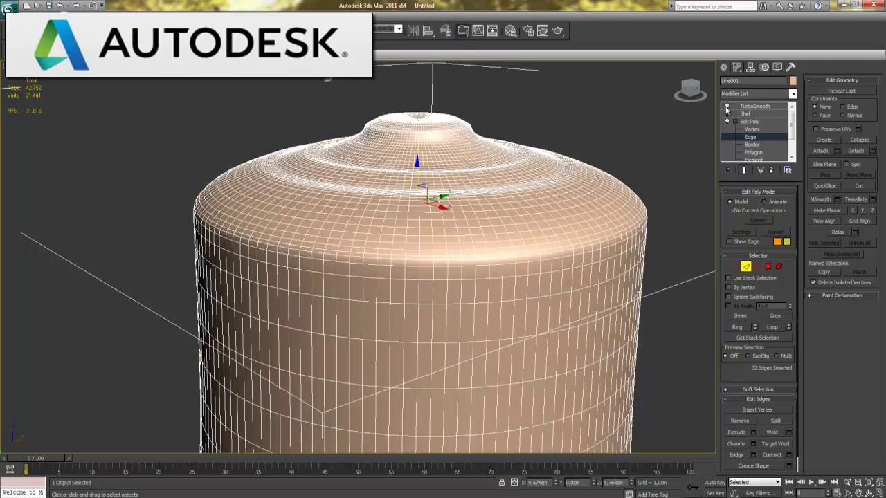
key(F4)
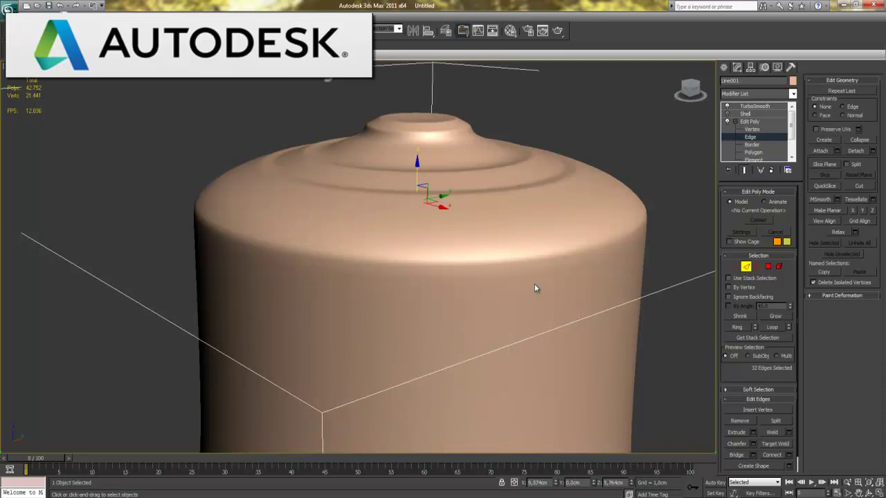
scroll(534, 284, down, 5)
mouse_move(525, 299)
middle_down()
mouse_move(512, 263)
mouse_move(473, 305)
mouse_move(510, 185)
mouse_move(470, 297)
middle_up()
scroll(509, 264, up, 3)
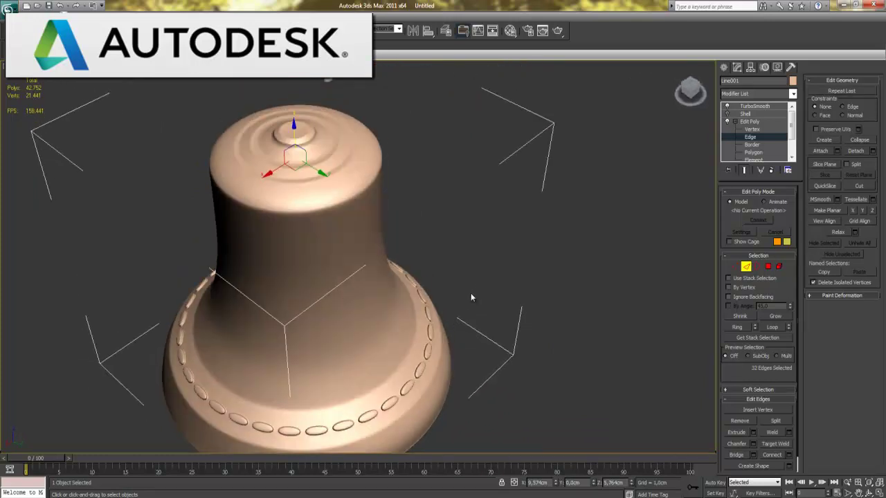
Re-enable the Shell modifier, leave Edge sub-object level and deselect the bell.
click(727, 115)
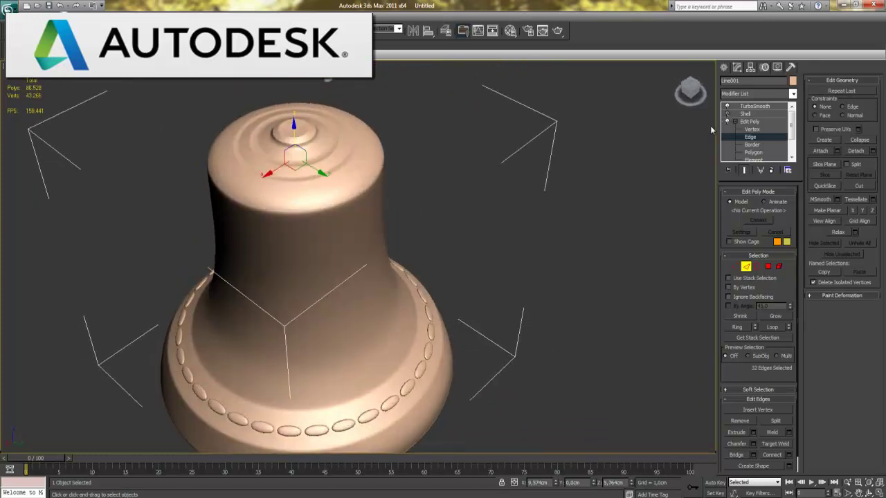
mouse_move(552, 194)
alt+middle_down()
mouse_move(530, 291)
mouse_move(518, 189)
mouse_move(493, 226)
mouse_move(432, 278)
mouse_move(488, 282)
mouse_move(477, 284)
mouse_move(415, 207)
mouse_move(438, 234)
alt+middle_up()
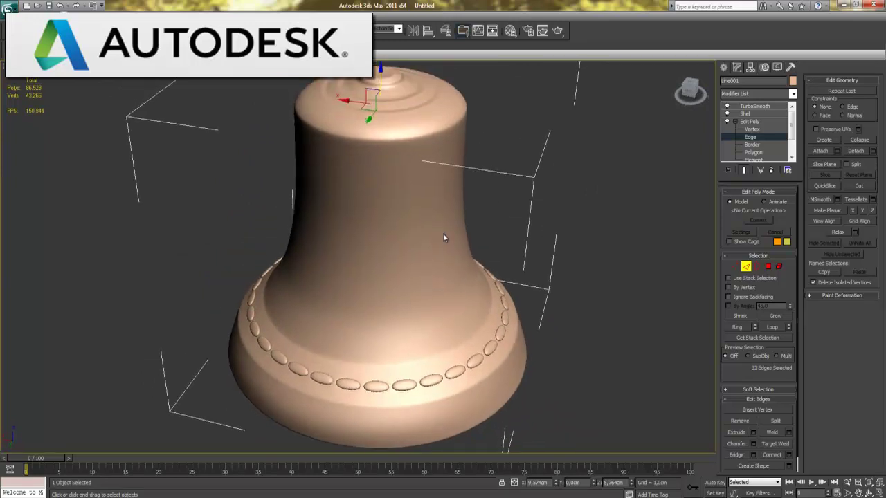
click(590, 242)
click(745, 266)
click(606, 280)
Orbit around the bell, then restore the four-viewport layout with Alt+W.
scroll(621, 259, down, 3)
mouse_move(581, 313)
alt+middle_down()
mouse_move(483, 300)
mouse_move(457, 239)
mouse_move(454, 200)
mouse_move(418, 282)
mouse_move(449, 310)
mouse_move(483, 320)
alt+middle_up()
scroll(401, 271, up, 2)
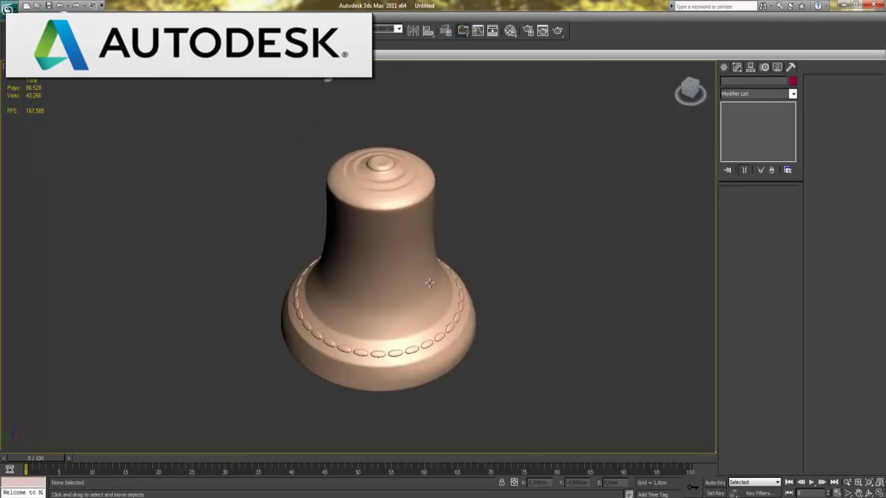
scroll(434, 286, up, 2)
scroll(478, 299, up, 1)
middle_drag(478, 298, 476, 296)
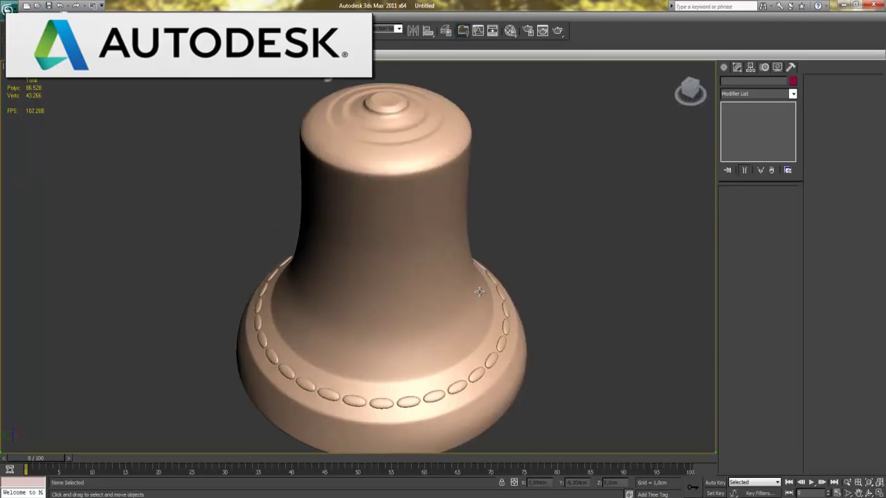
key(alt+w)
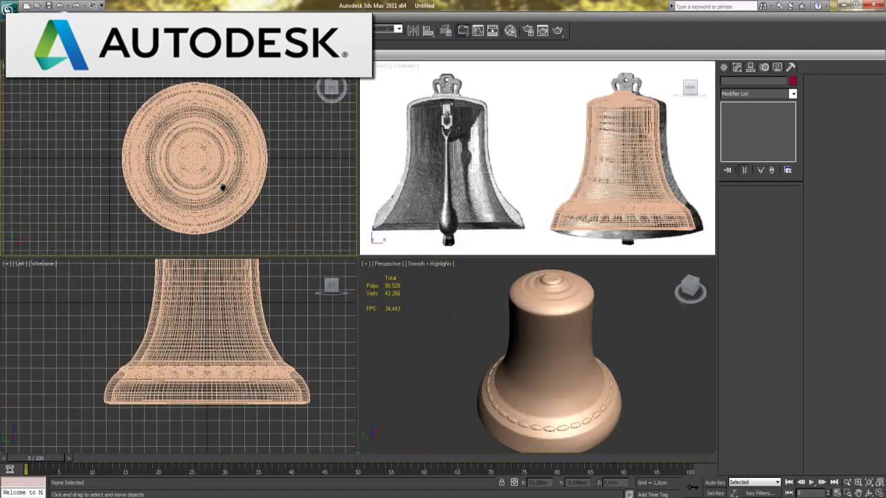
middle_drag(261, 188, 184, 188)
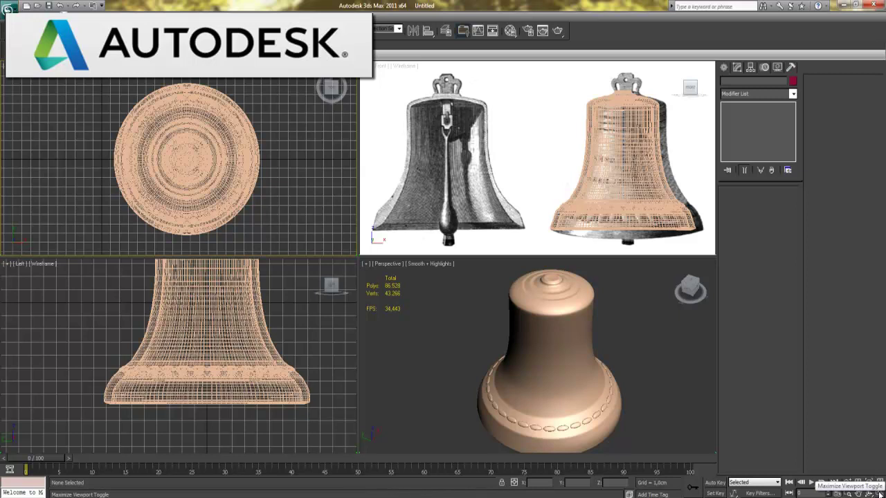
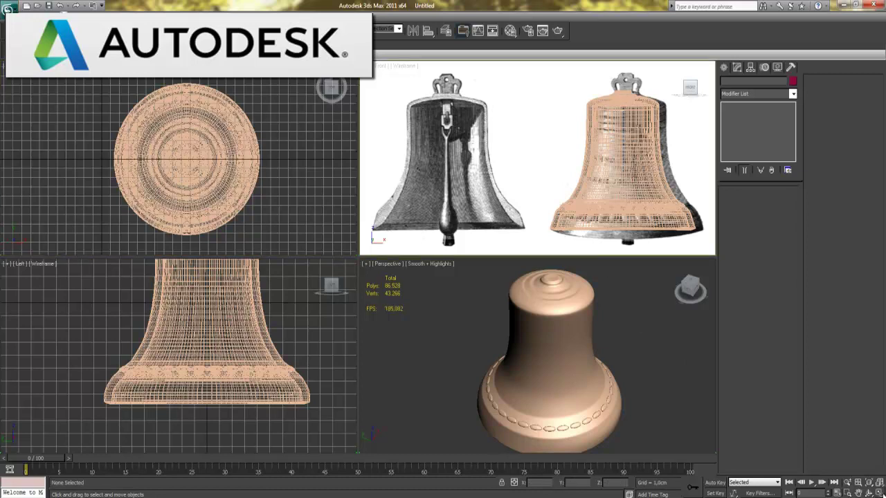
Maximize the Front view and start a Line at the clapper's top, down the shaft.
click(880, 492)
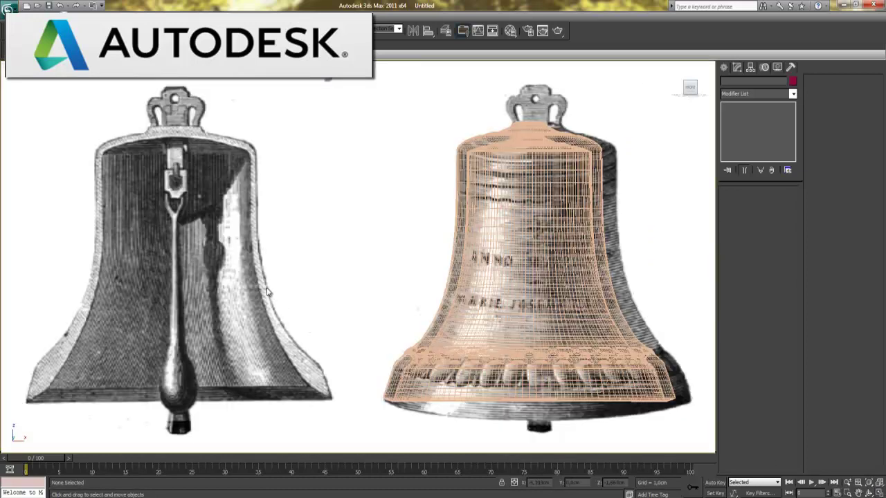
click(721, 67)
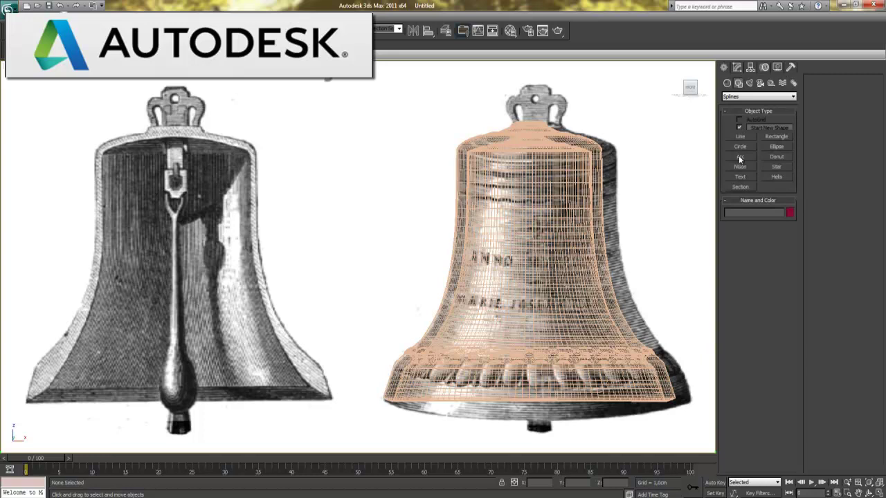
click(736, 137)
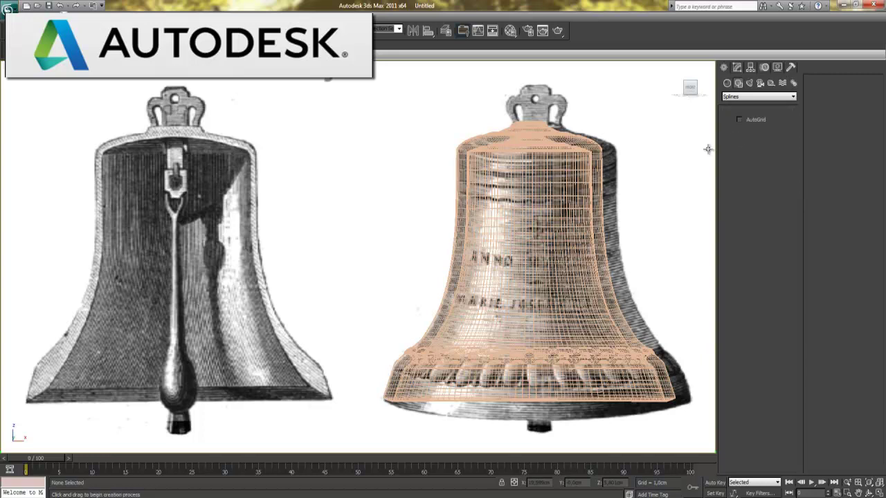
click(164, 193)
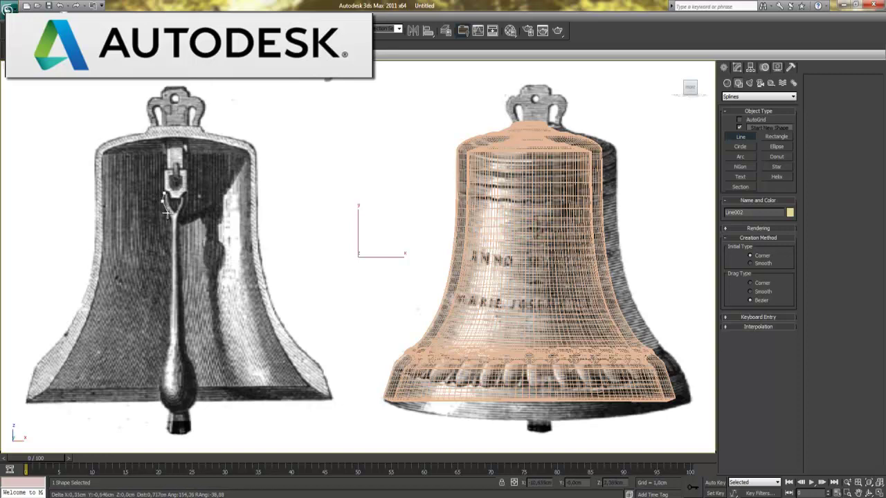
click(169, 212)
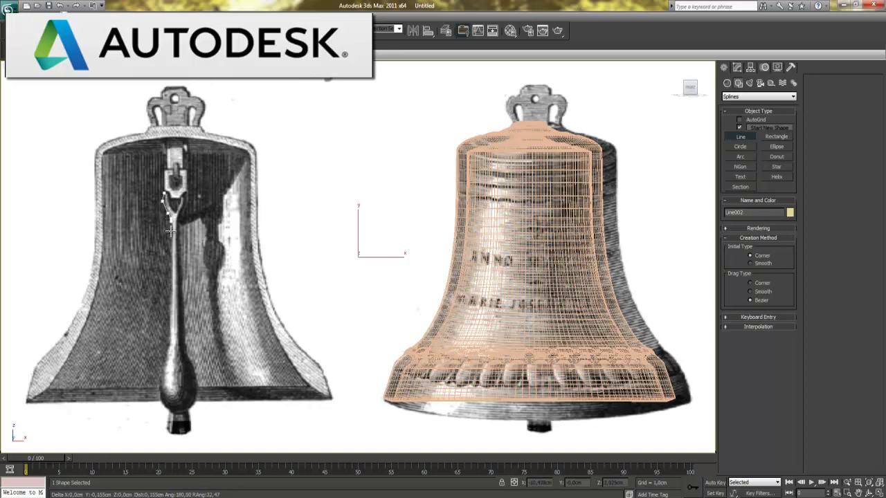
click(168, 346)
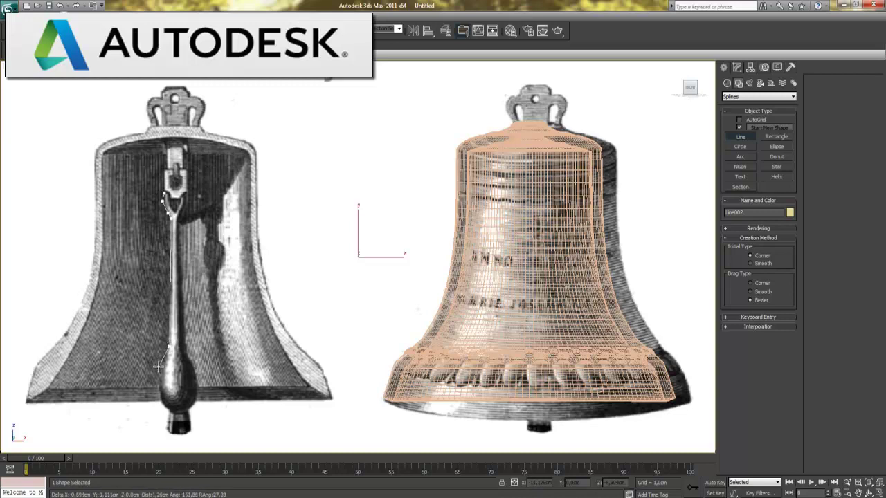
Trace the clapper ball and tip, ending the line on the centre axis.
click(159, 367)
click(158, 400)
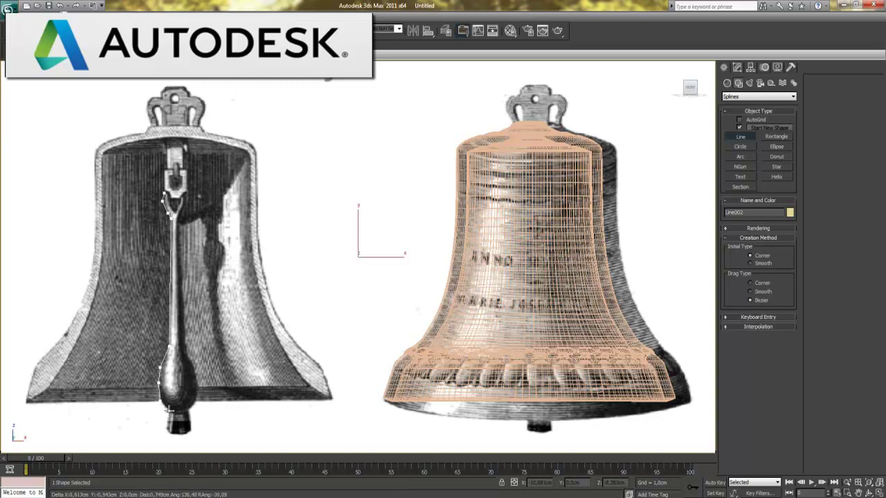
click(167, 409)
click(166, 429)
click(173, 434)
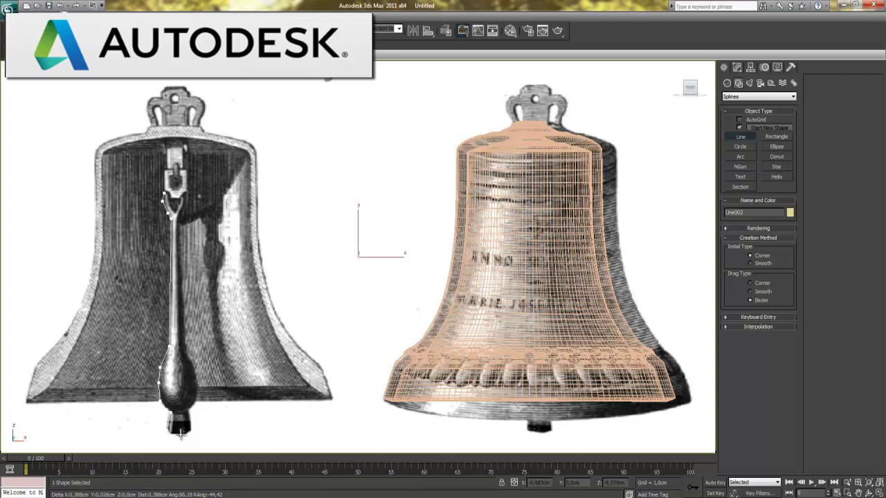
click(179, 433)
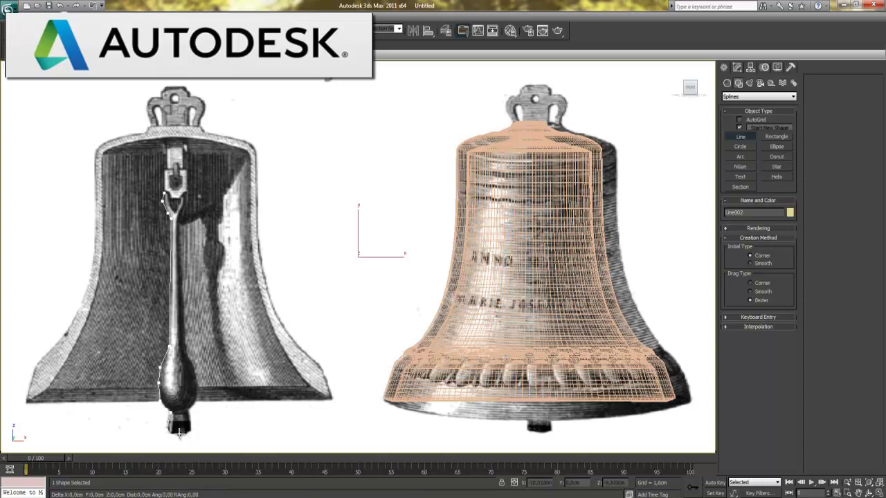
right_click(185, 425)
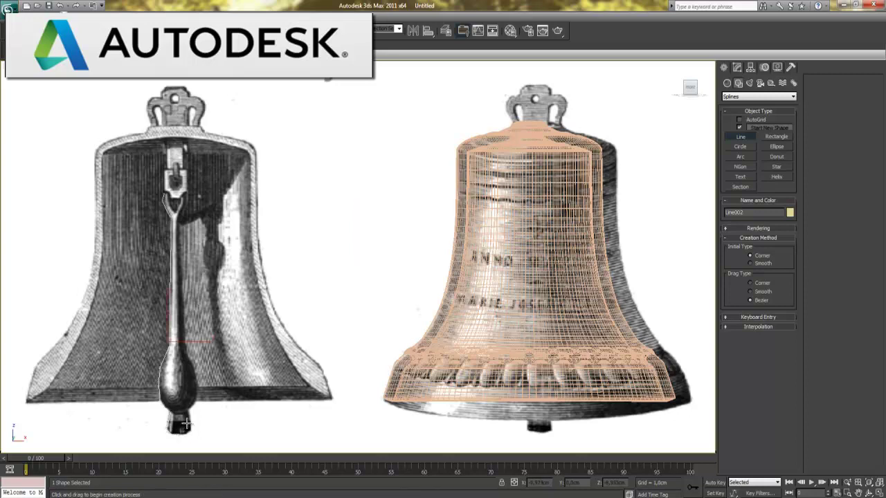
right_click(185, 425)
Lathe the clapper profile with Align Max to make it a solid.
click(737, 68)
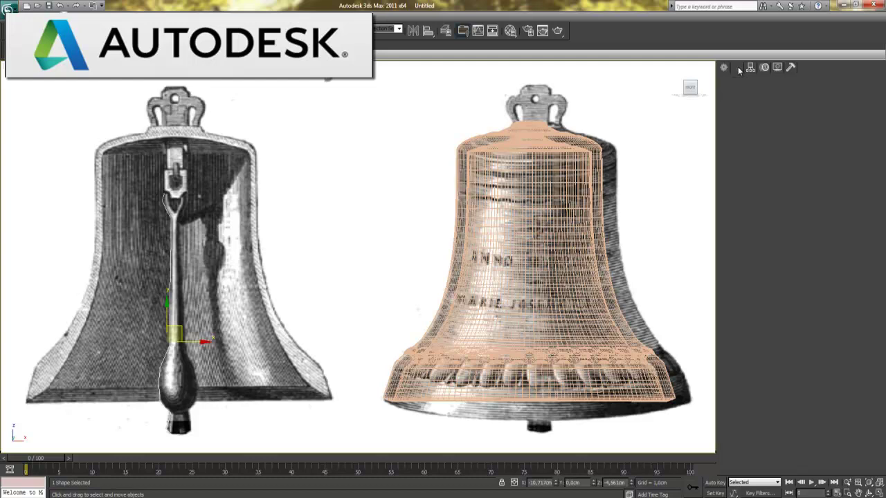
click(754, 95)
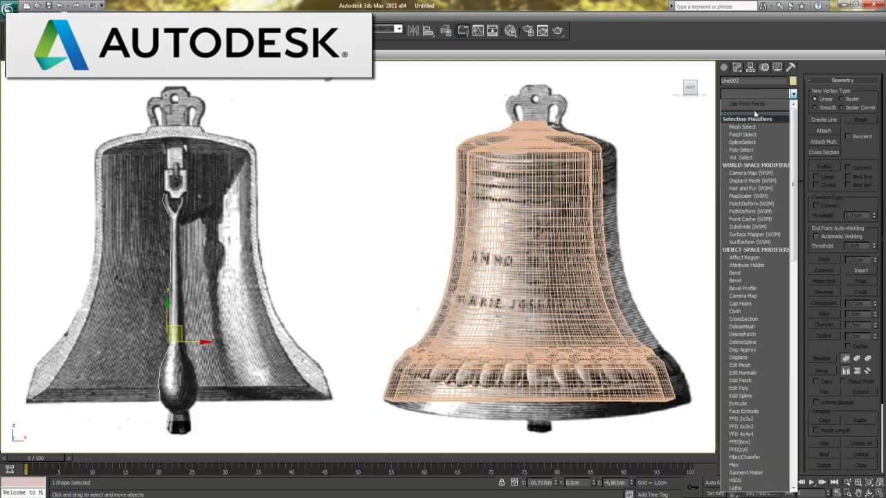
click(735, 489)
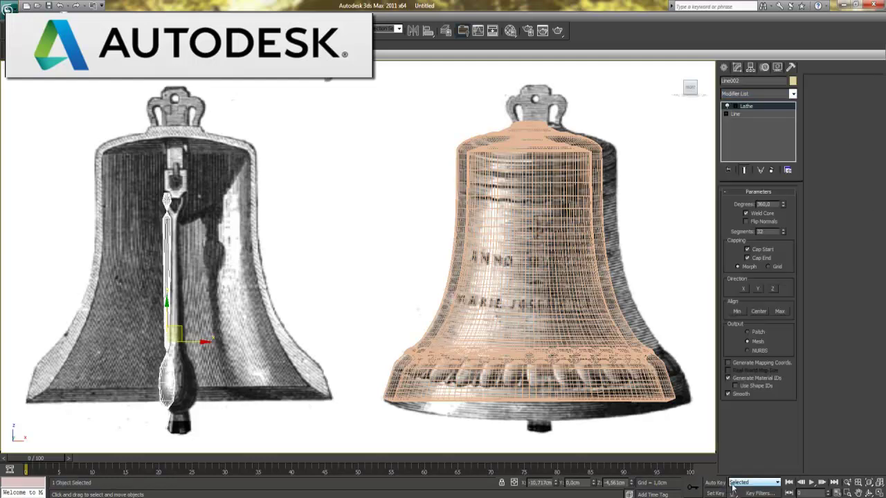
click(780, 312)
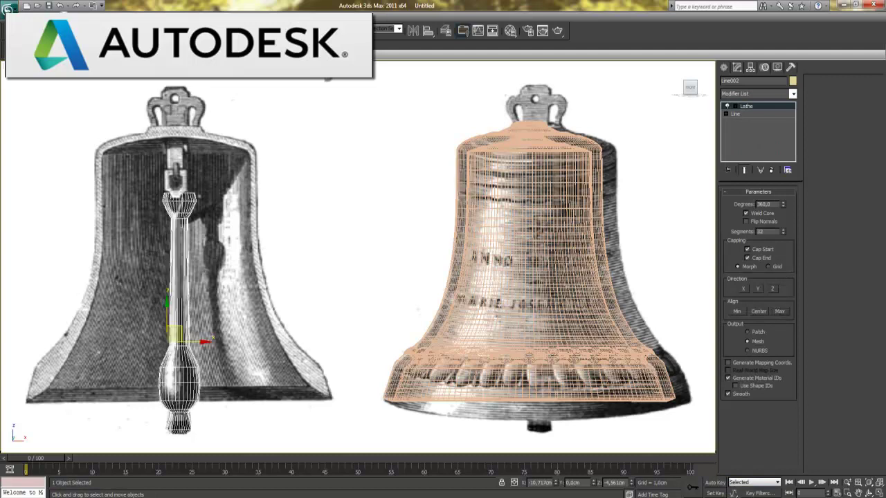
Centre the clapper inside the bell from the maximized Top view, then check it in Perspective.
key(alt+w)
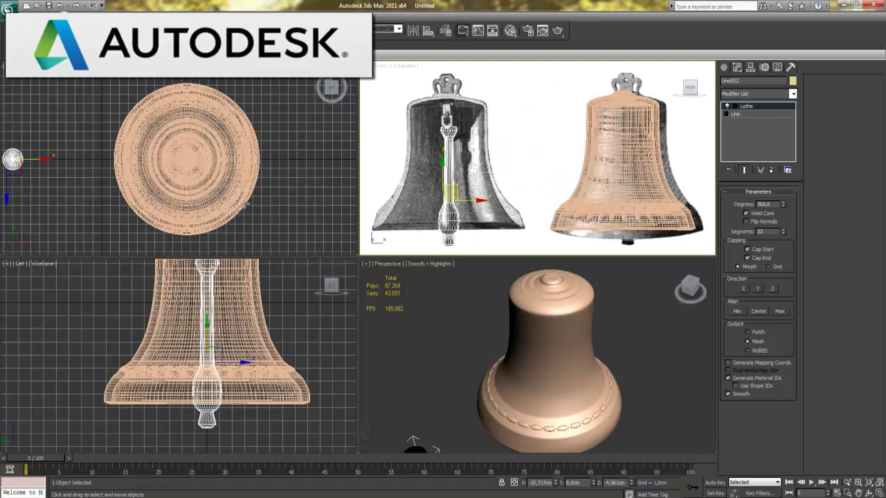
click(248, 182)
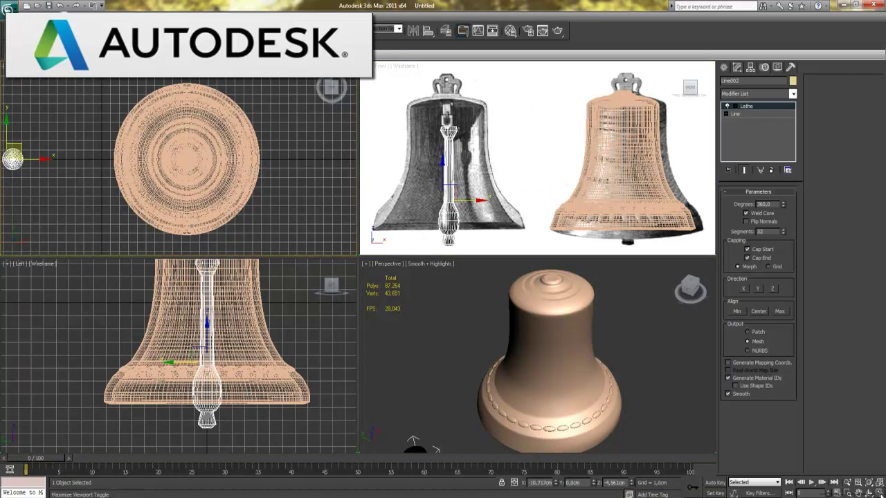
key(alt+w)
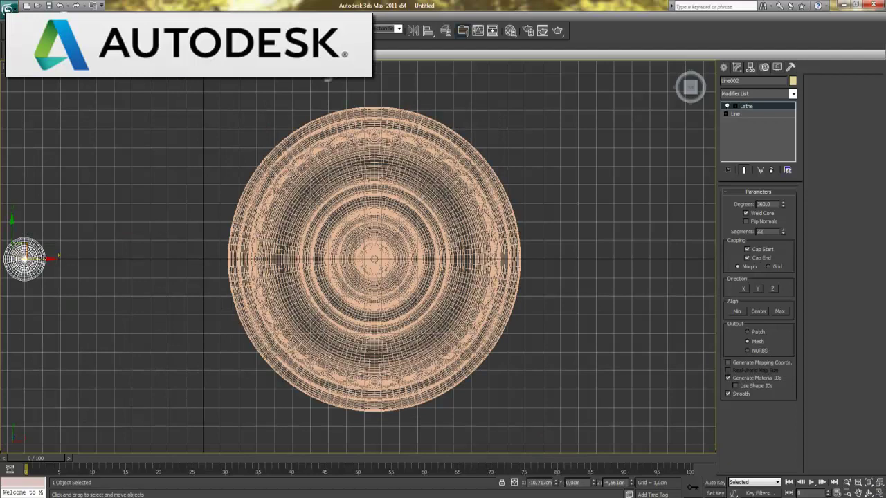
drag(24, 260, 374, 259)
drag(385, 324, 389, 325)
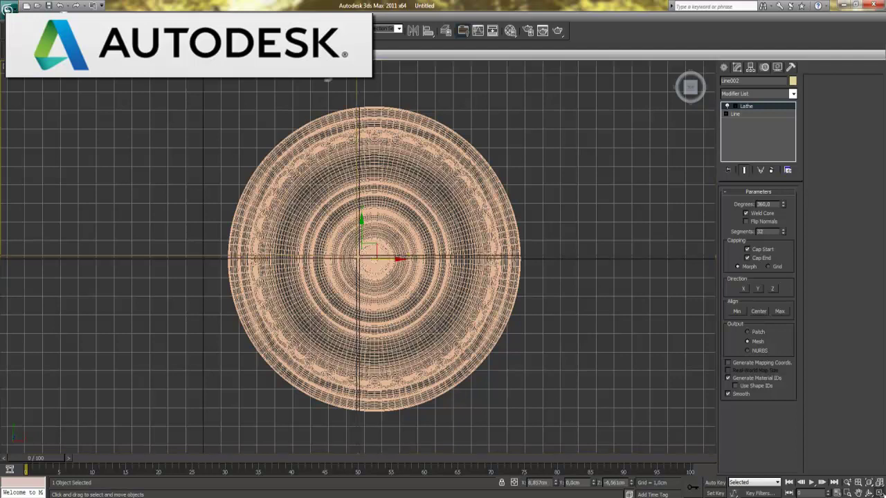
key(alt+w)
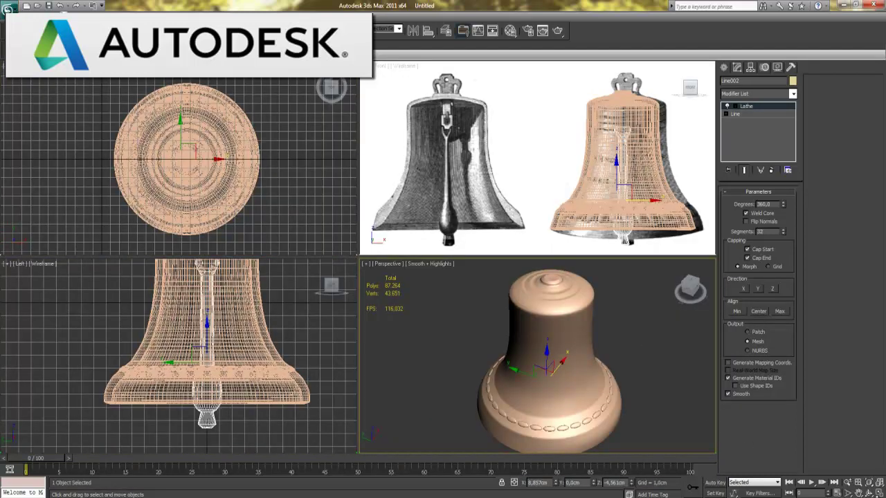
key(alt+w)
mouse_move(558, 325)
alt+middle_down()
mouse_move(519, 324)
mouse_move(504, 285)
alt+middle_up()
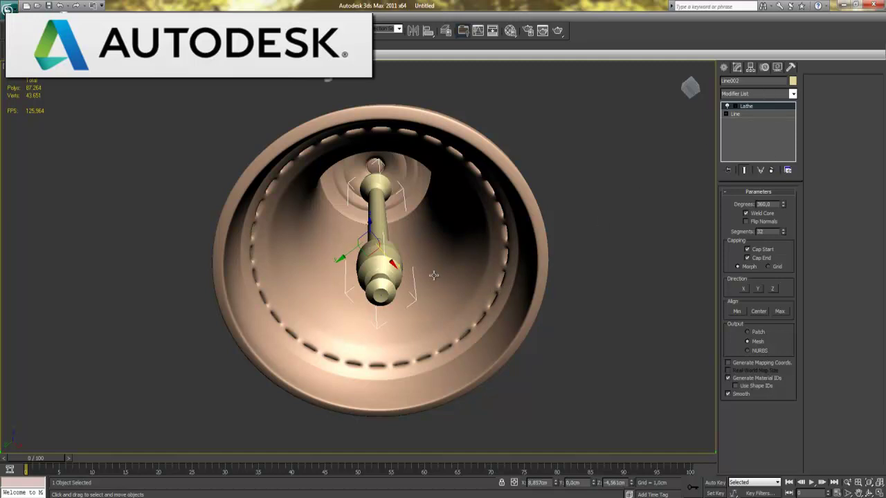
Turn on edged faces and add TurboSmooth with 2 iterations to the clapper.
key(F4)
alt+middle_drag(418, 238, 447, 267)
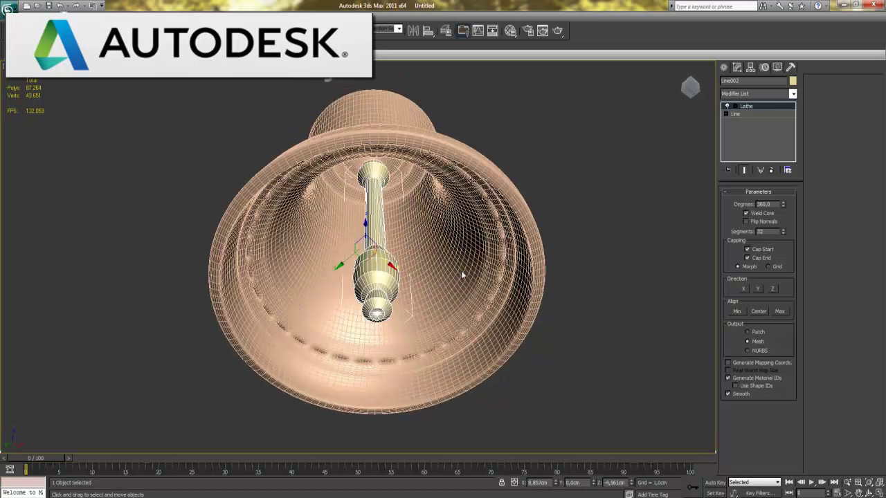
click(764, 93)
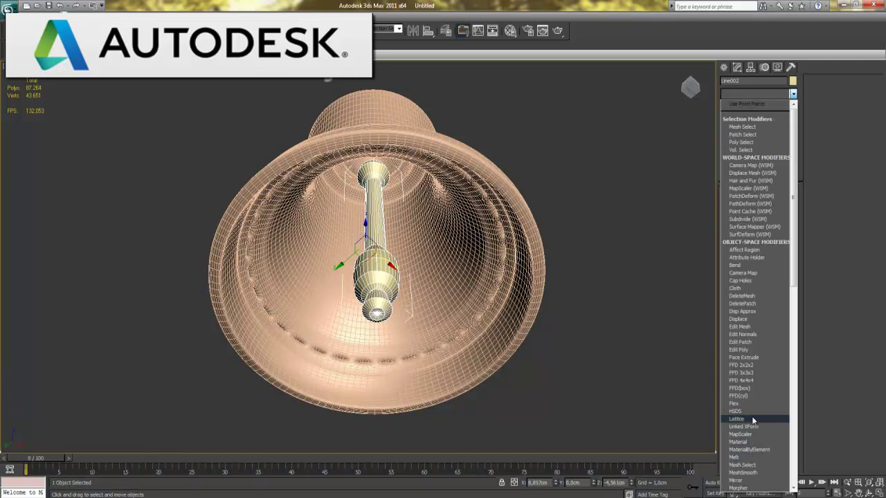
scroll(753, 420, down, 10)
scroll(754, 415, down, 8)
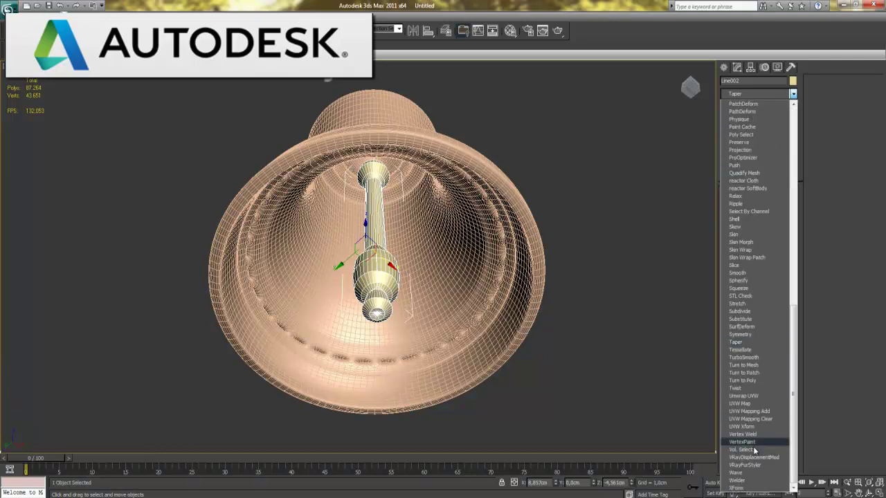
click(750, 357)
click(788, 206)
Inspect the smoothed clapper from below the bell, then delete the TurboSmooth modifier.
key(t)
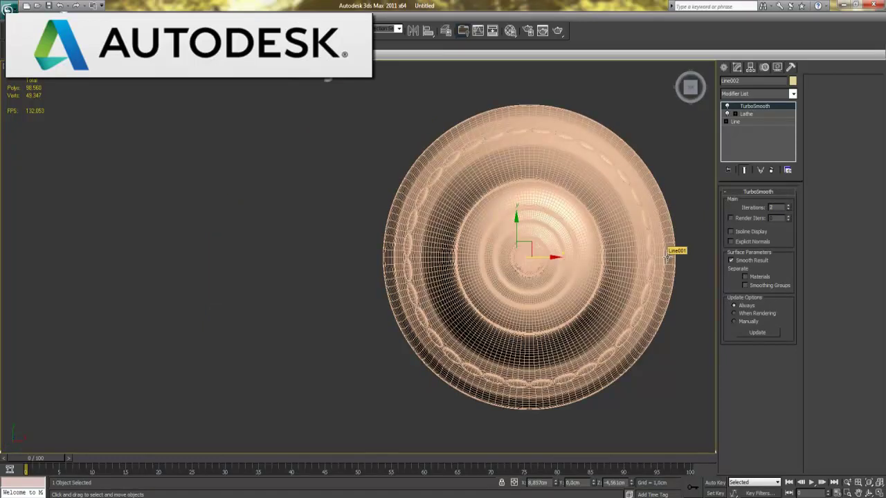
alt+middle_drag(668, 256, 568, 269)
mouse_move(505, 355)
alt+middle_down()
mouse_move(530, 309)
mouse_move(529, 233)
mouse_move(476, 163)
alt+middle_up()
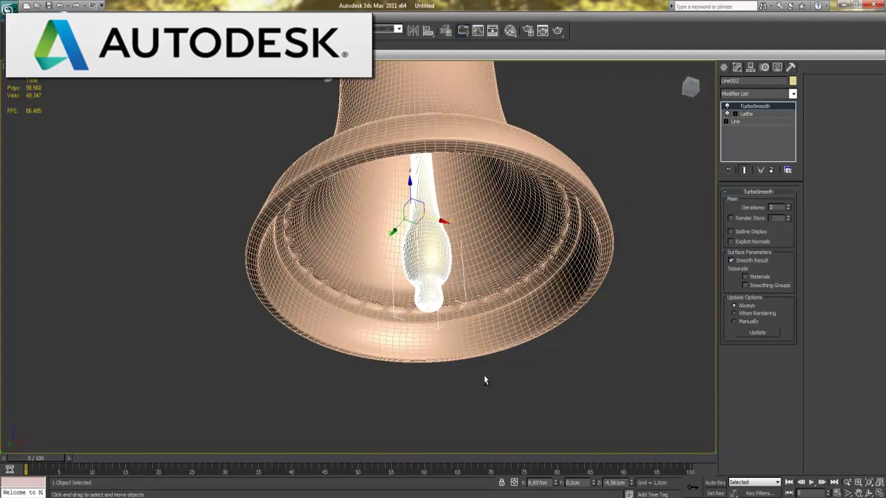
alt+middle_drag(484, 379, 464, 325)
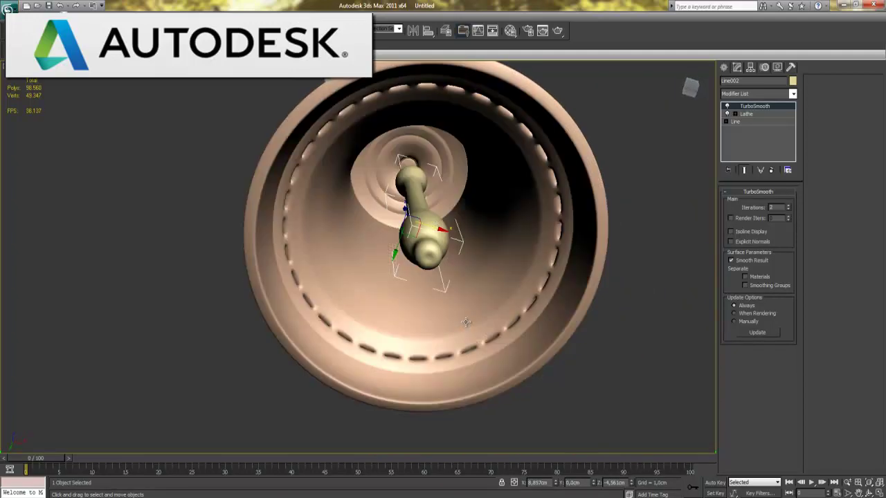
mouse_move(480, 257)
alt+middle_down()
mouse_move(459, 292)
mouse_move(461, 281)
alt+middle_up()
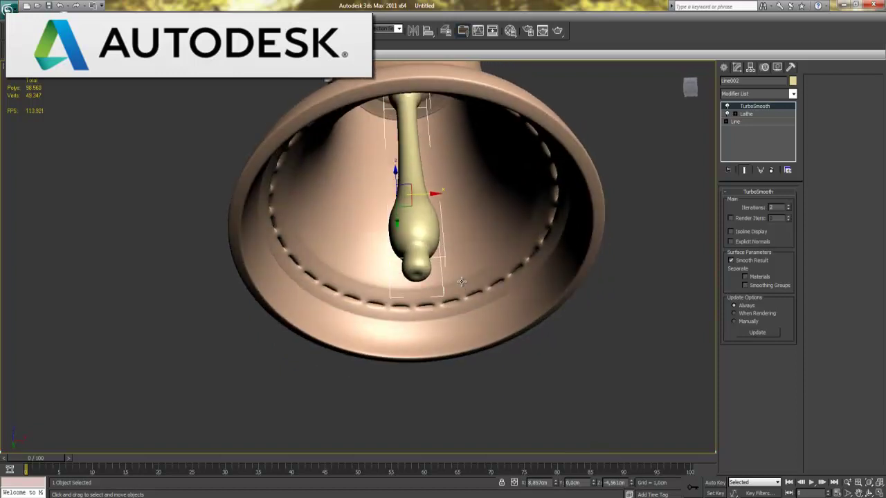
mouse_move(446, 315)
alt+middle_down()
mouse_move(444, 294)
mouse_move(376, 357)
mouse_move(388, 315)
mouse_move(357, 355)
mouse_move(371, 306)
alt+middle_up()
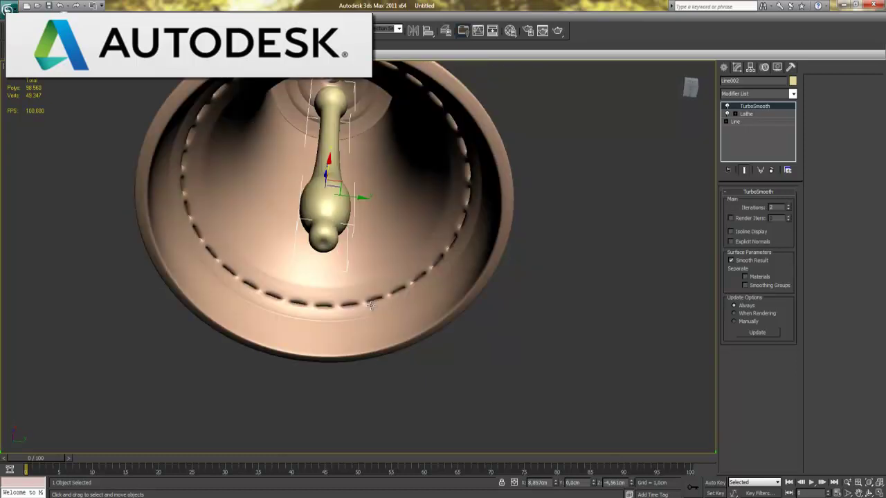
key(F4)
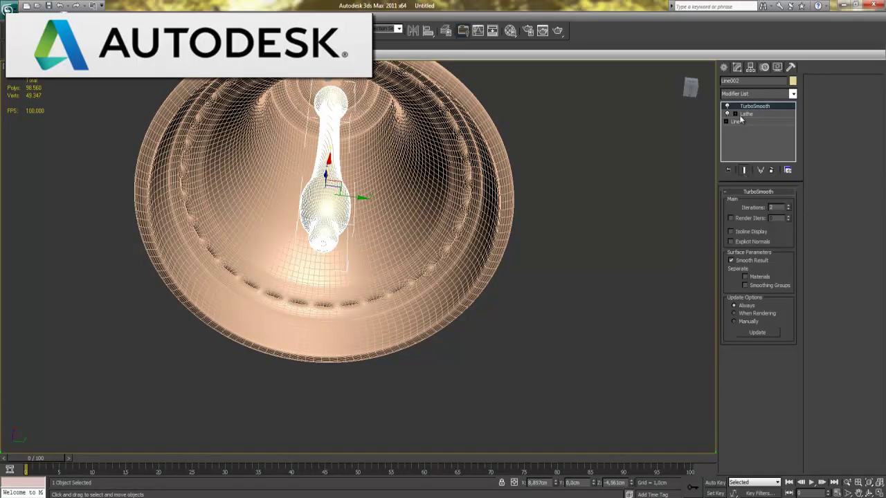
click(772, 171)
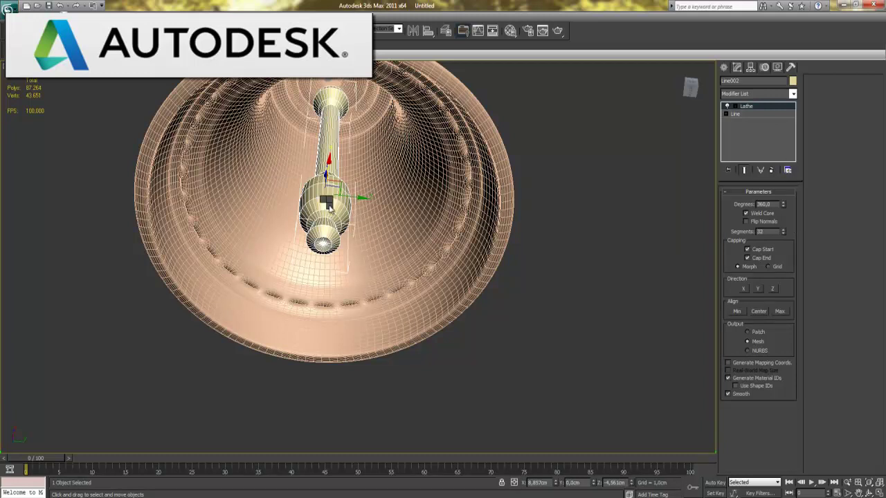
Convert the clapper to Editable Poly and maximize the side view framed on the bell.
right_click(329, 208)
click(444, 300)
click(747, 108)
click(725, 107)
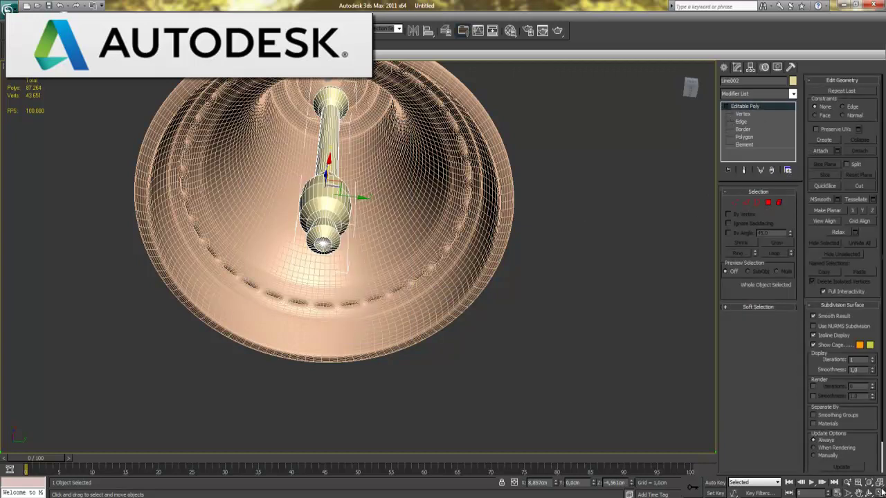
key(alt+w)
click(234, 315)
key(alt+w)
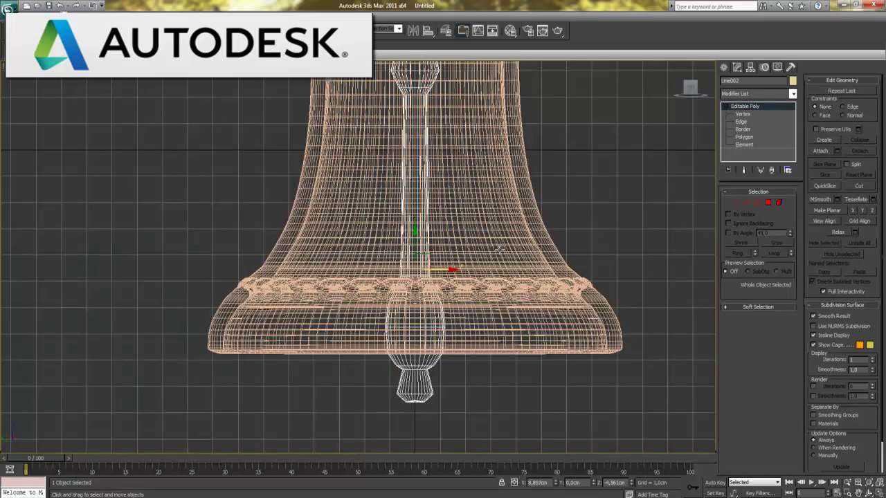
key(z)
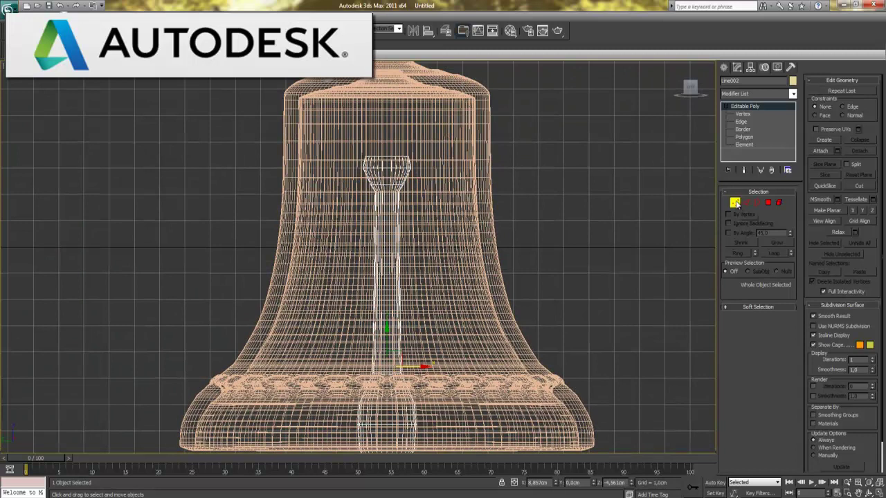
Raise the clapper's top vertices and lower the knob vertices further beneath the bell.
click(735, 202)
drag(534, 246, 535, 245)
key(w)
drag(386, 149, 392, 78)
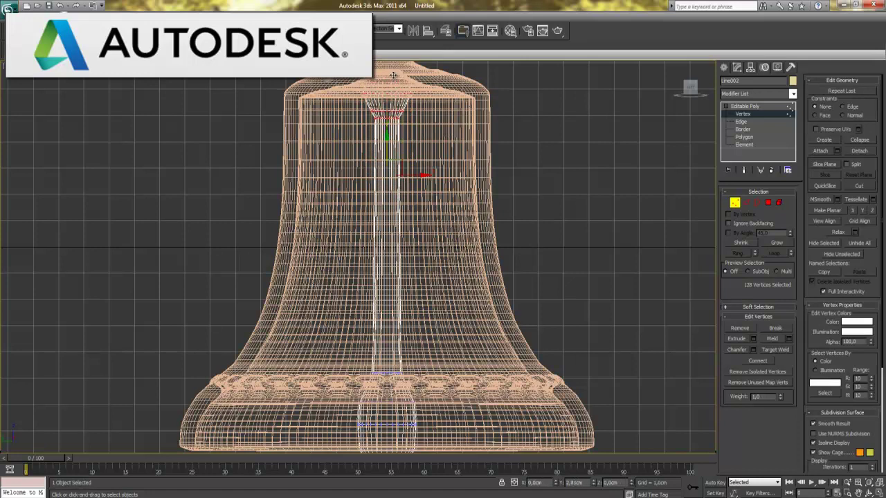
middle_drag(552, 346, 569, 214)
drag(337, 325, 481, 413)
drag(403, 287, 402, 297)
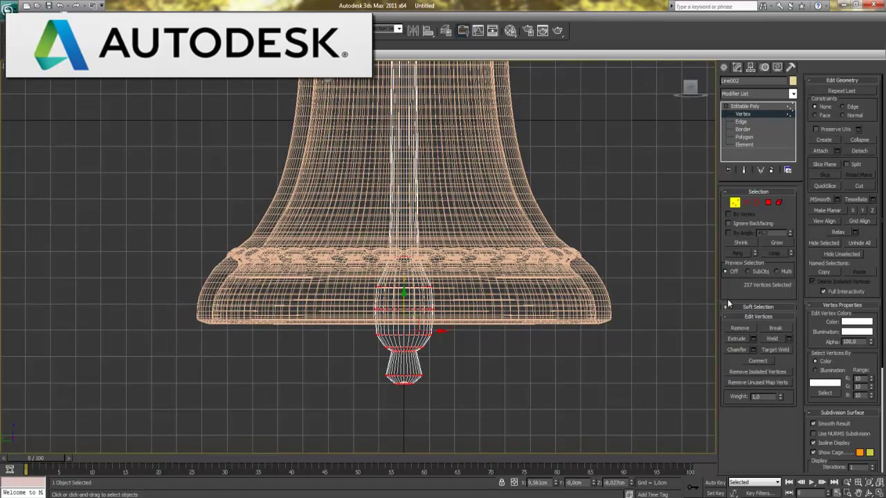
click(734, 202)
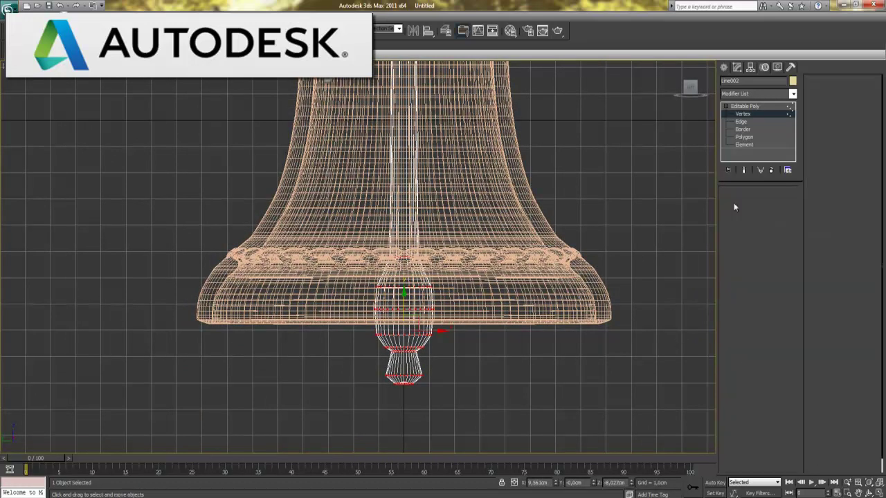
Scale the band of polygons on the clapper's ball wider and vertically taller.
click(768, 201)
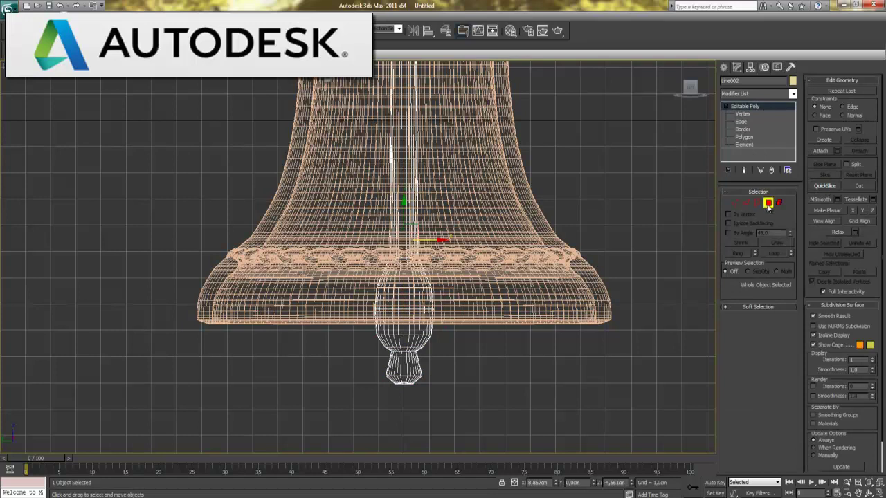
scroll(540, 319, up, 3)
key(g)
middle_drag(590, 323, 506, 321)
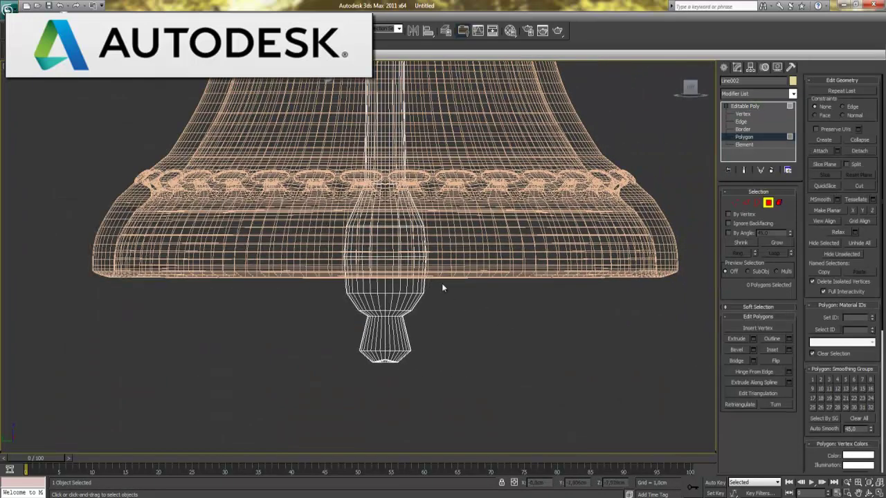
drag(322, 238, 452, 298)
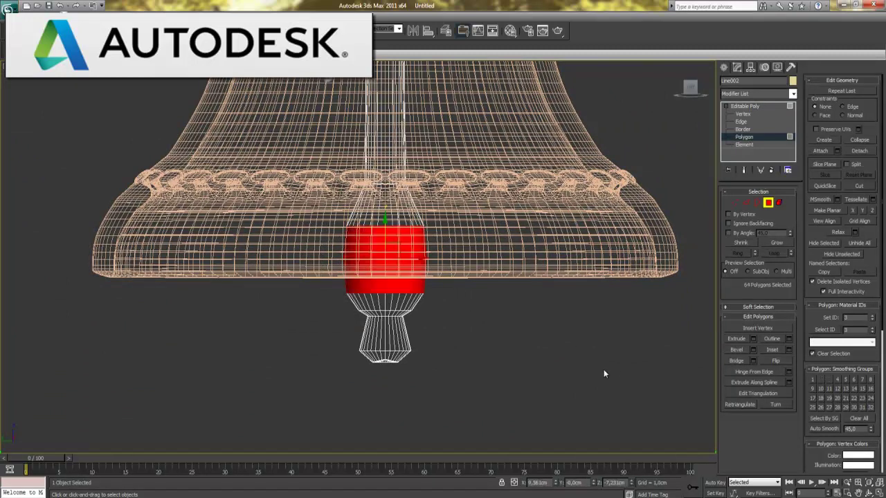
key(r)
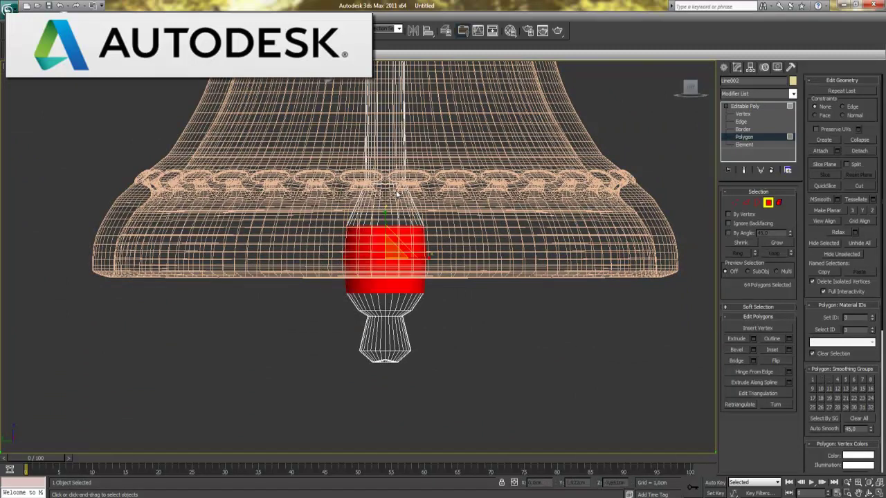
drag(429, 257, 446, 259)
key(q)
key(r)
drag(385, 213, 386, 210)
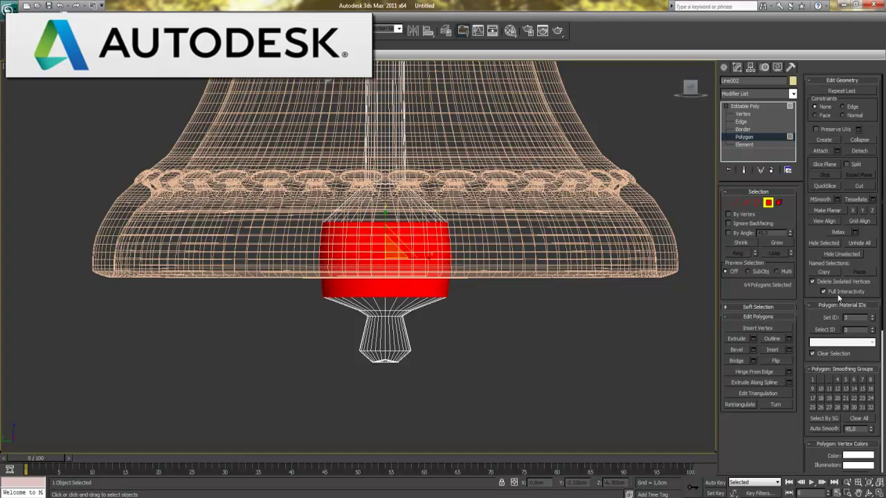
click(767, 203)
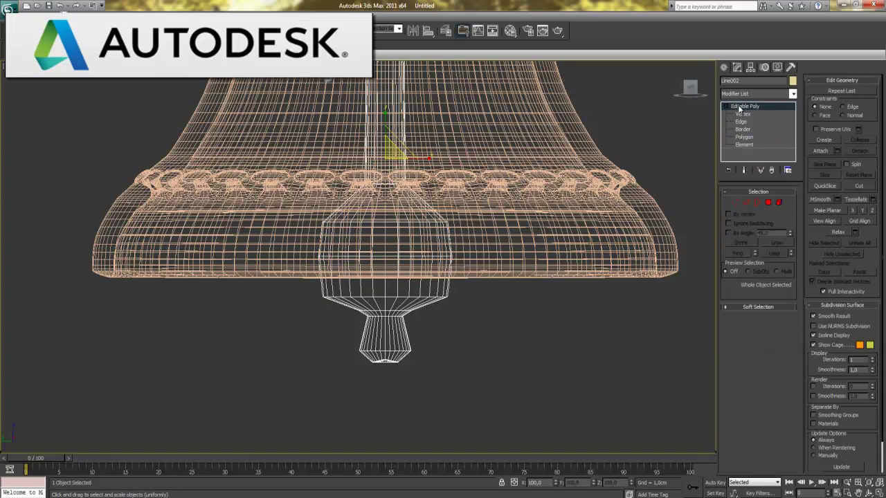
Select the ball's middle edge loop and push it outward.
click(745, 201)
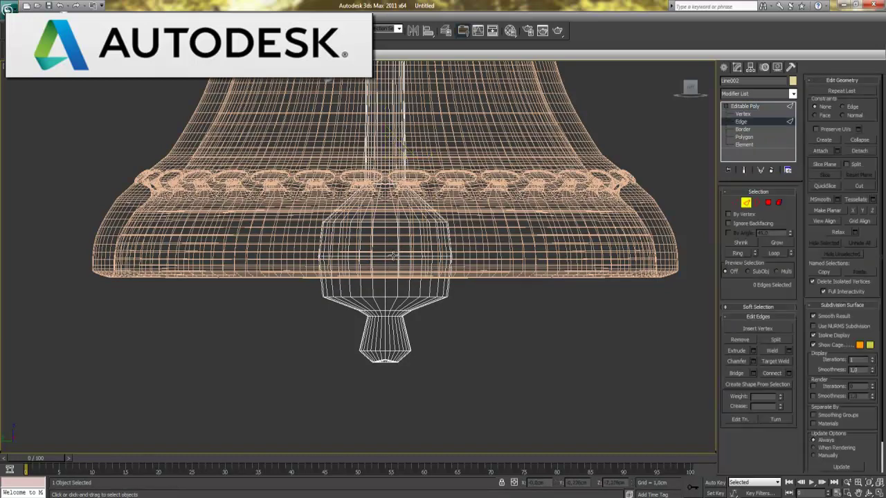
click(774, 254)
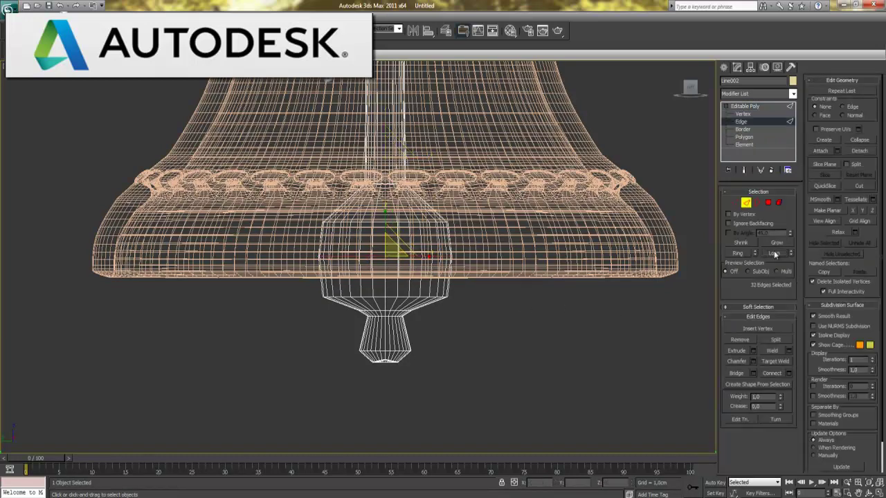
drag(429, 258, 540, 282)
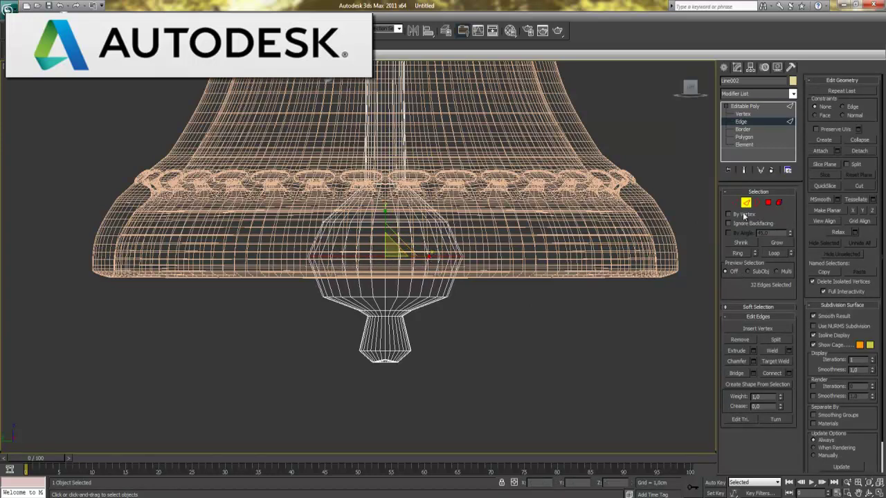
click(744, 106)
click(759, 92)
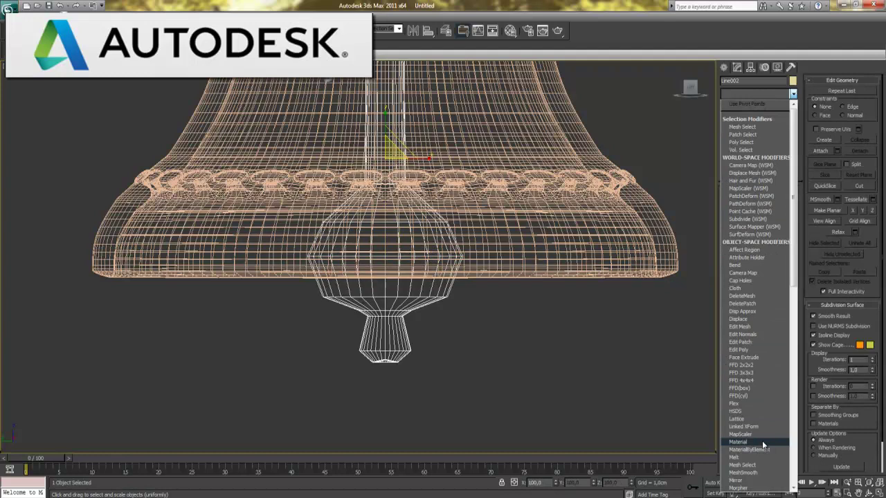
Apply TurboSmooth at 2 iterations to the reshaped clapper and check it in Perspective.
key(t)
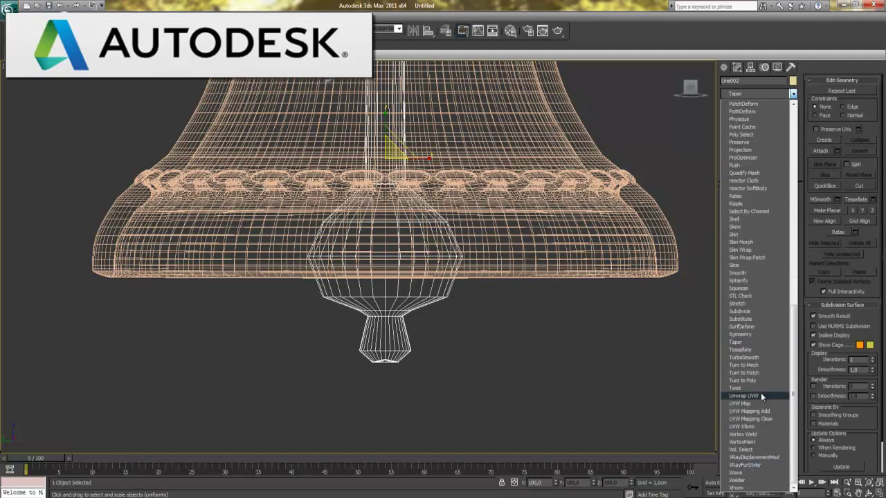
click(746, 357)
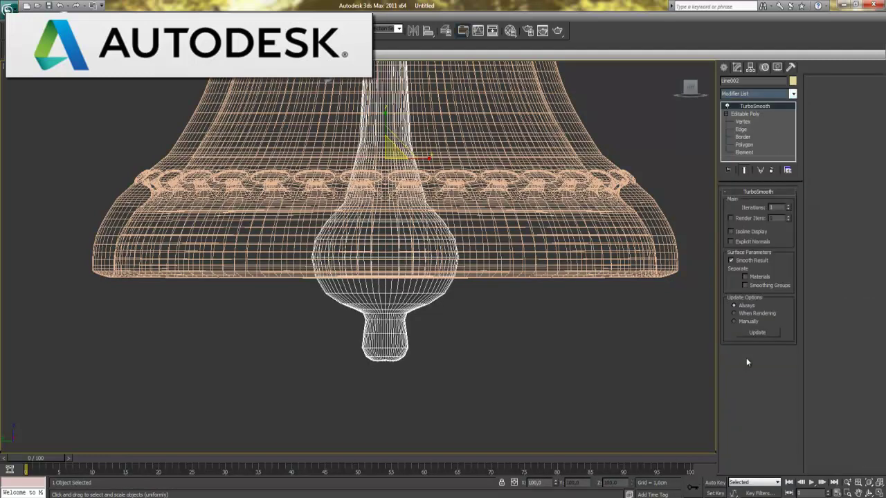
click(787, 206)
click(526, 344)
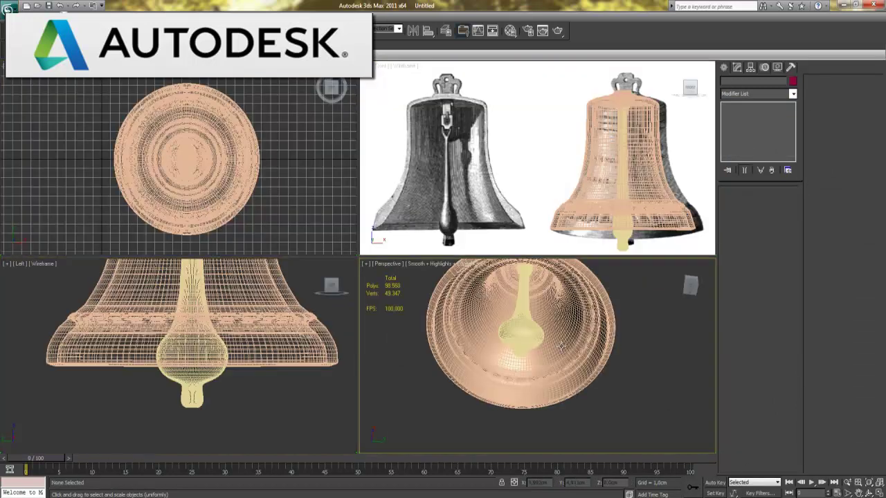
click(877, 490)
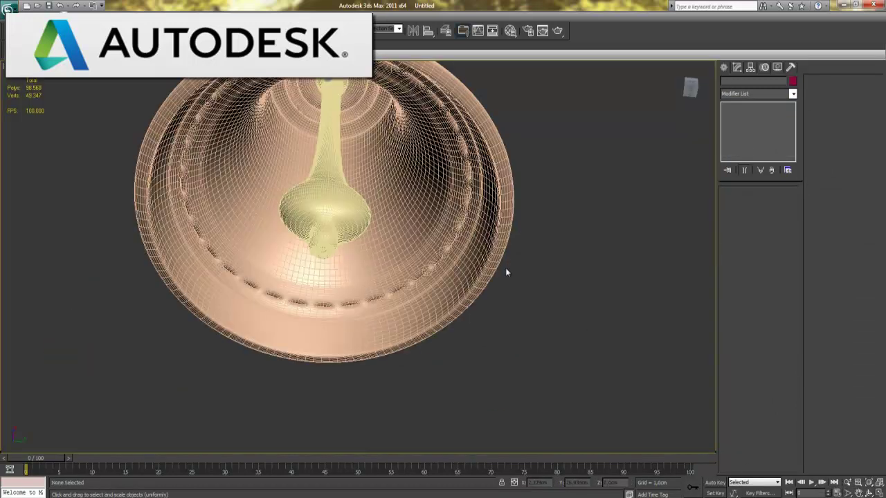
key(F4)
mouse_move(365, 185)
alt+middle_down()
mouse_move(453, 208)
mouse_move(498, 198)
mouse_move(549, 215)
mouse_move(429, 187)
mouse_move(444, 121)
mouse_move(366, 185)
mouse_move(366, 210)
mouse_move(371, 177)
mouse_move(380, 207)
alt+middle_up()
middle_drag(336, 245, 375, 251)
key(F4)
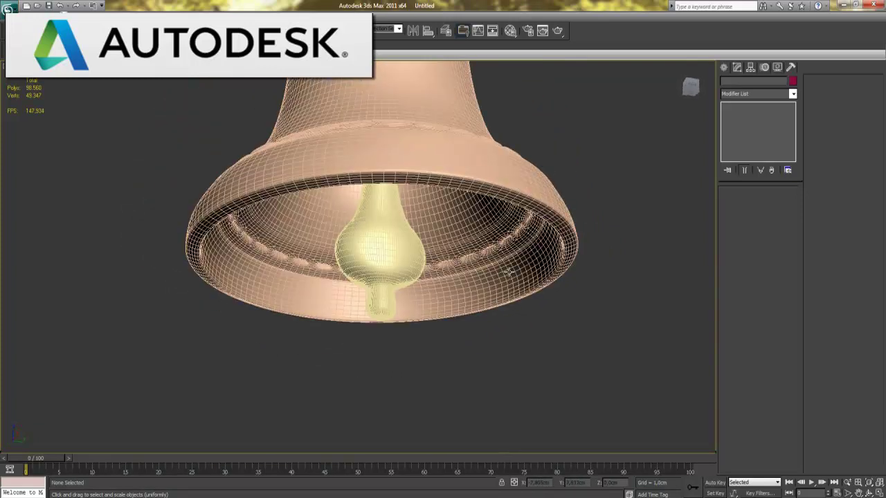
Select the clapper in the maximized side view and switch that view to Right.
click(879, 492)
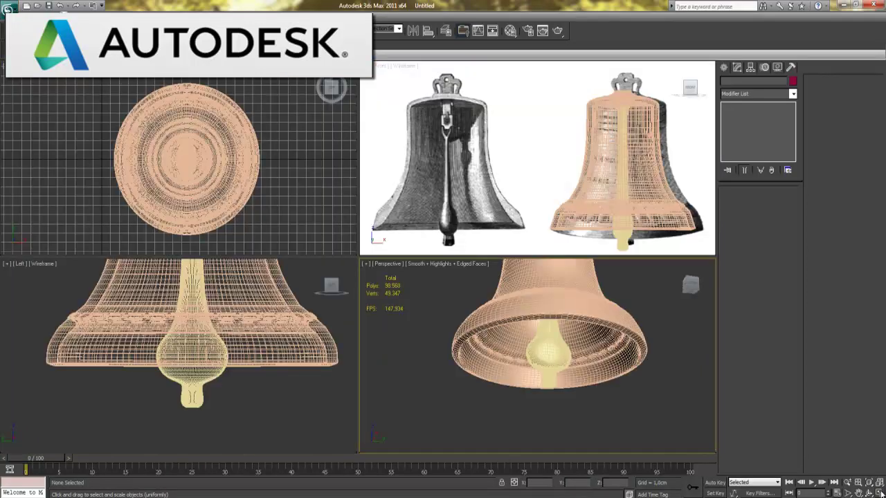
right_click(233, 356)
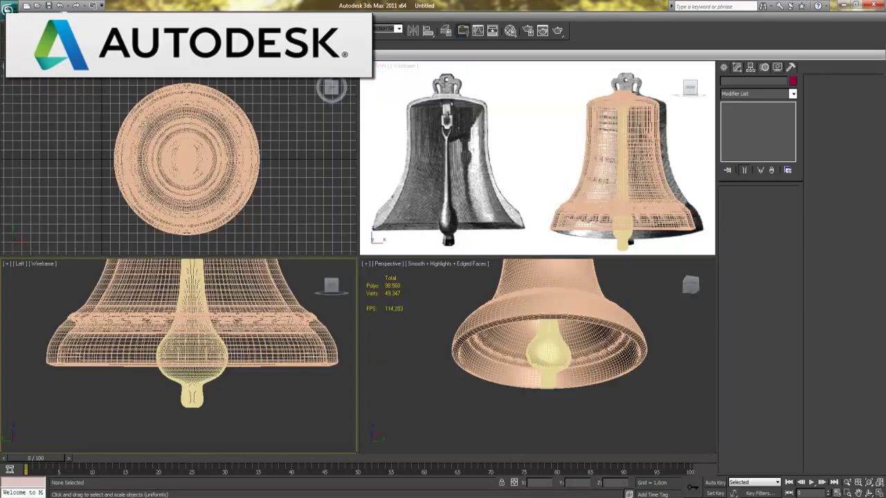
click(878, 493)
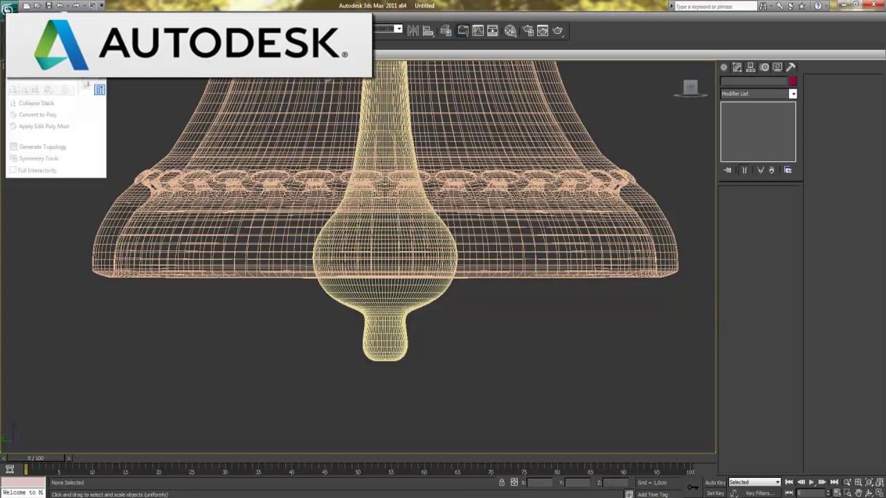
click(391, 286)
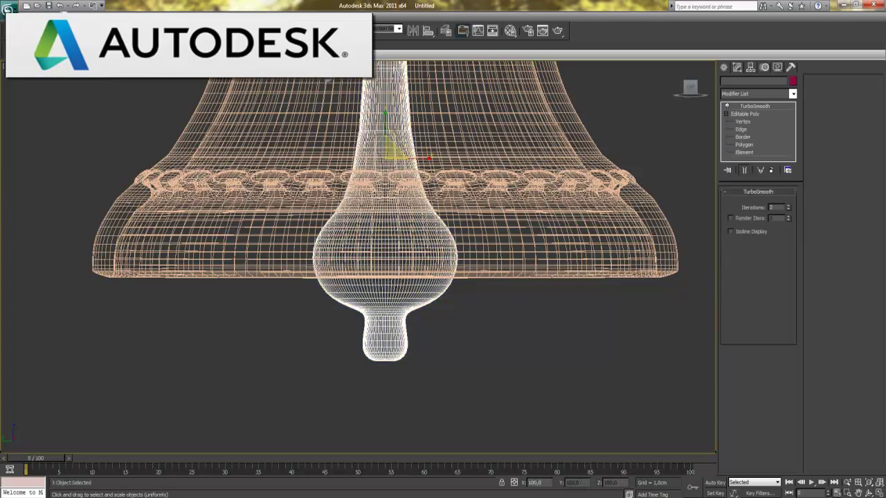
click(28, 66)
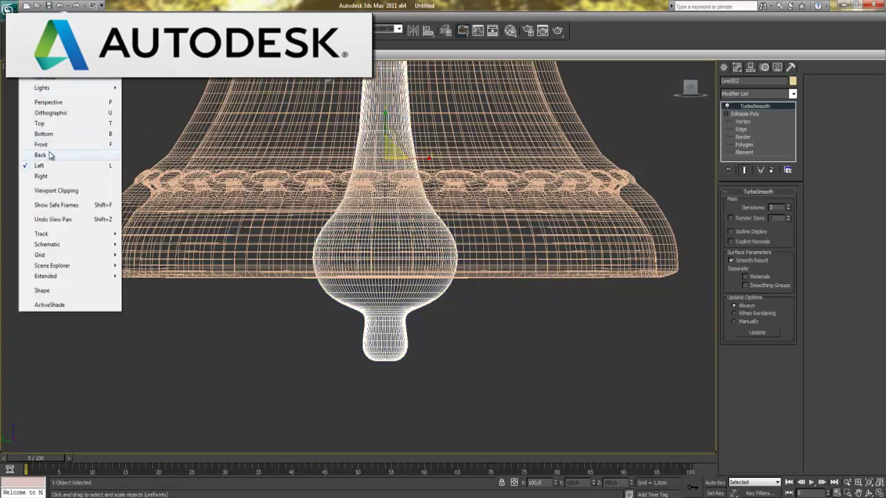
click(42, 176)
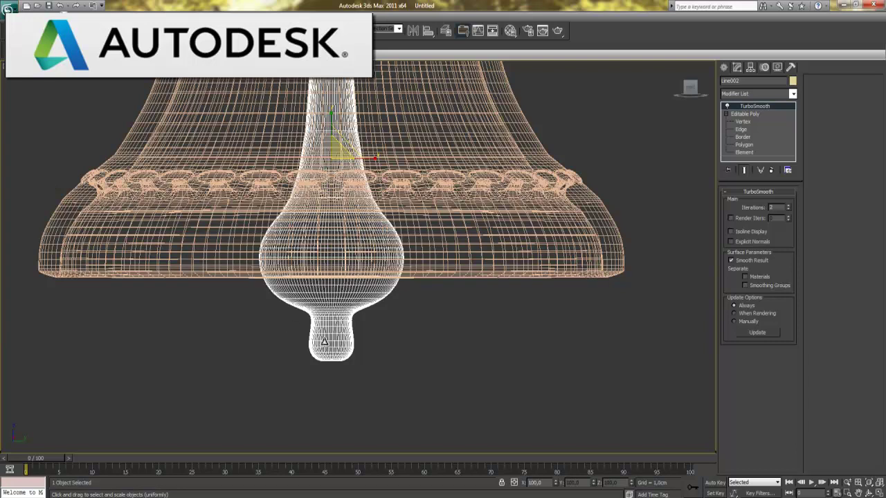
At the Editable Poly Polygon level, select the 64 polygons of the clapper's bulb.
click(744, 114)
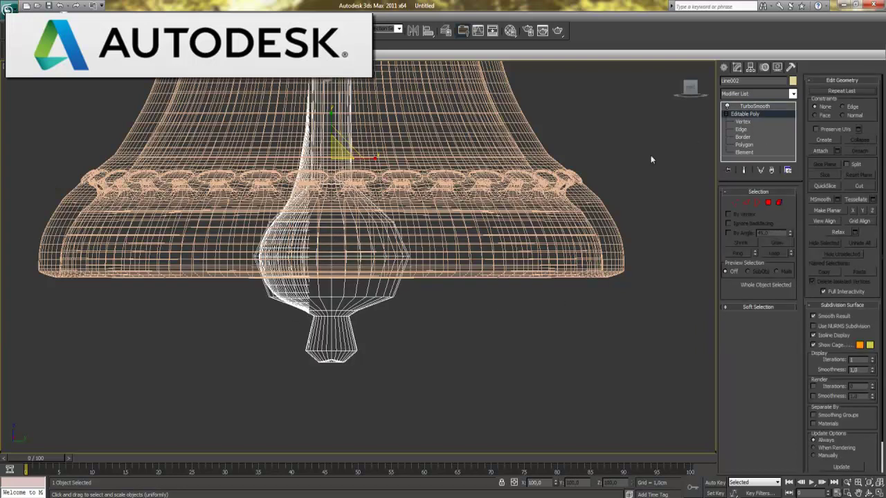
middle_drag(413, 289, 463, 311)
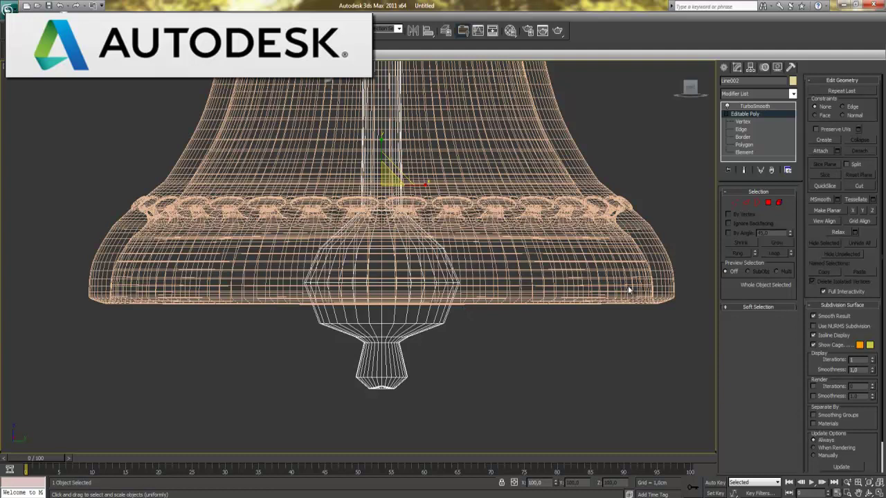
click(768, 202)
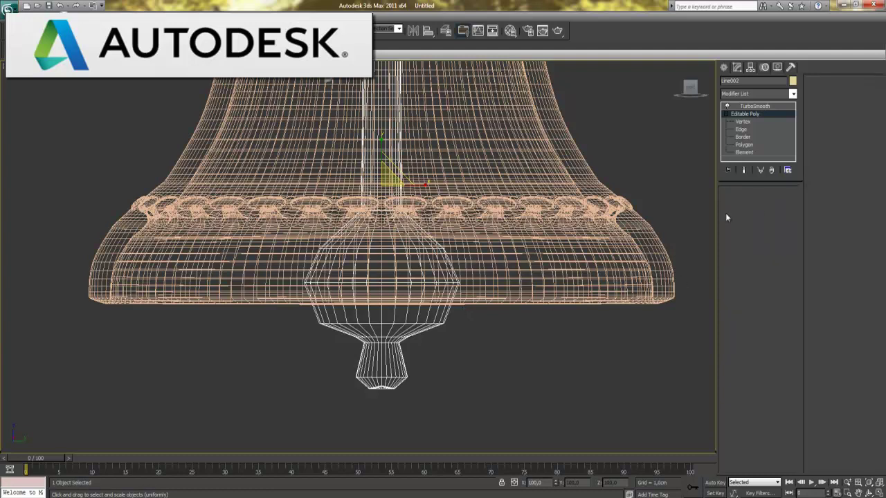
click(435, 312)
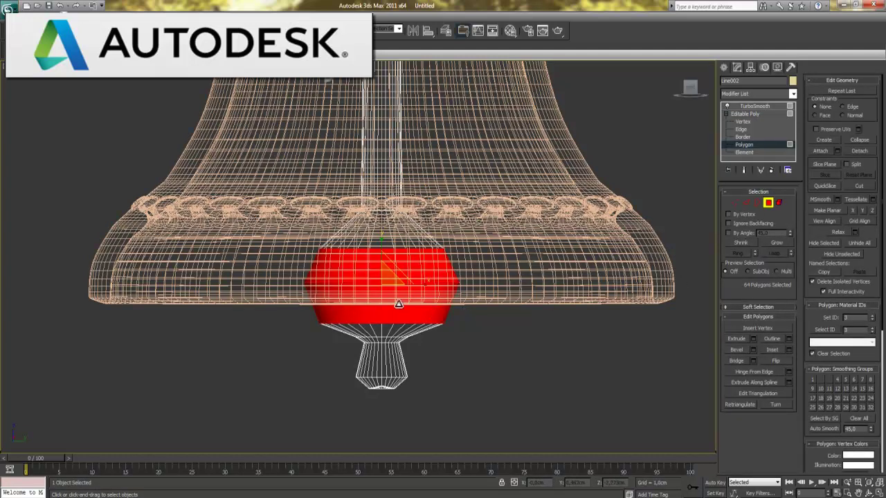
Switch to the Back view and scale the bulb polygons to 137% in X.
click(28, 67)
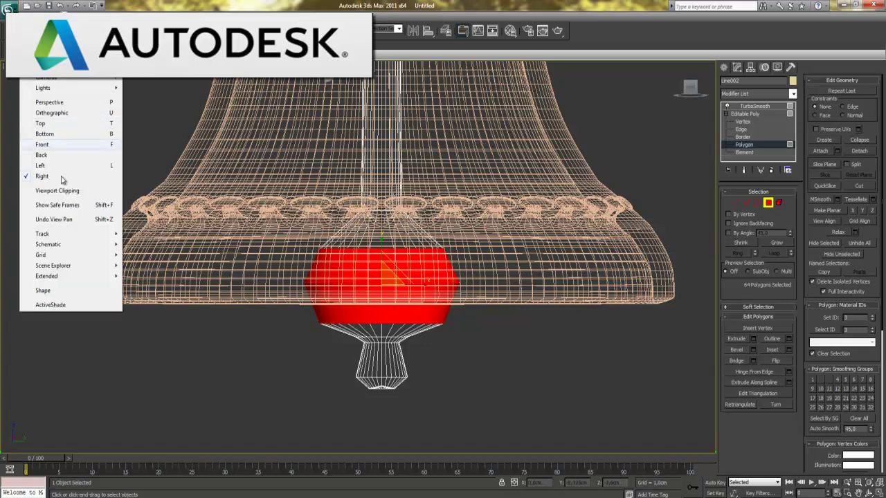
click(58, 157)
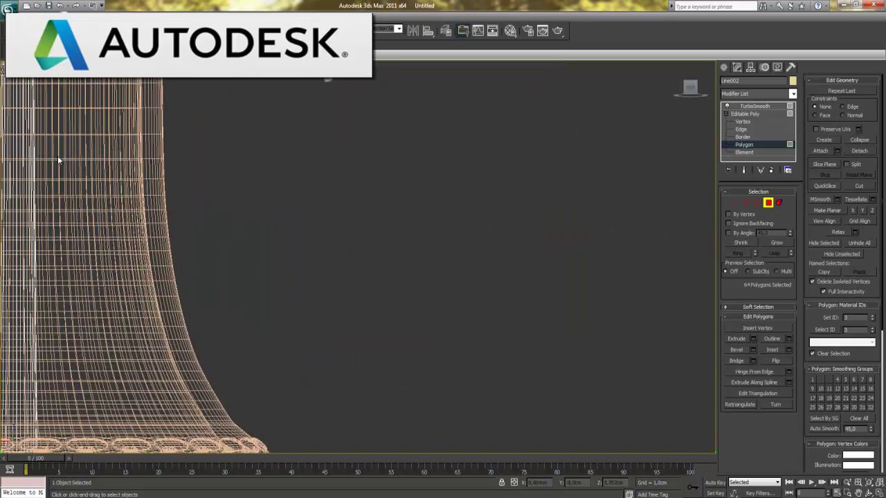
middle_drag(220, 340, 543, 237)
scroll(543, 237, down, 3)
scroll(453, 260, up, 2)
scroll(453, 260, up, 2)
scroll(416, 285, up, 3)
drag(415, 285, 429, 286)
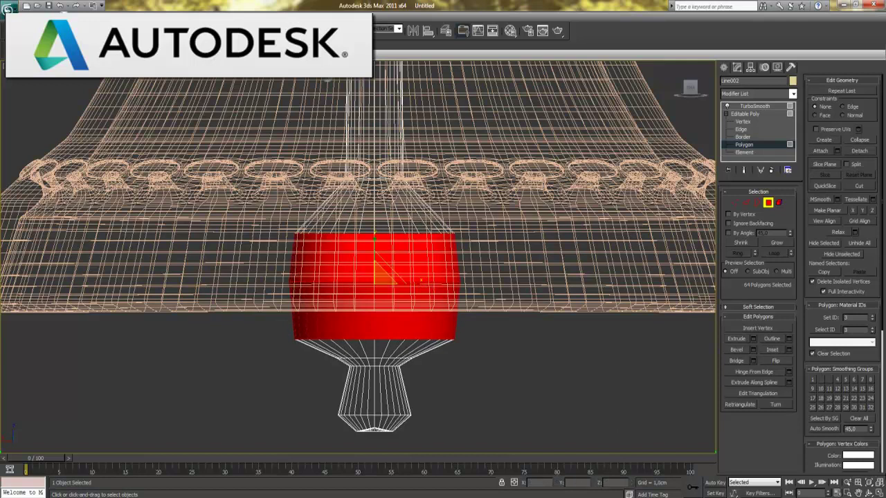
Rescale the bulb polygons in the Perspective view and return to TurboSmooth.
key(alt+w)
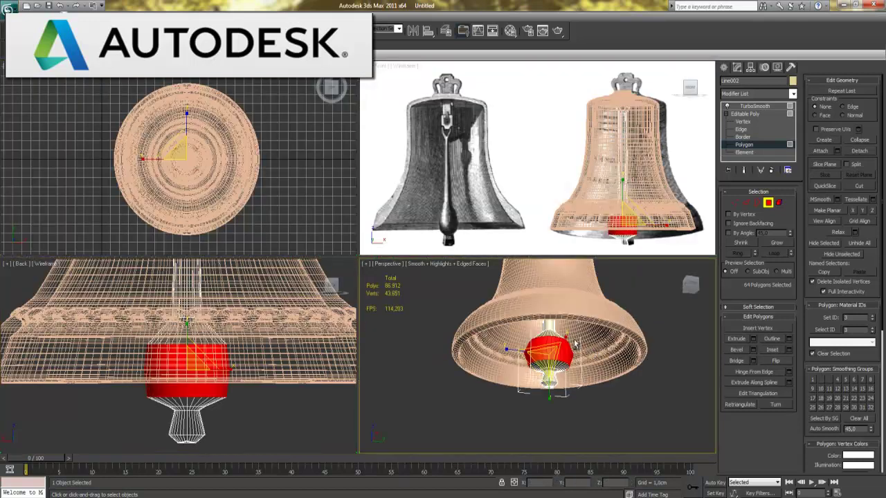
alt+middle_drag(547, 337, 440, 324)
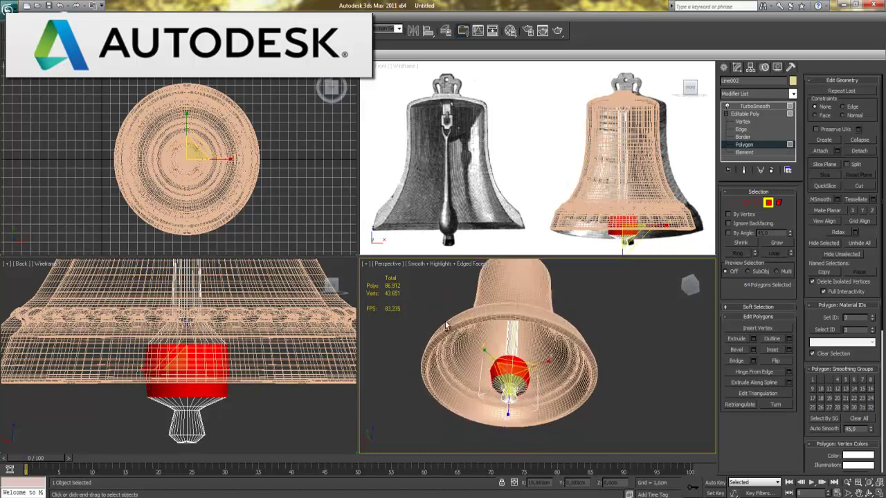
drag(440, 324, 484, 355)
alt+middle_drag(483, 355, 485, 325)
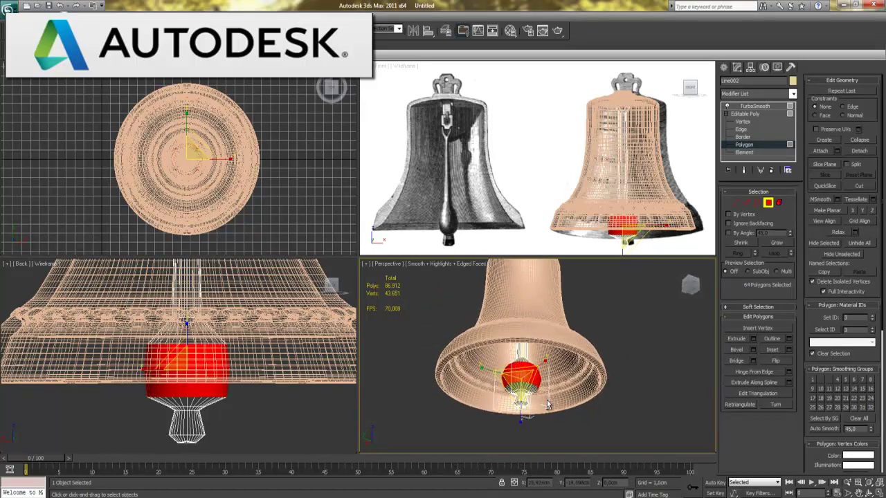
click(767, 203)
click(751, 107)
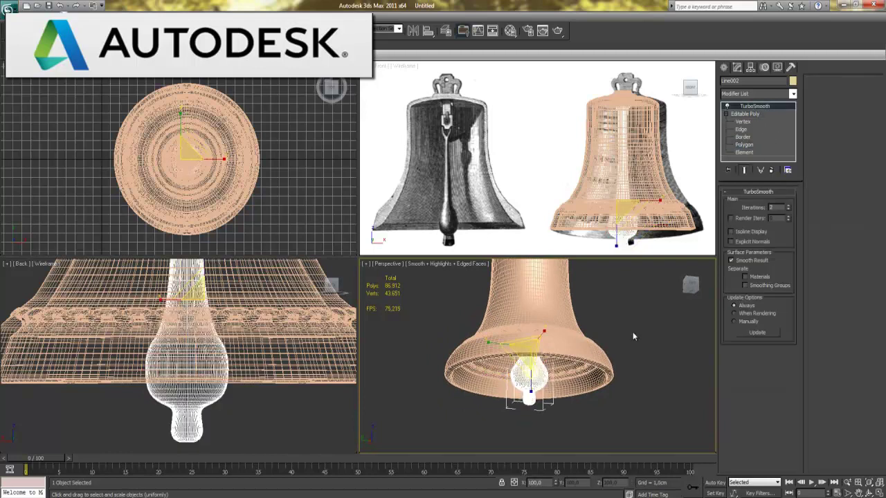
Inspect the bell in maximized Perspective, then reselect the clapper and open its Editable Poly level.
key(alt+w)
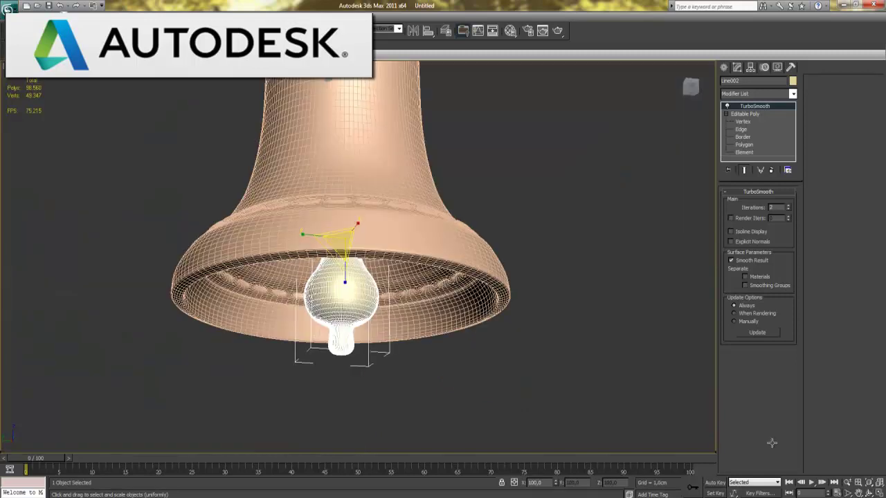
key(w)
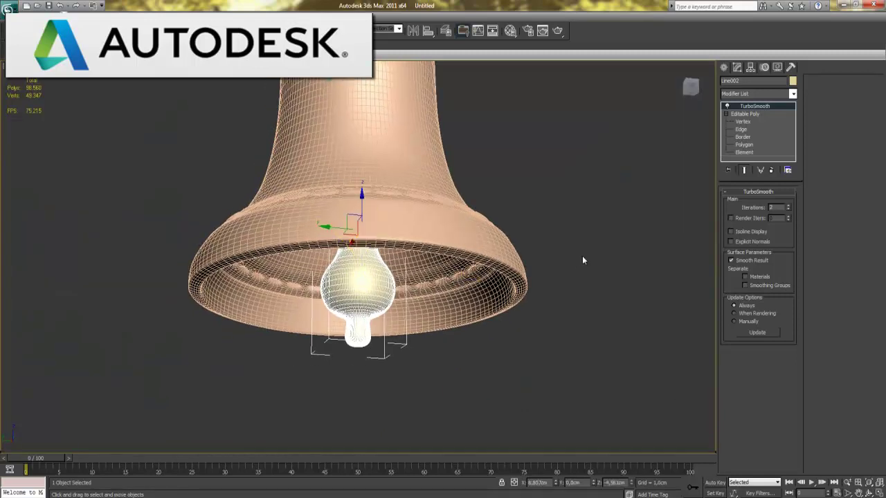
click(582, 257)
key(F4)
mouse_move(446, 339)
alt+middle_down()
mouse_move(487, 319)
mouse_move(503, 285)
mouse_move(523, 307)
alt+middle_up()
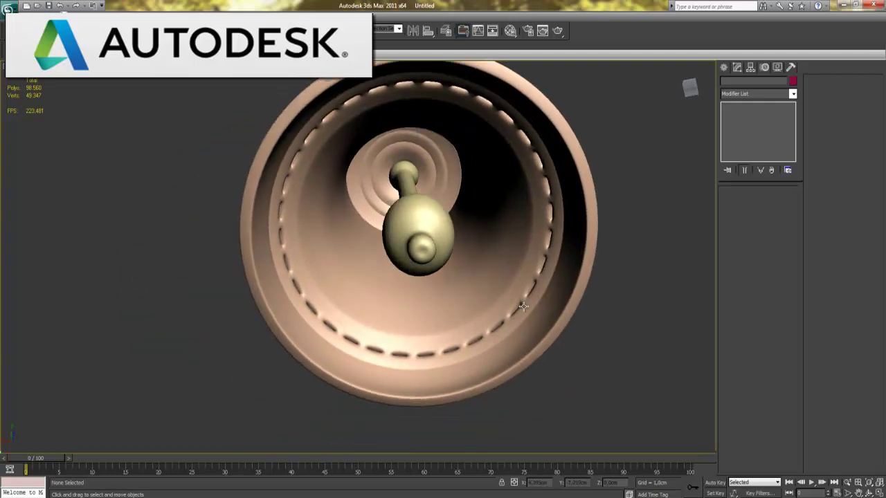
scroll(496, 318, up, 3)
alt+middle_drag(505, 276, 434, 309)
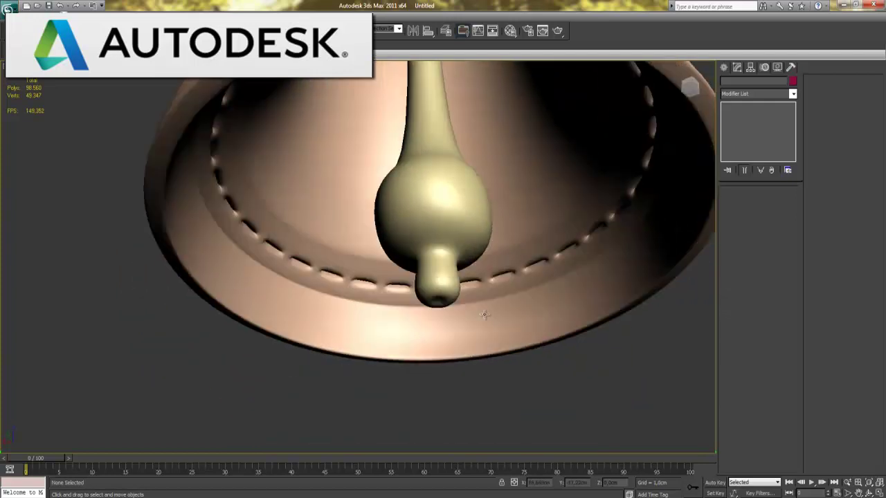
key(F4)
click(425, 259)
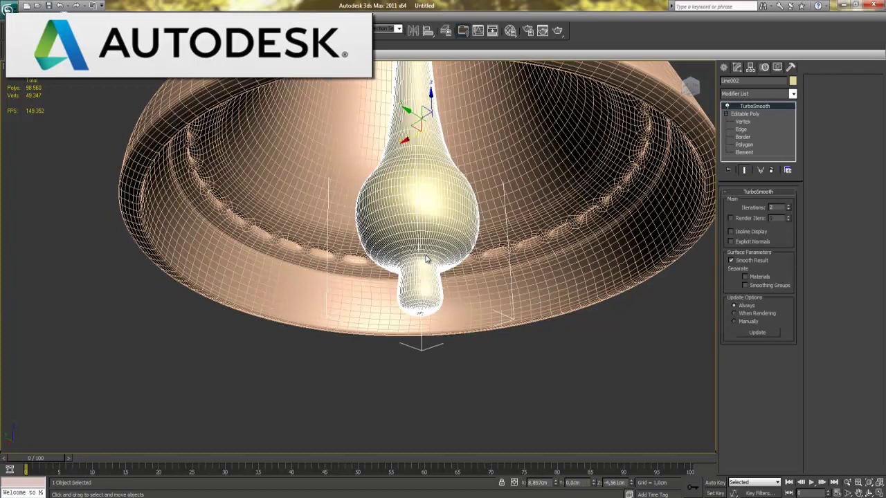
click(743, 115)
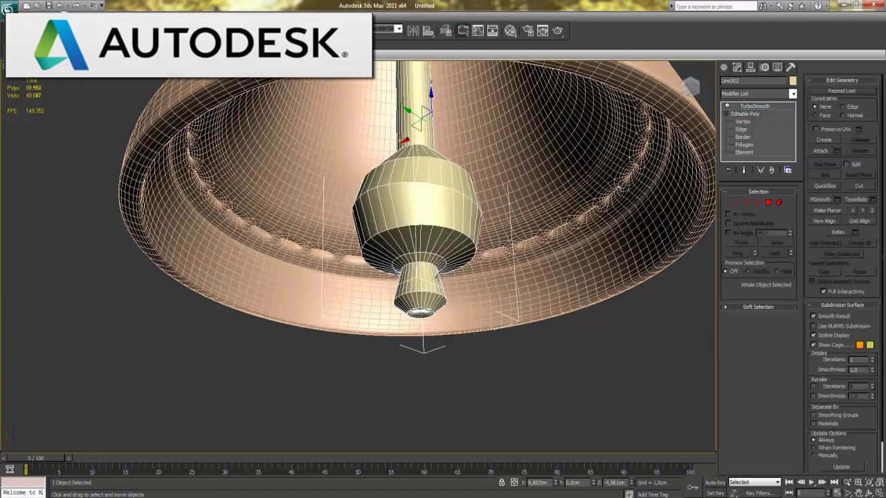
At Edge level, view the clapper from below and clear the stray vertex selection.
key(2)
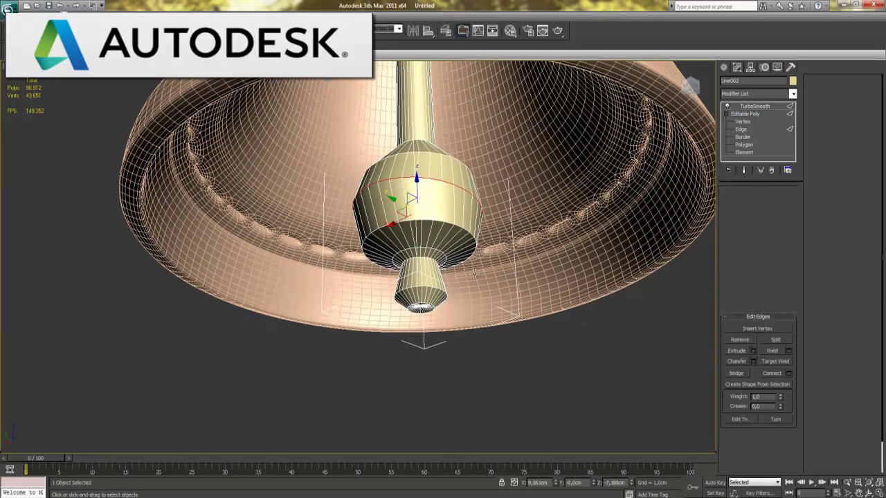
scroll(464, 277, up, 3)
alt+middle_drag(488, 291, 497, 327)
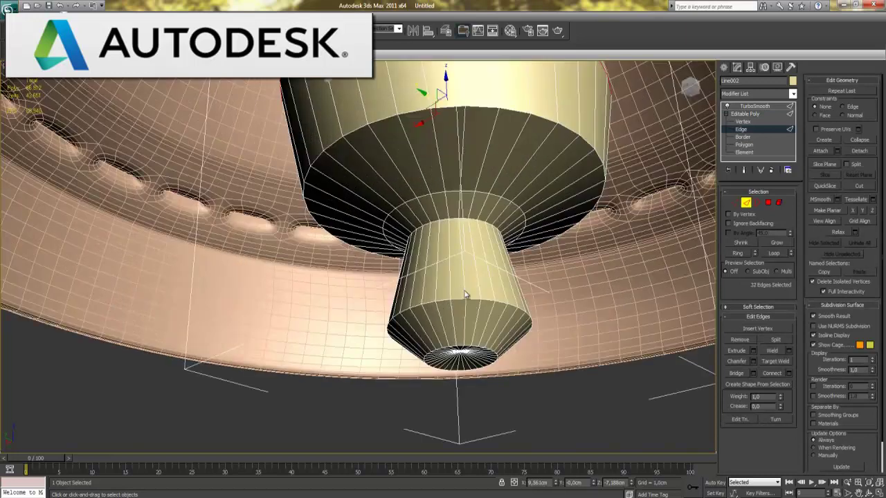
scroll(415, 173, up, 2)
scroll(415, 173, up, 2)
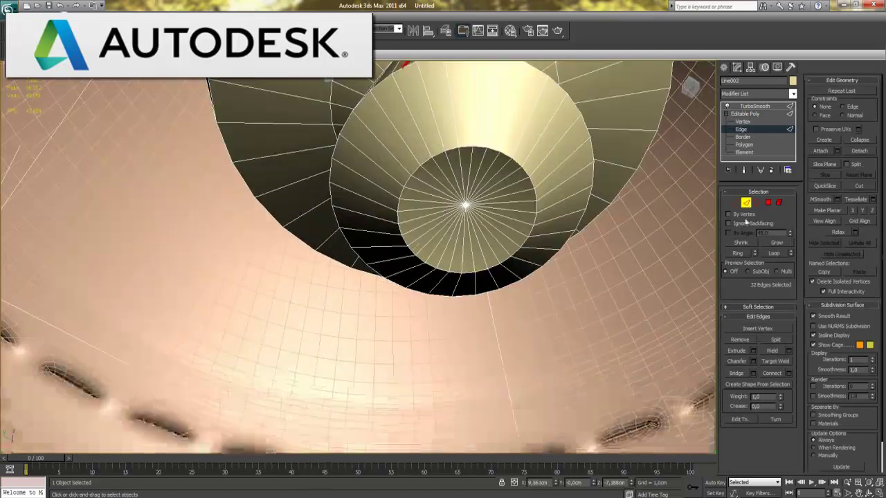
click(734, 202)
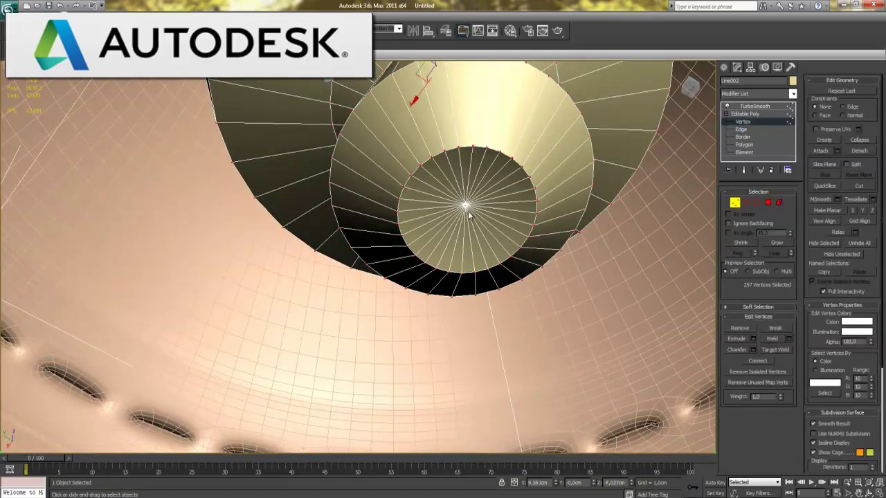
click(593, 367)
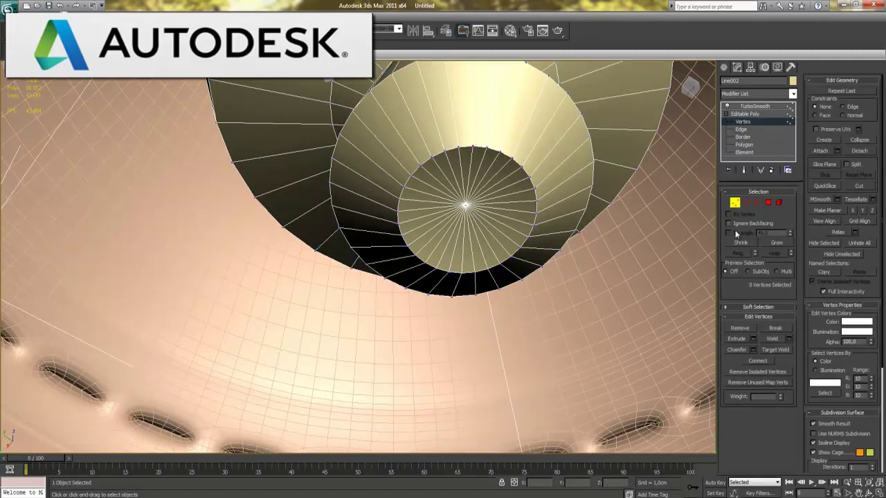
click(746, 203)
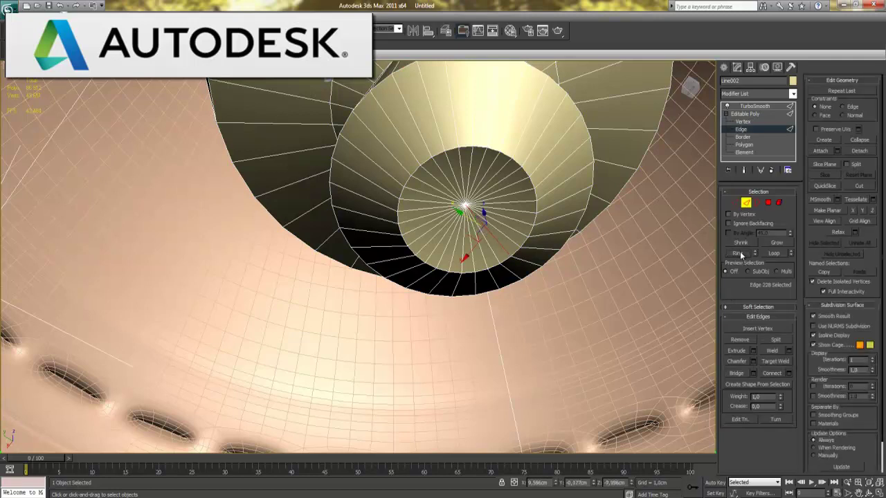
Try edge-loop selections on the cone's inner rim and up its side.
click(462, 147)
click(773, 254)
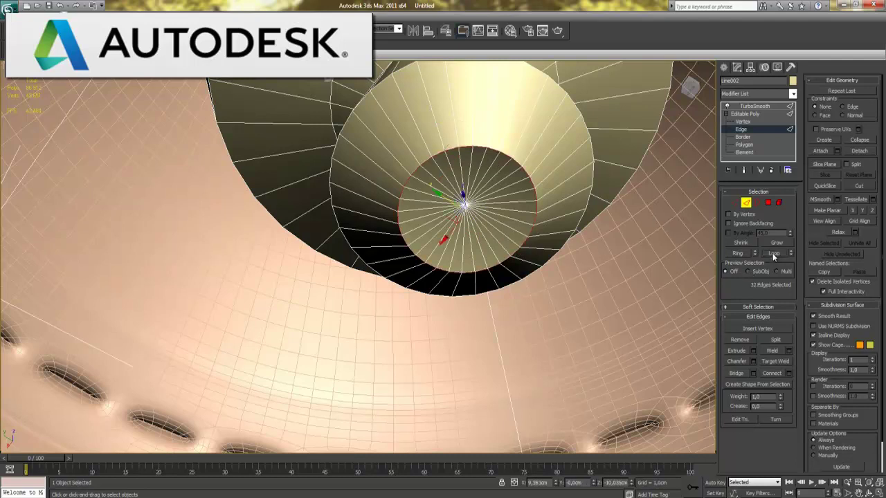
alt+middle_drag(509, 256, 480, 289)
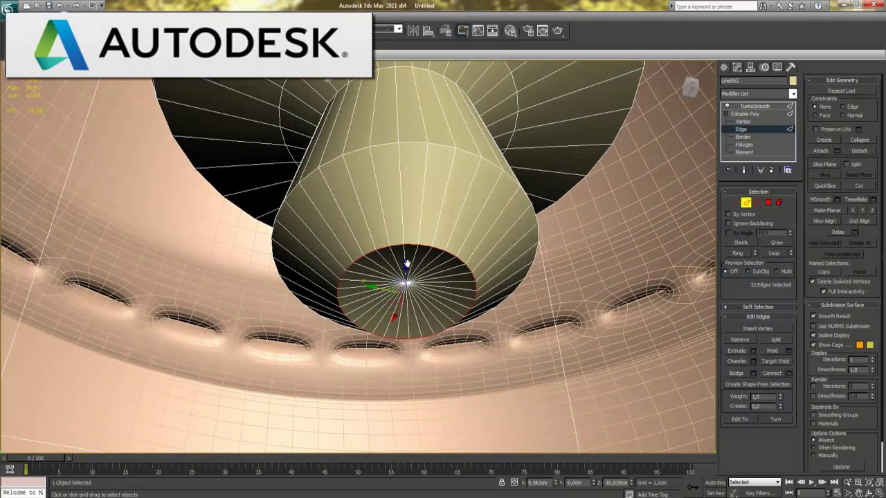
click(403, 252)
click(776, 255)
mouse_move(444, 232)
alt+middle_down()
mouse_move(413, 326)
mouse_move(458, 241)
alt+middle_up()
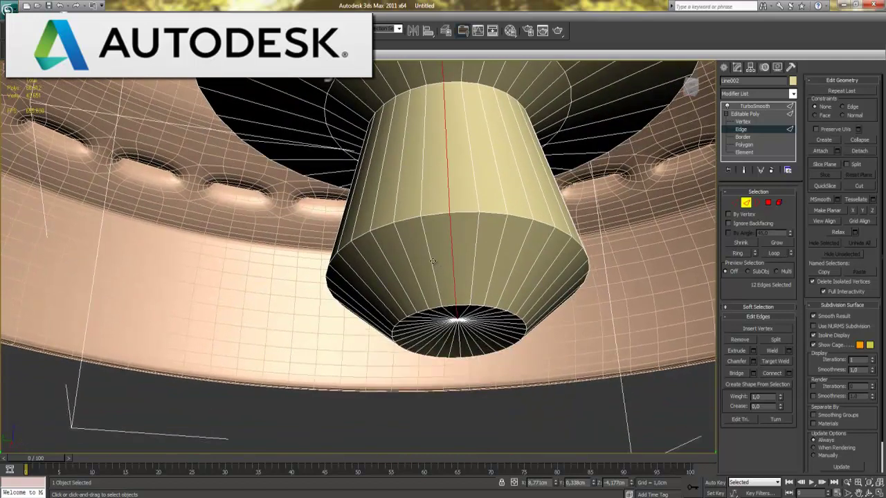
Ring-select the cone's vertical edges and connect them with a new loop at slide 64.
click(422, 209)
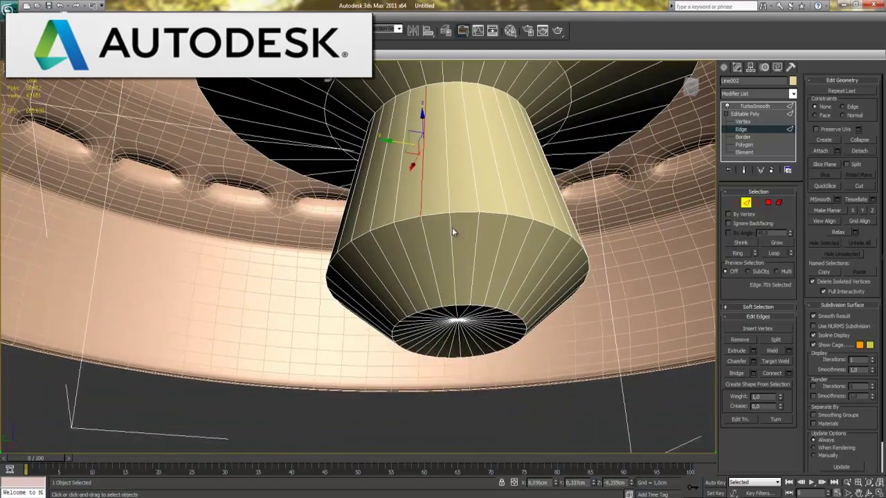
click(738, 253)
click(790, 373)
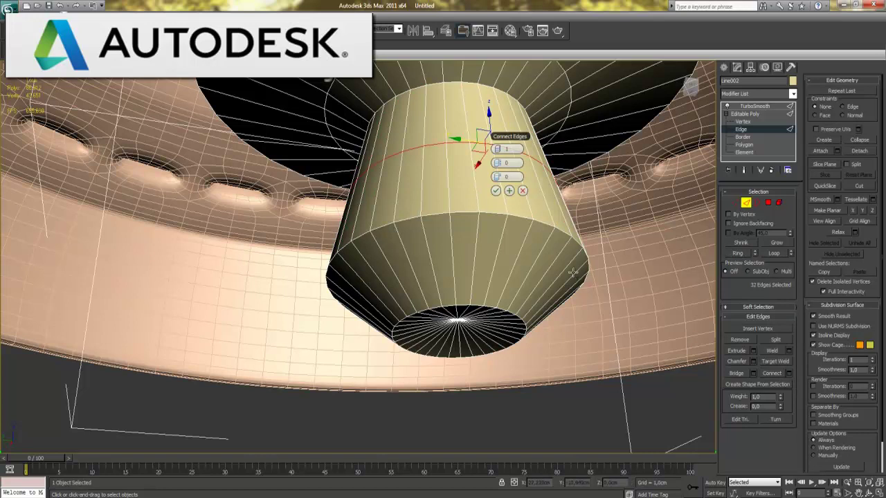
mouse_move(495, 177)
mouse_down()
mouse_move(620, 192)
mouse_move(590, 193)
mouse_up()
click(496, 191)
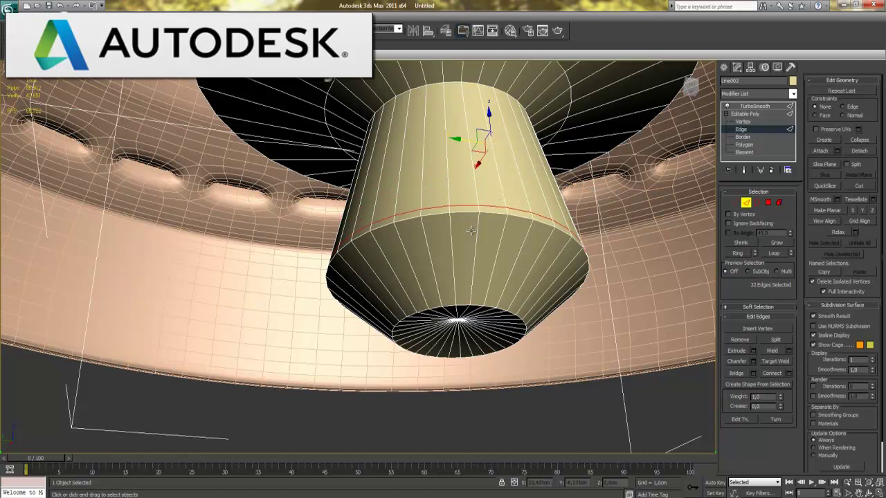
Connect the ring of 32 lower edges with a second loop near the opposite rim (slide -91).
click(474, 233)
click(738, 254)
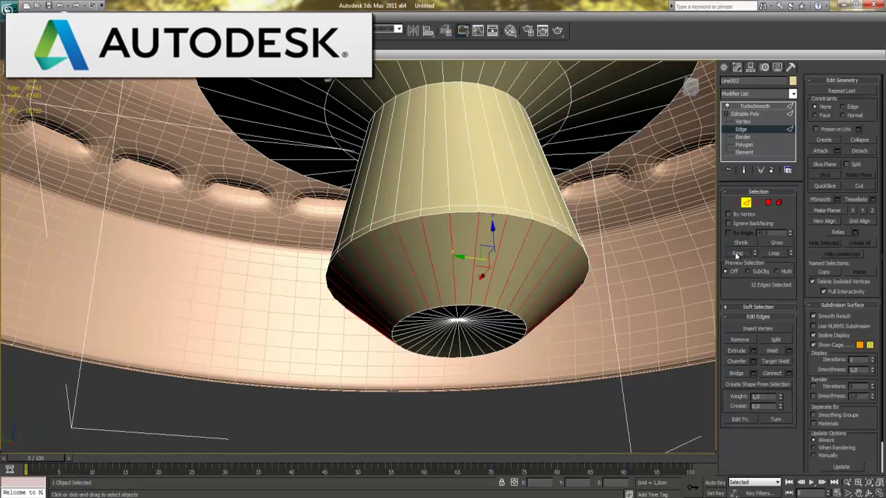
click(788, 373)
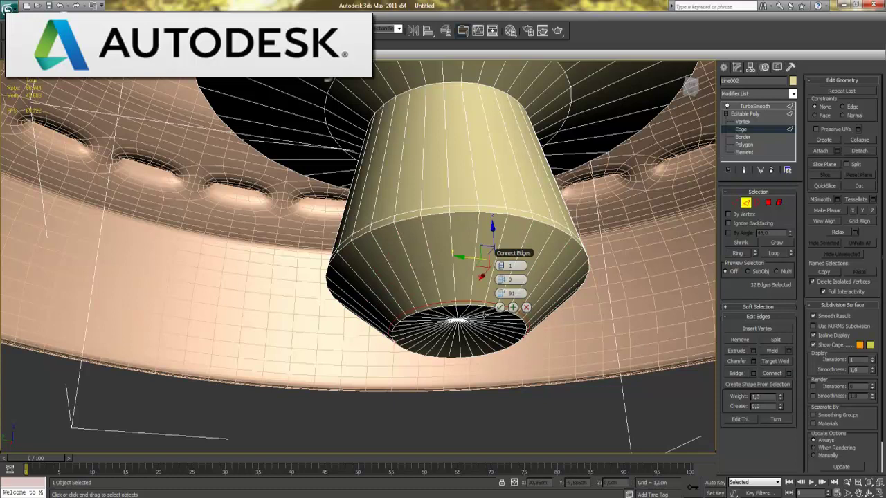
text(-)
key(Return)
click(499, 307)
Show the clapper smoothed, then orbit and zoom to look up at it from below.
click(739, 107)
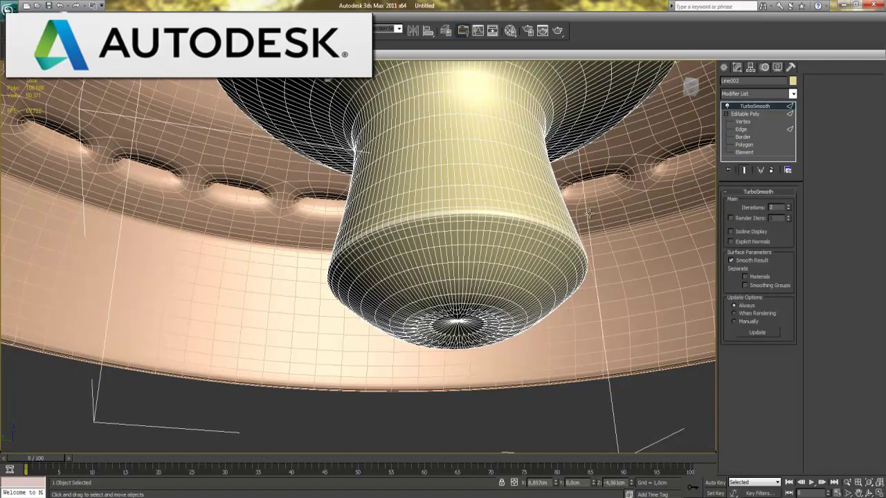
mouse_move(589, 147)
alt+middle_down()
mouse_move(632, 162)
mouse_move(537, 189)
mouse_move(518, 216)
mouse_move(576, 121)
alt+middle_up()
scroll(632, 162, up, 2)
scroll(631, 162, down, 3)
scroll(520, 214, up, 3)
scroll(518, 216, down, 2)
scroll(531, 128, up, 2)
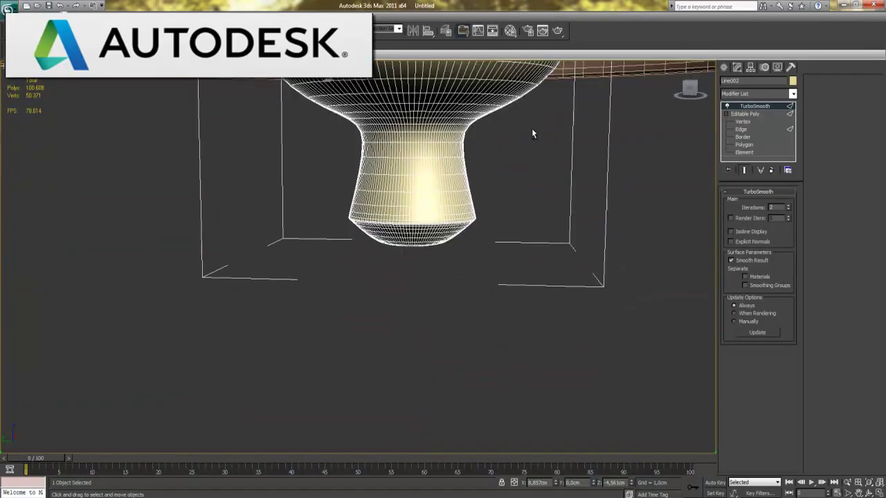
mouse_move(525, 159)
alt+middle_down()
mouse_move(501, 116)
mouse_move(510, 264)
mouse_move(497, 177)
alt+middle_up()
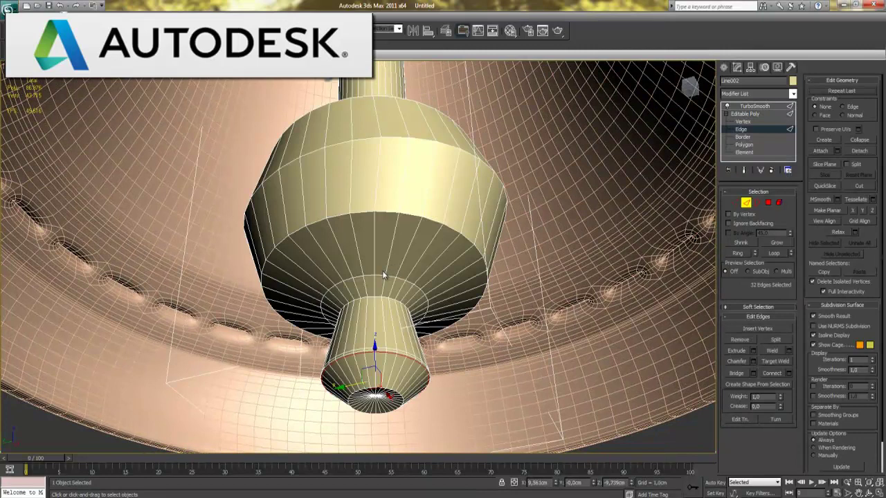
At Edge level, connect the ring of vertical shaft edges with a new loop at slide 95.
click(768, 106)
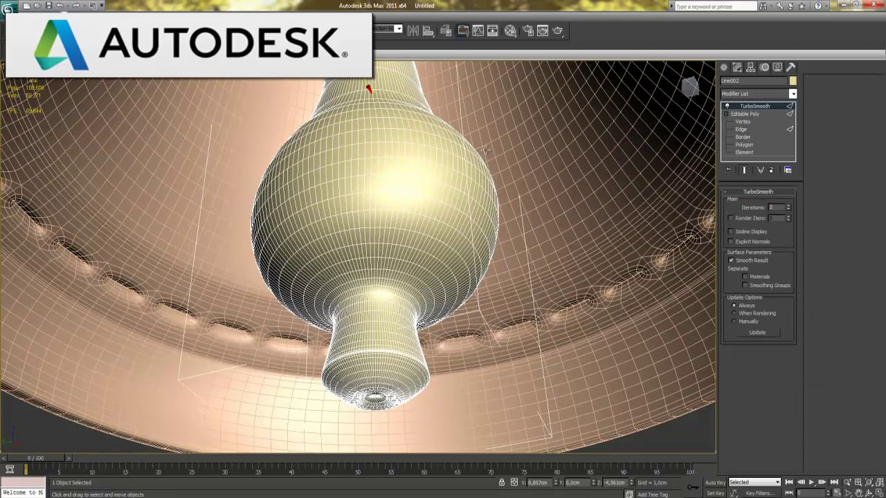
alt+middle_drag(496, 152, 478, 316)
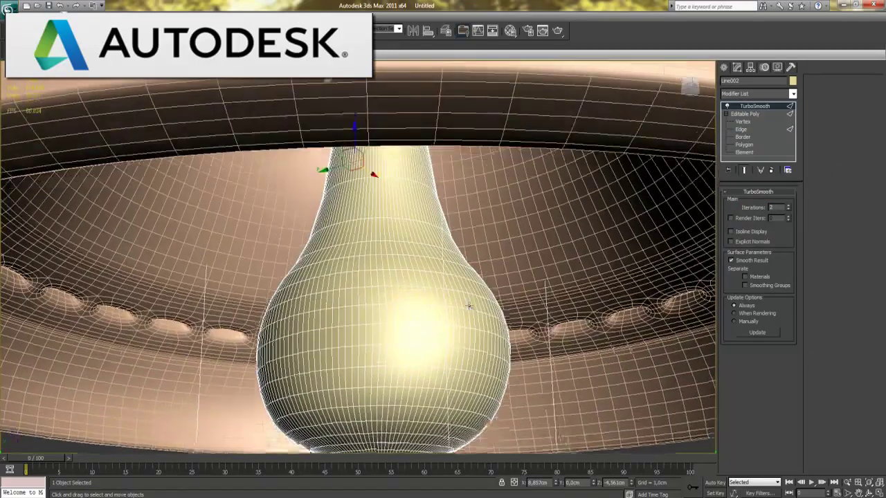
click(742, 129)
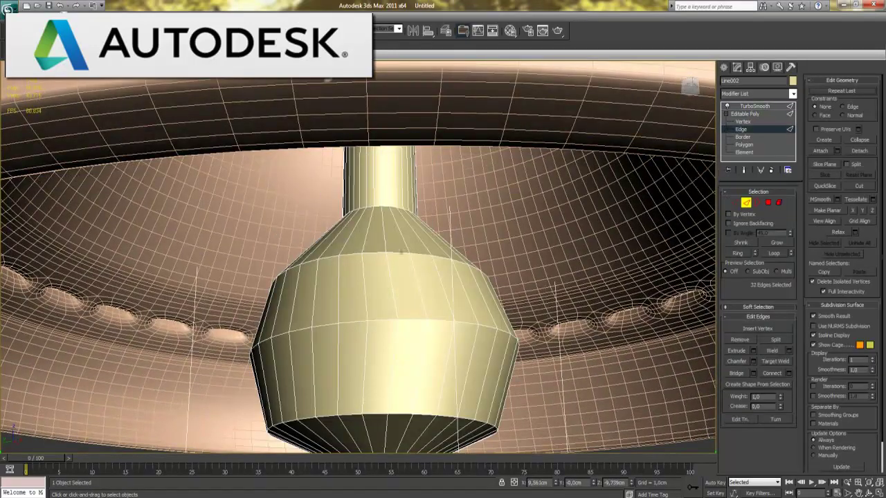
click(388, 200)
click(738, 254)
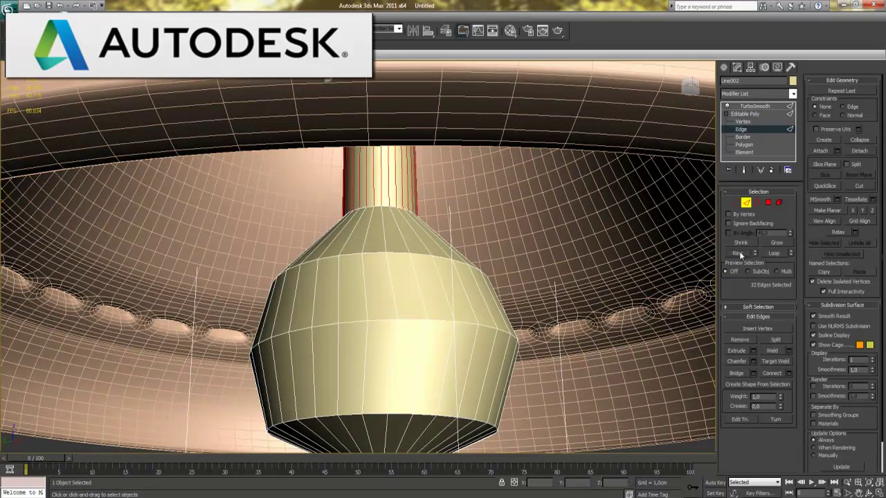
click(787, 373)
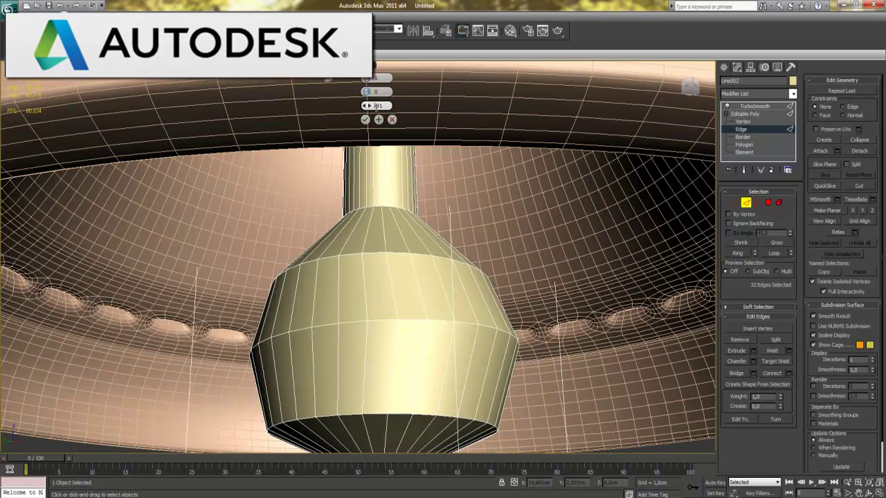
text(1)
key(Return)
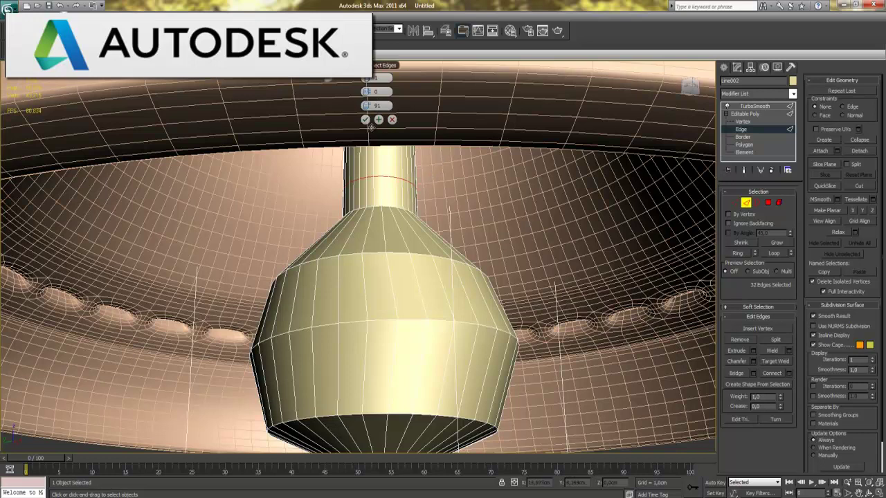
drag(368, 104, 365, 106)
click(365, 119)
Connect the ring of neck edges with a loop at slide -99 near the neck top, then restore smoothing.
click(383, 239)
click(738, 254)
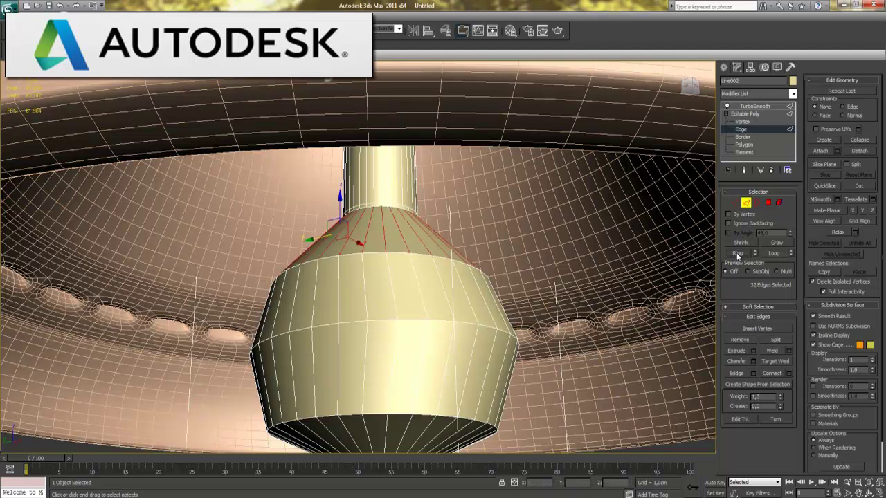
click(790, 373)
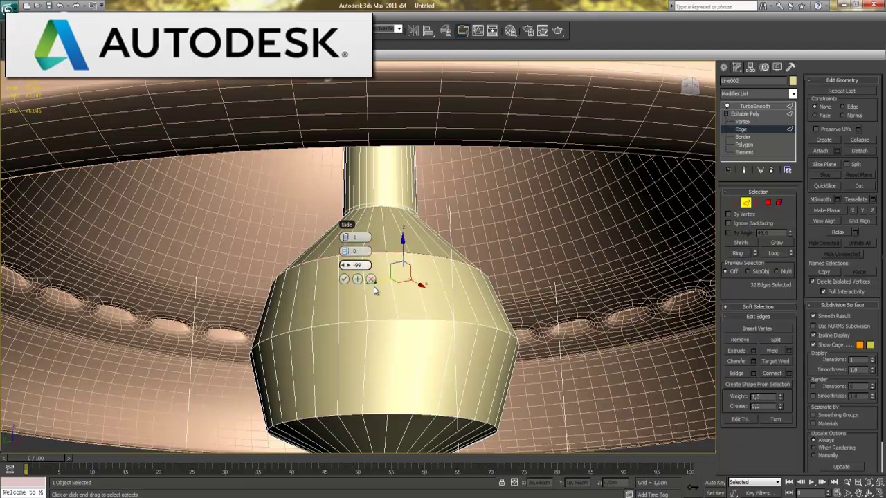
click(367, 265)
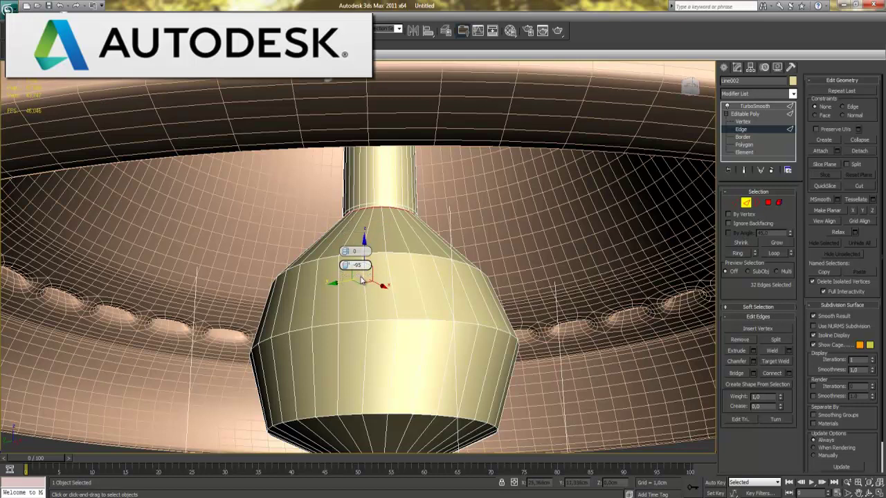
click(344, 279)
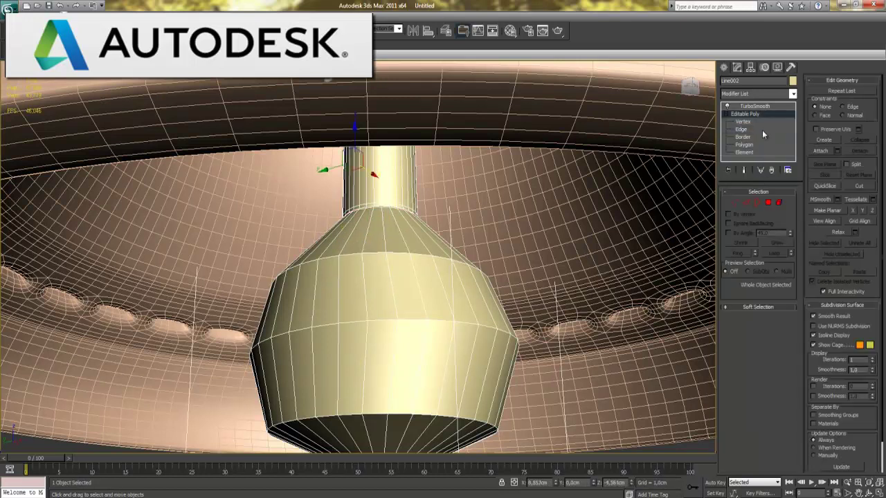
click(754, 106)
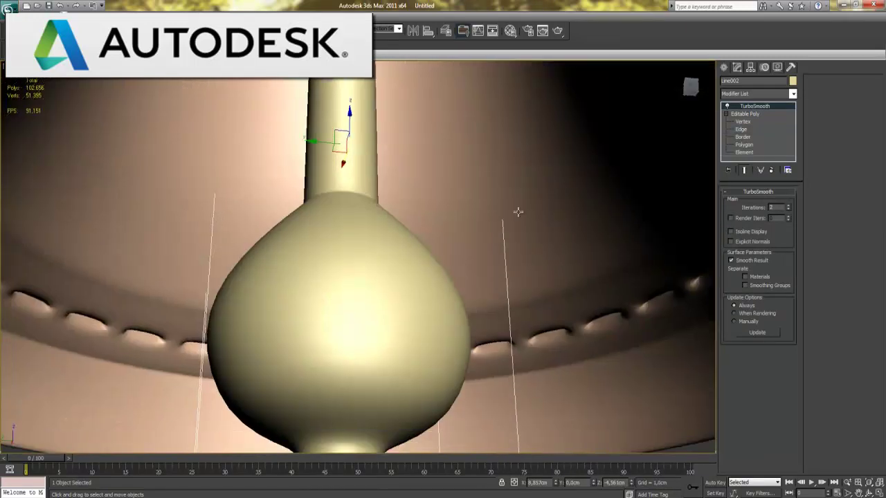
Zoom and orbit around the bell to look up inside at the smoothed clapper.
scroll(518, 211, down, 2)
scroll(516, 211, down, 3)
scroll(516, 213, down, 2)
mouse_move(504, 250)
alt+middle_down()
mouse_move(494, 277)
mouse_move(524, 243)
mouse_move(507, 282)
mouse_move(512, 268)
alt+middle_up()
scroll(508, 281, up, 2)
scroll(512, 270, down, 2)
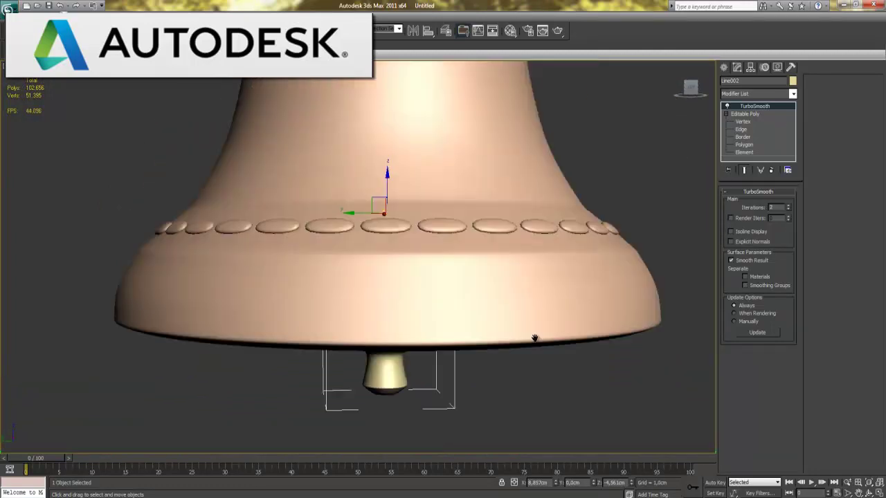
scroll(526, 315, down, 1)
scroll(505, 263, down, 1)
scroll(527, 292, down, 1)
mouse_move(527, 292)
alt+middle_down()
mouse_move(477, 250)
mouse_move(444, 185)
mouse_move(409, 184)
mouse_move(397, 259)
mouse_move(405, 291)
alt+middle_up()
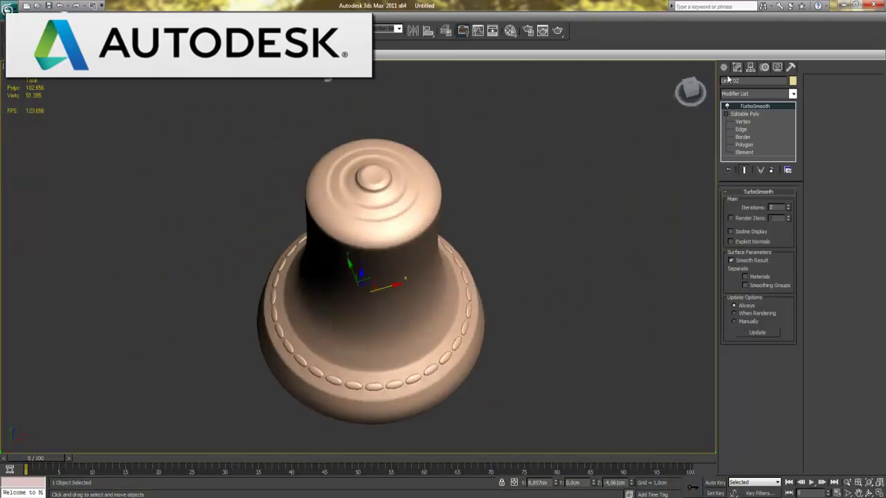
In the four-view layout, smooth-shade the Back, Top and Front views, hide the top grid and deselect the bell.
key(alt+w)
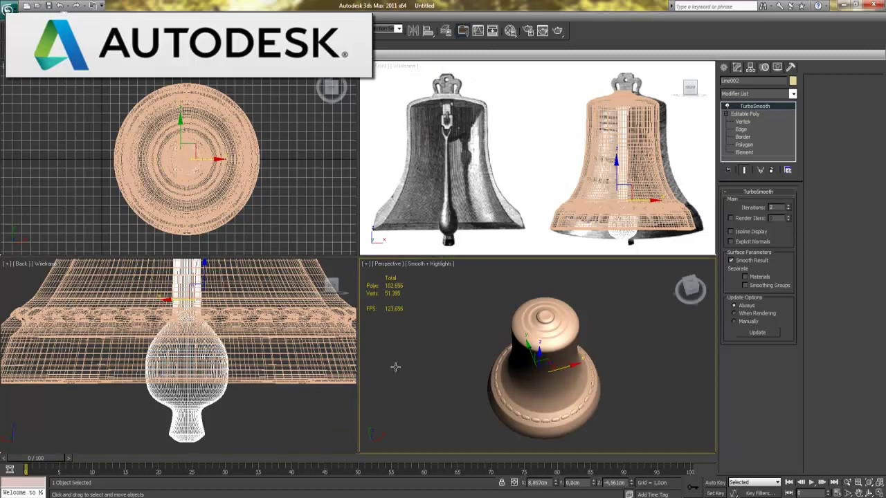
key(F3)
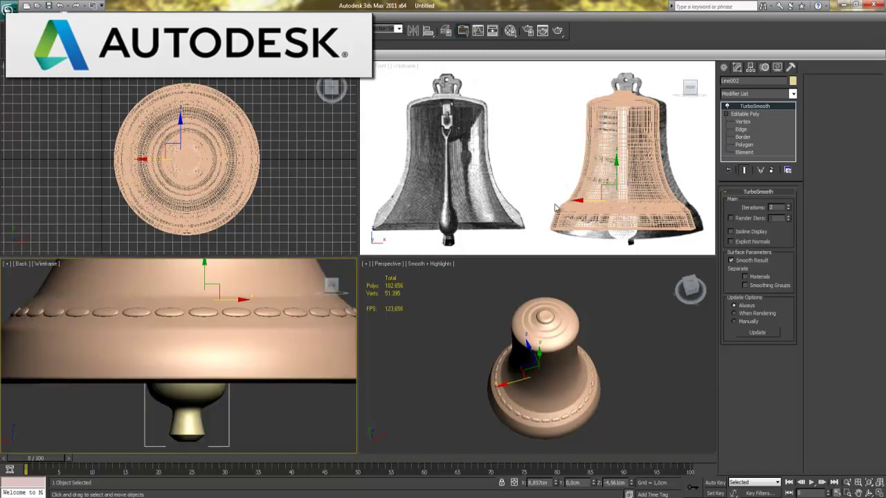
right_click(296, 166)
key(F3)
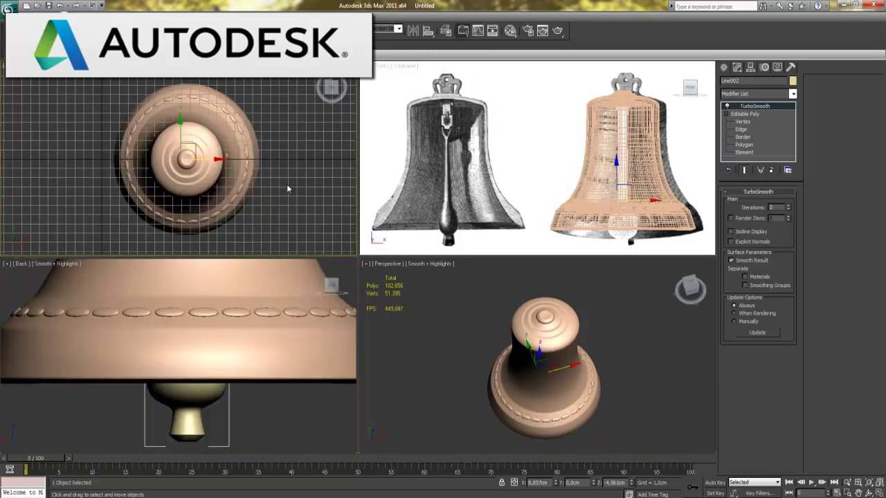
key(g)
click(293, 194)
right_click(505, 209)
key(F3)
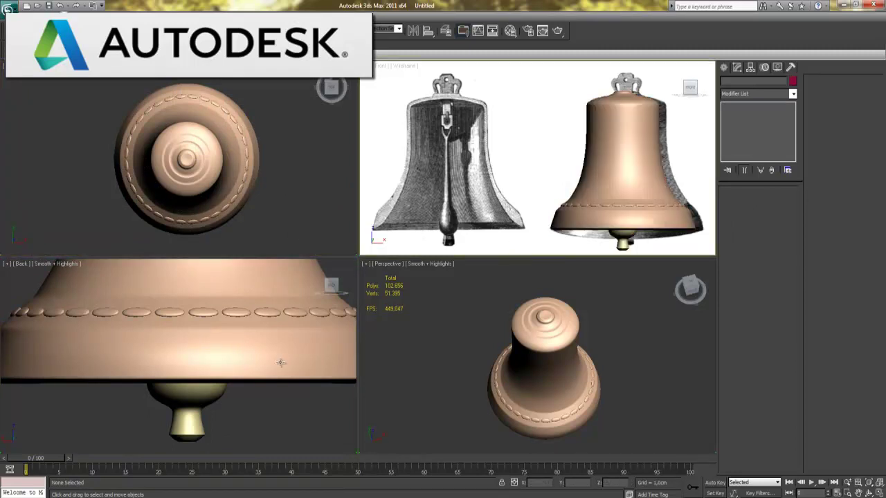
Maximize the Back view and zoom out to frame the whole bell.
right_click(305, 395)
key(alt+w)
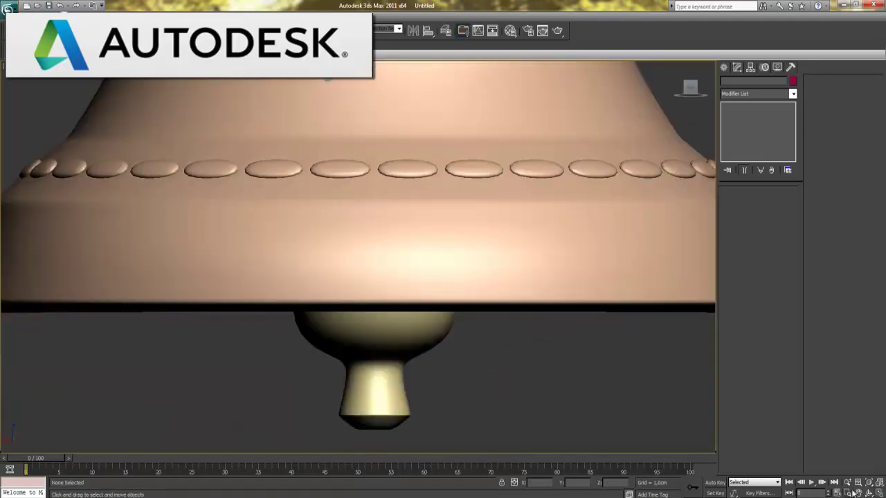
scroll(505, 402, down, 2)
scroll(508, 395, down, 2)
scroll(506, 388, down, 1)
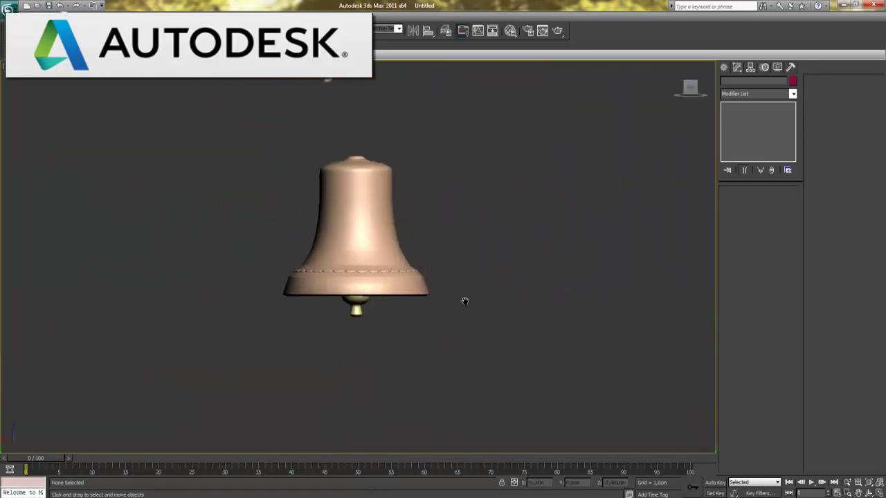
scroll(458, 328, up, 2)
scroll(457, 329, up, 1)
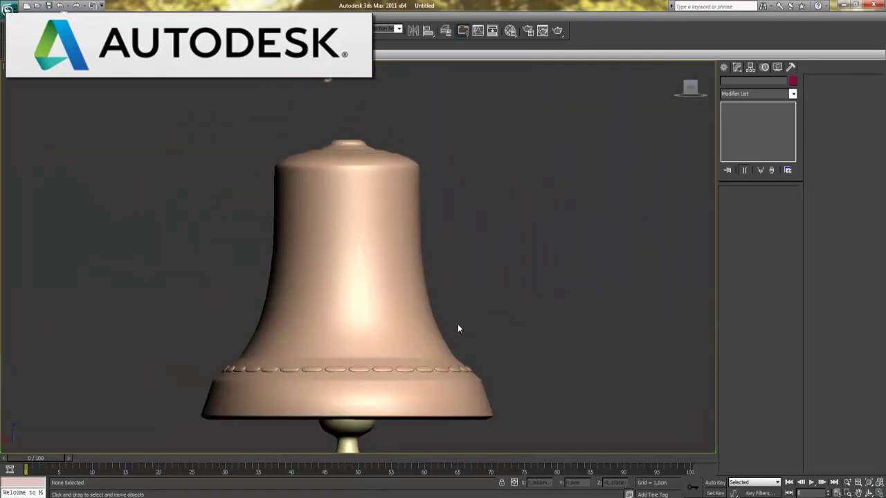
Create a small torus and move it onto the top of the bell.
click(723, 67)
click(727, 83)
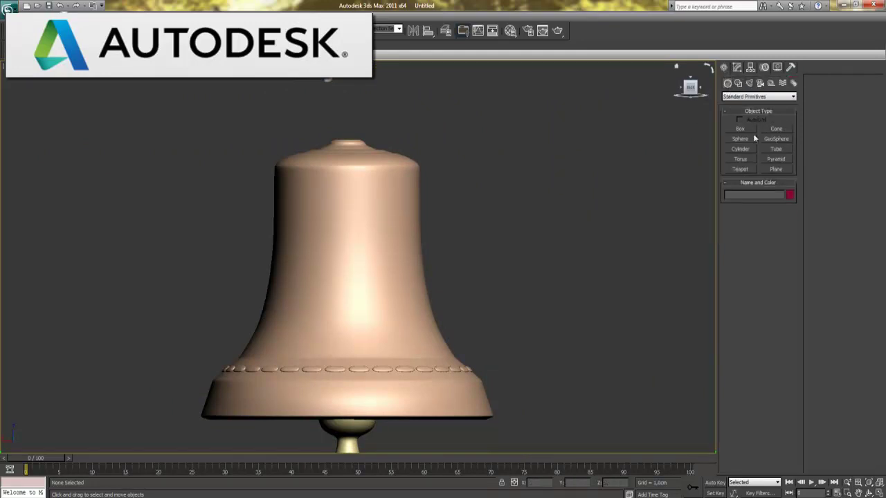
click(740, 158)
mouse_move(522, 186)
mouse_down()
mouse_move(559, 213)
mouse_move(542, 203)
mouse_up()
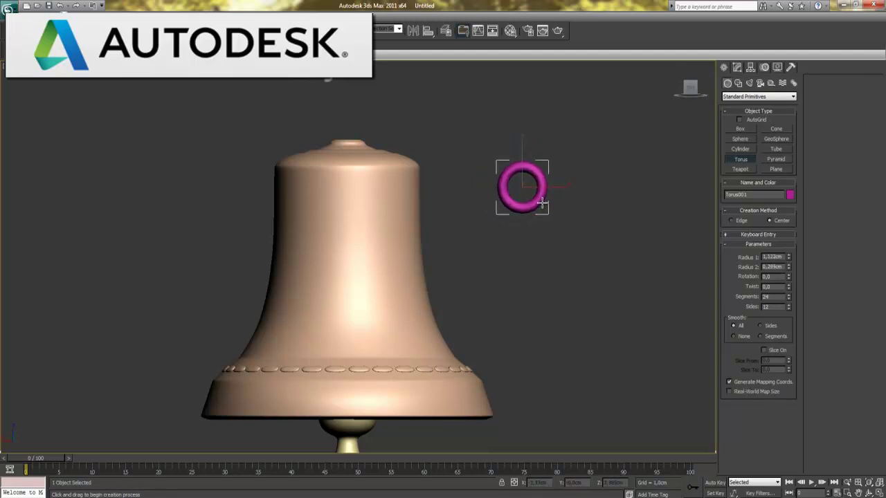
right_click(543, 203)
drag(532, 170, 358, 104)
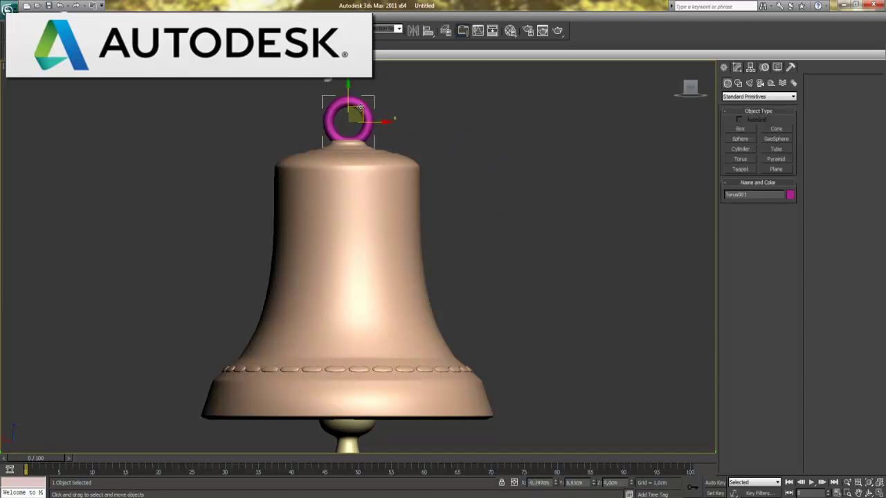
mouse_move(420, 133)
middle_down()
mouse_move(435, 221)
mouse_move(454, 192)
middle_up()
scroll(435, 222, up, 4)
drag(373, 154, 367, 177)
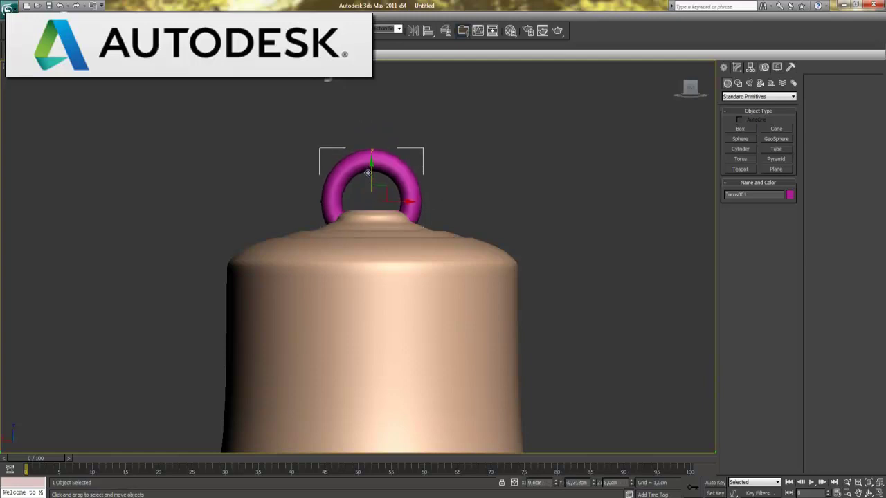
Position the torus on the bell's crown in a maximized Perspective view.
click(736, 68)
key(alt+w)
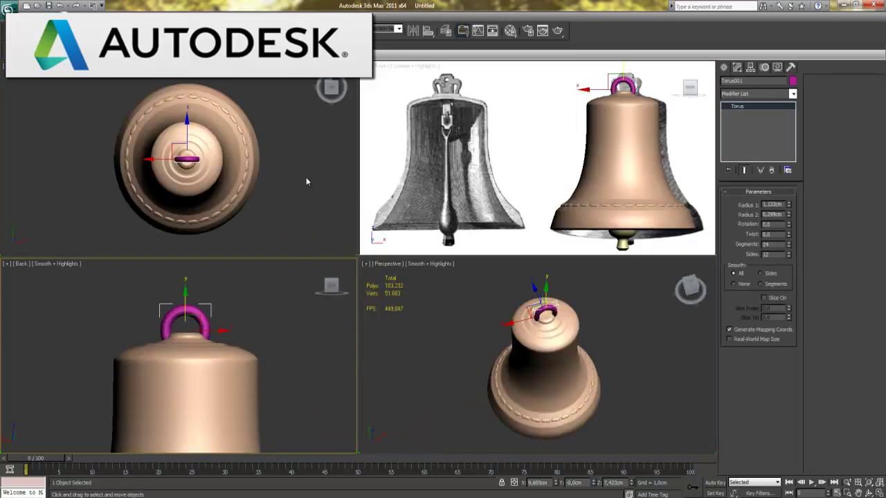
right_click(315, 162)
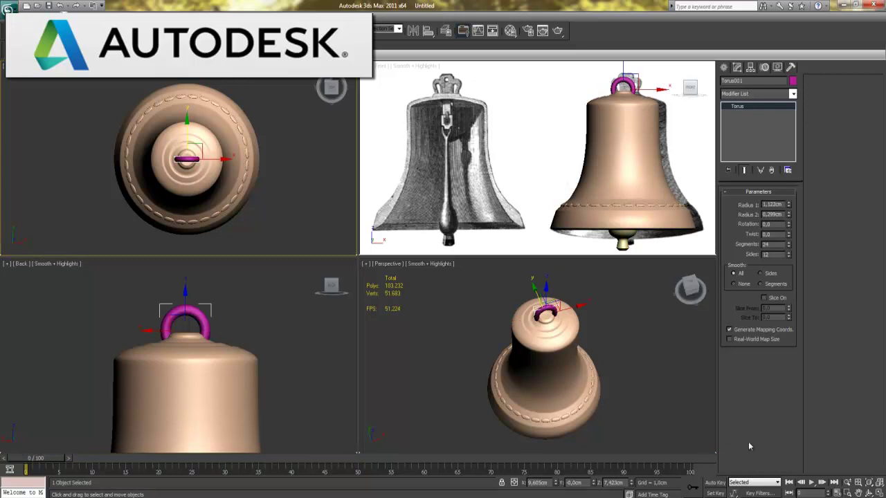
right_click(577, 323)
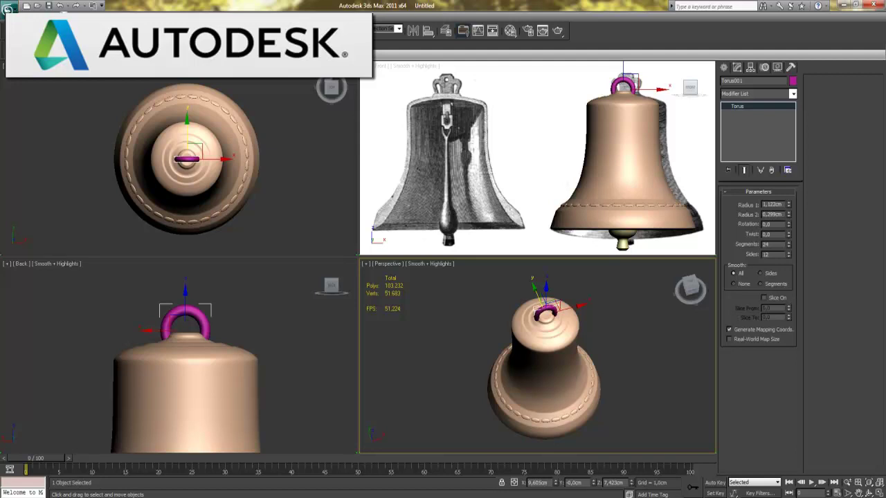
key(alt+w)
scroll(483, 296, up, 2)
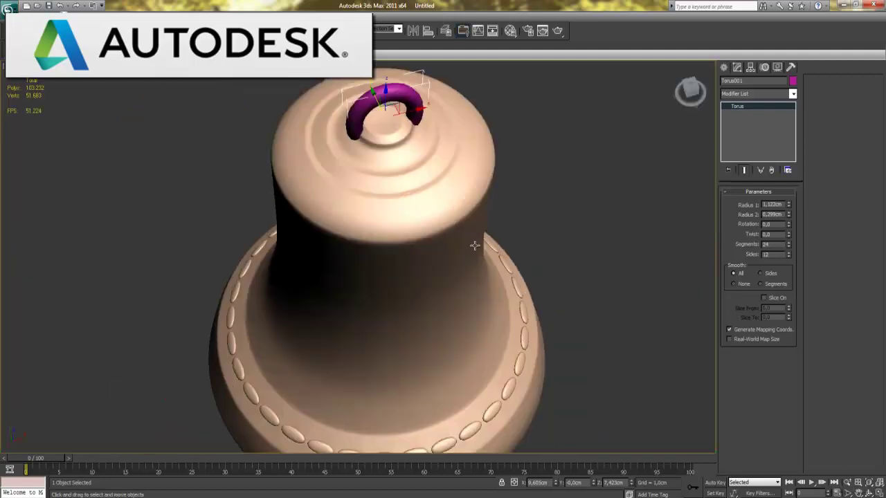
scroll(474, 246, up, 2)
scroll(446, 269, up, 2)
drag(370, 157, 372, 148)
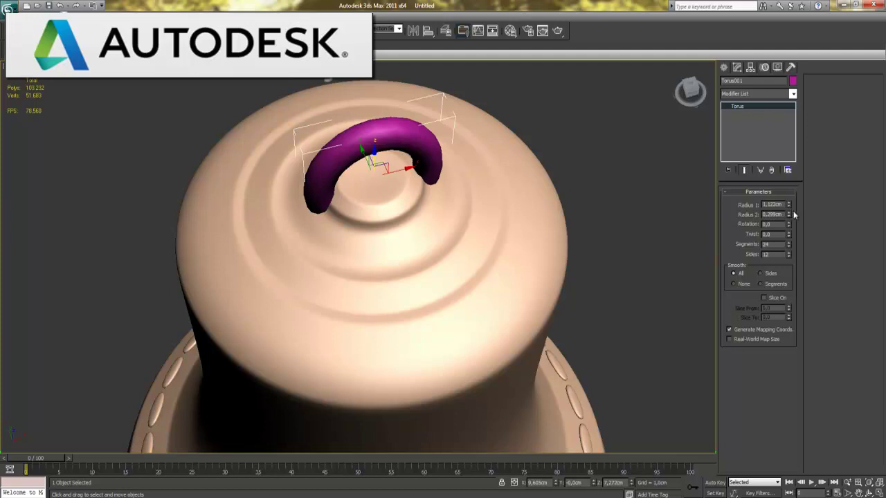
Adjust the torus to Radius 1 0,542 and Radius 2 0,129.
drag(789, 211, 792, 243)
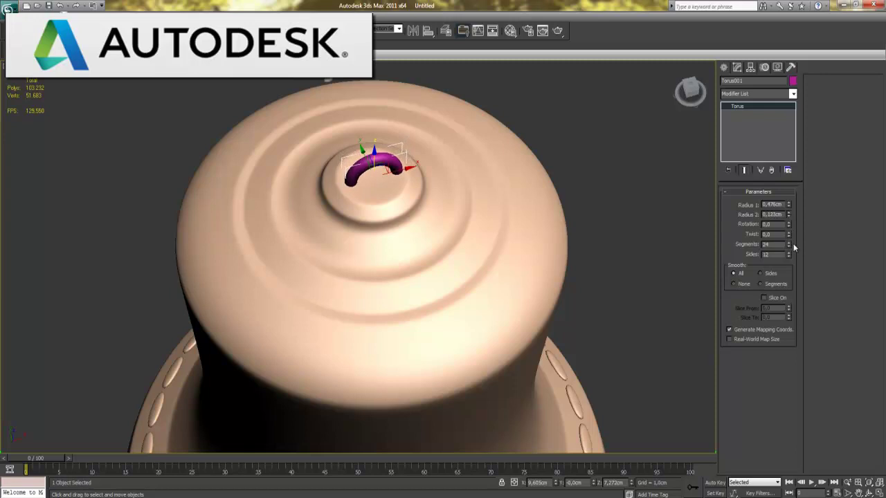
drag(790, 204, 786, 204)
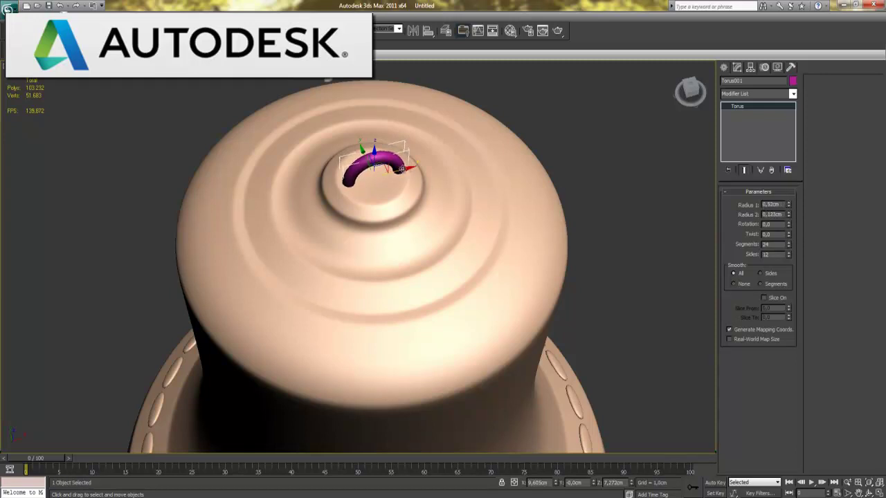
middle_drag(441, 245, 415, 169)
scroll(415, 168, down, 3)
key(z)
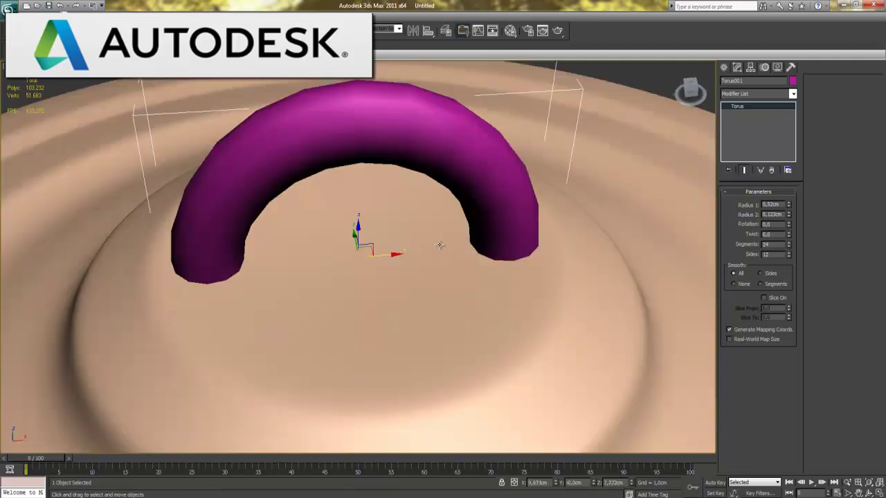
alt+middle_drag(451, 280, 450, 271)
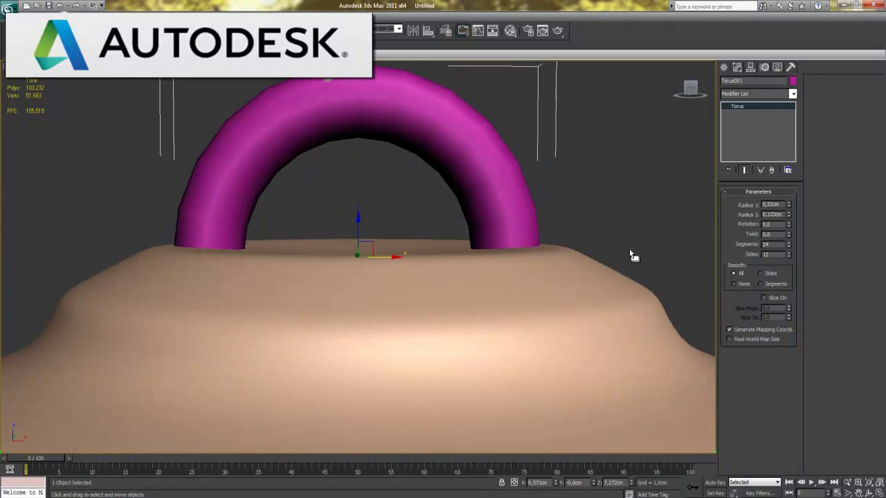
drag(789, 213, 787, 216)
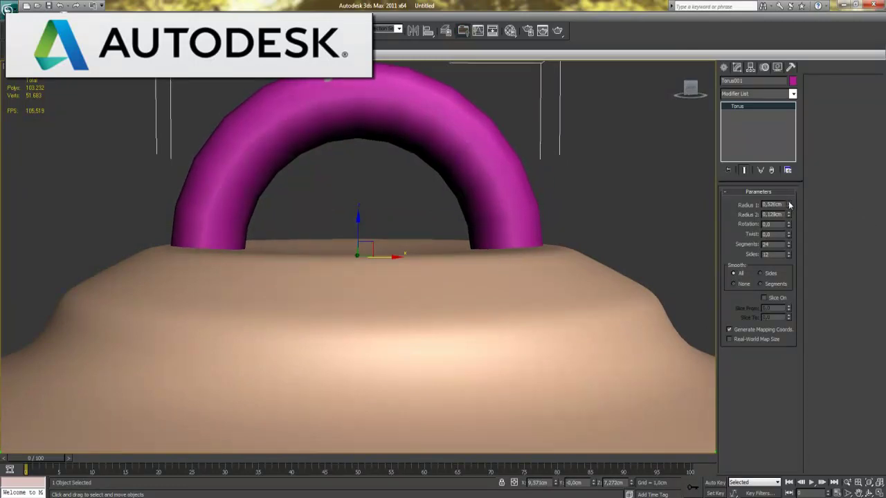
drag(789, 204, 789, 206)
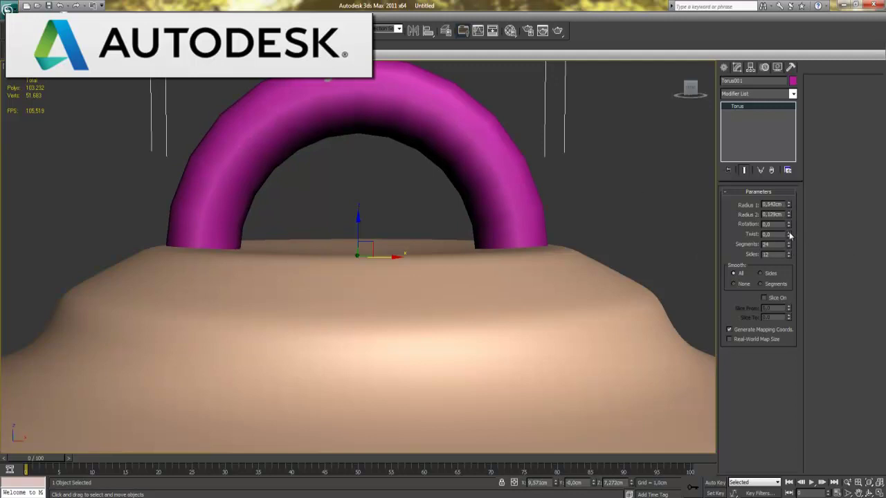
Set the torus Twist to 0, Segments to 48 and Sides to 24.
mouse_move(787, 234)
mouse_down()
mouse_move(802, 173)
mouse_move(815, 179)
mouse_move(821, 252)
mouse_up()
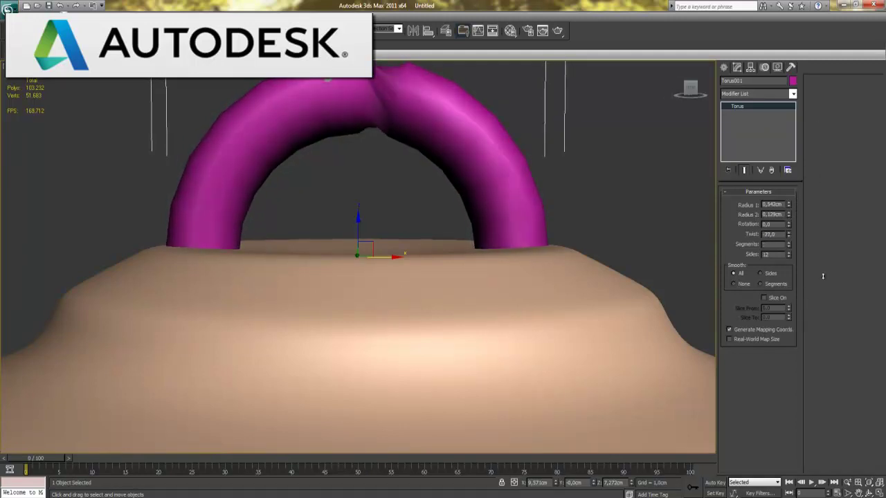
key(Return)
double_click(776, 245)
text(8)
key(Return)
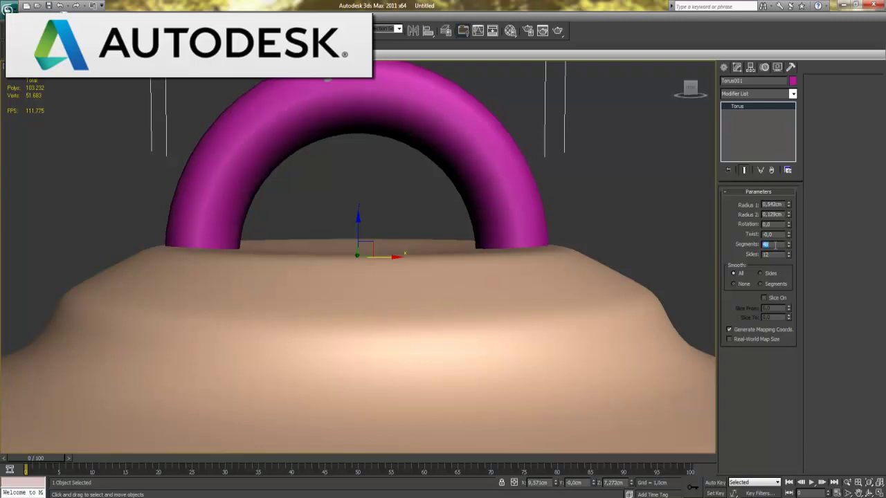
double_click(769, 254)
text(24)
key(Return)
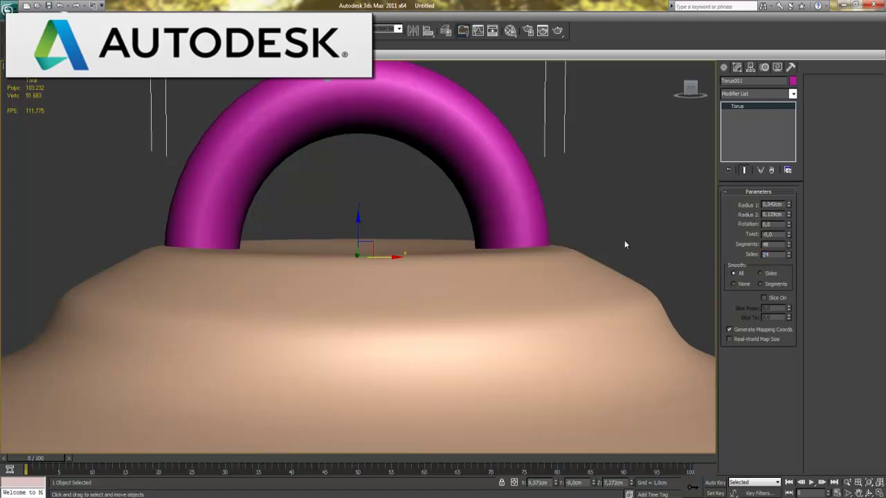
Zoom out to see the whole bell and deselect the torus.
scroll(568, 170, down, 3)
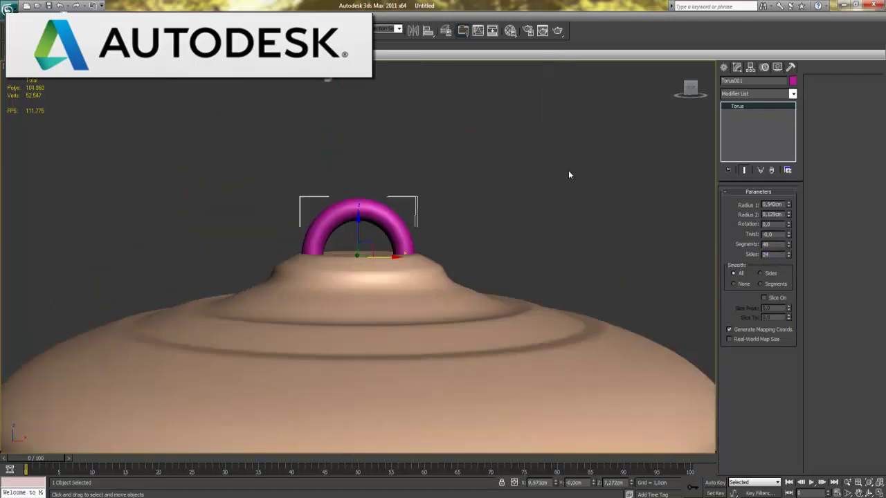
scroll(560, 180, down, 3)
scroll(546, 207, down, 2)
middle_drag(524, 267, 542, 205)
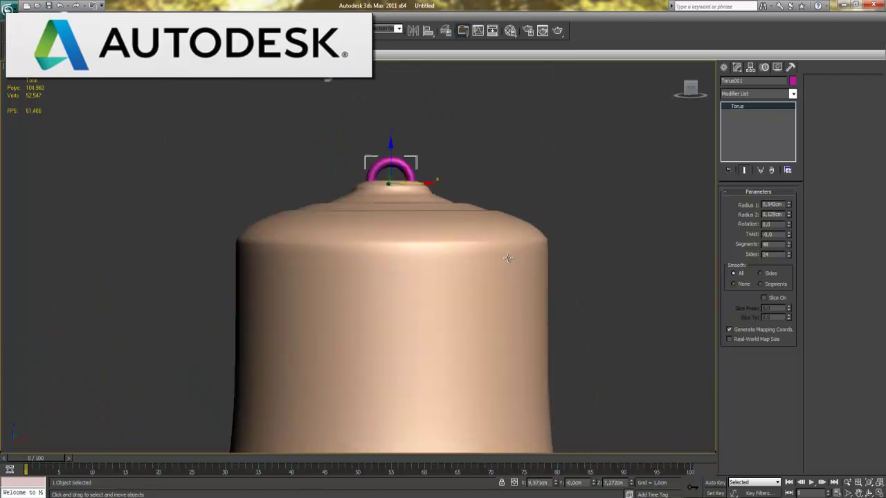
scroll(540, 203, down, 2)
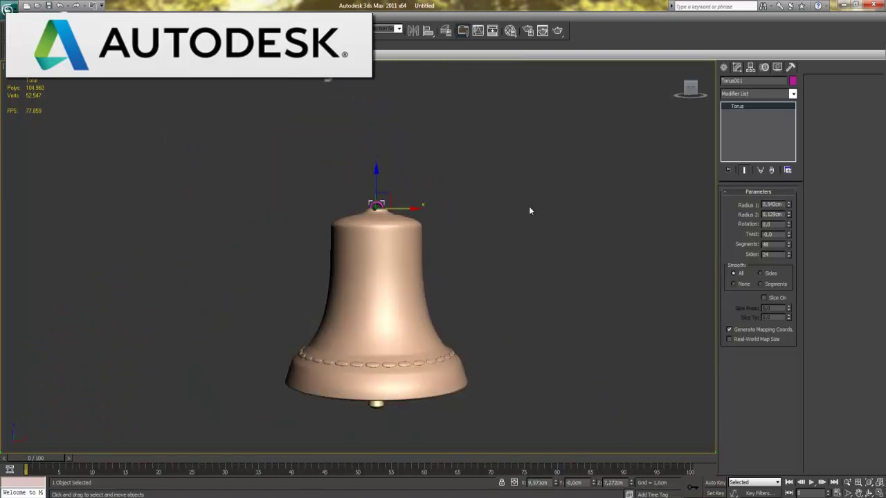
click(487, 243)
scroll(474, 249, up, 1)
scroll(473, 252, up, 2)
scroll(554, 221, down, 2)
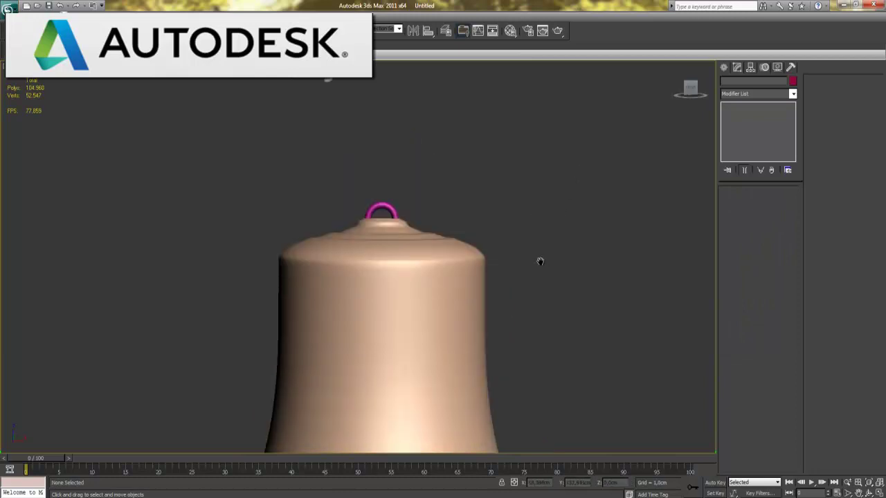
scroll(540, 259, up, 1)
Link the bell body to the torus with Select and Link, testing with a move that is undone.
click(8, 30)
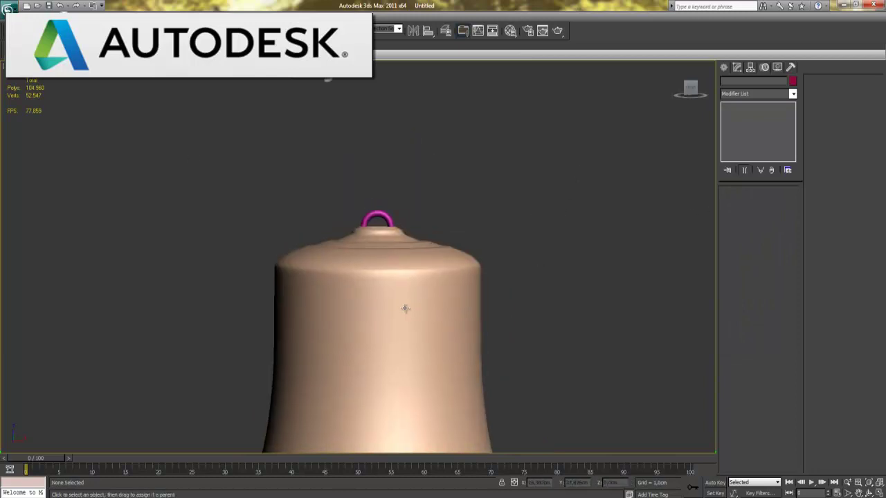
click(390, 276)
mouse_move(390, 276)
mouse_down()
mouse_move(392, 242)
mouse_move(379, 212)
mouse_move(371, 214)
mouse_up()
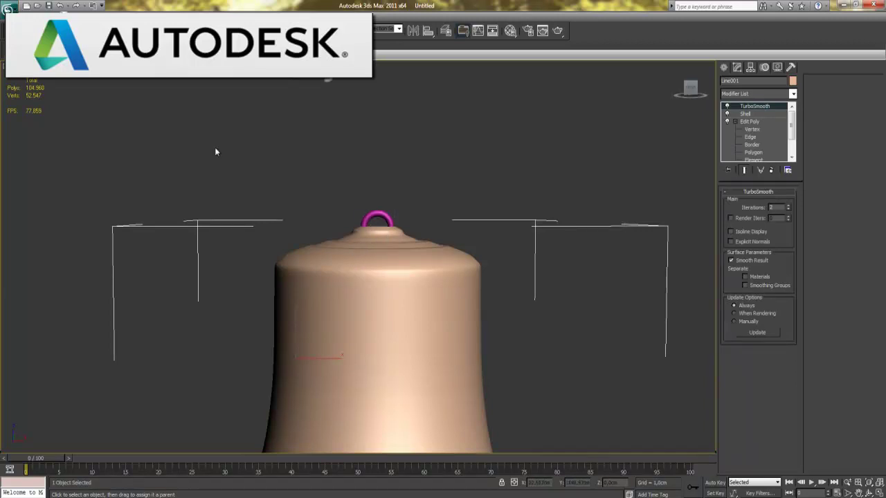
key(w)
click(382, 216)
drag(376, 199, 374, 188)
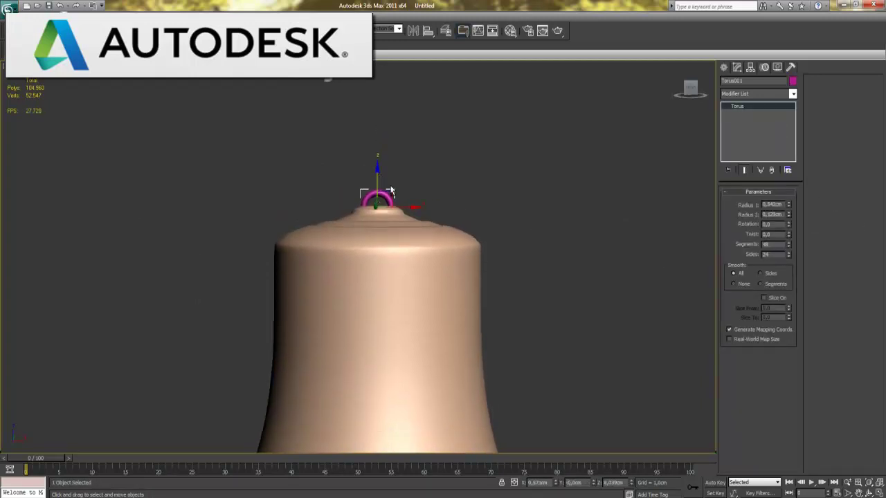
key(ctrl+z)
In a maximized Back view, rotate the torus upright with the bell following, then deselect everything.
key(alt+w)
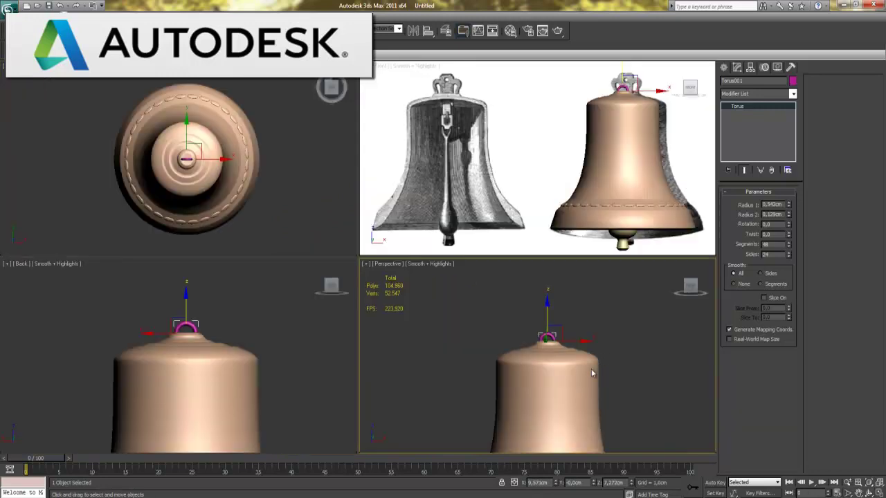
key(alt+w)
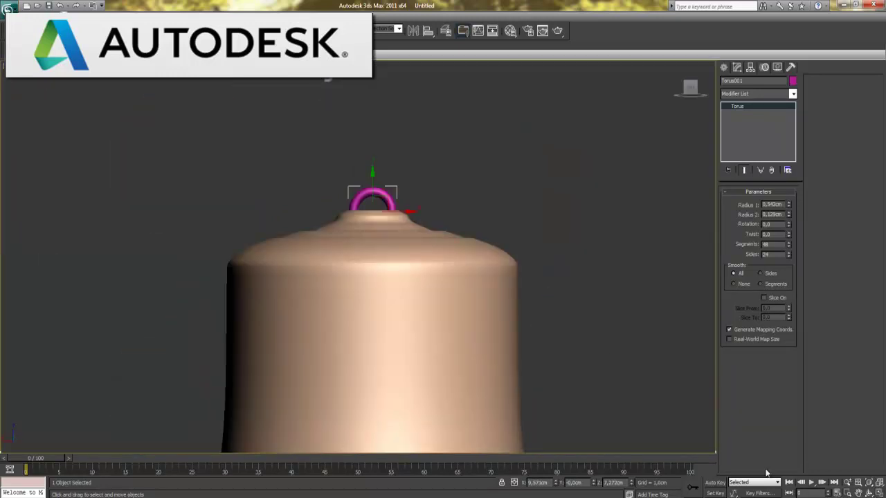
scroll(462, 330, down, 2)
scroll(461, 330, down, 2)
scroll(470, 299, down, 2)
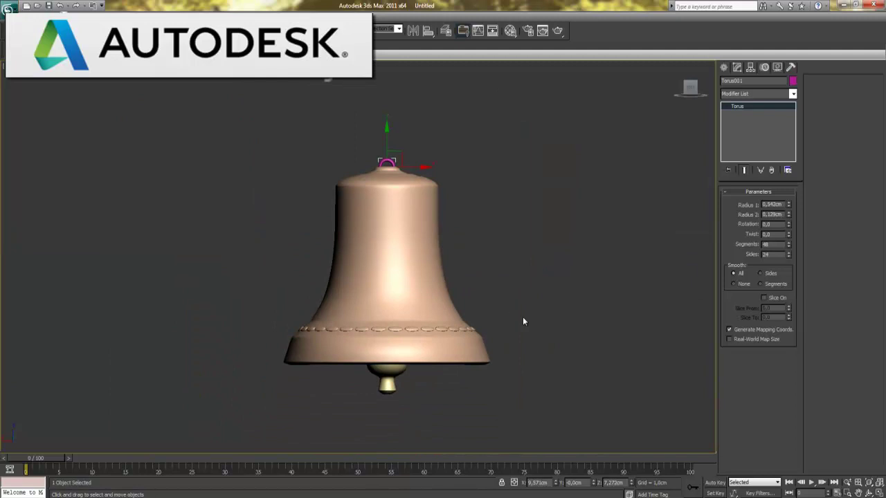
key(e)
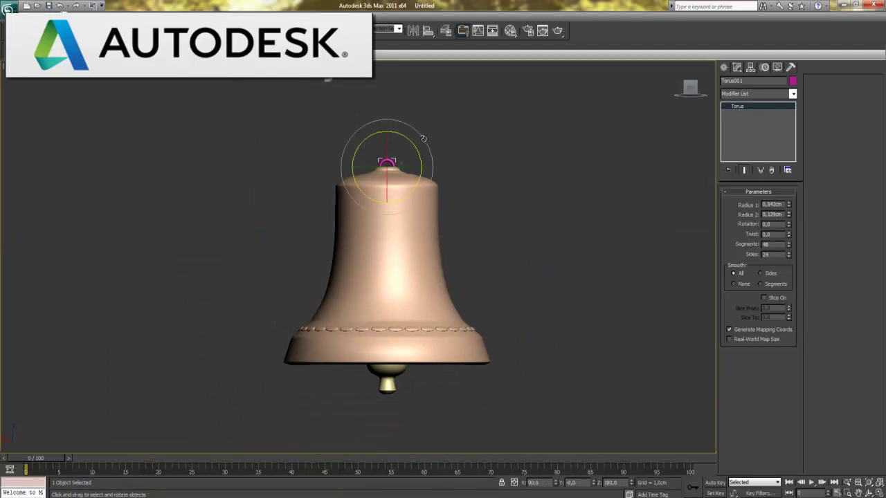
mouse_move(422, 138)
mouse_down()
mouse_move(421, 127)
mouse_move(429, 142)
mouse_move(419, 113)
mouse_move(429, 147)
mouse_move(417, 134)
mouse_move(431, 148)
mouse_move(422, 143)
mouse_up()
key(w)
click(459, 168)
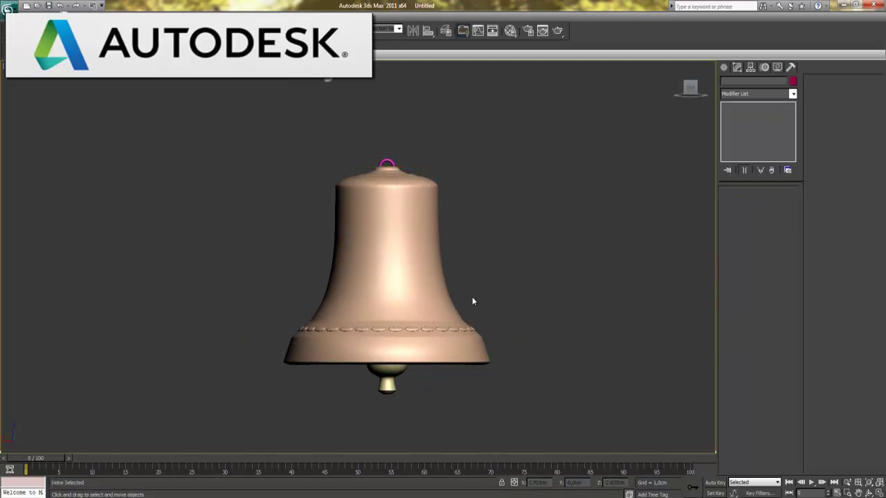
click(259, 19)
click(274, 42)
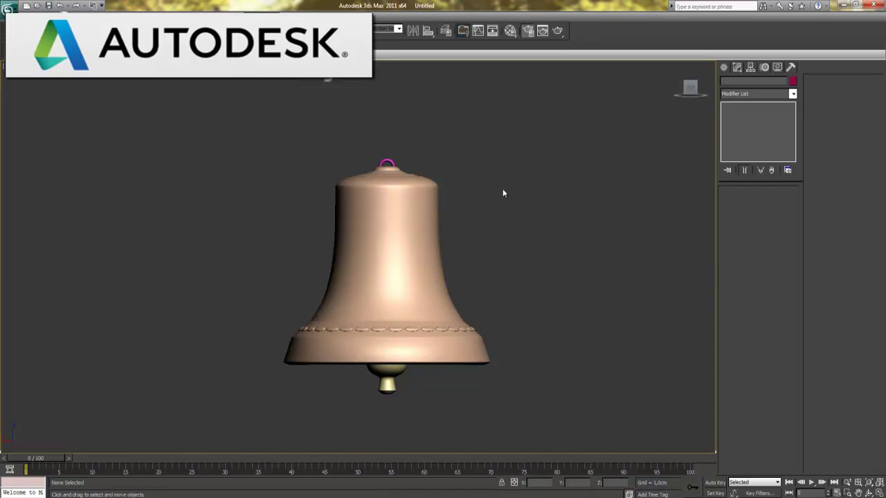
Open Render Setup at V-Ray's Indirect illumination settings and dismiss the Windows performance notice.
key(F10)
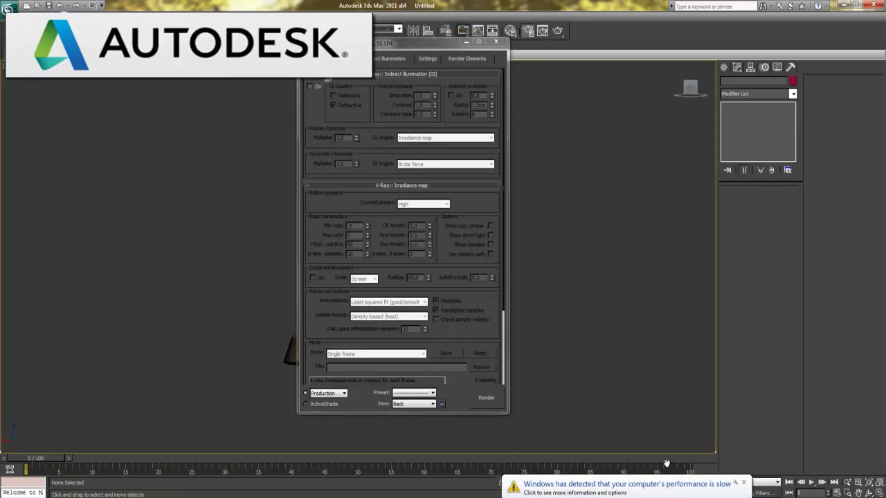
click(743, 483)
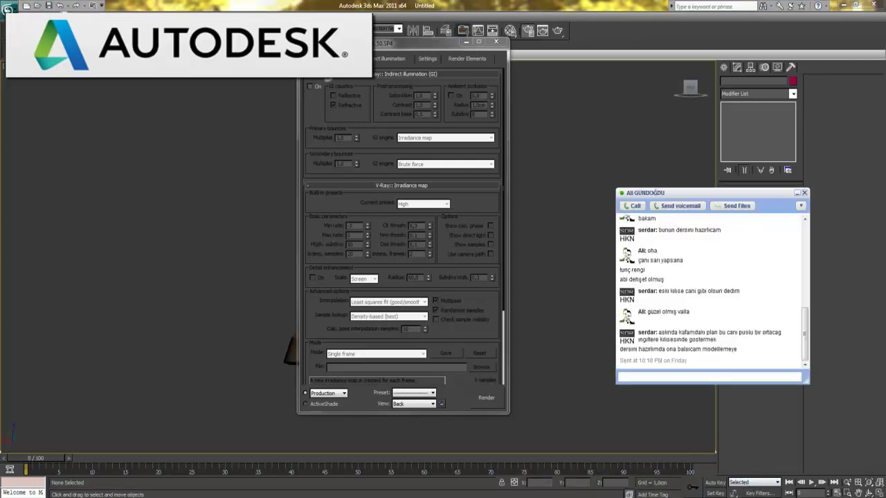
Send the chat messages 'sen napan', 'nezaman konustun', 'he' and 'yok niye bısı yaptıgın yok dedi'.
text(sen napan)
key(Return)
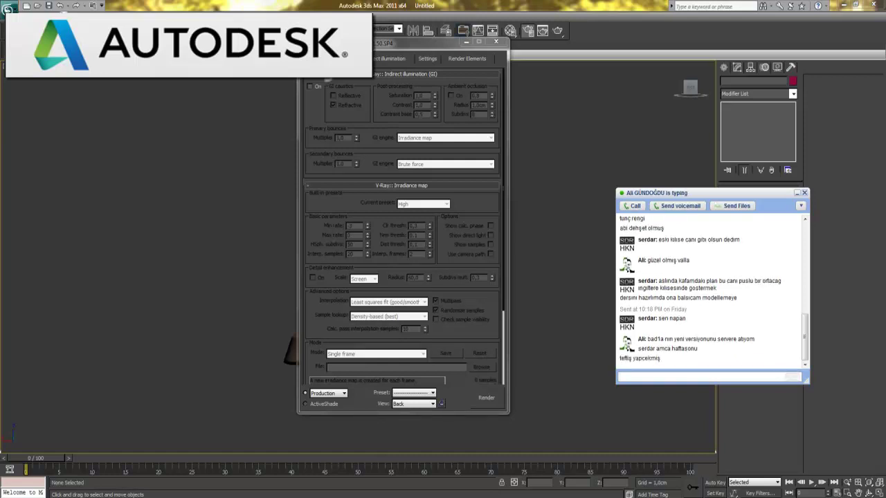
text(nezaman konustun)
key(Return)
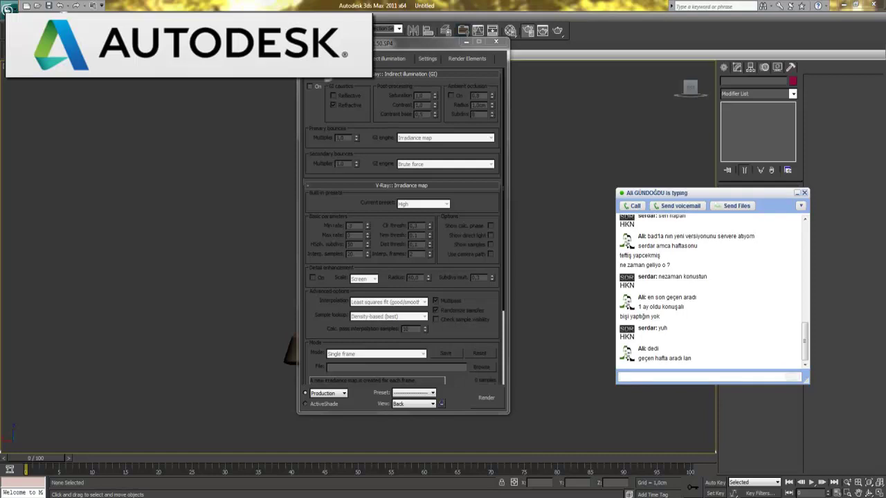
text(he)
key(Return)
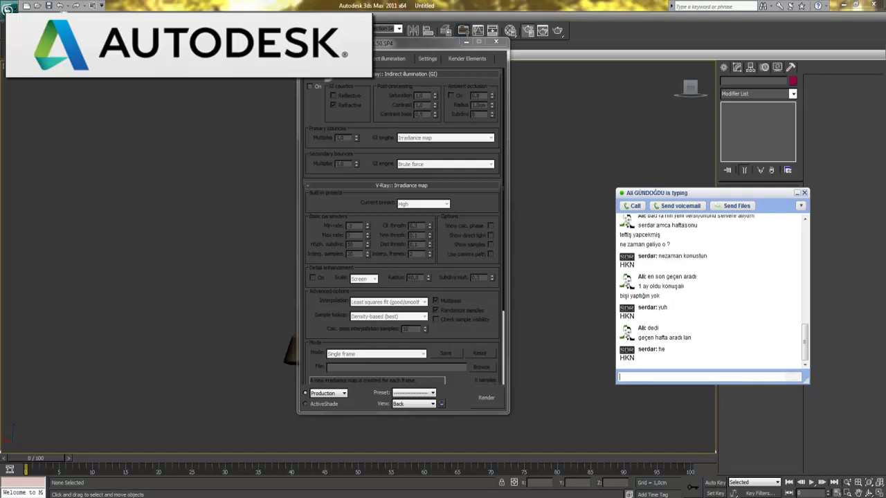
text(yok niye bısı ya)
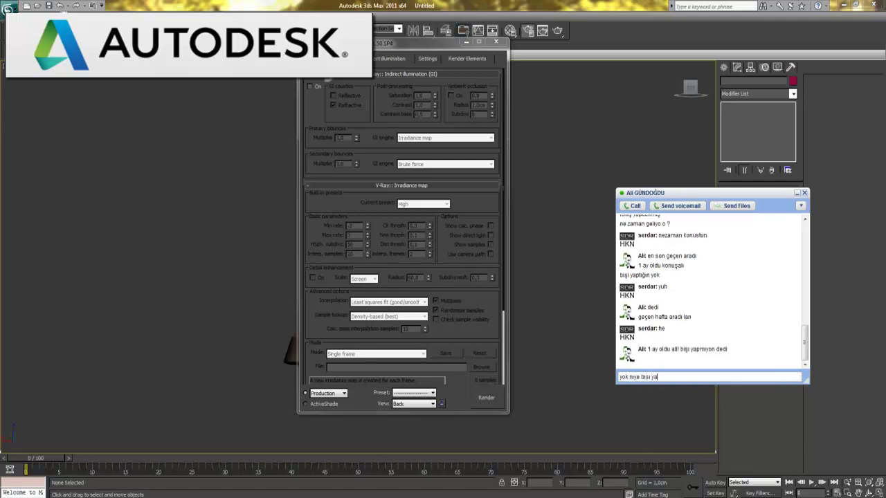
text(ptıgın yok dedi)
key(Return)
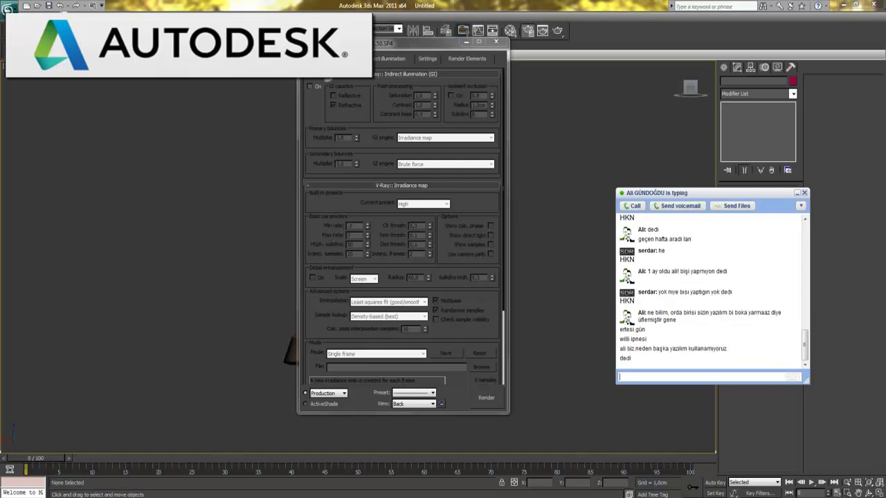
Send the reply 'solemıstın' in the Google Talk chat.
text(solemıstın)
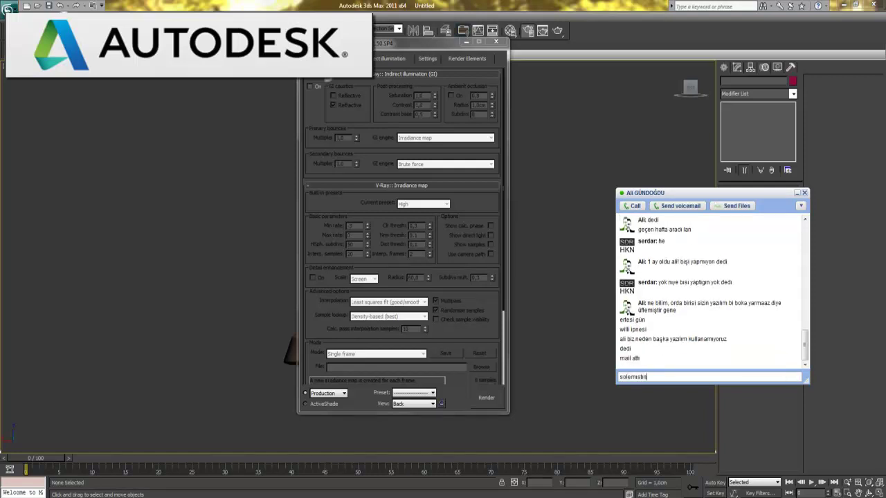
key(Return)
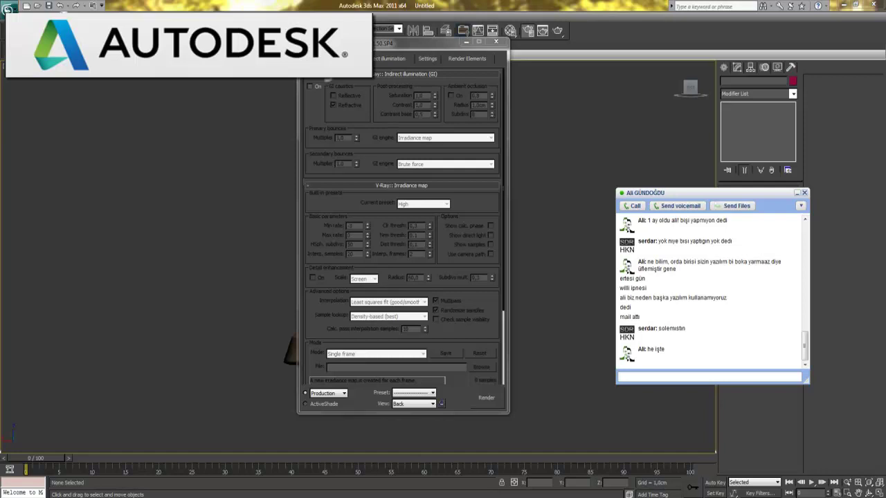
Close the chat and enable V-Ray GI with Light cache secondary bounces and a Very low irradiance preset.
click(798, 193)
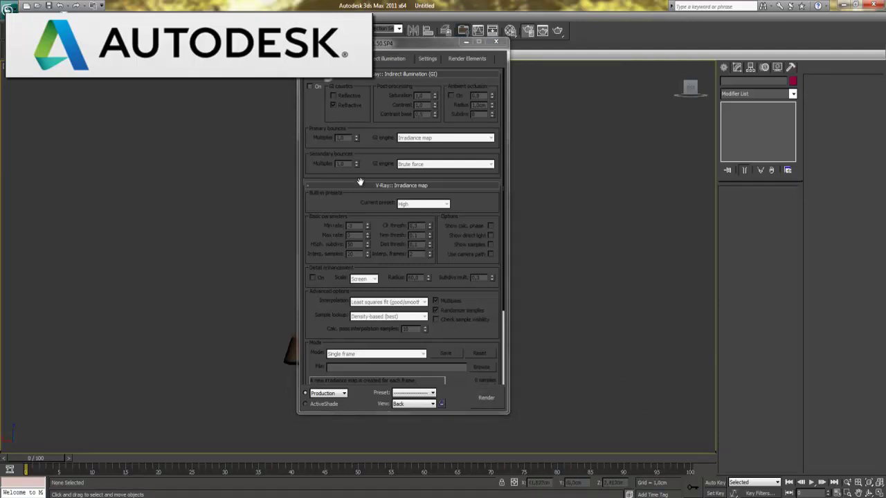
click(316, 86)
click(316, 85)
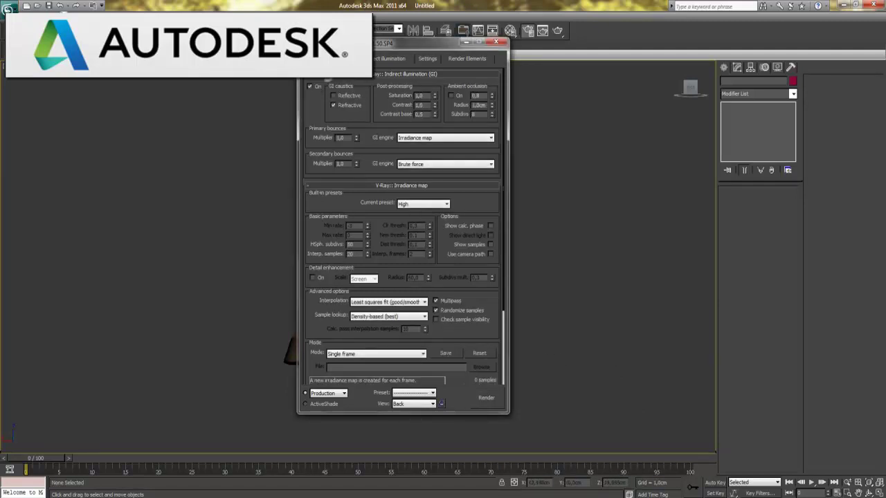
click(419, 165)
click(415, 193)
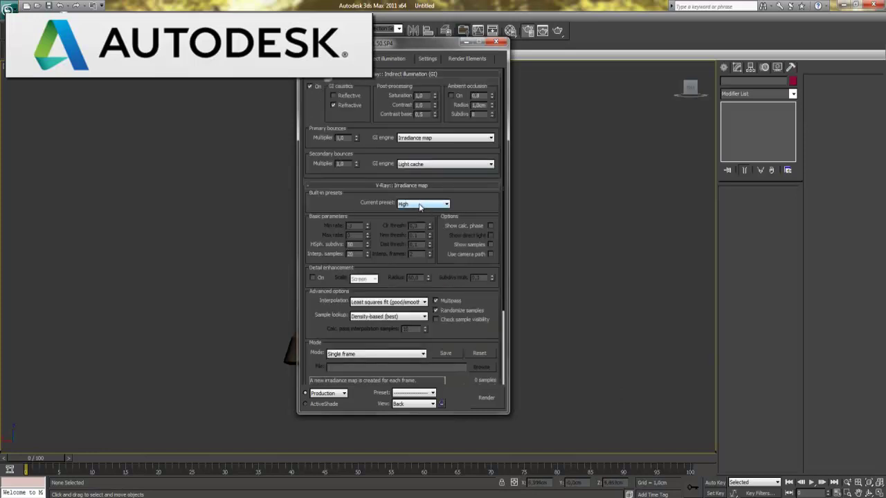
click(420, 203)
click(419, 218)
click(467, 43)
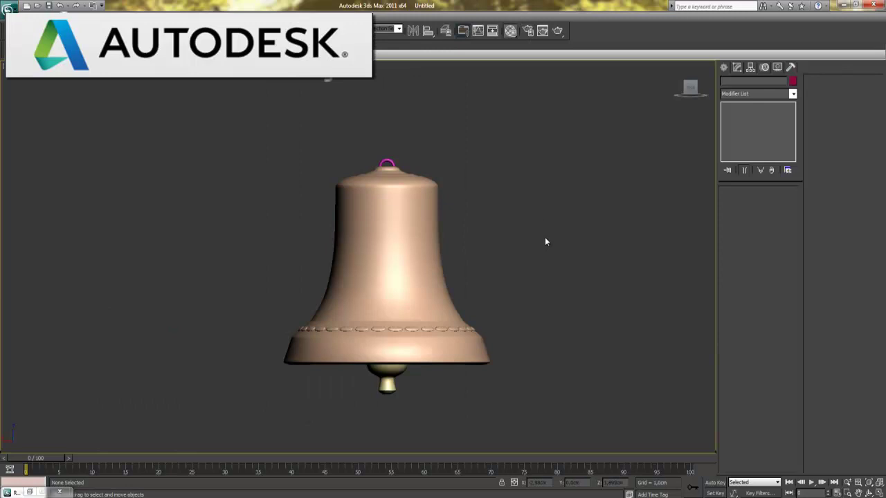
Convert the 01 - Default material to a VRayMtl from the V-Ray Adv group.
key(m)
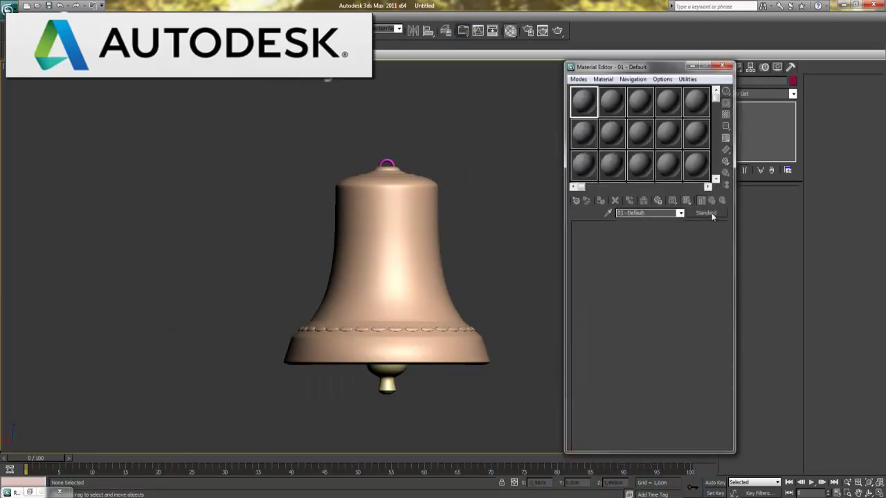
click(711, 213)
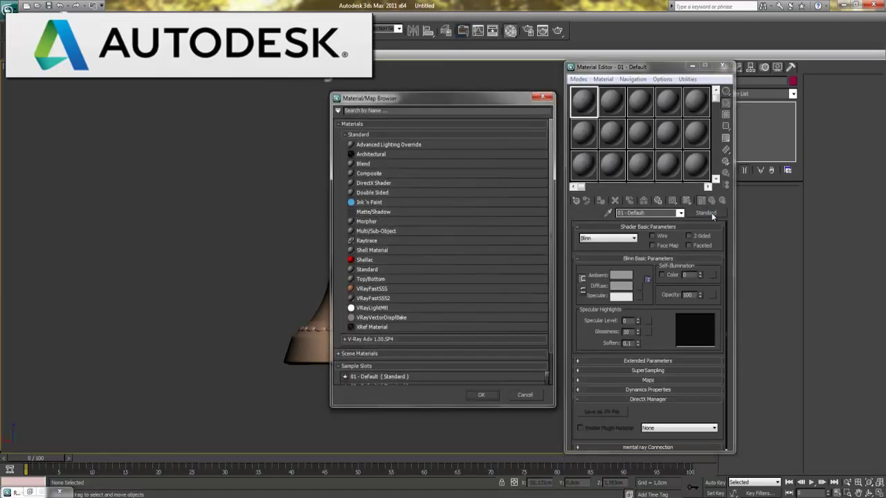
click(363, 339)
double_click(364, 368)
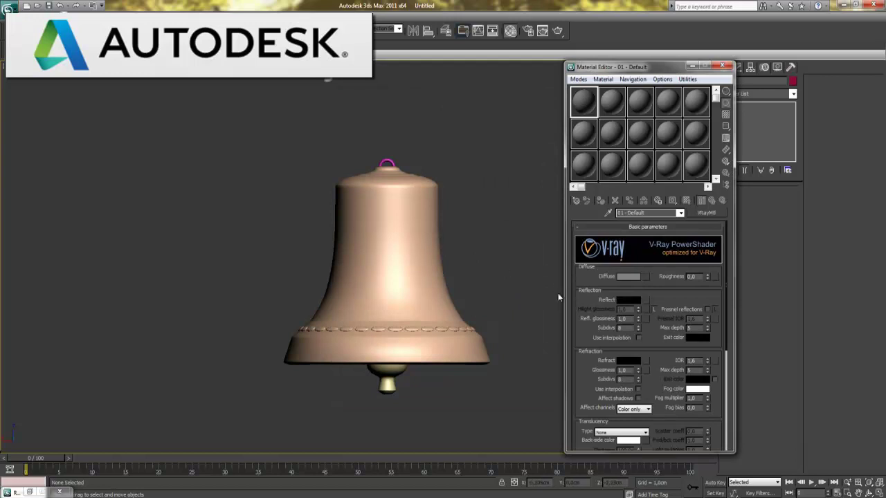
Reposition the view and Material Editor, and choose Bitmap for the diffuse map.
middle_drag(470, 239, 381, 224)
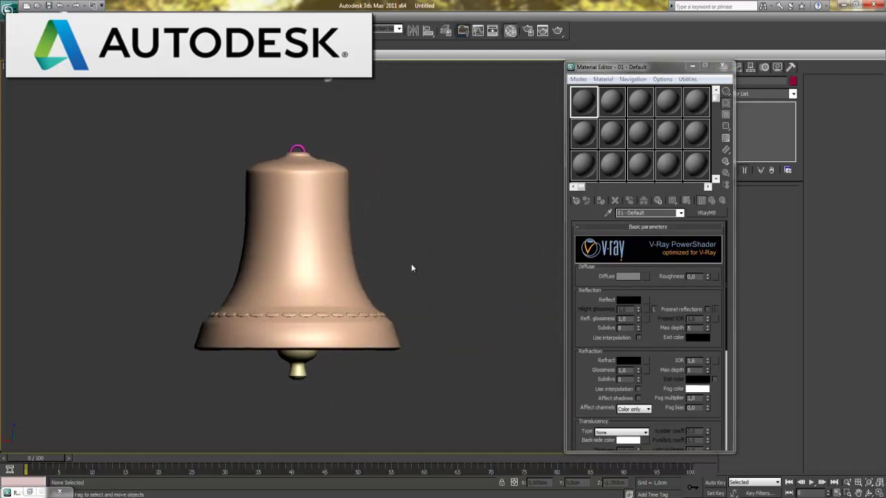
scroll(411, 265, up, 2)
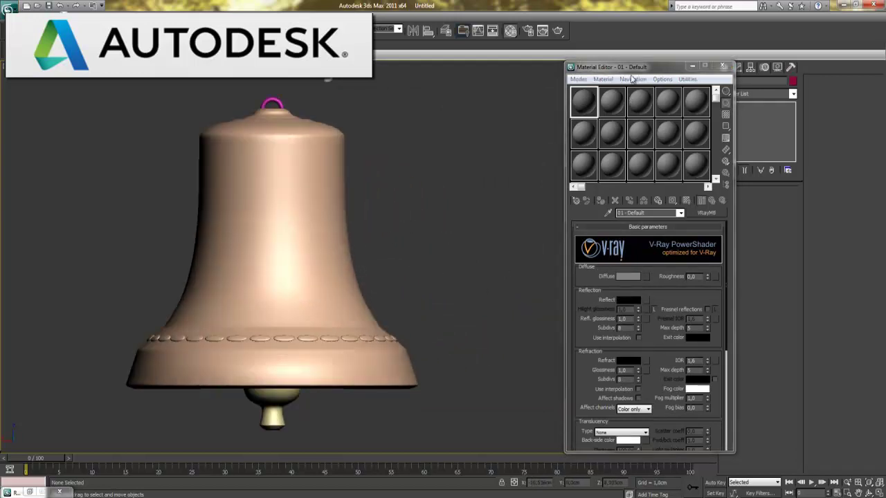
drag(626, 67, 547, 73)
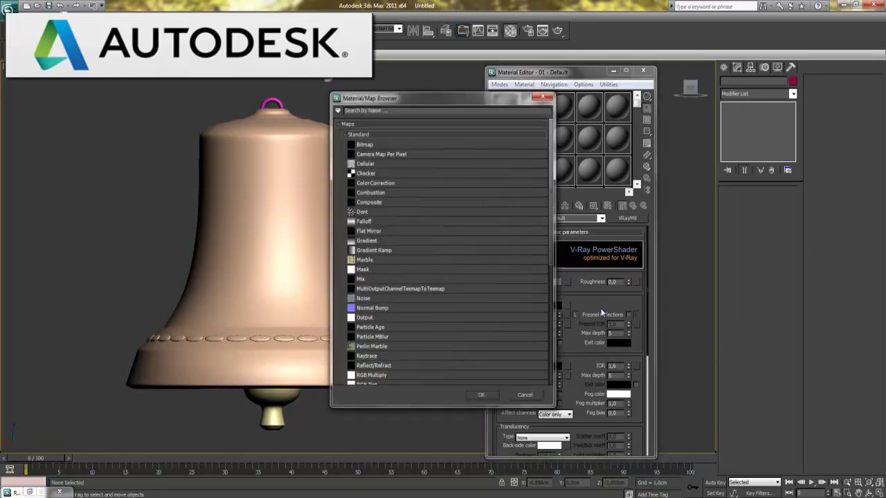
double_click(367, 145)
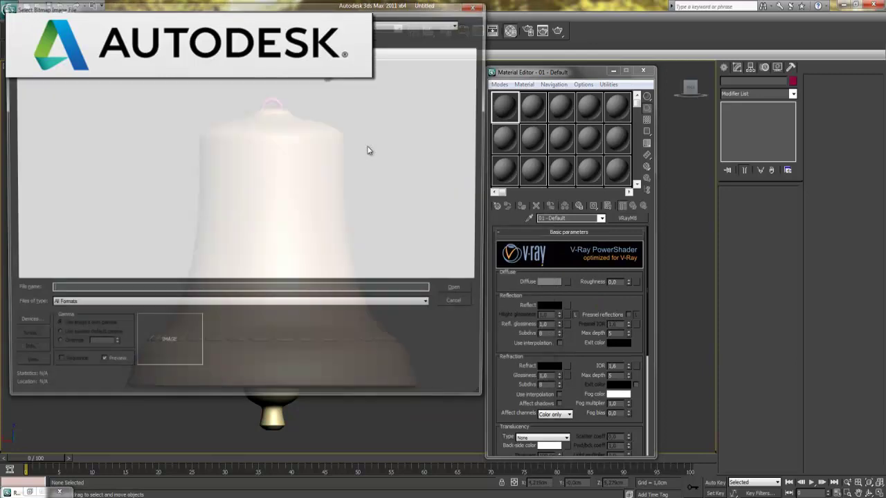
Load misc19 from L:\Textures\...\Metal as the diffuse bitmap.
click(458, 23)
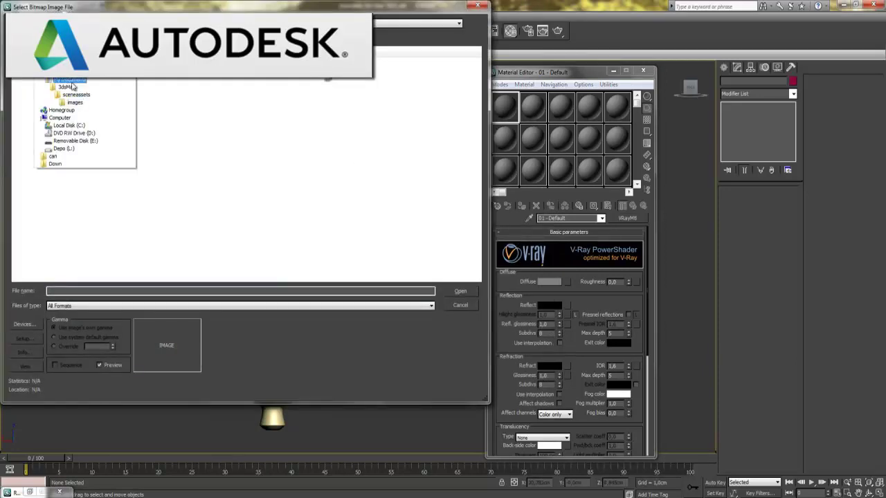
click(66, 150)
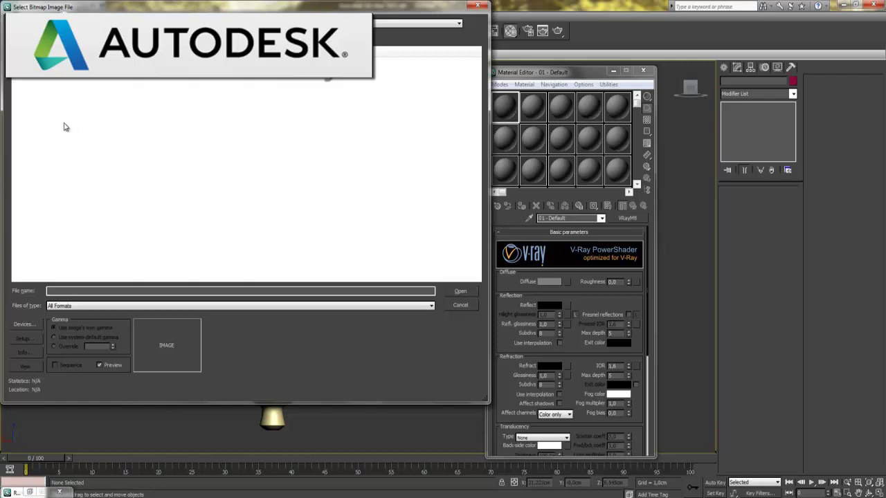
click(36, 119)
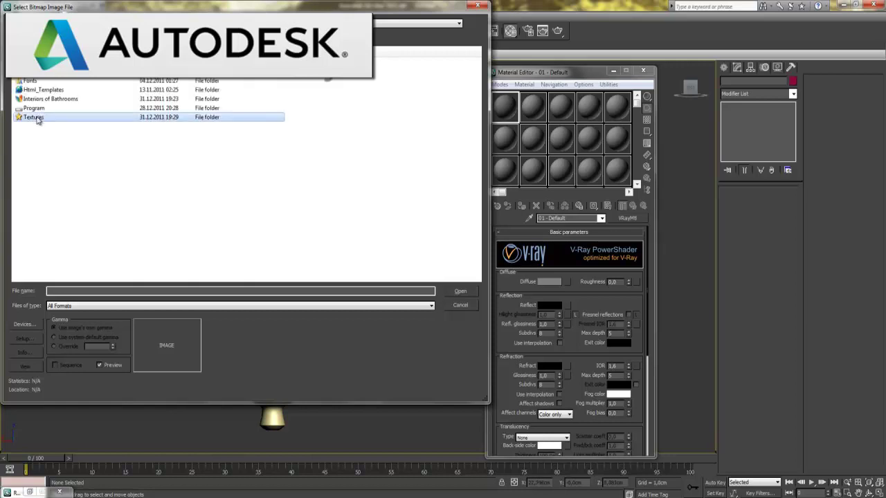
double_click(37, 119)
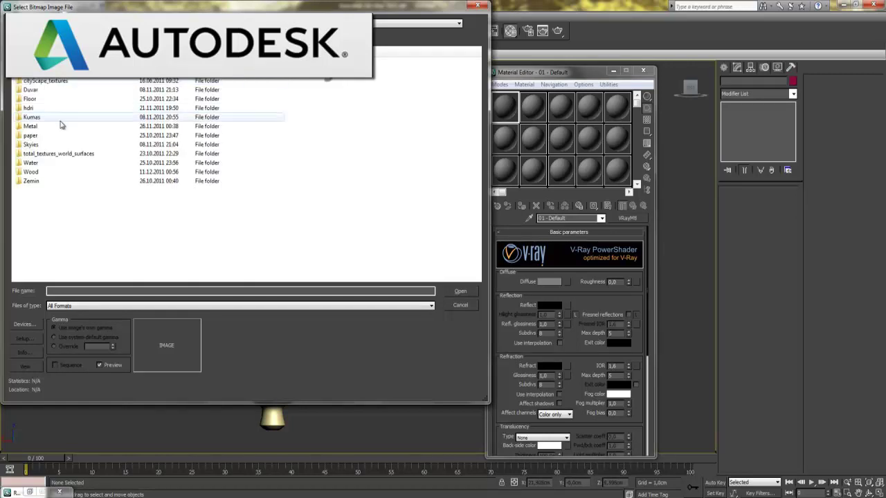
double_click(32, 126)
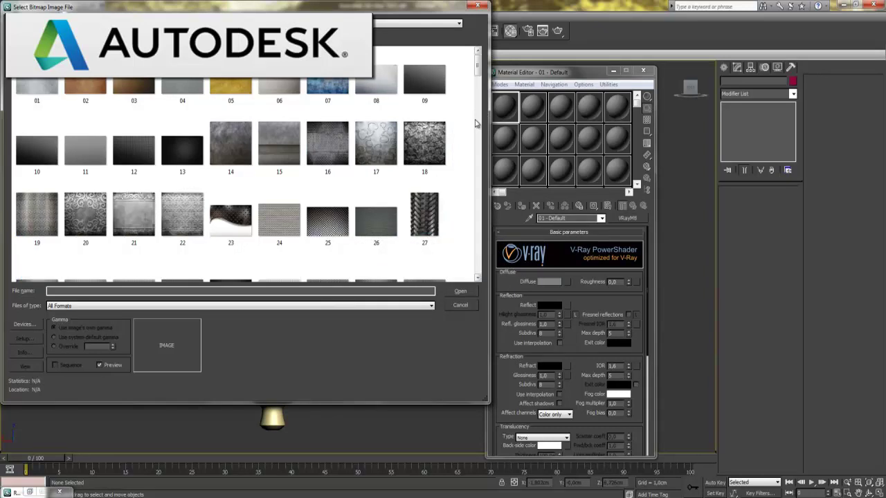
drag(479, 72, 477, 107)
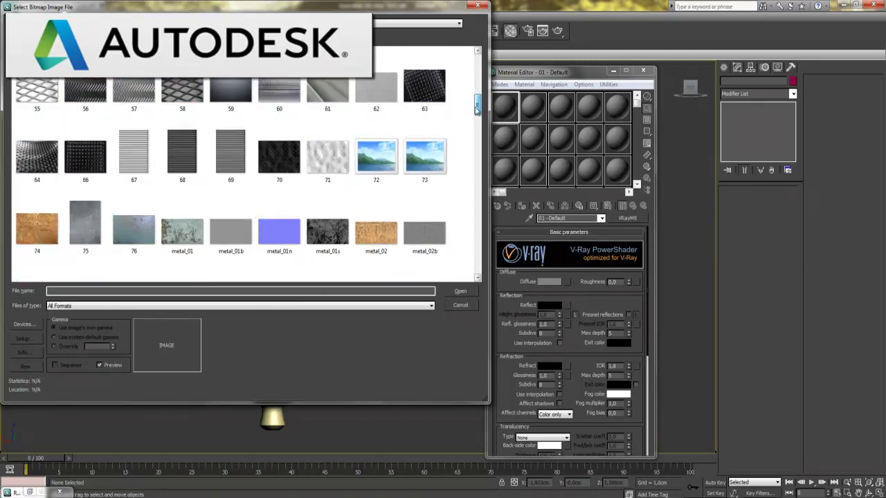
mouse_move(476, 108)
mouse_down()
mouse_move(479, 72)
mouse_move(478, 137)
mouse_up()
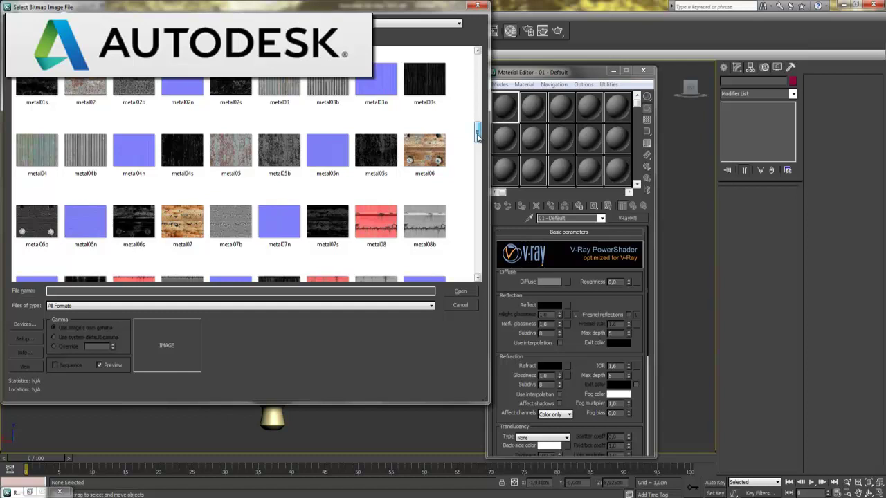
drag(477, 136, 467, 239)
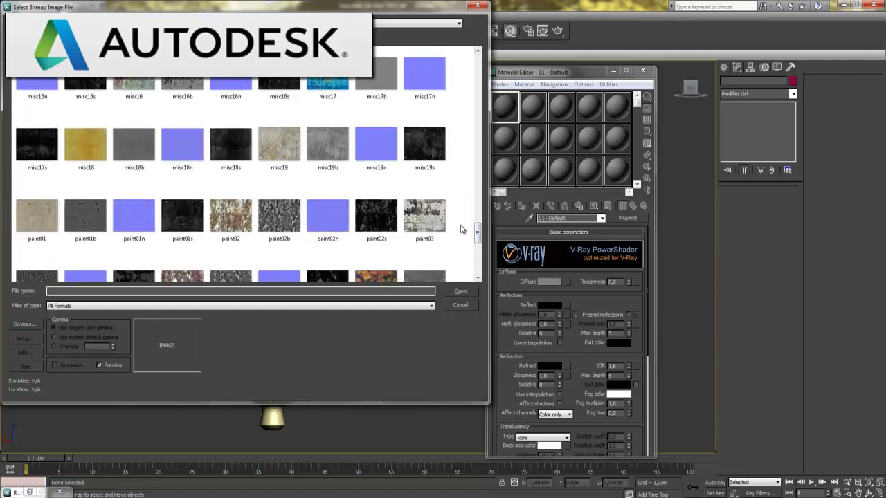
mouse_move(478, 234)
mouse_down()
mouse_move(477, 268)
mouse_move(477, 230)
mouse_up()
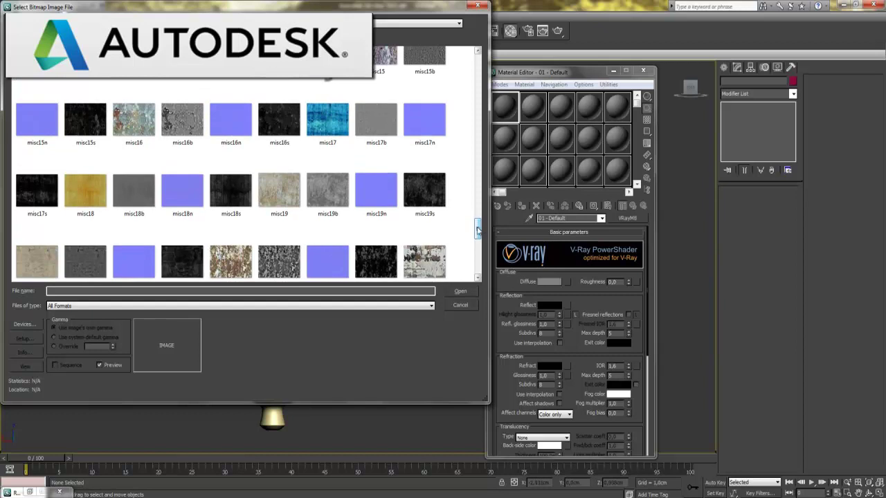
double_click(280, 191)
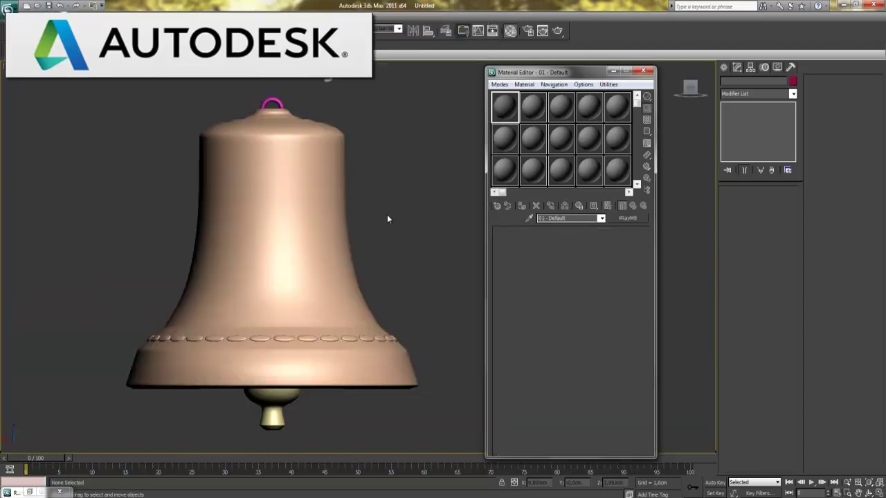
Return to the VRayMtl parameters, collapse BRDF and expand the Maps rollout to the Bump slot.
click(633, 206)
drag(508, 396, 527, 246)
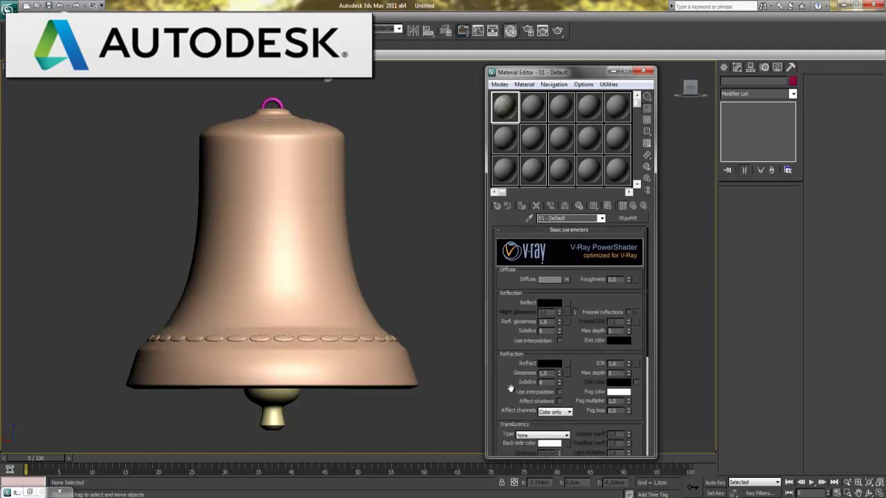
click(555, 306)
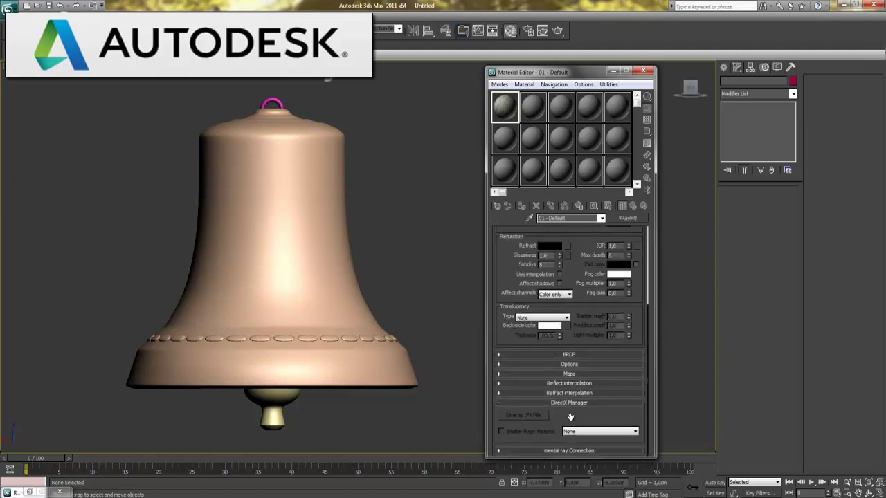
click(579, 378)
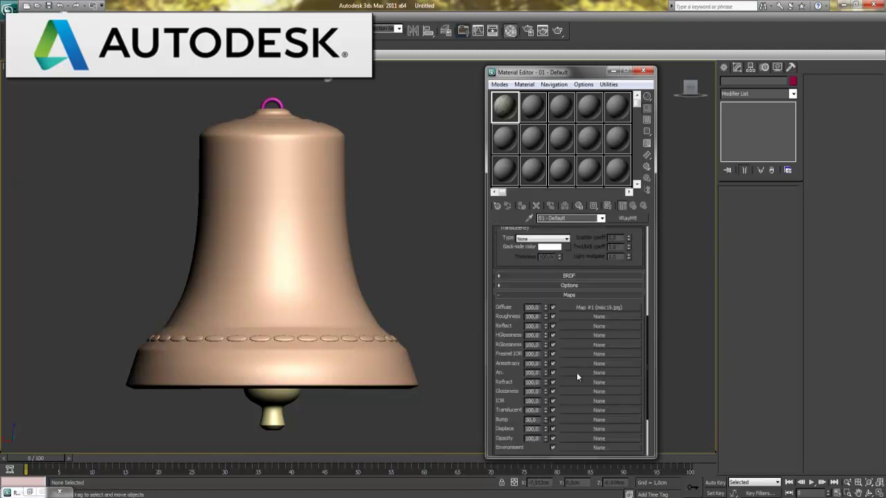
click(570, 418)
Load misc19b.jpg from the Metal folder as a Bitmap in the bump slot.
double_click(365, 144)
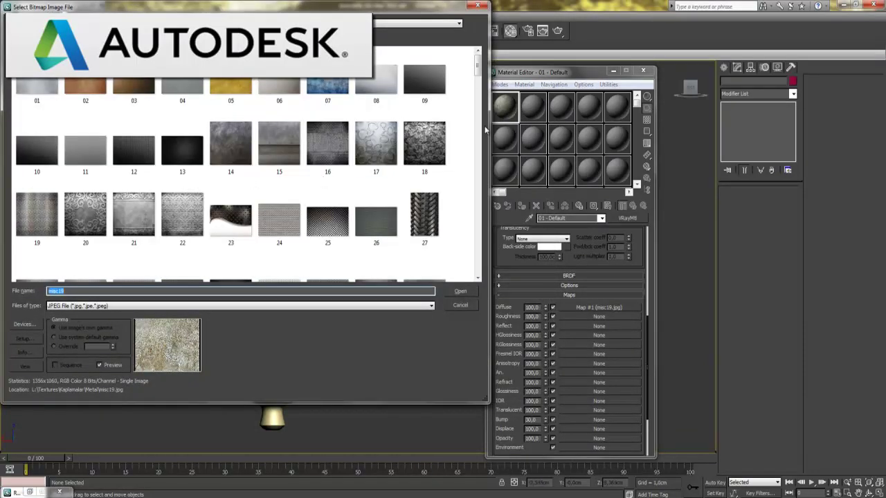
drag(477, 71, 468, 237)
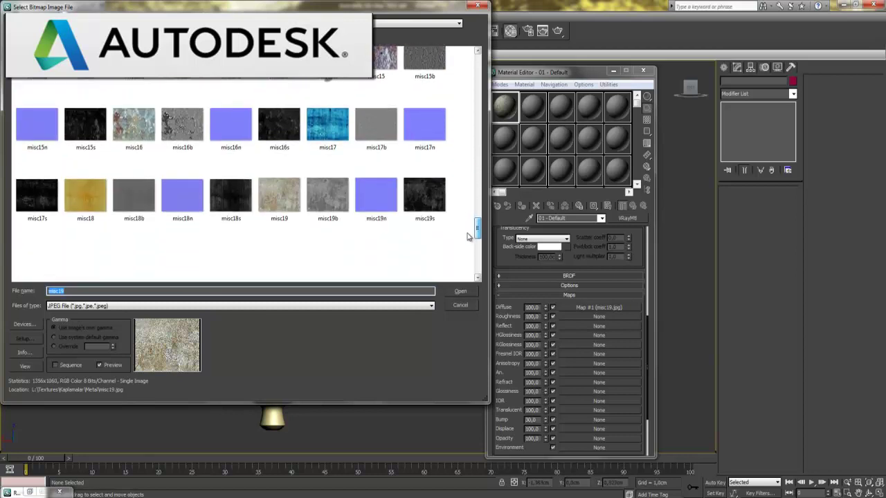
double_click(335, 209)
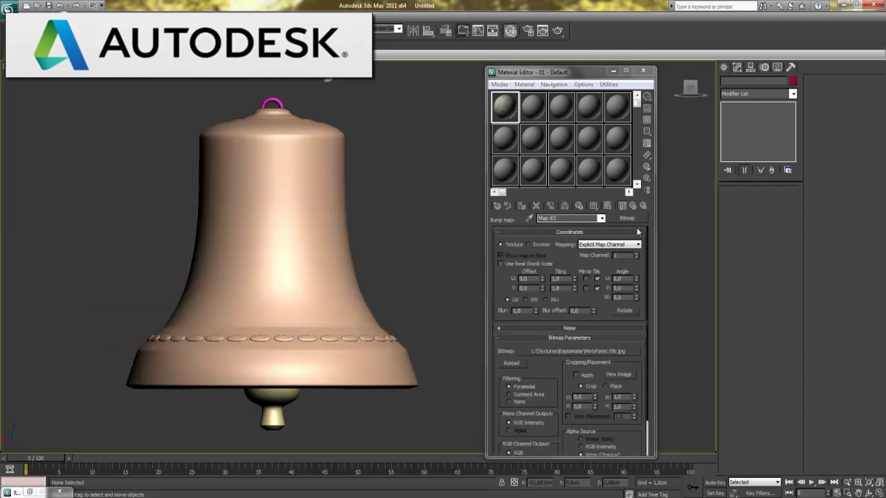
Set bump amount to 120, assign the VRayMtl to the bell and show its maps in the viewport.
click(632, 206)
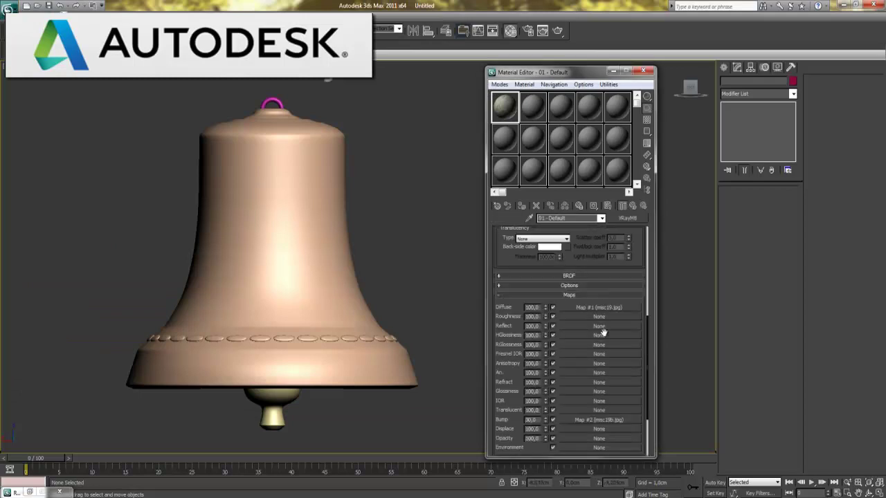
text(1)
key(Return)
click(264, 215)
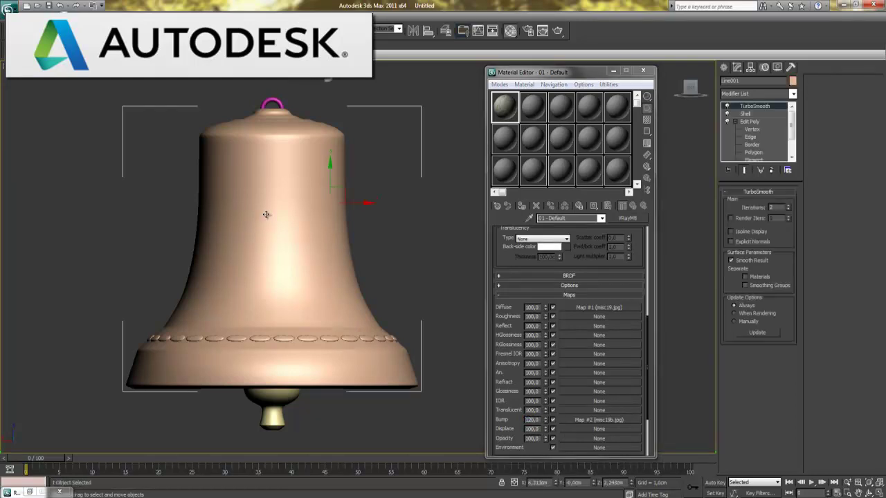
click(521, 206)
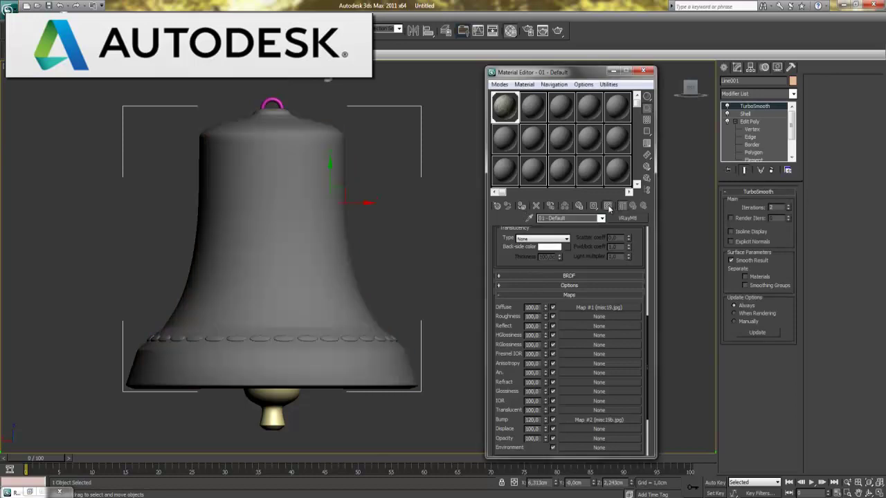
click(608, 205)
Add a UVW Mapping modifier to the bell and set its mapping type to Box.
click(759, 93)
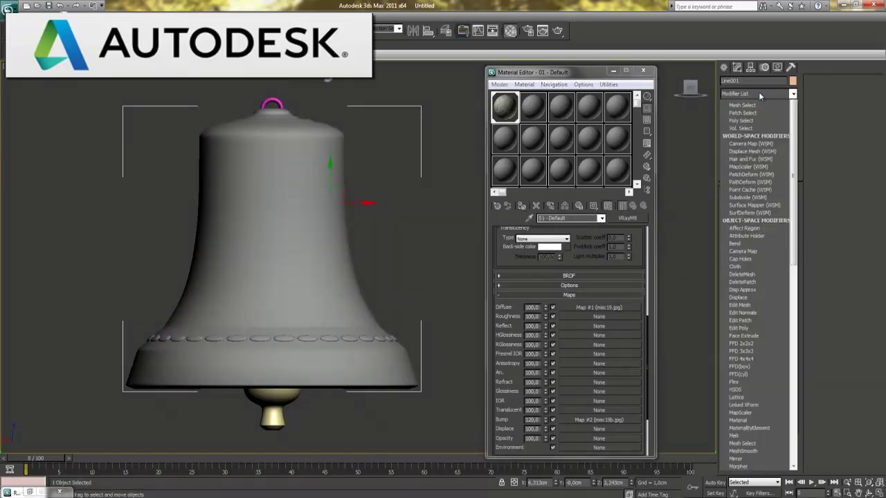
scroll(740, 393, down, 10)
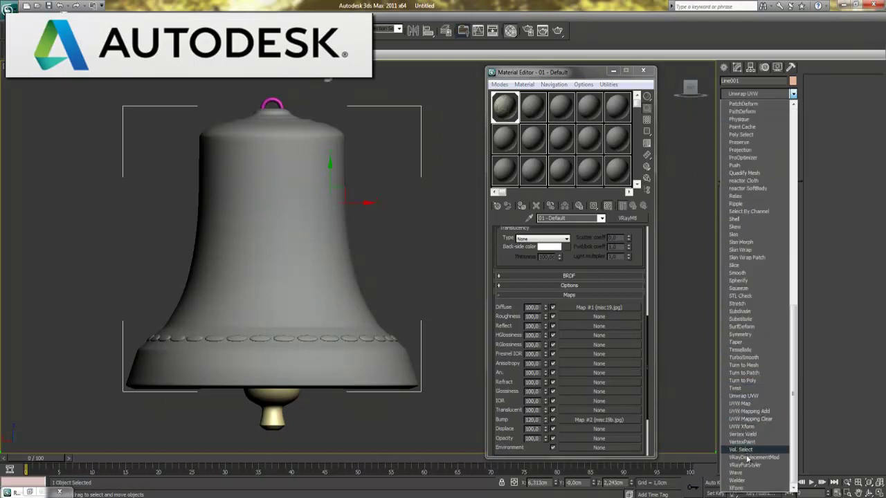
click(750, 403)
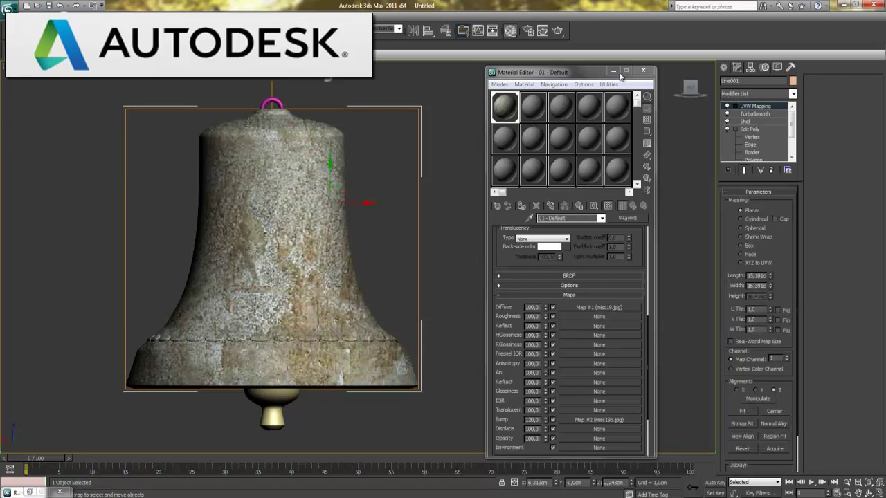
click(613, 72)
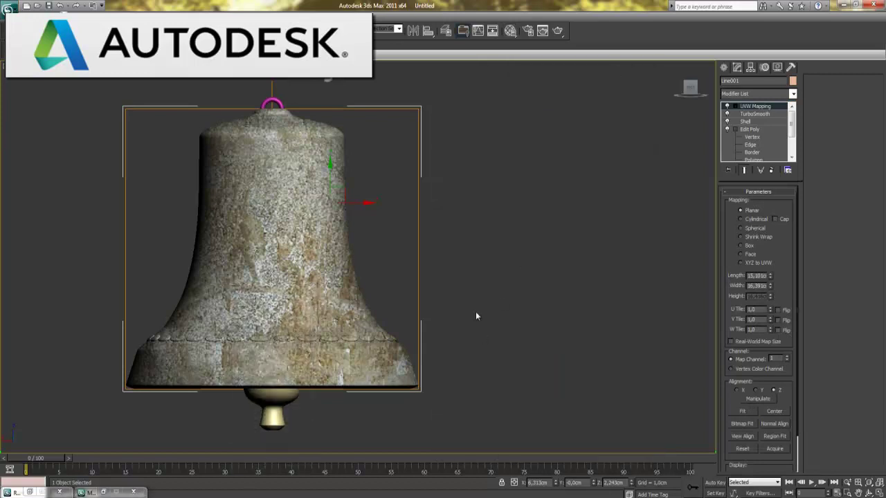
click(878, 493)
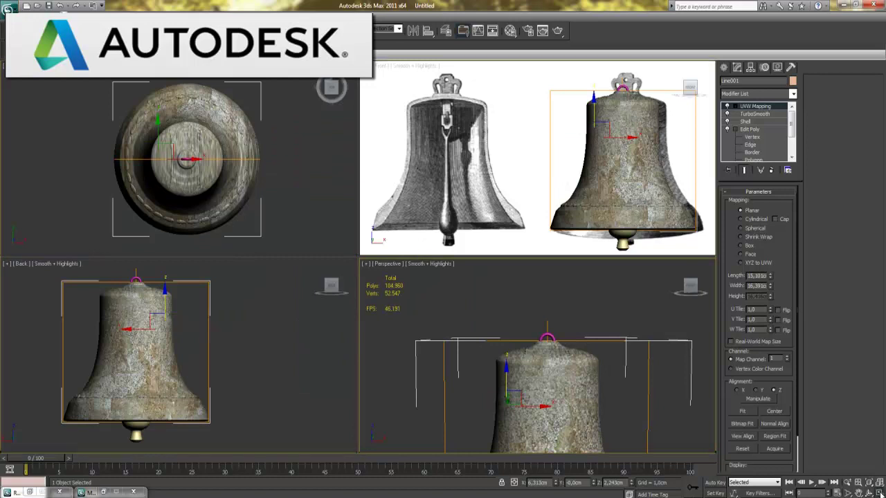
key(alt+w)
scroll(490, 346, down, 3)
scroll(502, 214, down, 4)
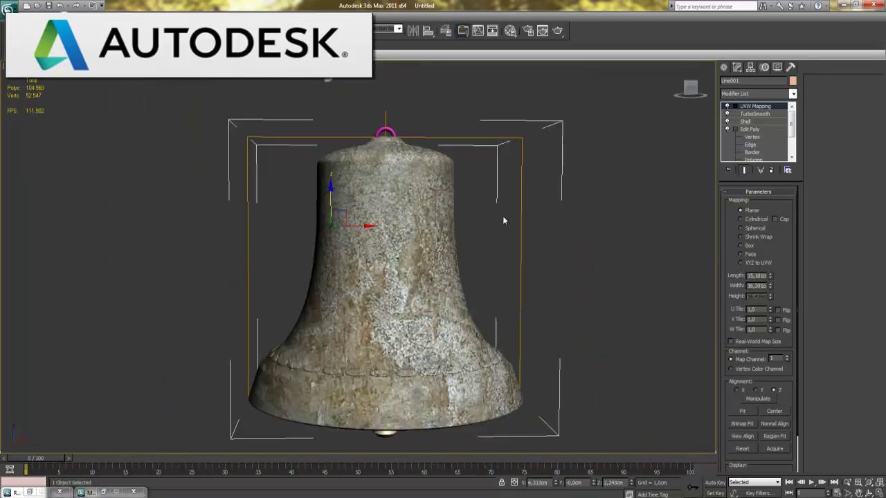
mouse_move(474, 284)
alt+middle_down()
mouse_move(465, 325)
mouse_move(502, 332)
alt+middle_up()
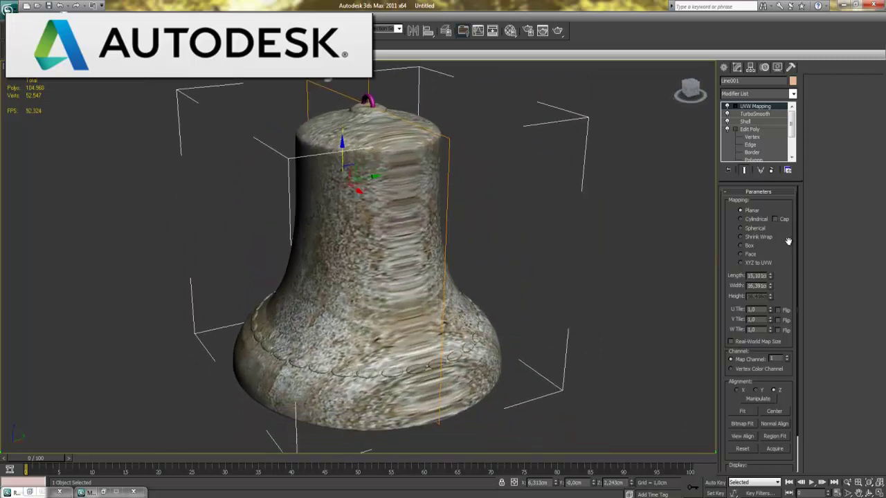
click(748, 247)
mouse_move(420, 344)
alt+middle_down()
mouse_move(675, 337)
mouse_move(619, 330)
mouse_move(518, 341)
alt+middle_up()
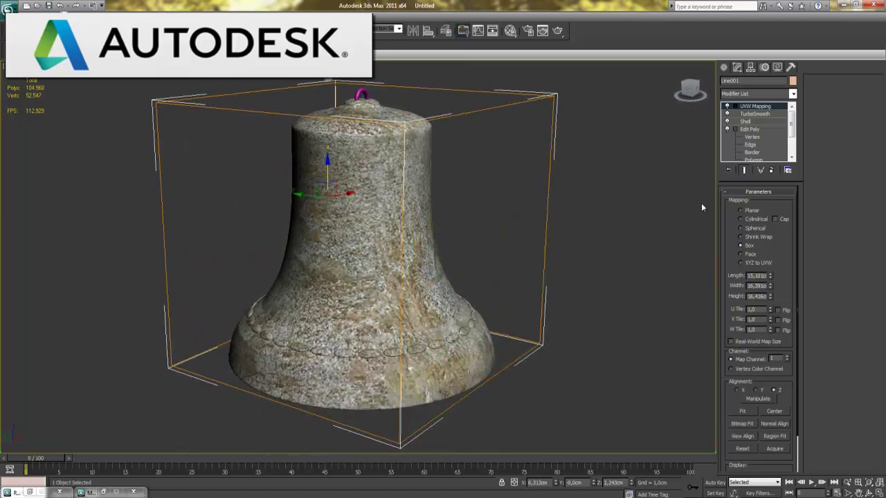
click(753, 129)
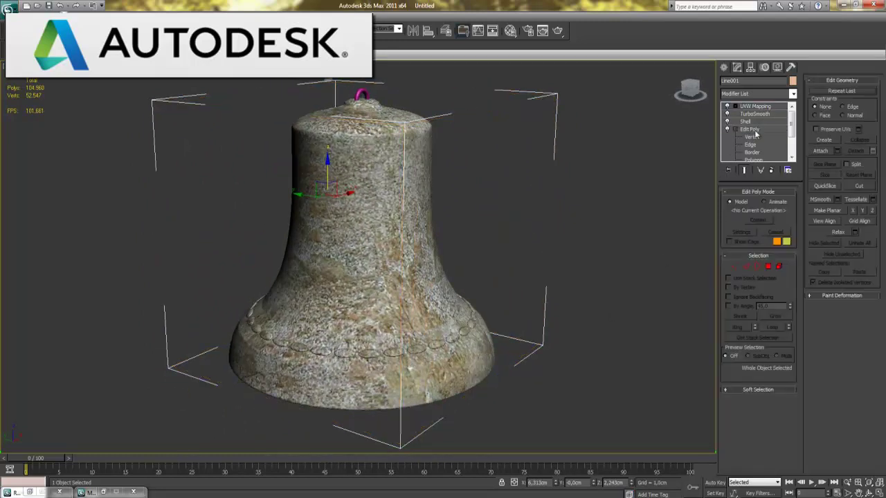
Turn off TurboSmooth and switch the Edit Poly to Polygon sub-object mode.
click(726, 114)
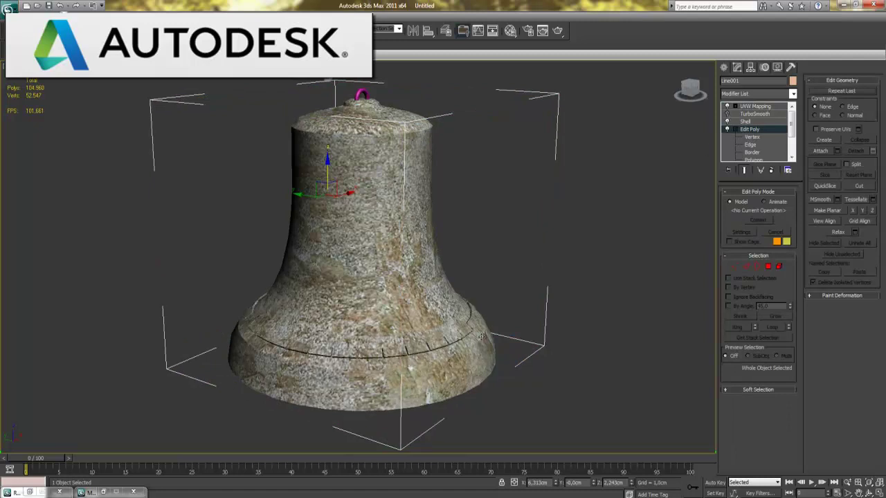
click(770, 267)
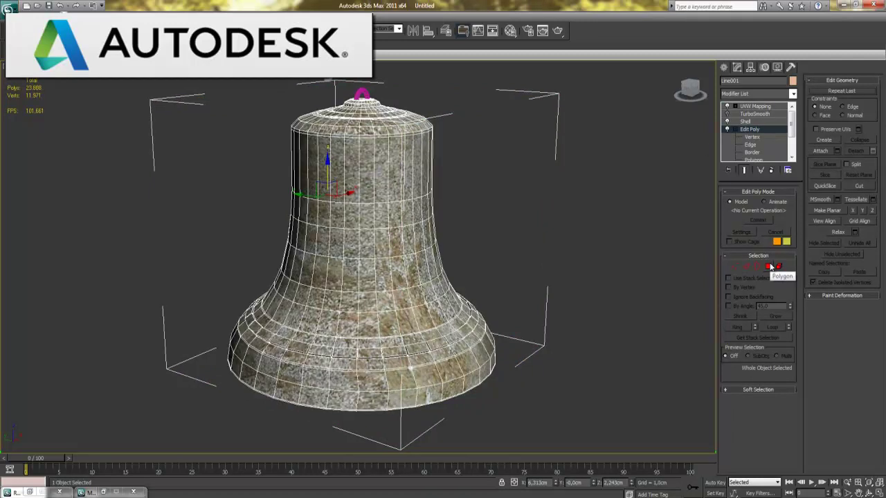
click(768, 266)
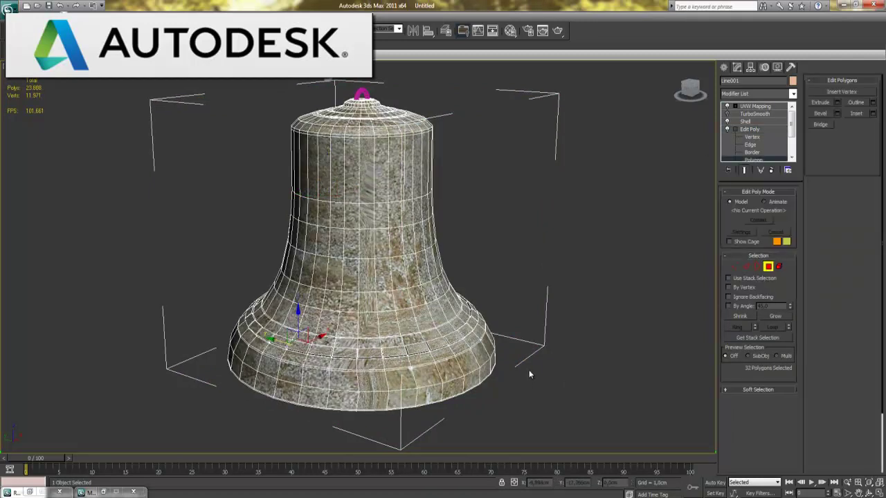
click(727, 106)
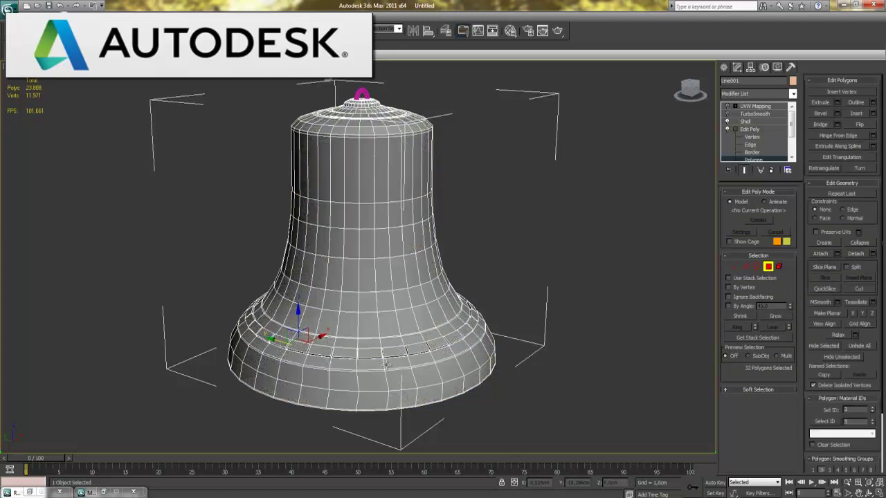
scroll(459, 387, up, 2)
scroll(458, 367, up, 1)
scroll(457, 361, up, 2)
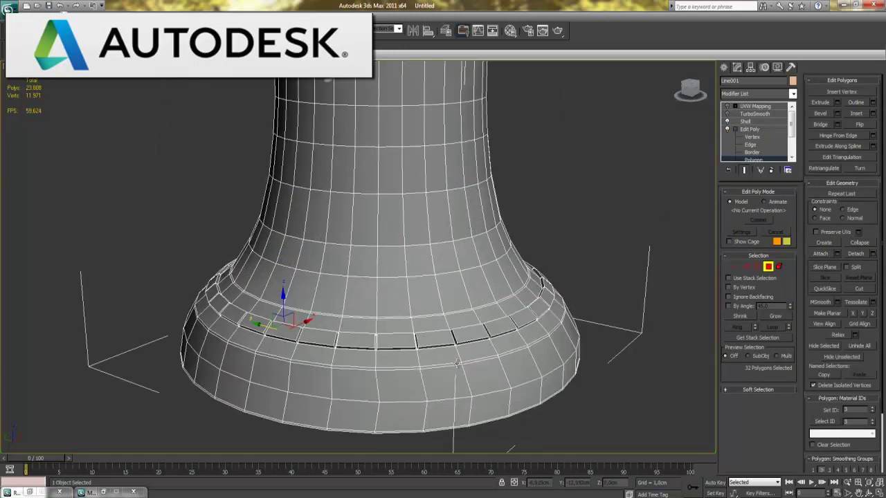
Select the 32-polygon band ring near the bell's base using Loop.
click(398, 341)
click(726, 122)
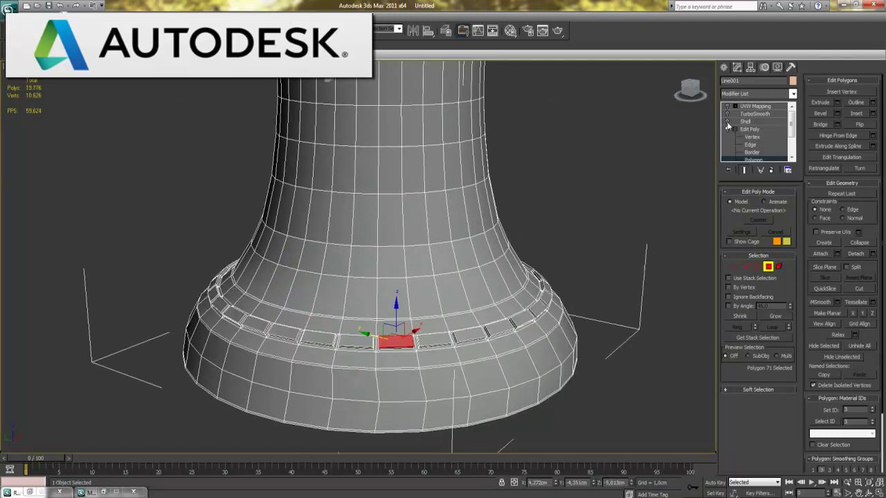
key(alt+l)
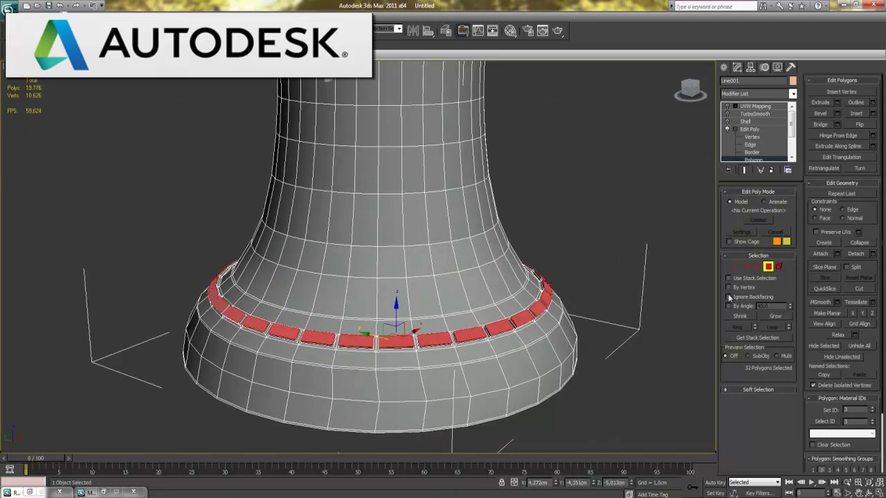
key(ctrl+m)
key(ctrl+z)
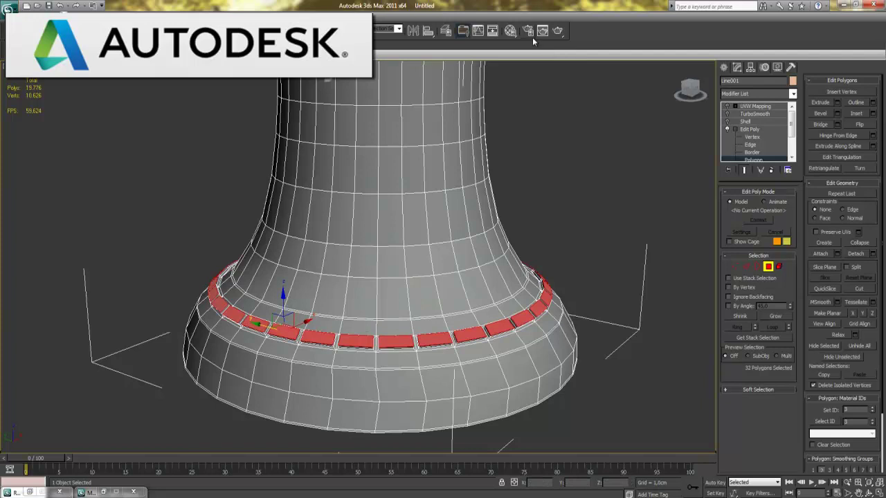
click(510, 31)
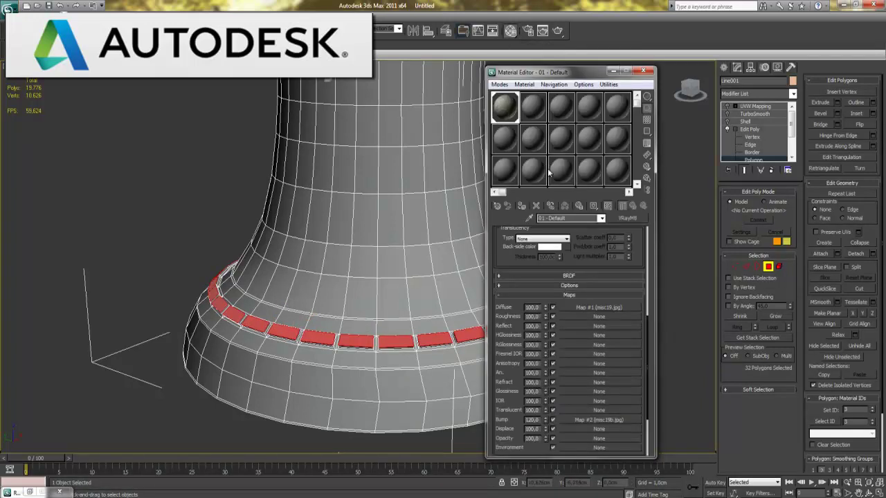
Make the second material slot, 02 - Default, a VRayMtl.
click(533, 117)
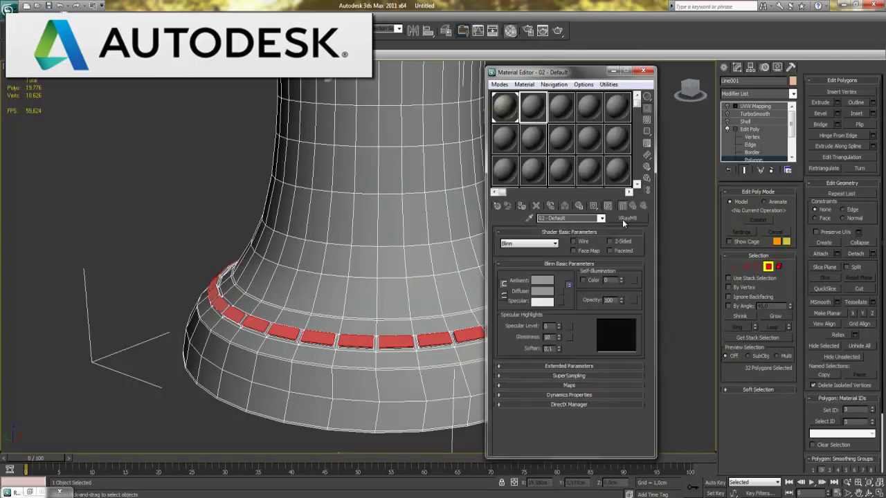
click(622, 219)
double_click(376, 369)
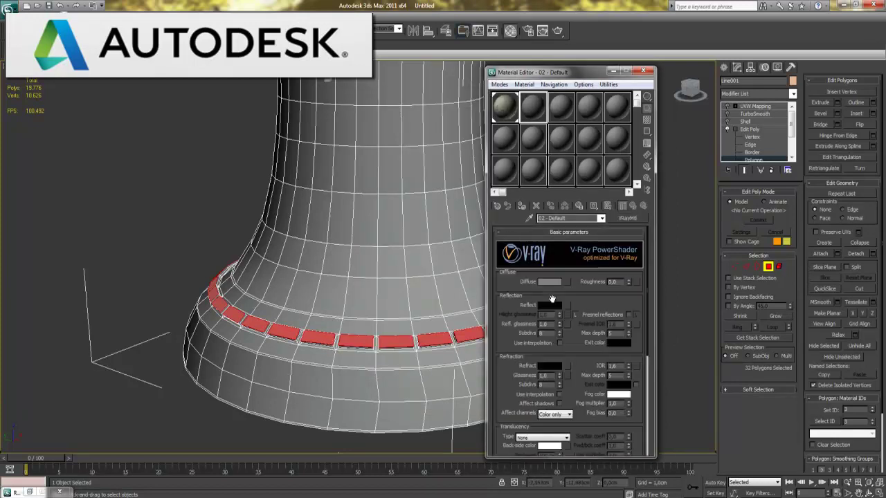
Set its diffuse colour to saturated orange: Hue 22, Sat 255, Value 237.
click(550, 281)
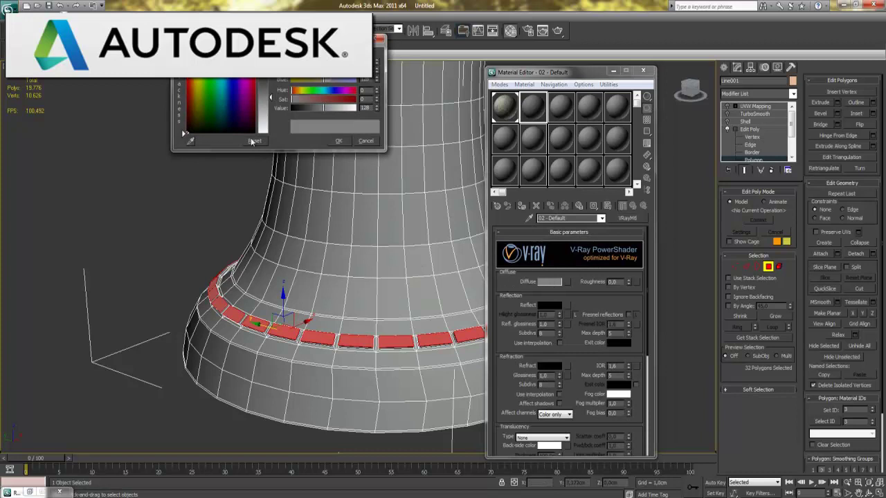
click(197, 115)
drag(197, 114, 193, 78)
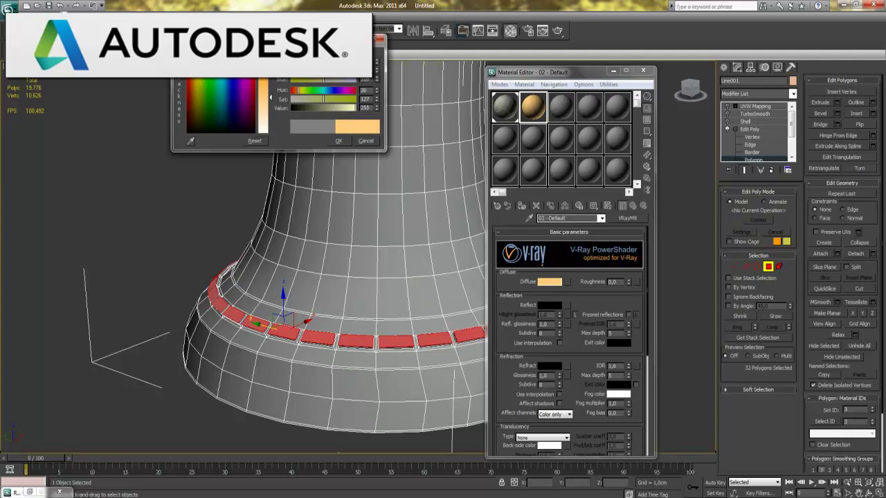
drag(269, 97, 276, 95)
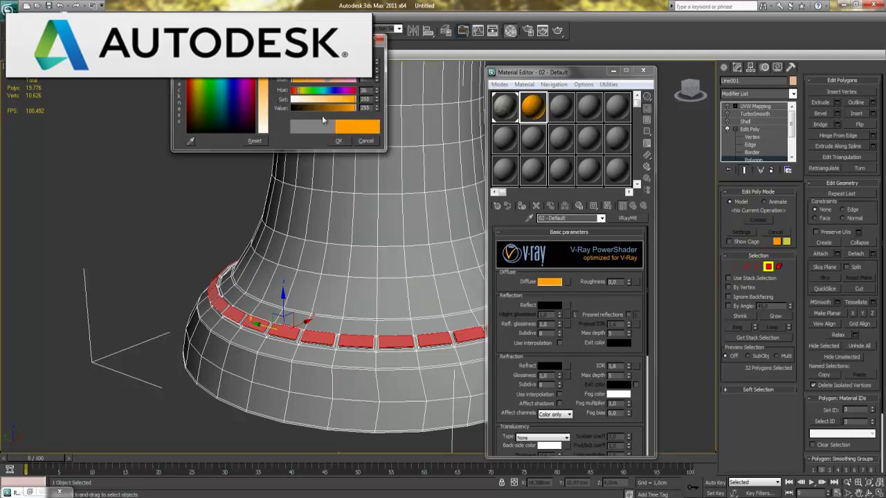
drag(358, 108, 354, 108)
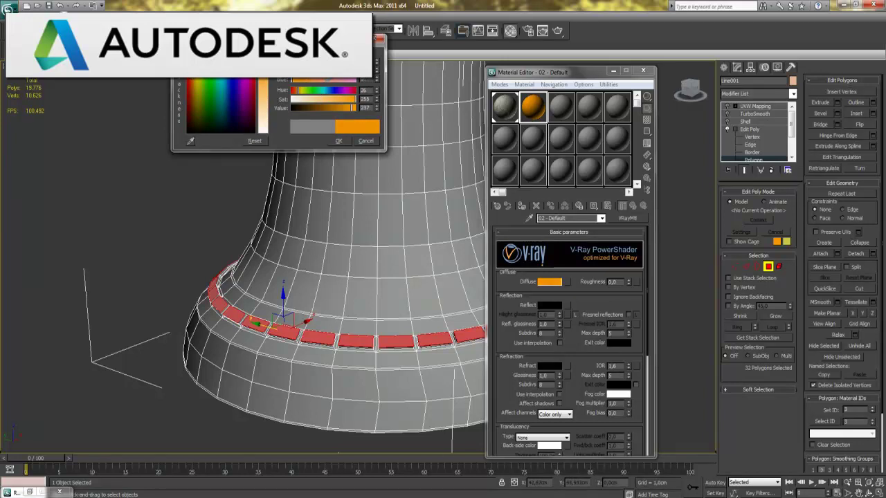
drag(298, 90, 299, 90)
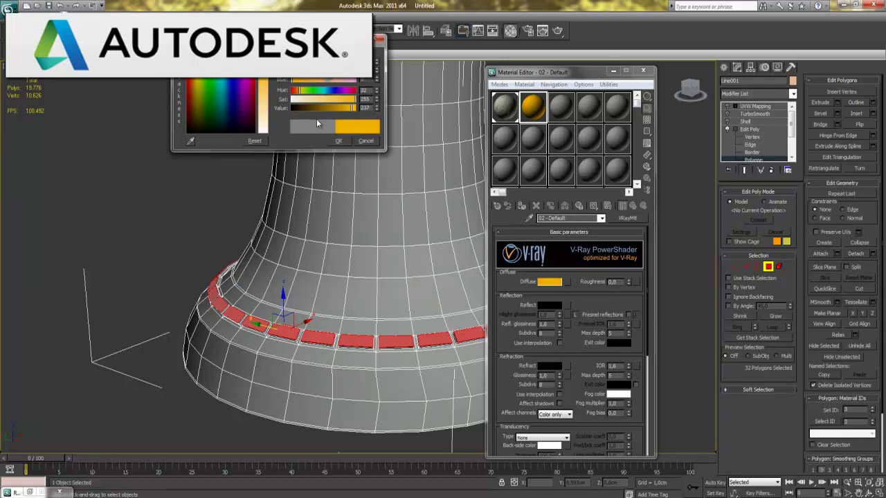
click(339, 141)
Assign the orange material to the selected band, then exit polygon mode and restore the bell's modifiers.
click(521, 206)
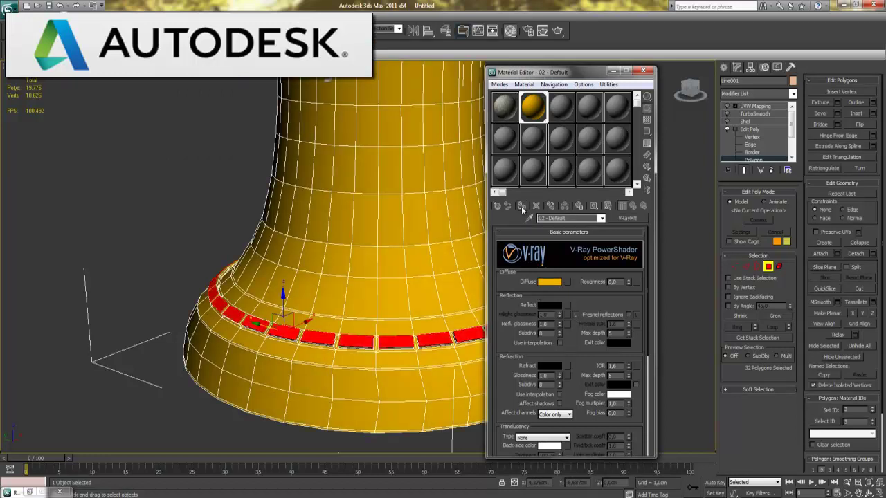
click(766, 267)
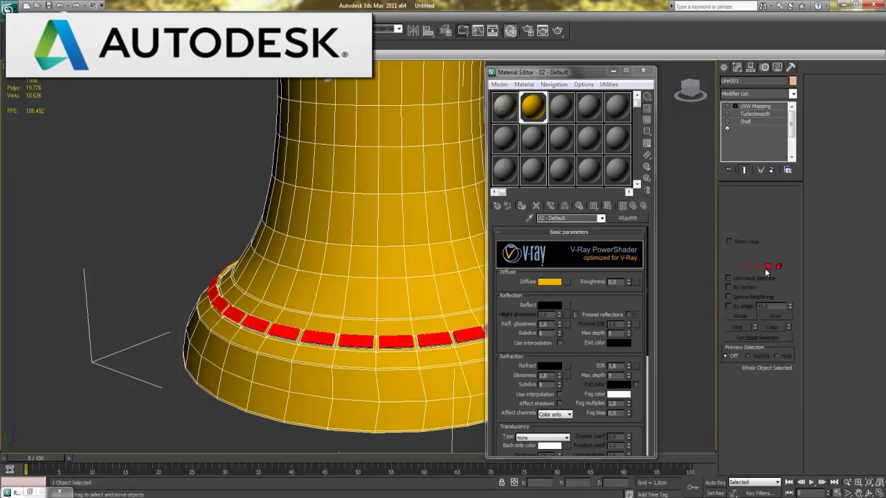
click(727, 121)
click(727, 114)
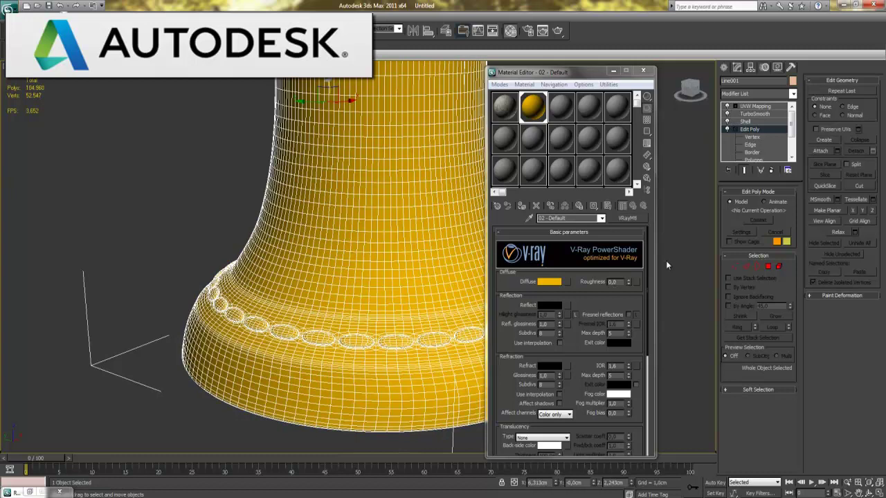
With slot 01 active, hide edged faces, shift the bell left, and start a V-Ray render.
click(505, 106)
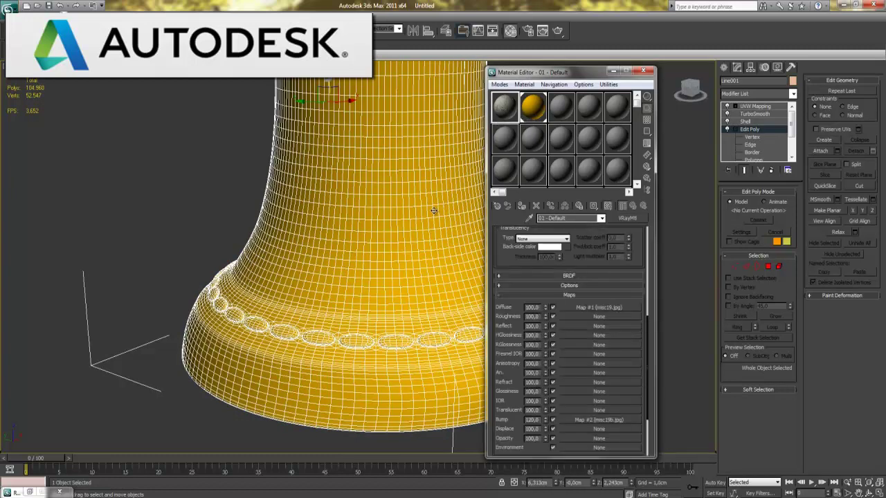
key(F4)
mouse_move(420, 281)
middle_down()
mouse_move(411, 289)
mouse_move(335, 282)
middle_up()
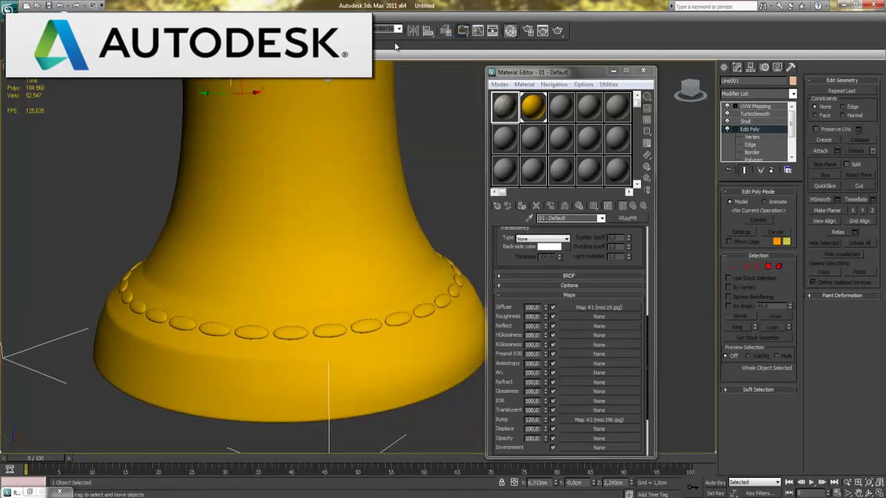
key(shift+q)
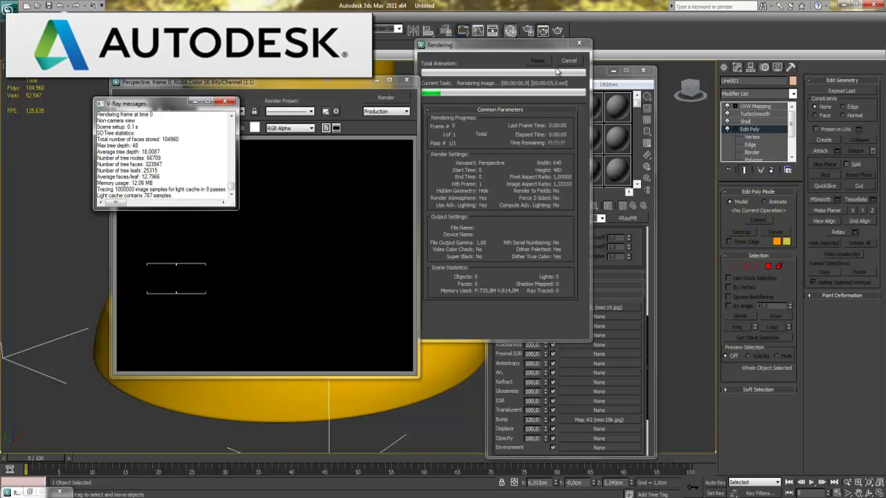
Cancel the running V-Ray render and close the frame buffer and V-Ray message log.
click(568, 60)
click(406, 80)
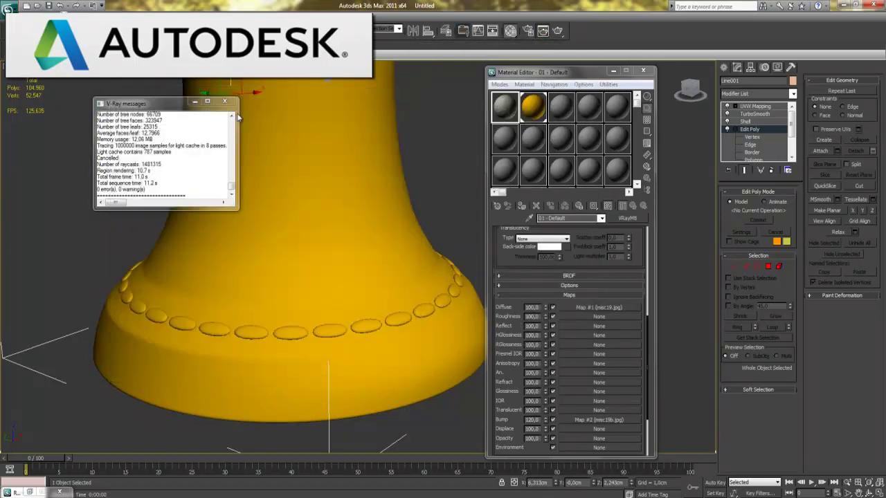
click(224, 101)
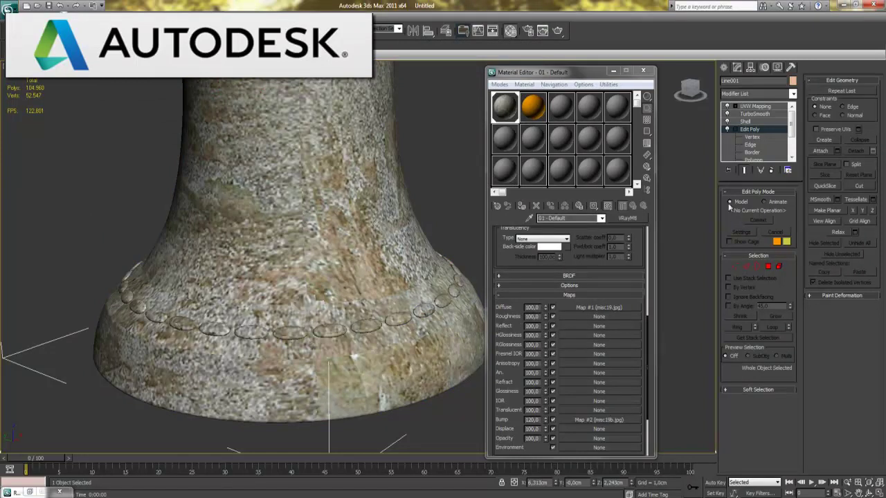
With slot 02 active, add an Edit Poly modifier above TurboSmooth and show edged faces.
click(532, 108)
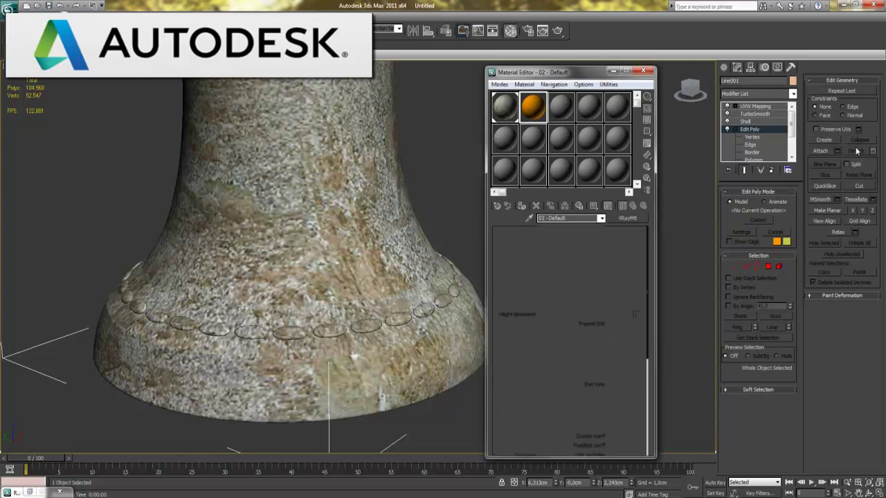
click(753, 114)
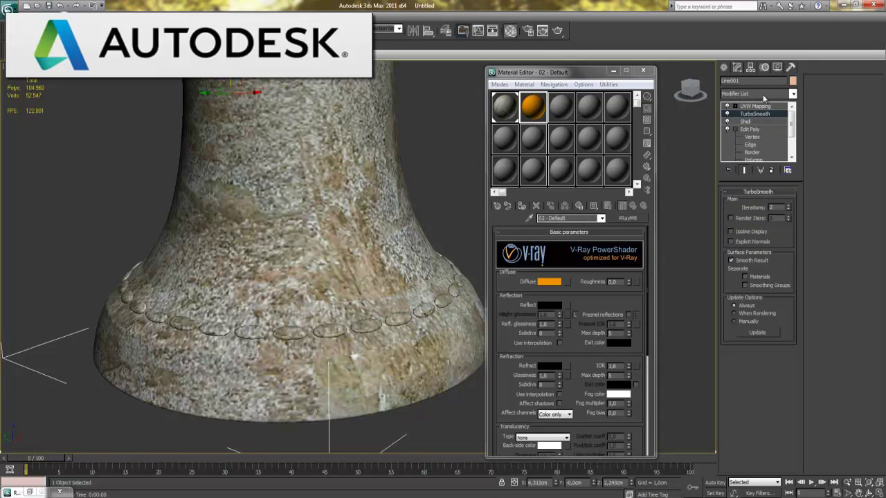
click(765, 97)
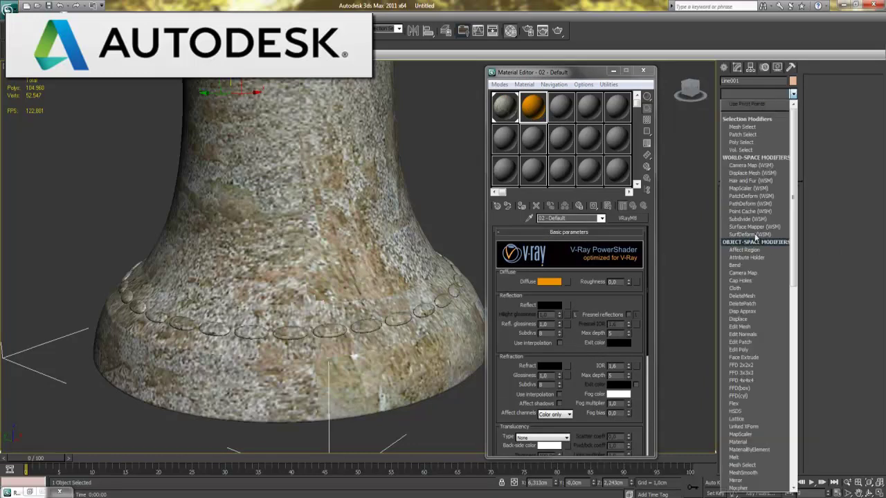
click(748, 349)
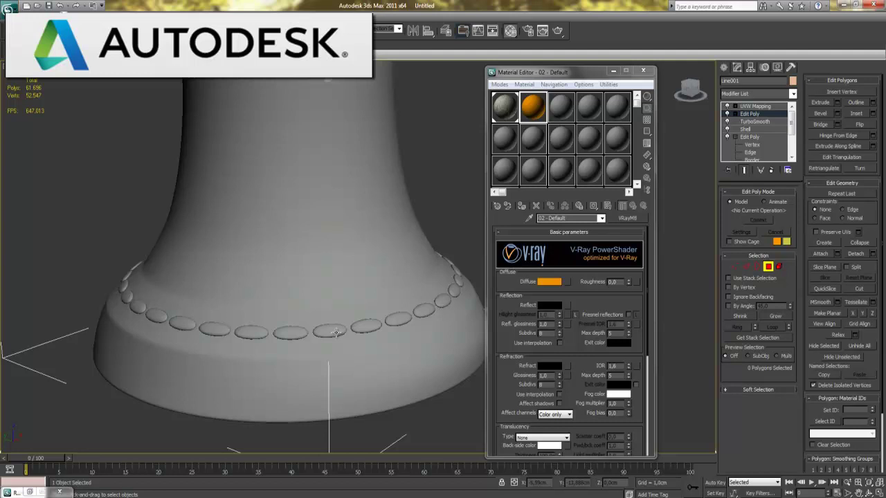
key(F4)
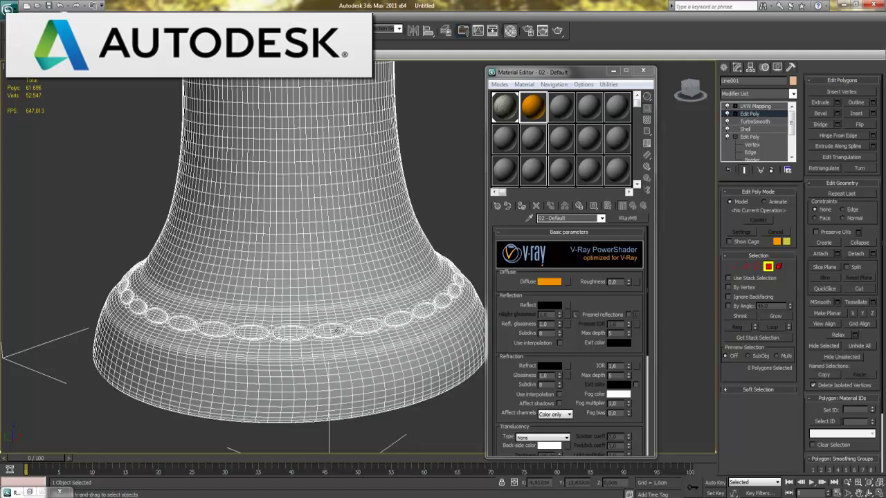
Delete the extra Edit Poly modifier, toggling TurboSmooth off and back on.
click(747, 129)
click(750, 114)
drag(749, 113, 732, 119)
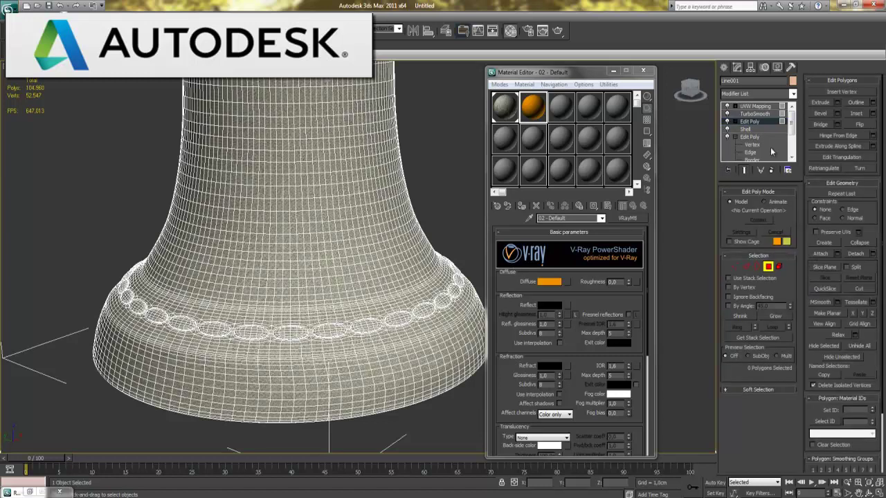
click(726, 113)
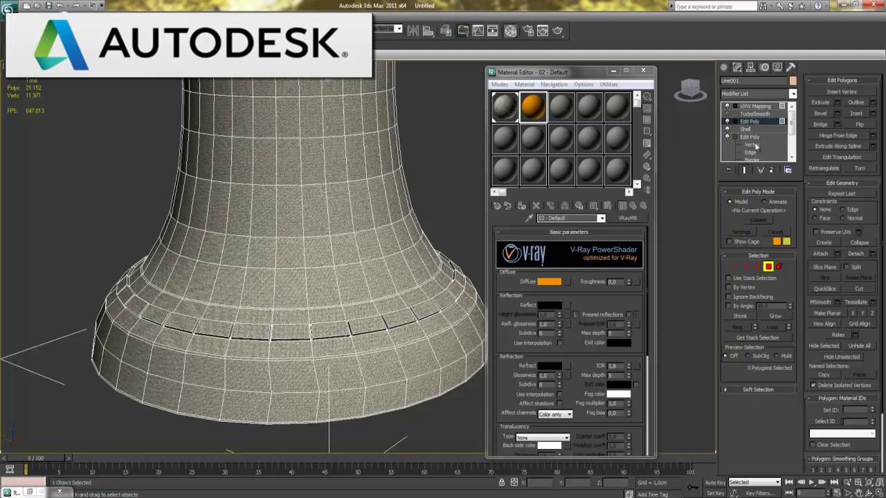
click(771, 170)
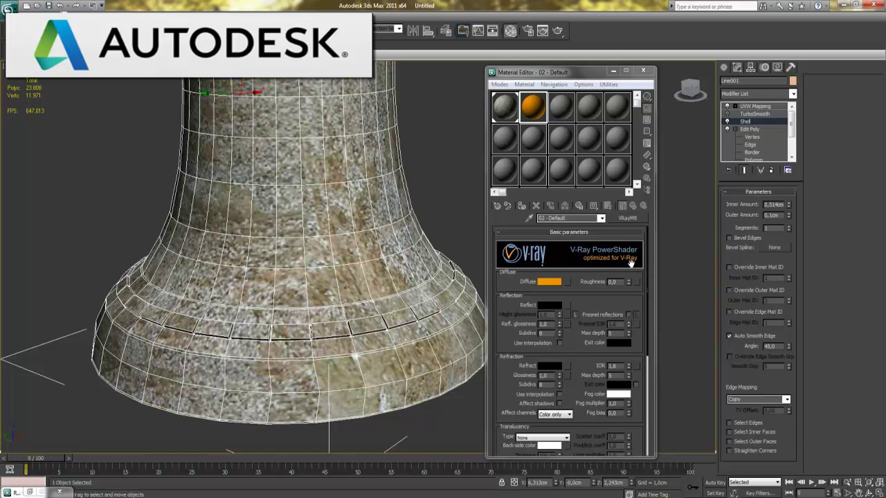
click(727, 114)
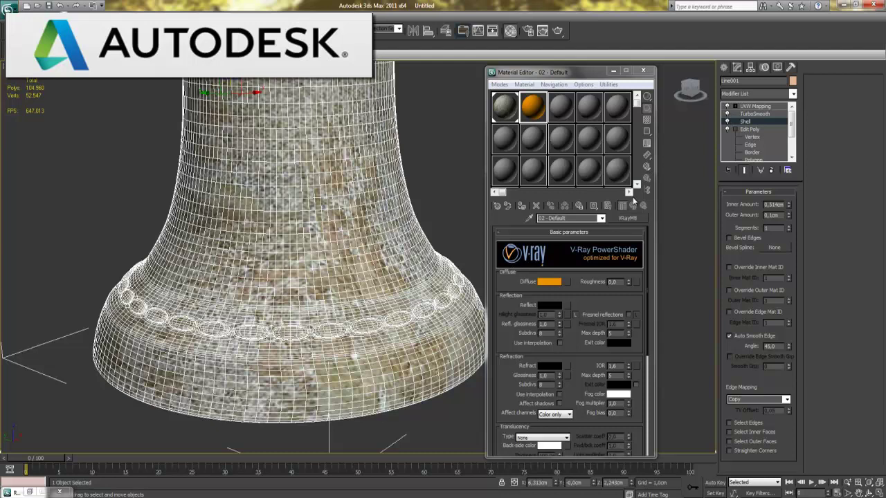
Move TurboSmooth below Shell and enter Polygon mode on the original Edit Poly.
click(752, 115)
drag(752, 116, 754, 130)
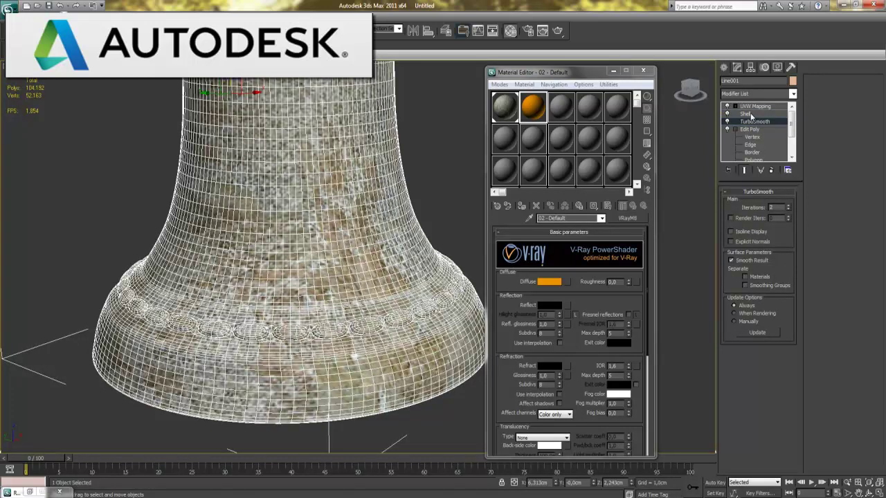
click(748, 129)
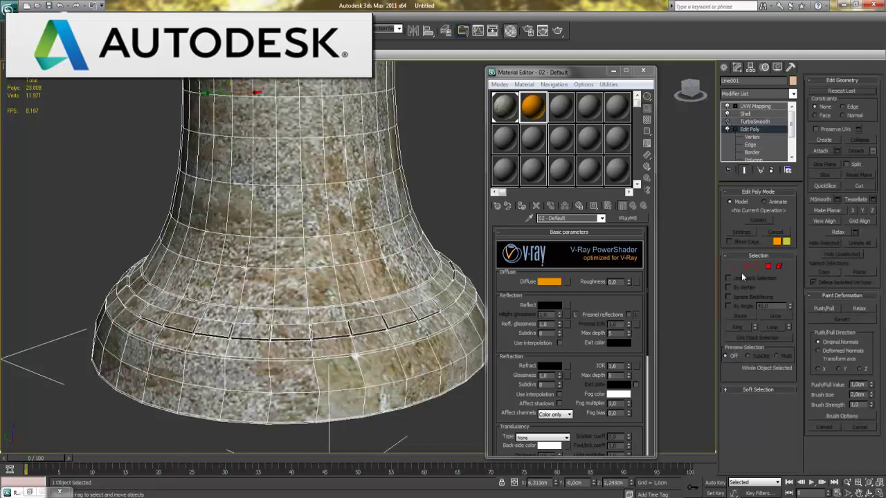
click(768, 267)
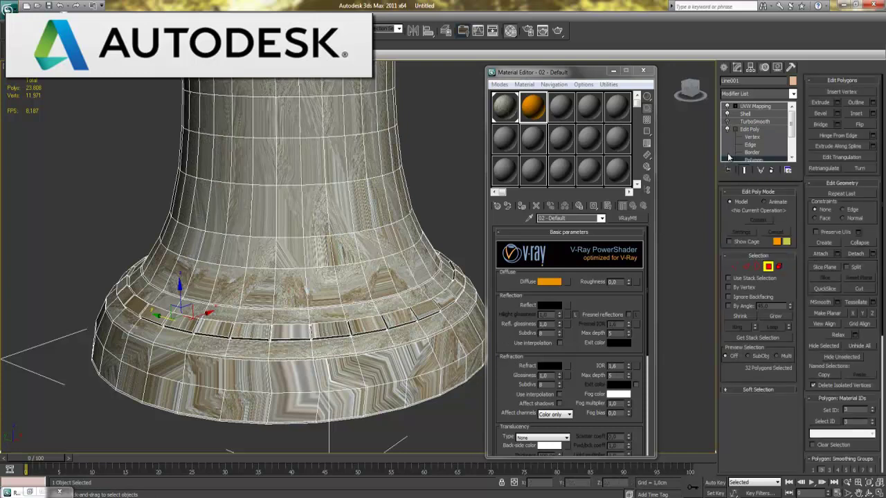
Apply the orange slot-02 material to the rim-band polygons and exit Polygon mode.
click(727, 118)
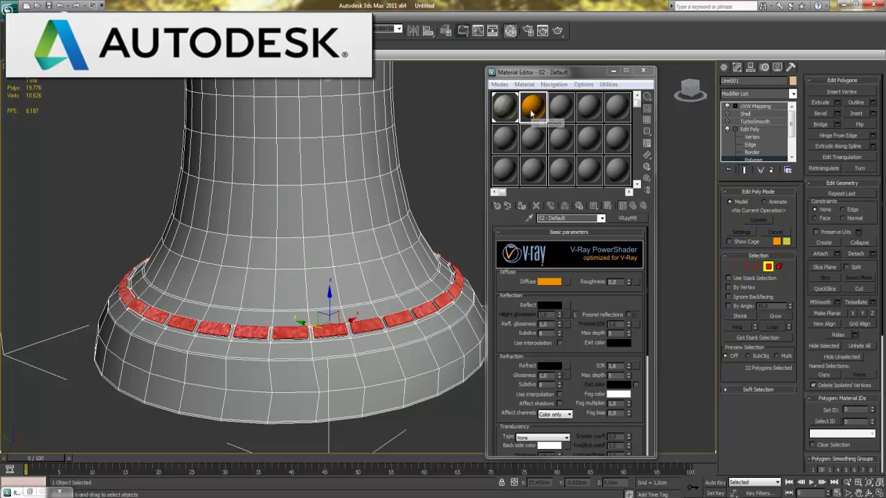
click(522, 208)
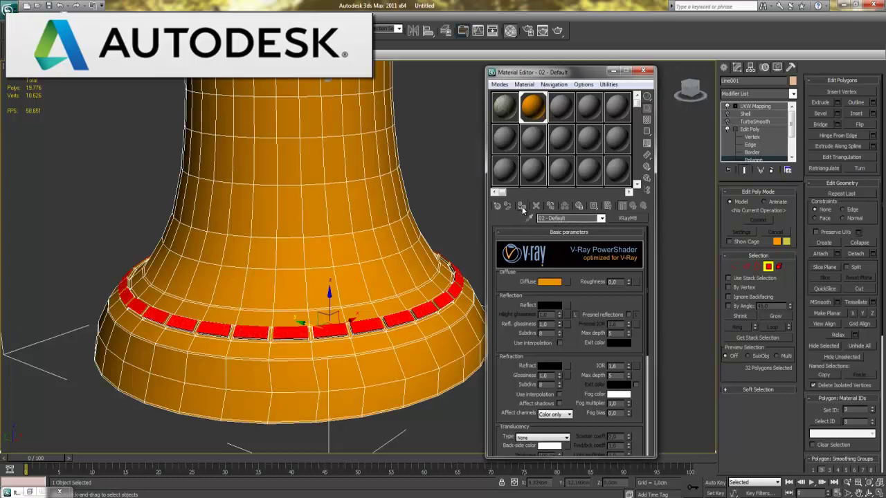
click(523, 208)
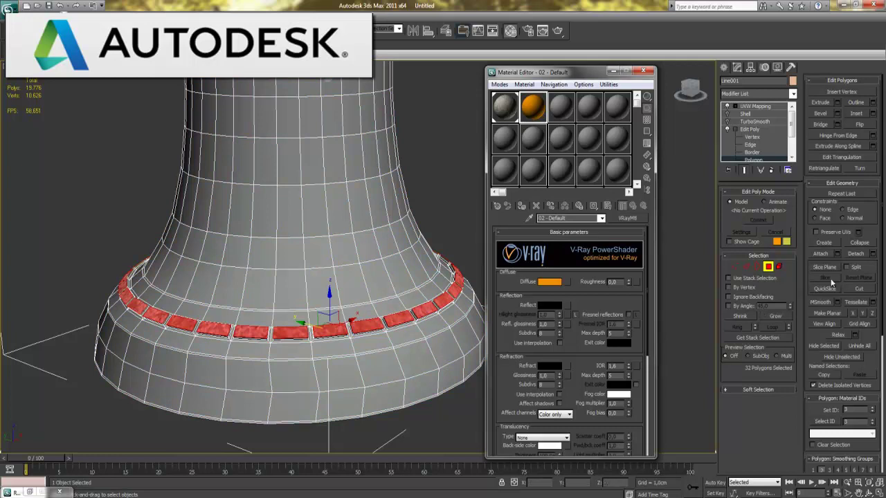
click(766, 269)
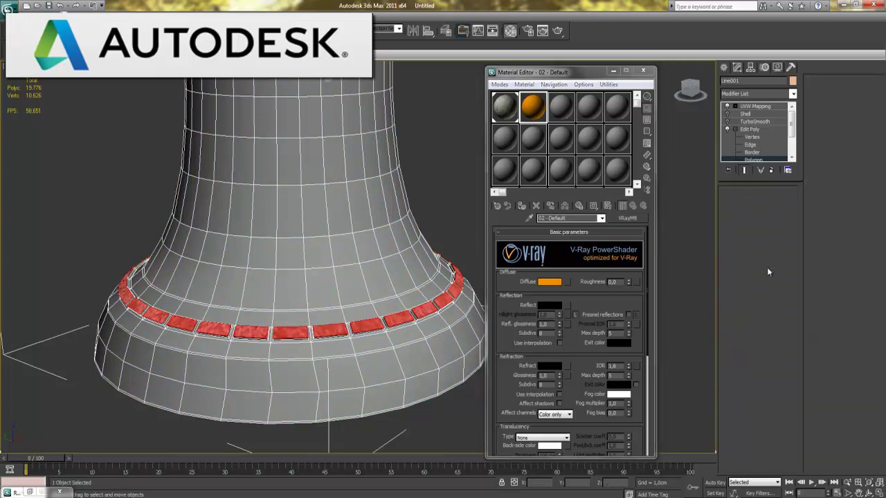
Set V-Ray HSph. subdivs and light cache subdivs to 20 in Render Setup.
click(612, 72)
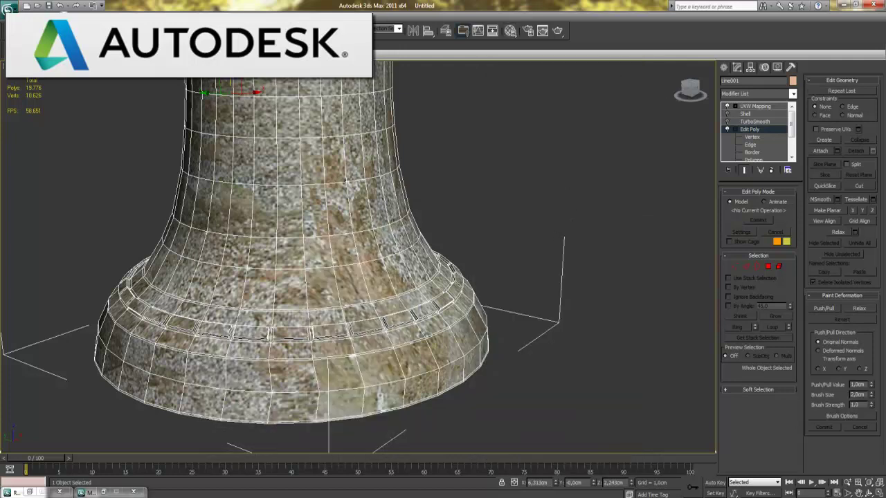
click(262, 17)
click(277, 80)
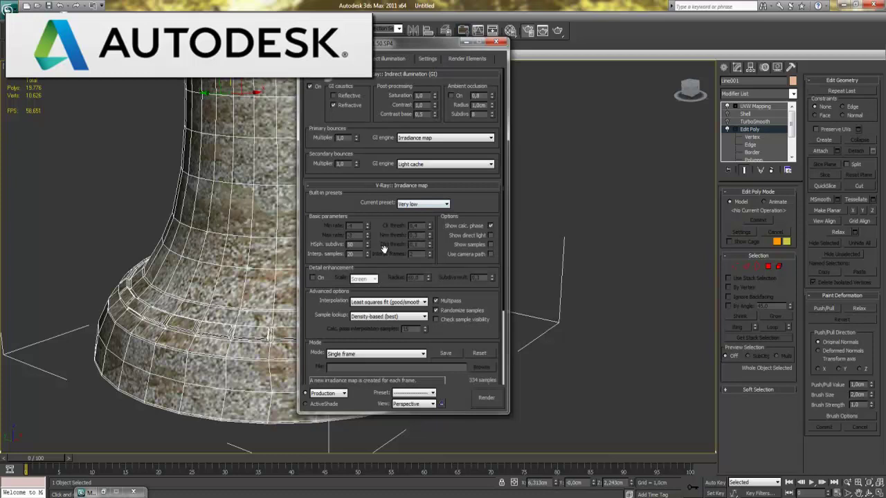
text(20)
text(10)
scroll(399, 209, down, 3)
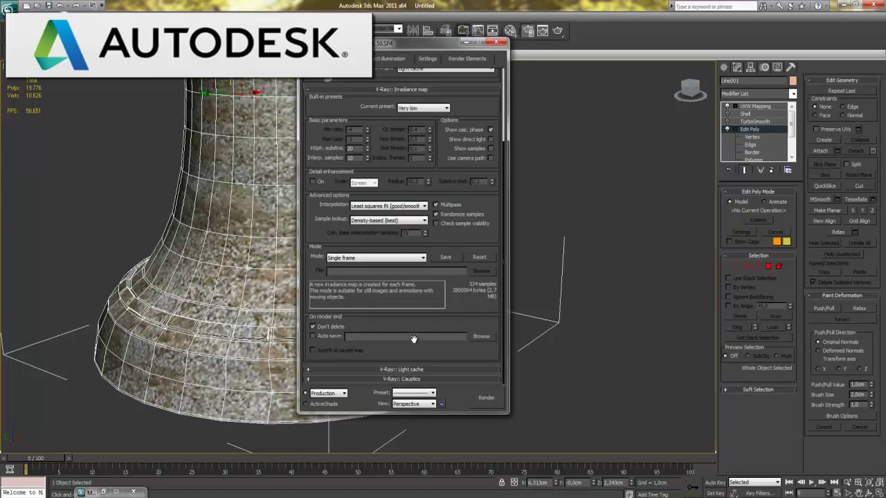
scroll(419, 365, down, 3)
text(20)
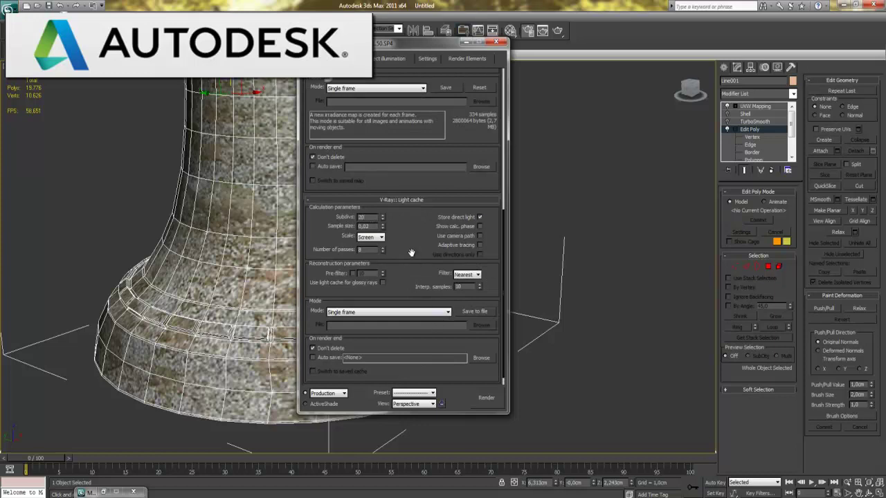
Enable the GI environment override with a white colour and start a test render.
click(339, 58)
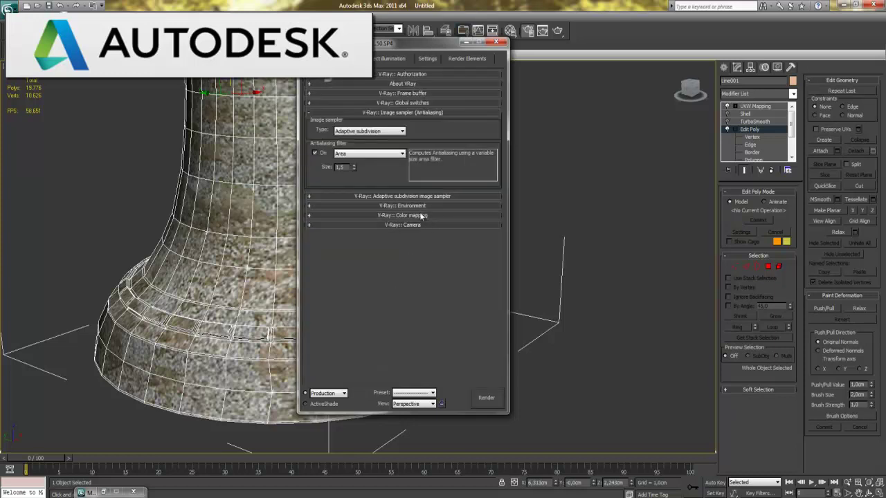
click(403, 206)
click(312, 223)
click(335, 223)
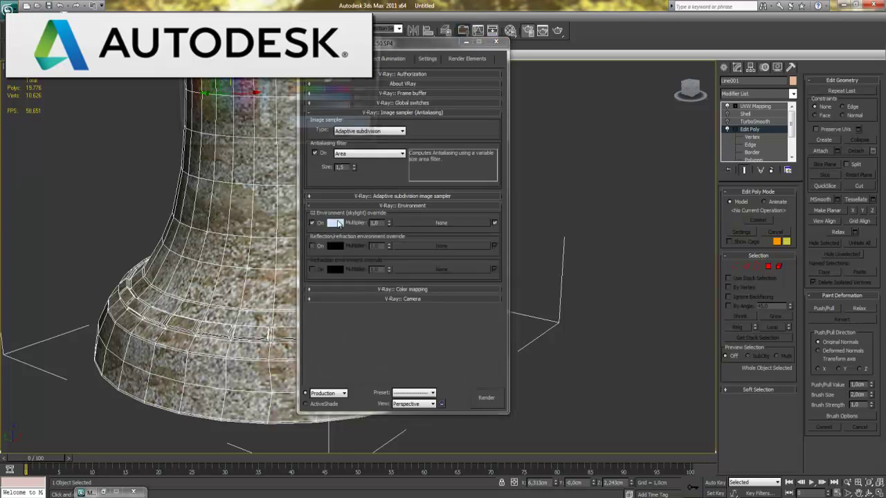
drag(271, 121, 270, 134)
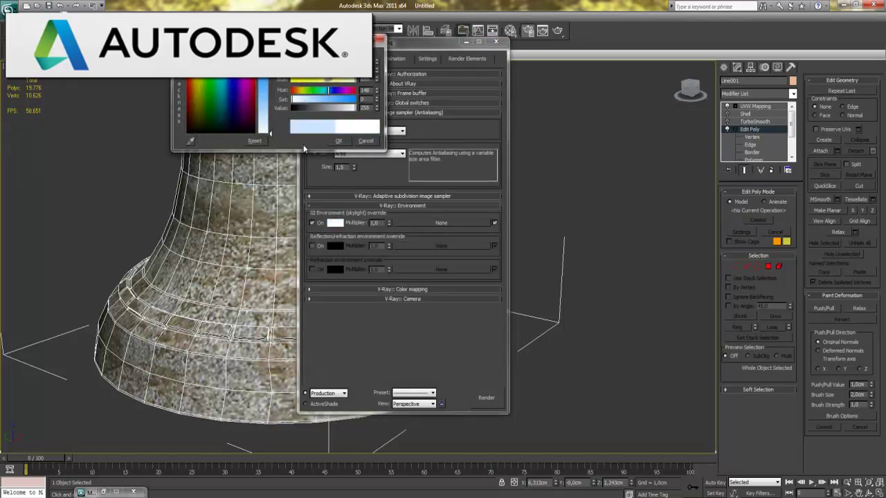
click(339, 141)
click(487, 401)
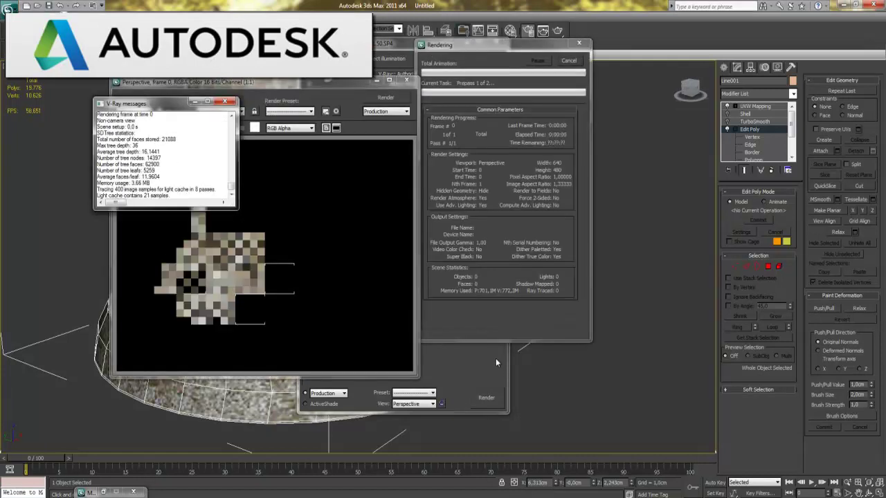
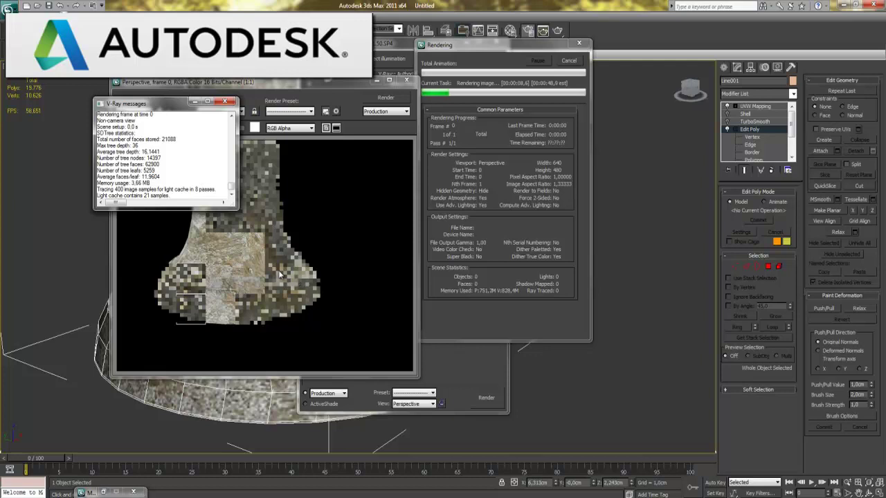
Cancel the test render and close the frame buffer, V-Ray messages and Render Setup windows.
click(247, 228)
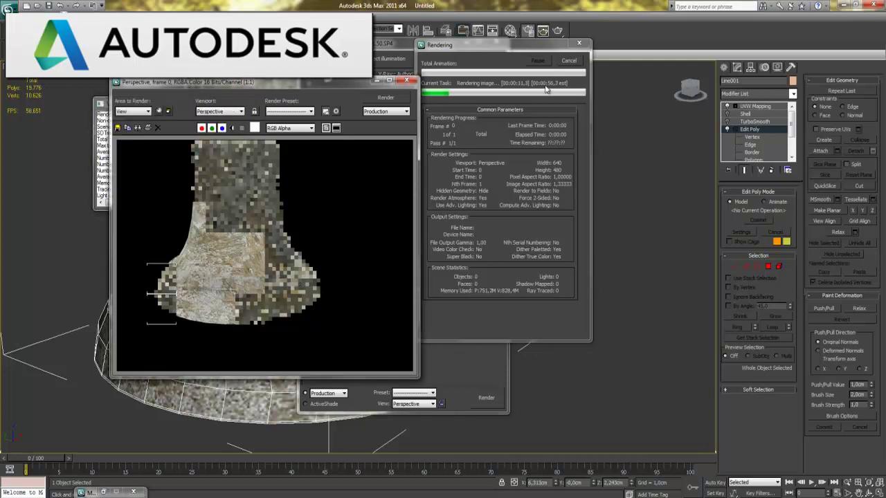
click(568, 61)
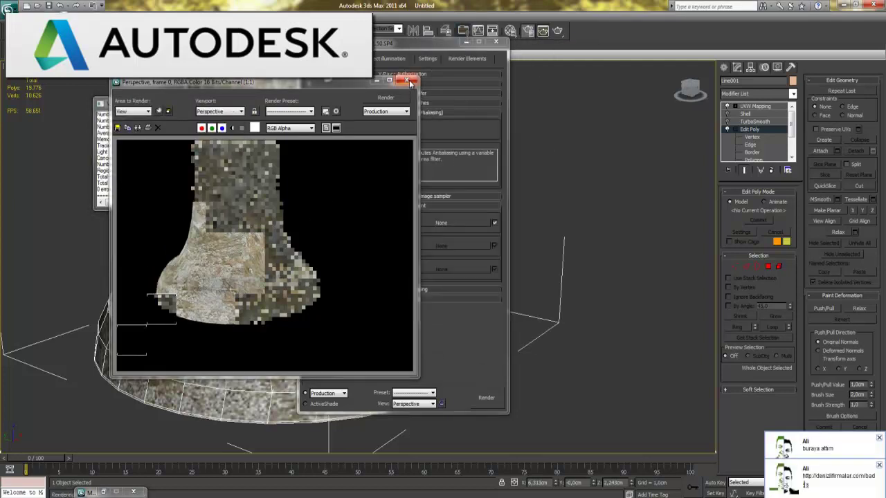
click(409, 80)
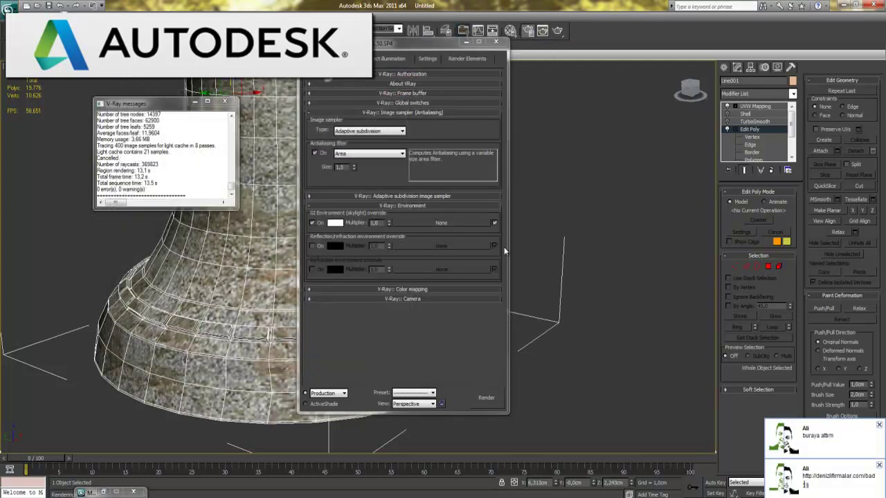
click(879, 425)
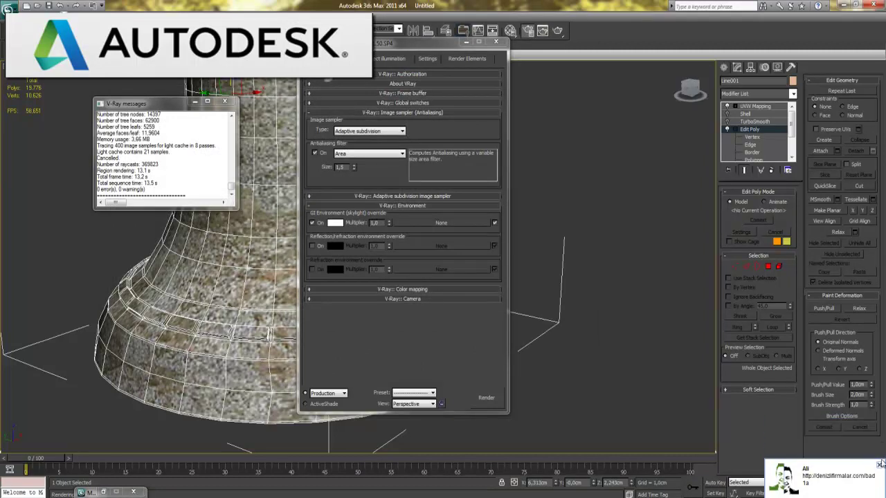
click(878, 465)
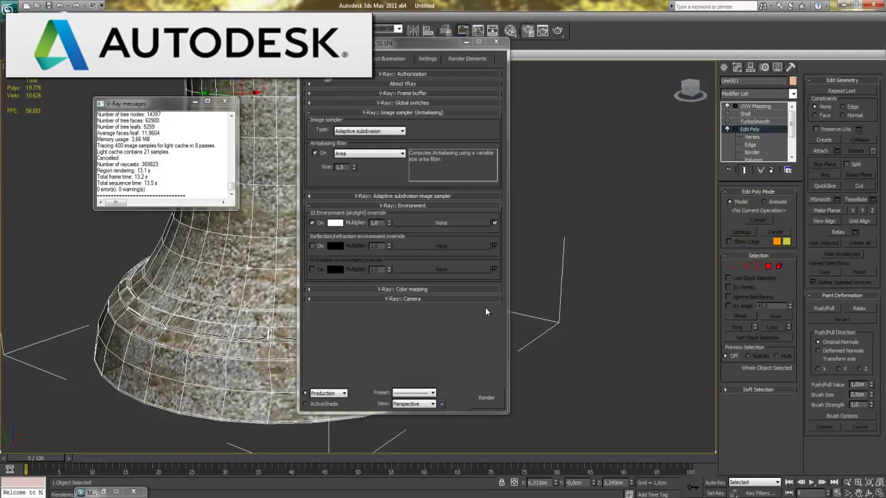
click(224, 101)
click(495, 41)
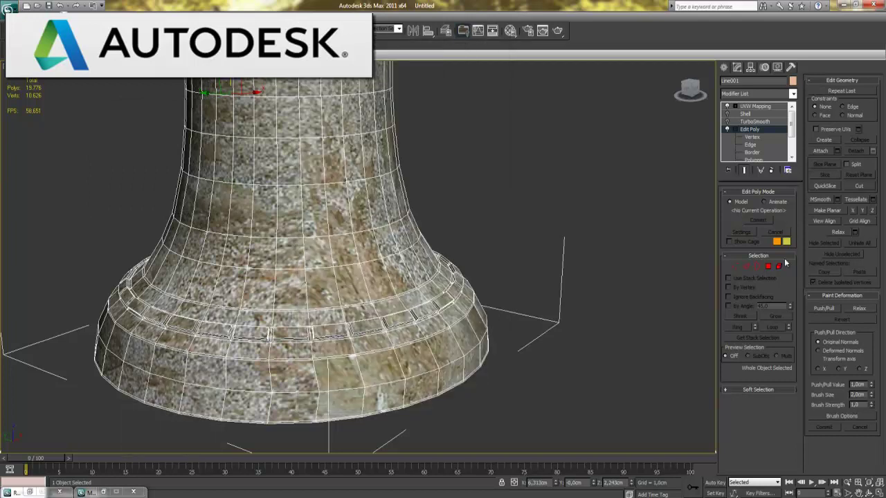
Turn on the bell's TurboSmooth and Shell modifiers in the modifier stack.
click(728, 121)
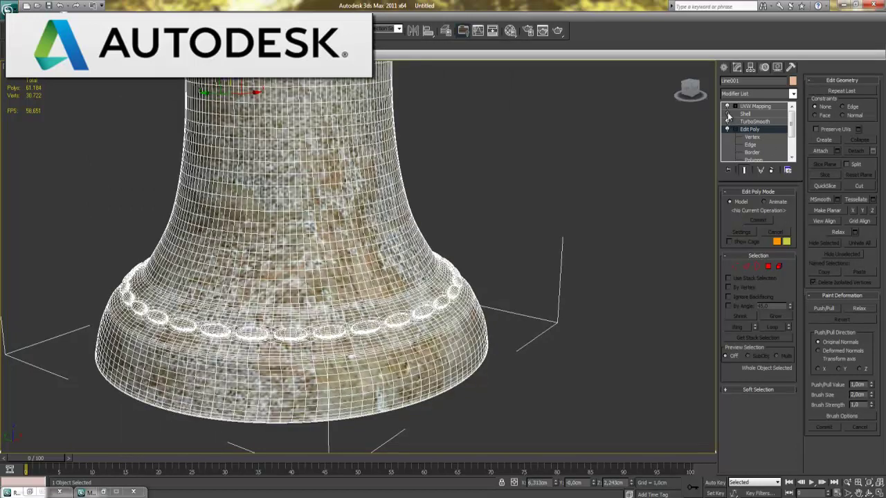
click(727, 115)
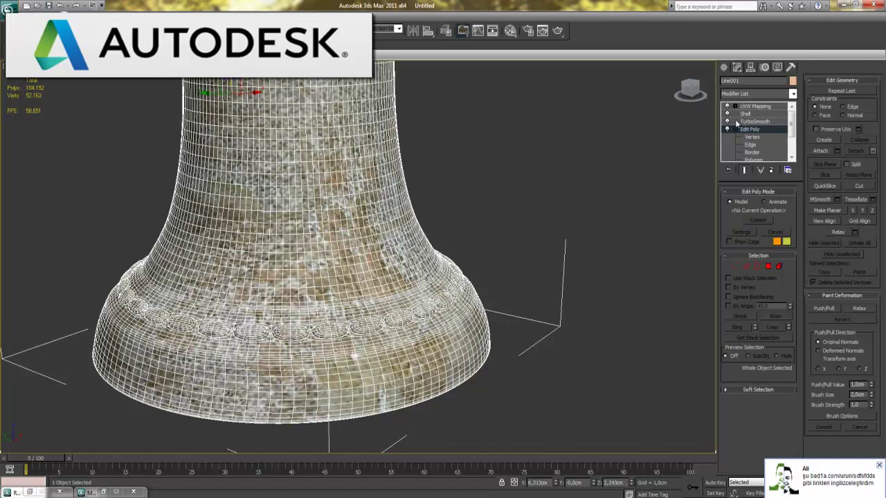
click(879, 467)
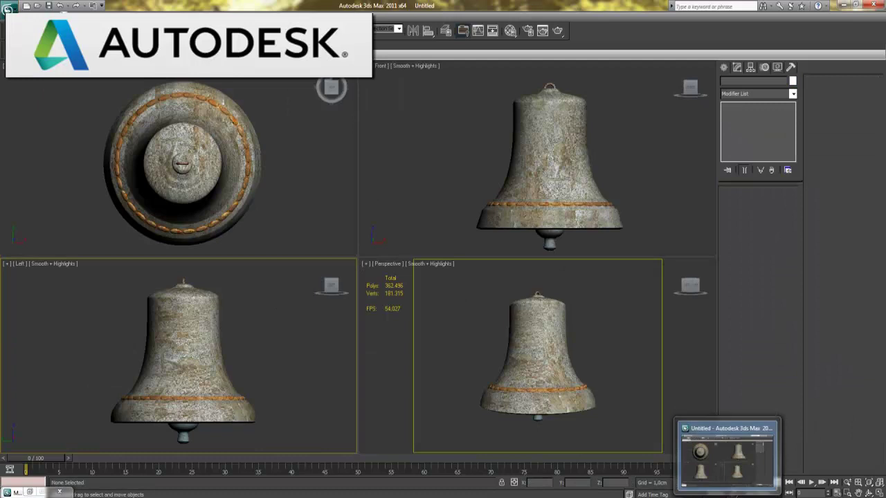
Enable the Diffuse map on the bell's material in the Material Editor.
click(576, 334)
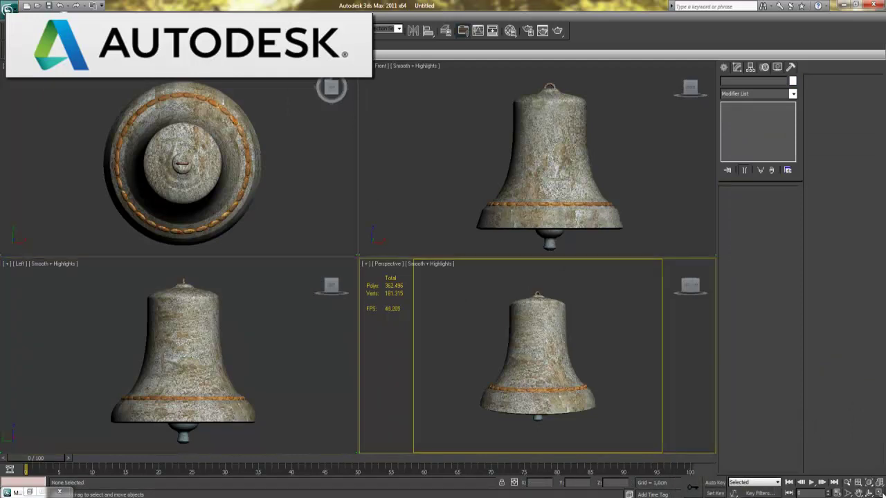
key(alt+w)
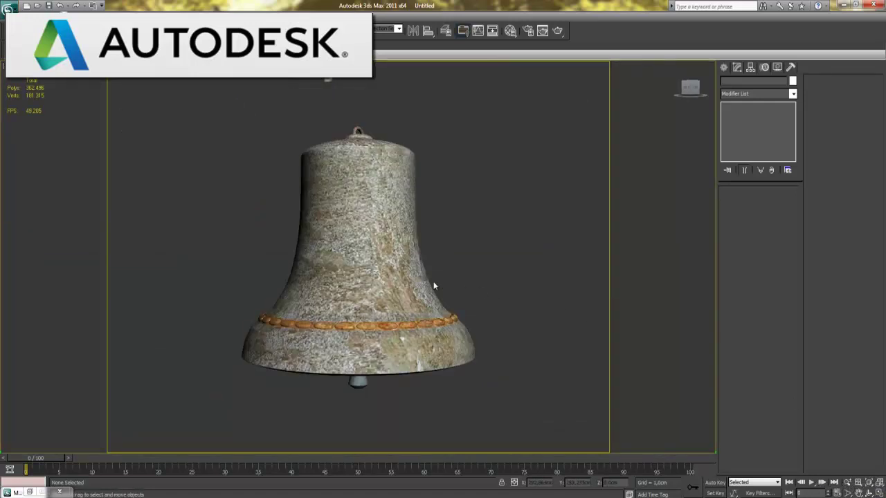
key(m)
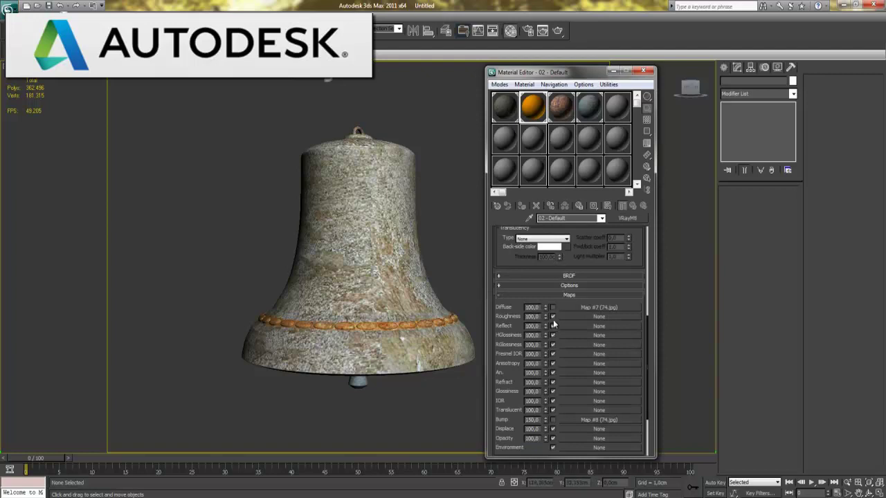
click(552, 307)
Minimize the Material Editor and maximize the Top viewport.
click(613, 70)
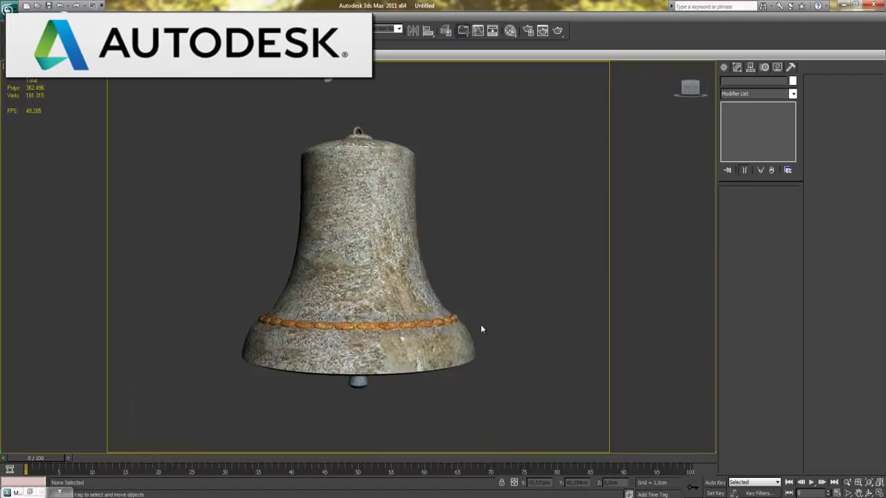
click(878, 493)
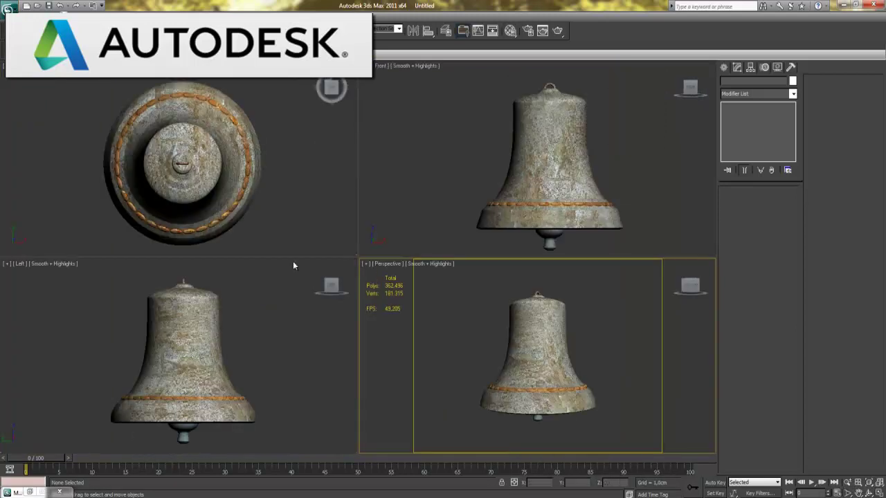
click(879, 492)
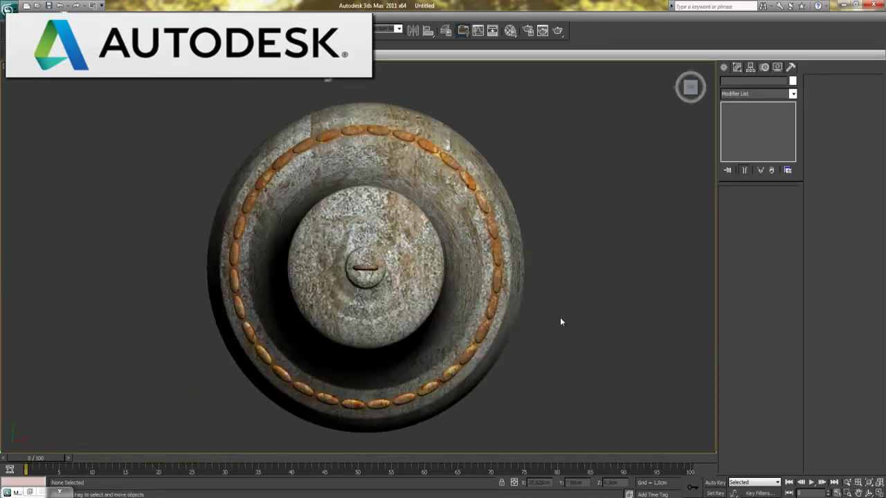
Draw a long, thin Box001 about 204 cm wide behind the bell as a backdrop.
scroll(583, 223, down, 4)
scroll(584, 223, down, 2)
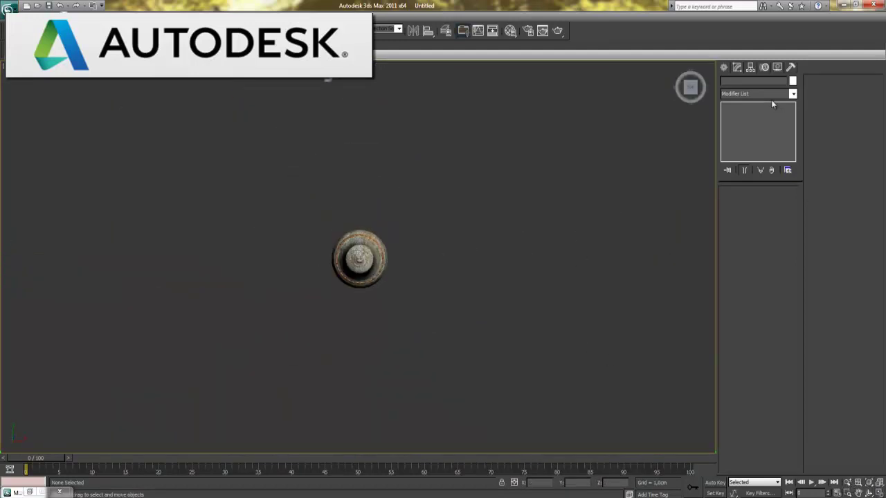
click(722, 67)
click(726, 83)
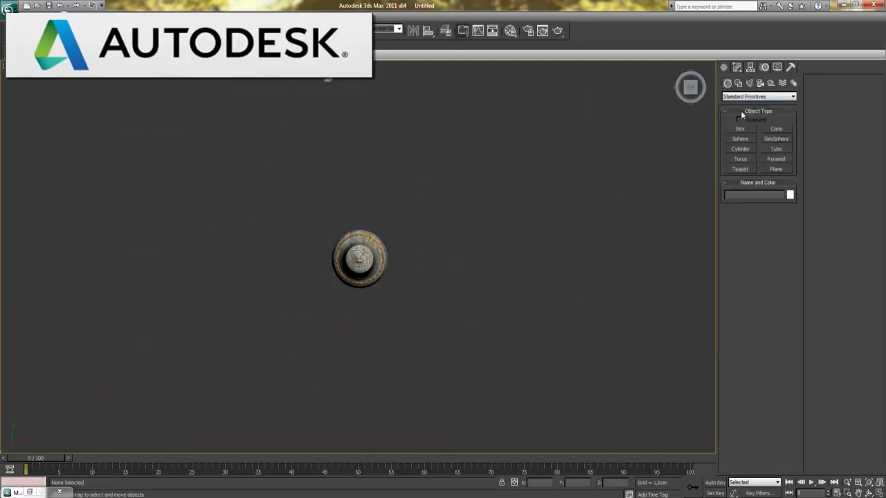
click(740, 129)
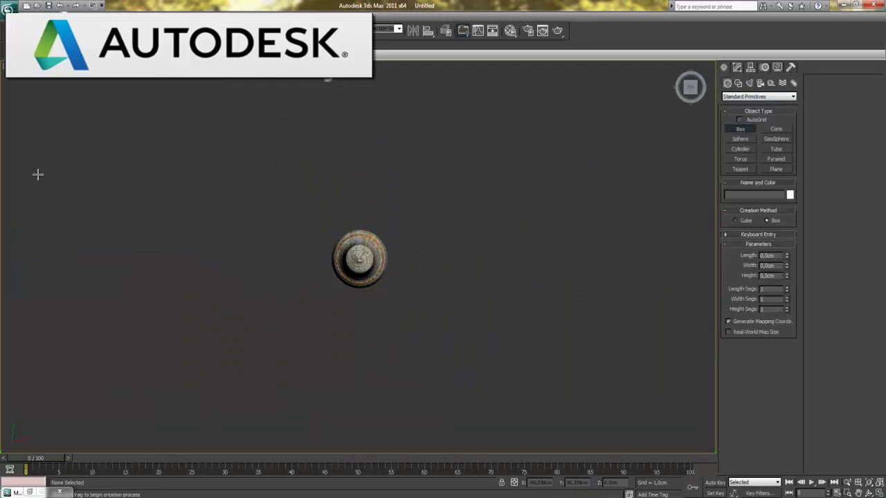
drag(11, 175, 709, 189)
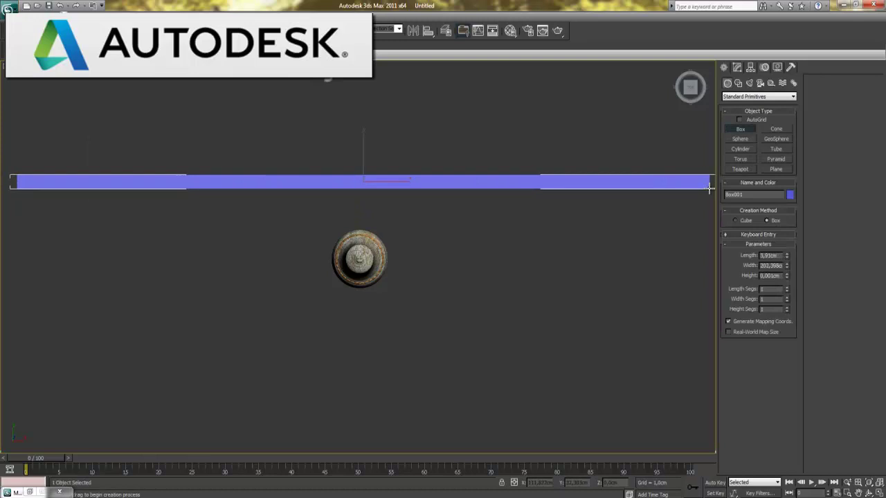
drag(709, 188, 714, 181)
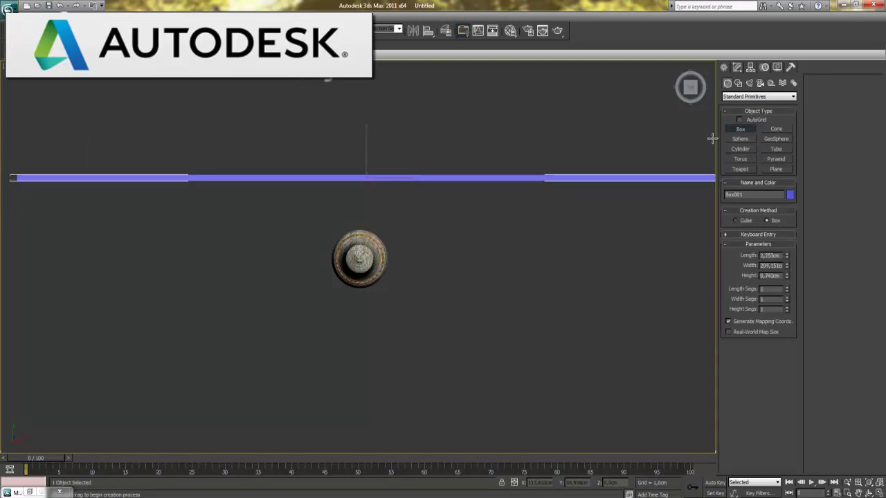
click(705, 102)
right_click(704, 103)
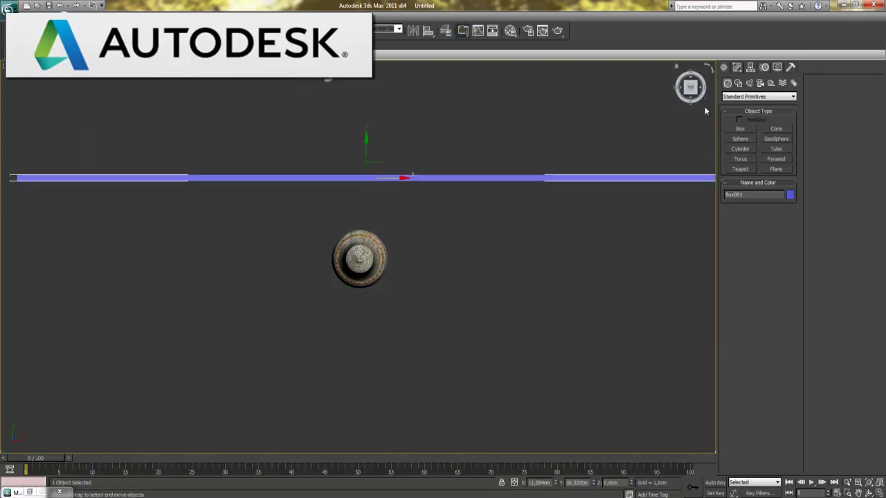
click(880, 492)
click(606, 207)
Raise the backdrop Box001's Height to about 320.
click(737, 66)
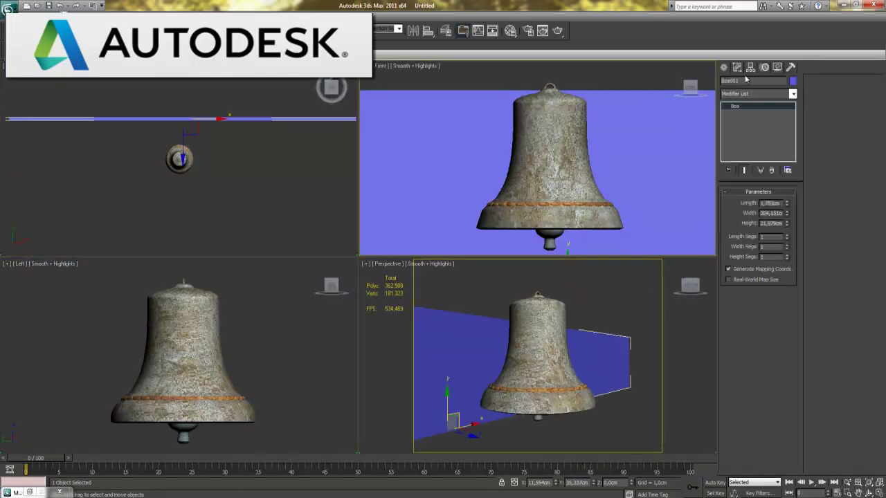
drag(785, 225, 797, 135)
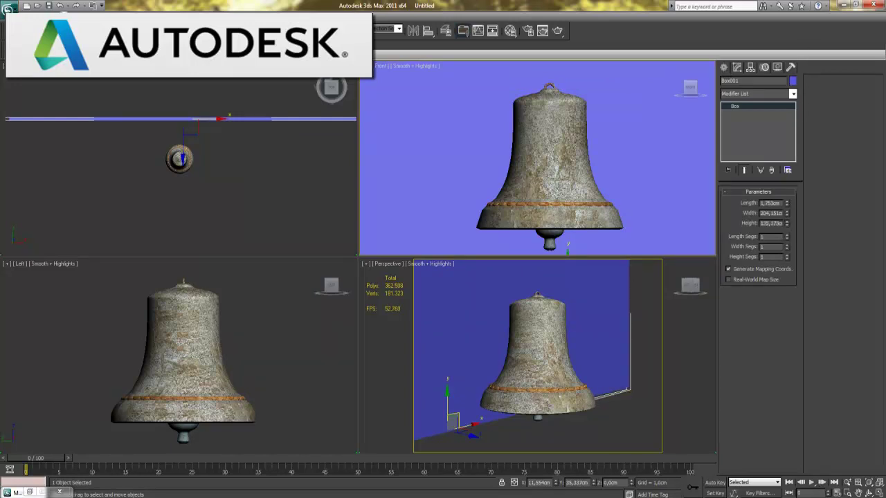
click(284, 218)
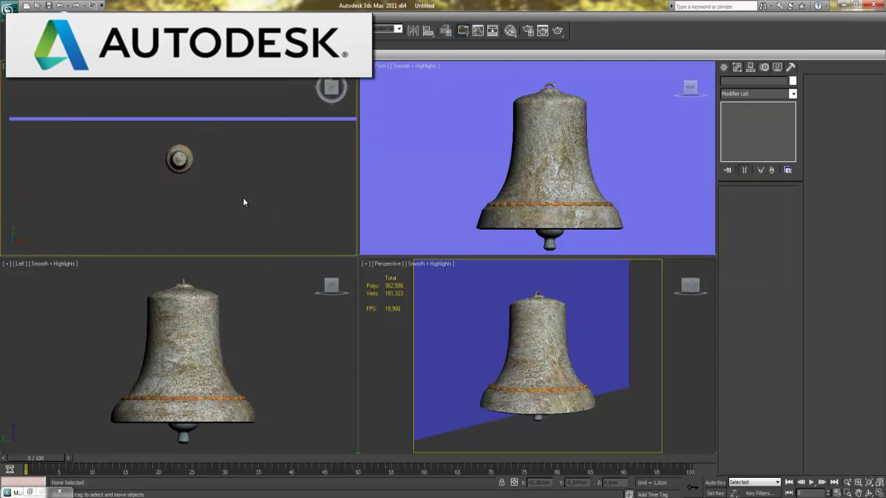
Move the bell up and closer to the backdrop, then zoom extents in all views.
drag(216, 194, 145, 140)
click(595, 147)
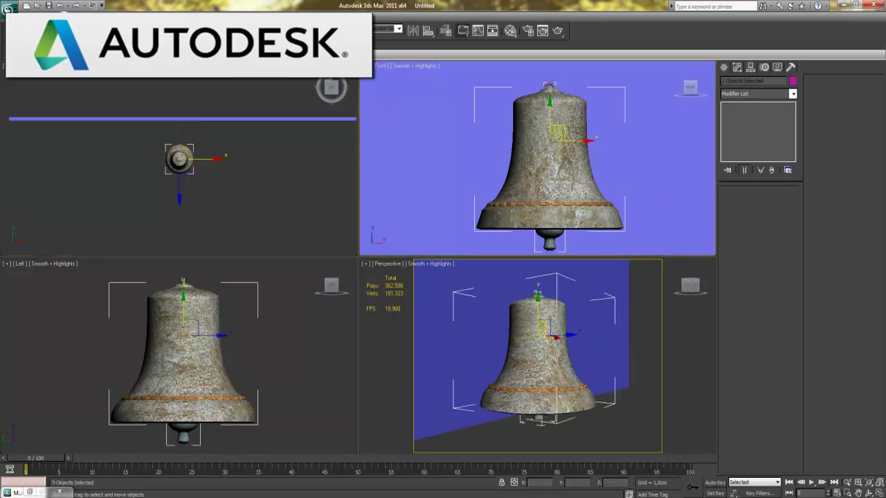
click(879, 489)
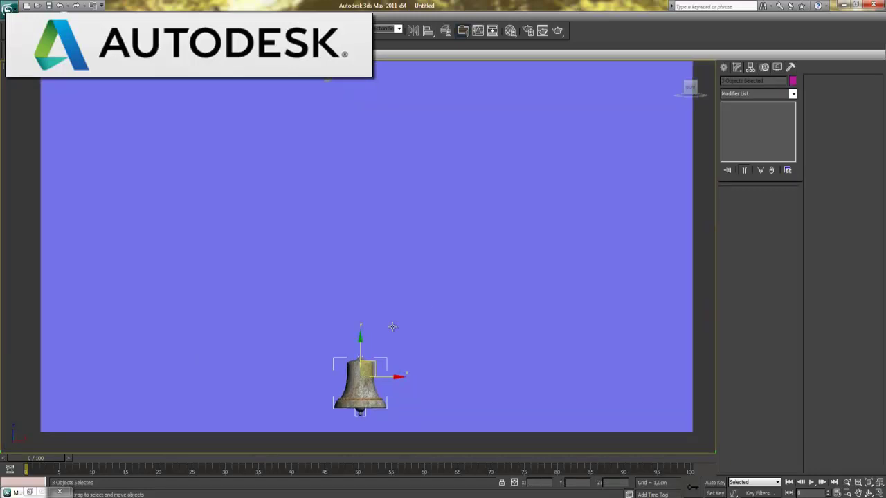
drag(371, 282, 371, 157)
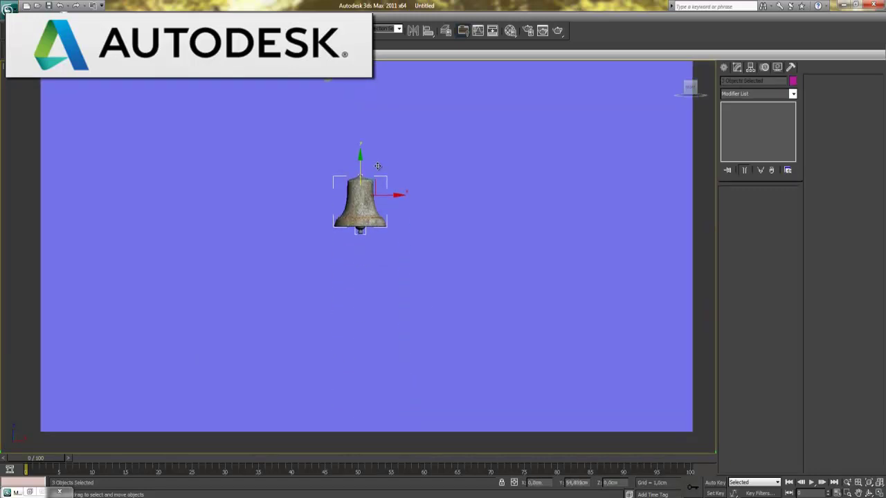
key(alt+w)
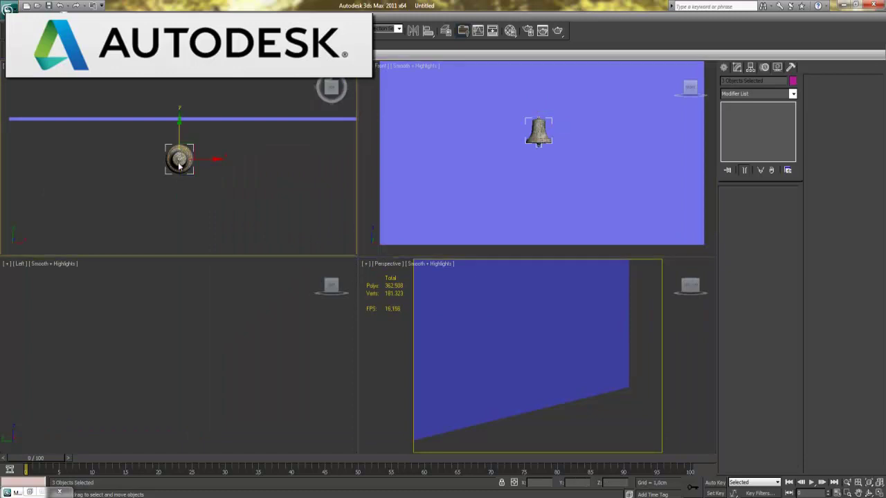
drag(178, 127, 179, 106)
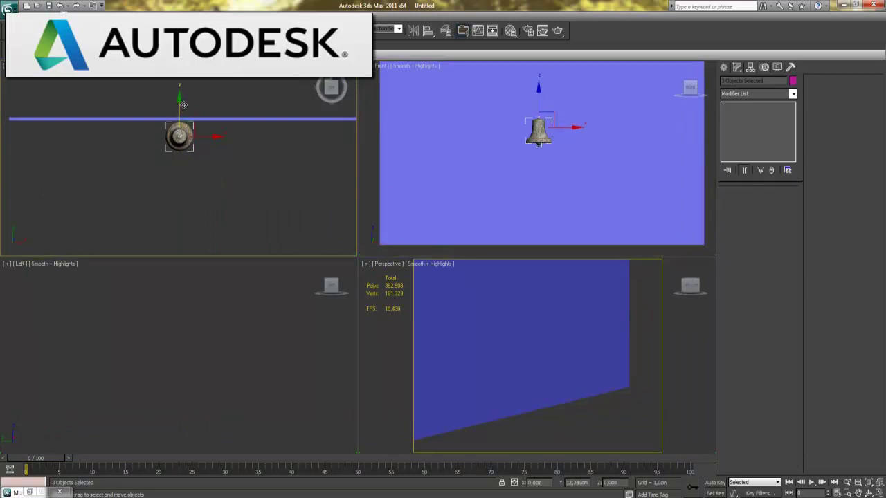
right_click(267, 380)
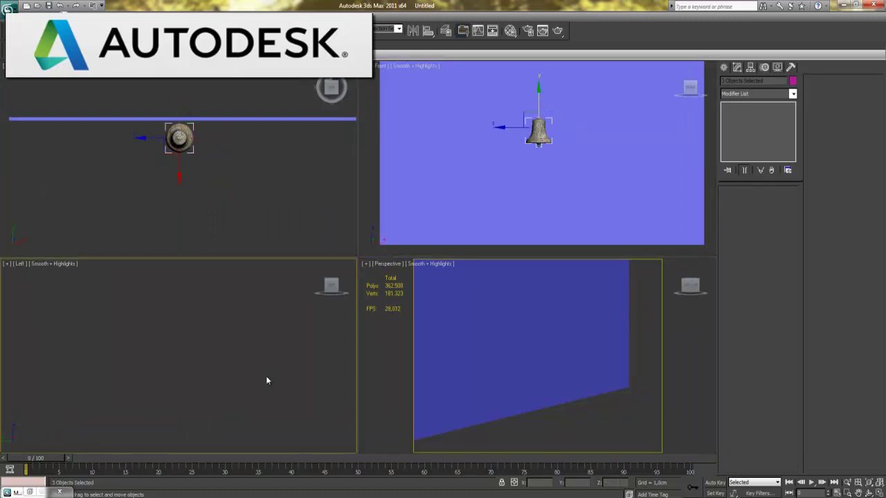
key(z)
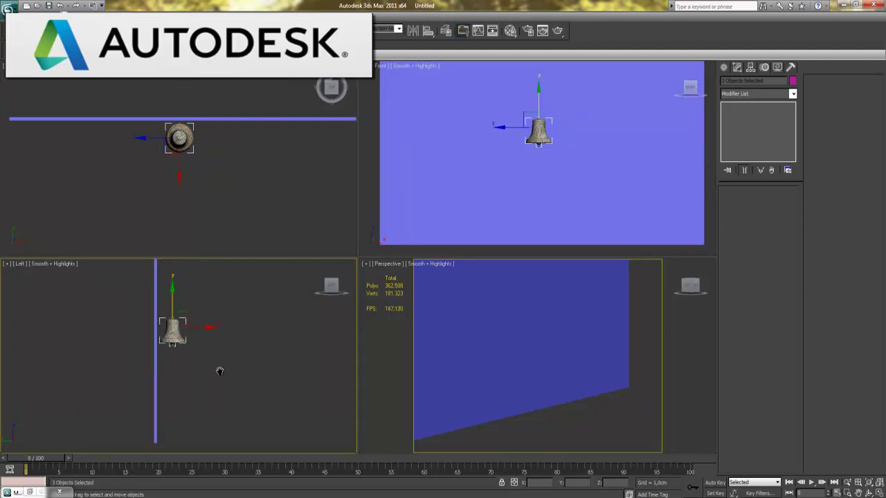
key(ctrl+shift+z)
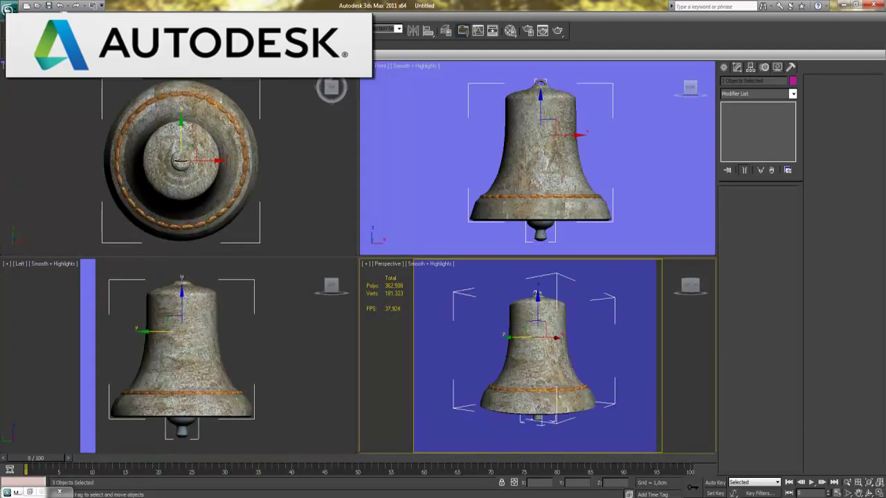
click(284, 164)
Place VRayPhysicalCamera001 at the bell's lower left in Top view, aimed at the bell.
key(z)
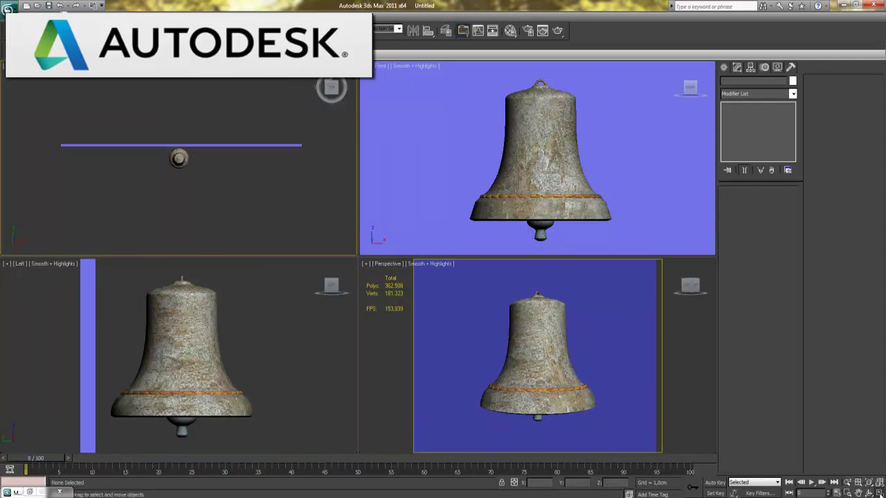
key(alt+w)
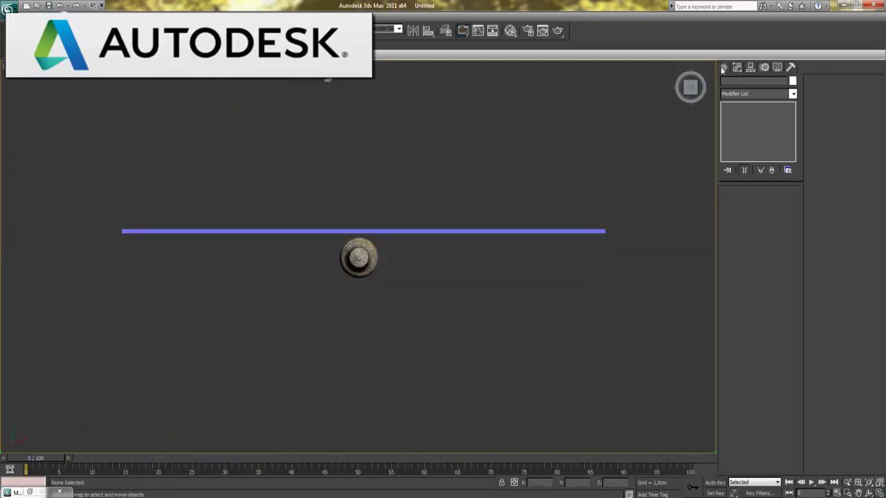
click(723, 67)
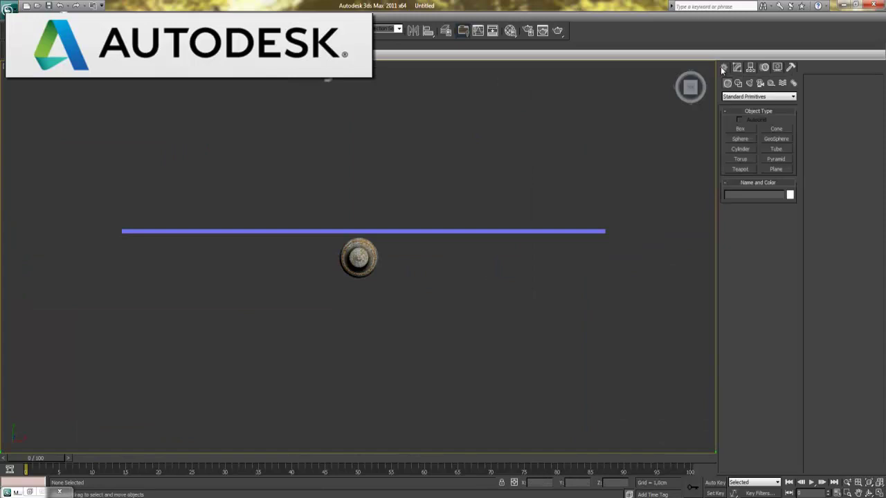
click(759, 83)
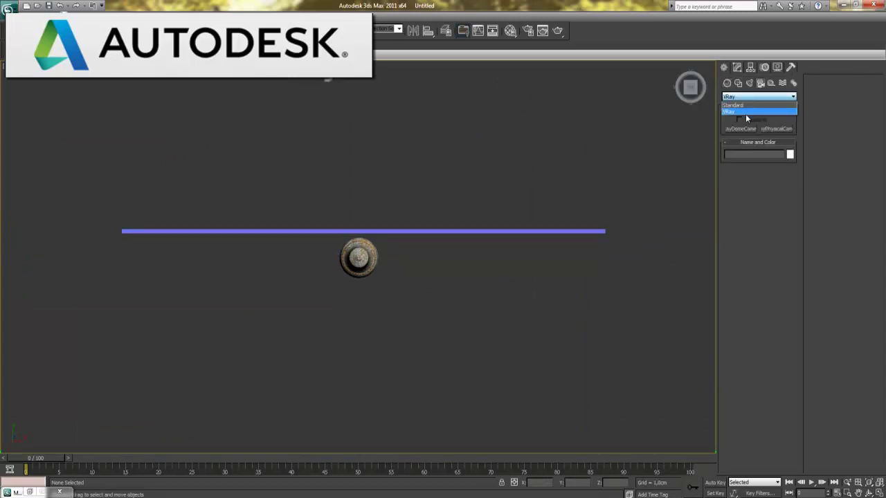
click(745, 113)
click(775, 130)
drag(162, 403, 360, 259)
right_click(360, 259)
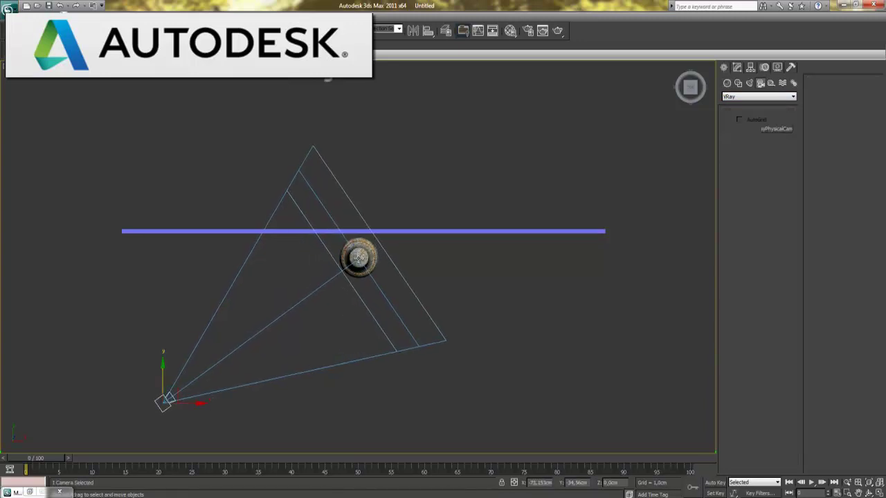
key(alt+w)
right_click(575, 374)
key(alt+w)
Look through the camera and truck, orbit and dolly so the bell is centred and large.
click(876, 493)
click(856, 492)
mouse_move(248, 106)
mouse_down()
mouse_move(316, 310)
mouse_move(309, 321)
mouse_up()
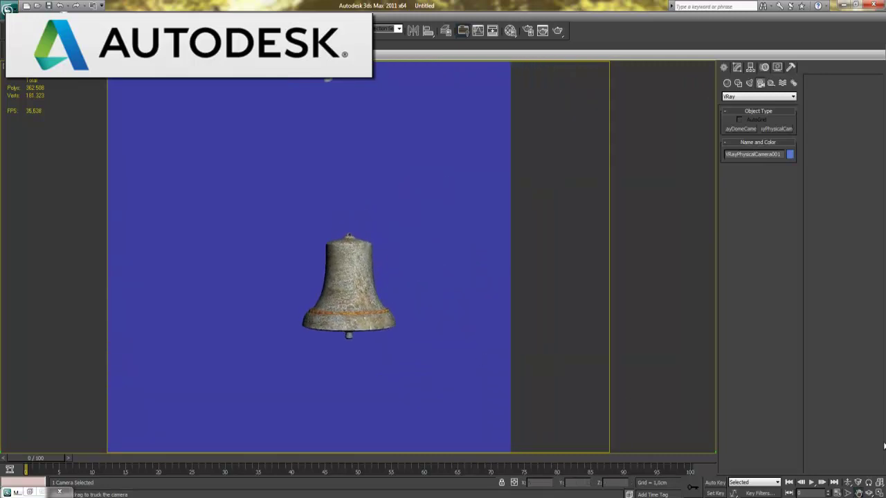
click(870, 493)
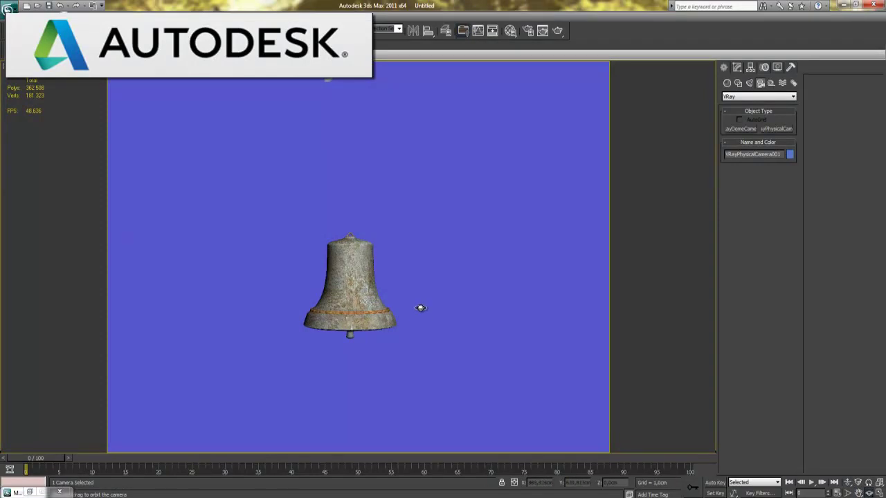
drag(417, 332, 420, 312)
click(849, 484)
drag(444, 376, 446, 348)
drag(454, 379, 453, 375)
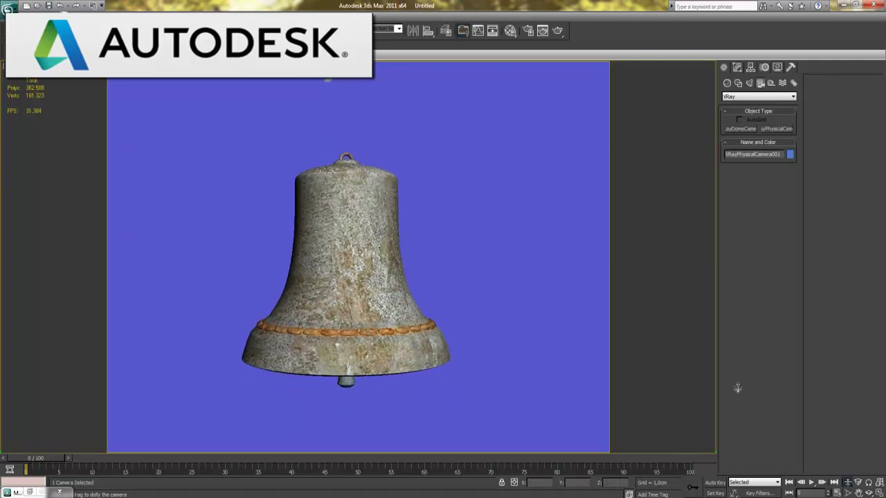
Change the backdrop box Box001's object colour to white.
right_click(493, 107)
click(529, 115)
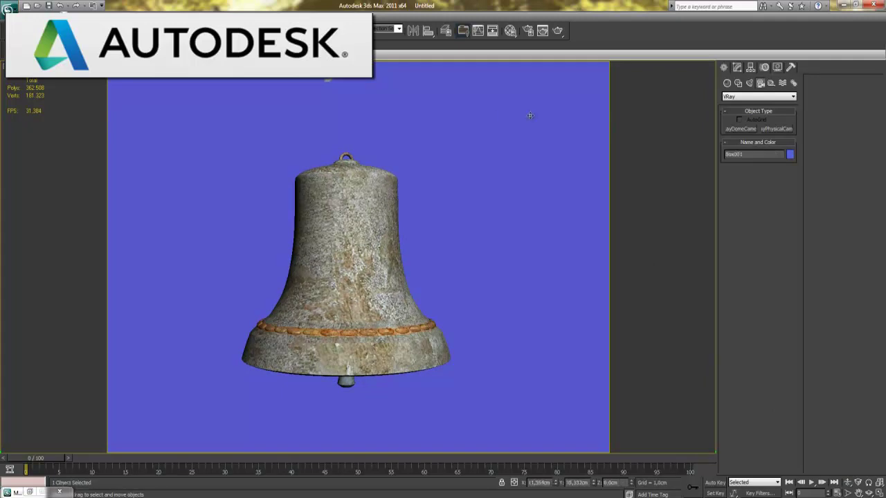
click(790, 155)
click(524, 276)
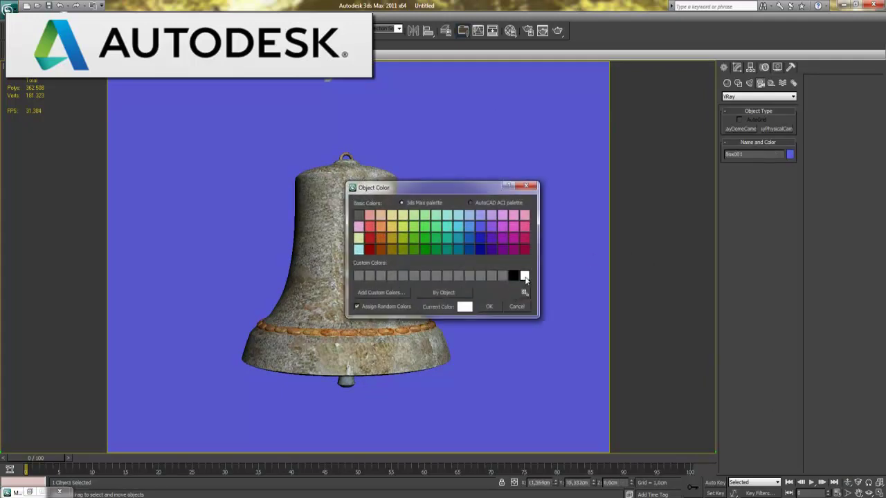
click(489, 307)
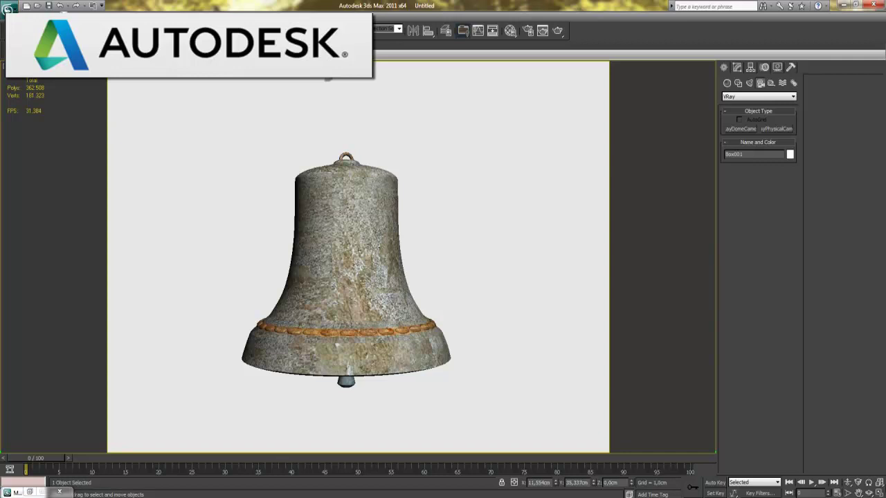
Return to four viewports, deselect everything, and zoom out in the Front view.
click(879, 493)
click(307, 230)
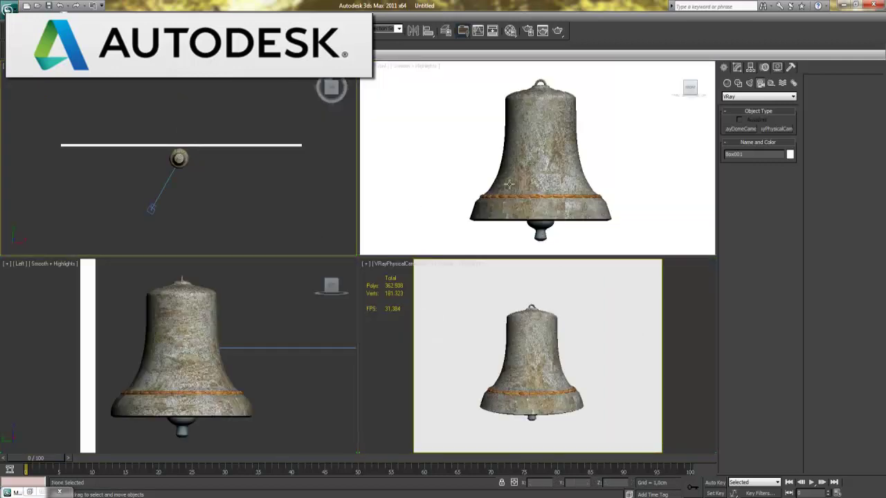
scroll(507, 184, down, 2)
scroll(512, 179, down, 4)
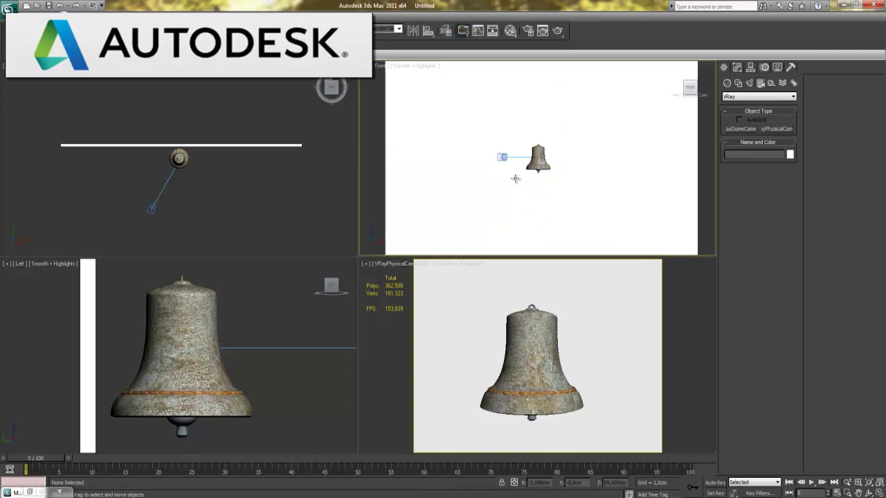
scroll(512, 179, down, 3)
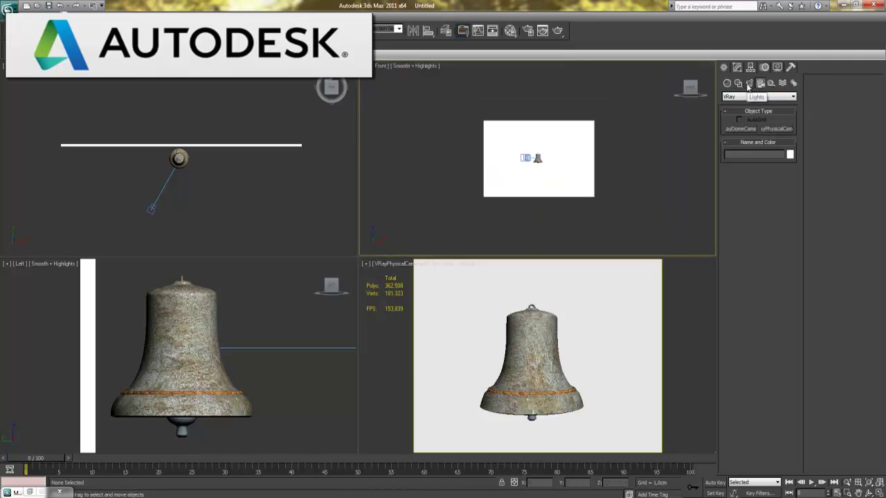
Draw a VRayLight plane light in the Front view to the right of the backdrop.
click(748, 83)
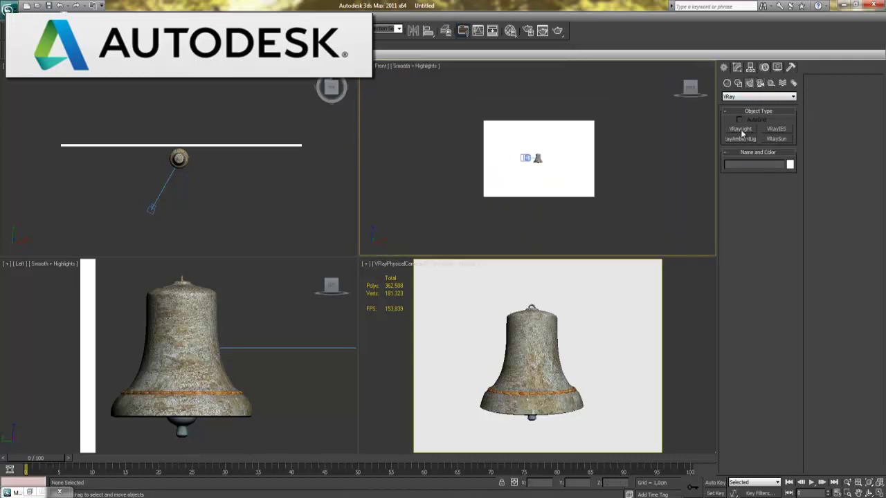
click(740, 130)
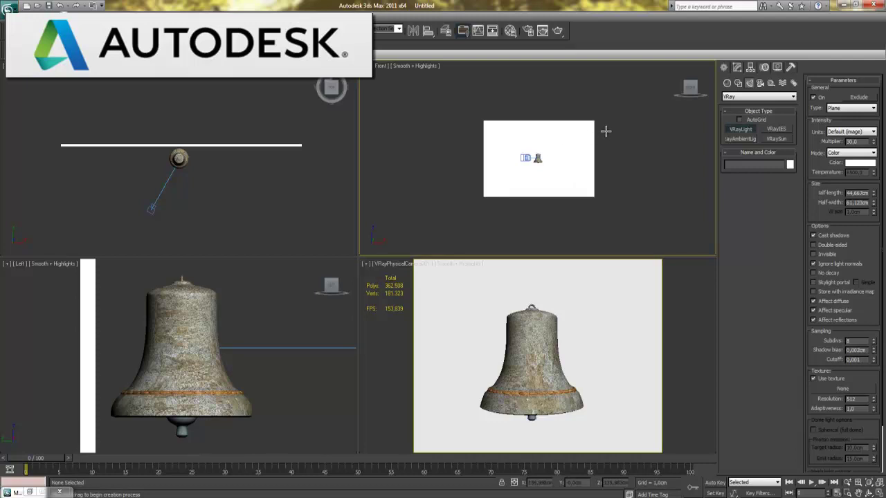
drag(605, 130, 631, 197)
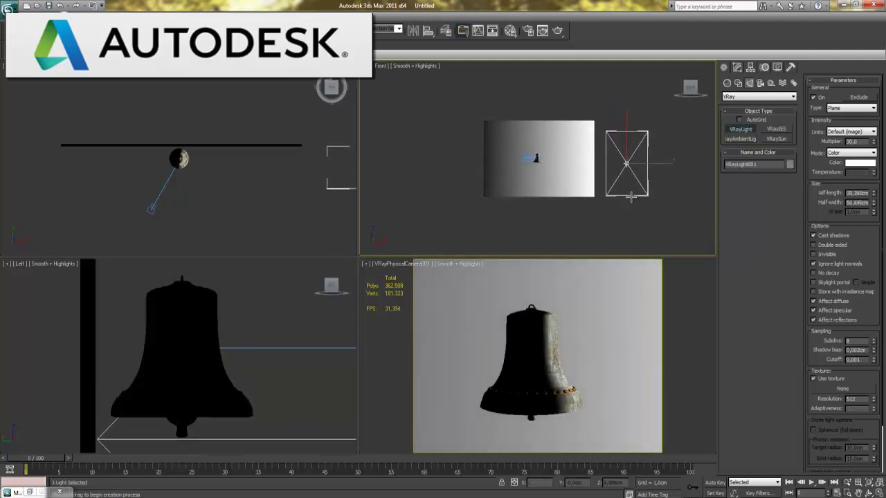
right_click(349, 182)
Move and angle VRayLight001 beside the backdrop so it lights the bell's right side.
right_click(301, 171)
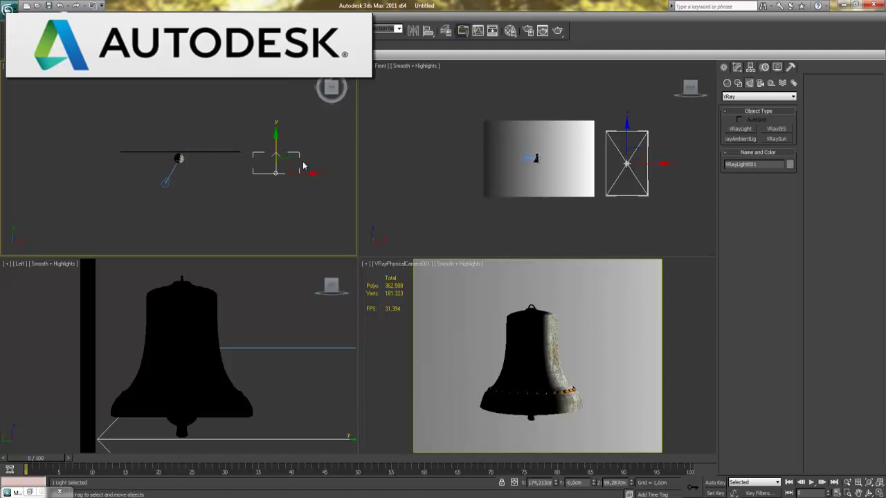
mouse_move(284, 166)
mouse_down()
mouse_move(233, 221)
mouse_move(249, 160)
mouse_up()
key(e)
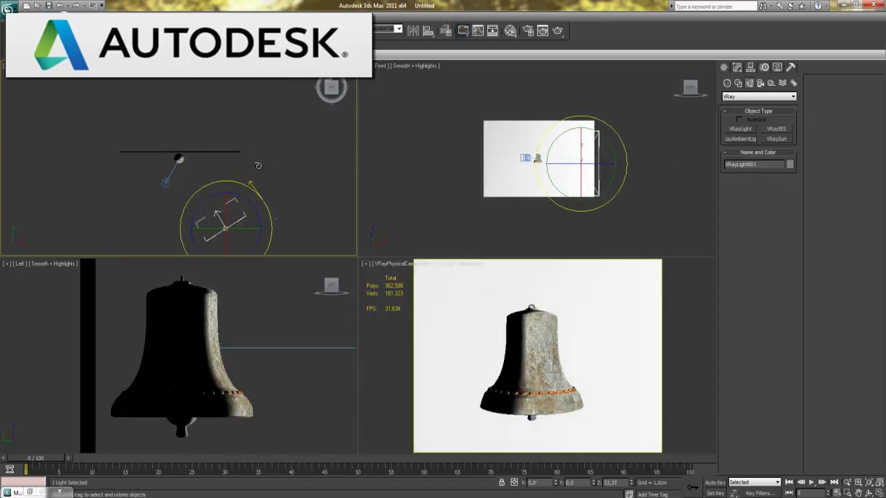
key(w)
drag(238, 213, 273, 190)
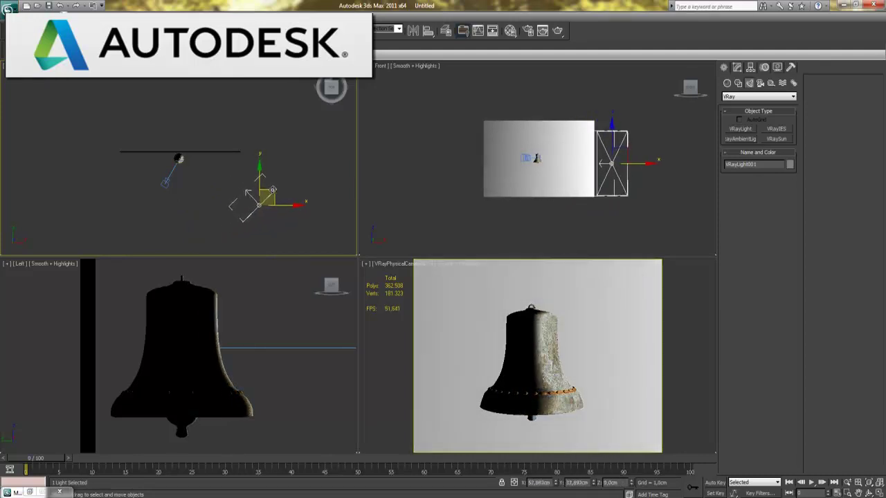
click(737, 67)
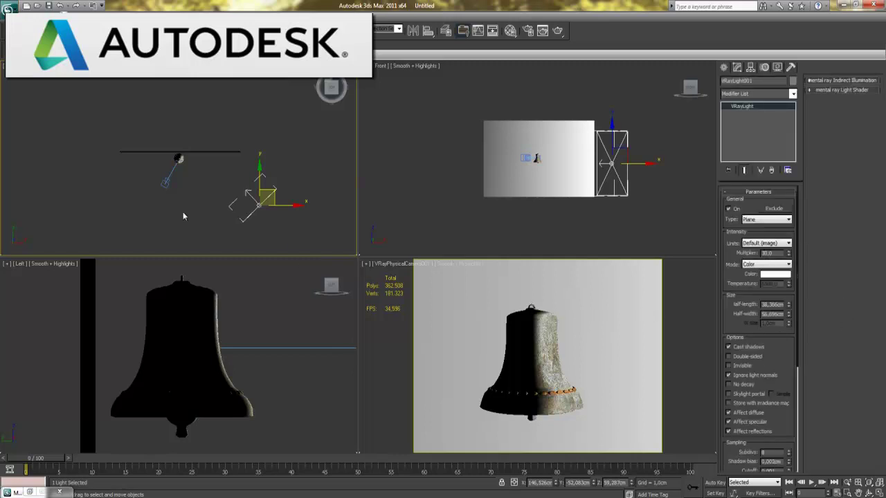
click(165, 182)
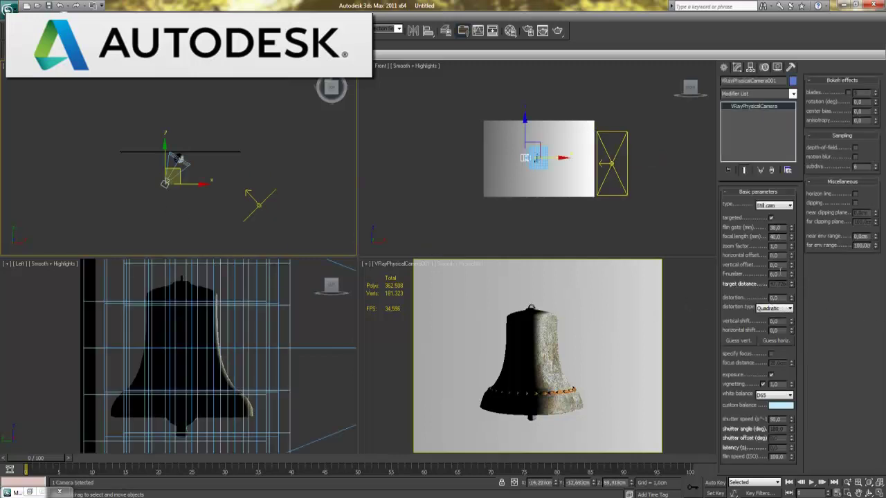
right_click(541, 337)
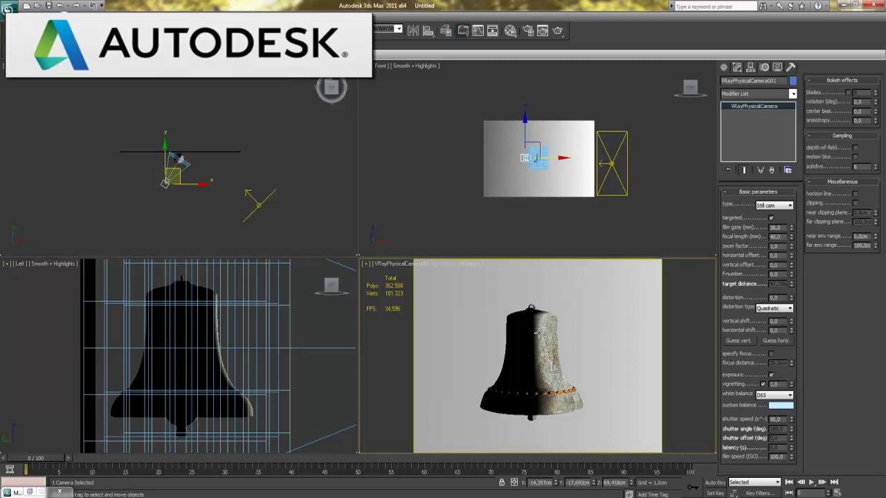
click(878, 491)
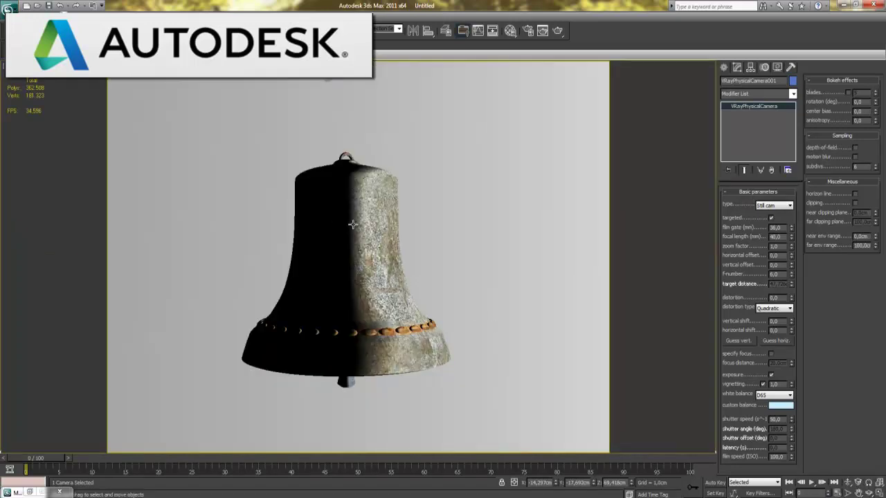
key(shift+q)
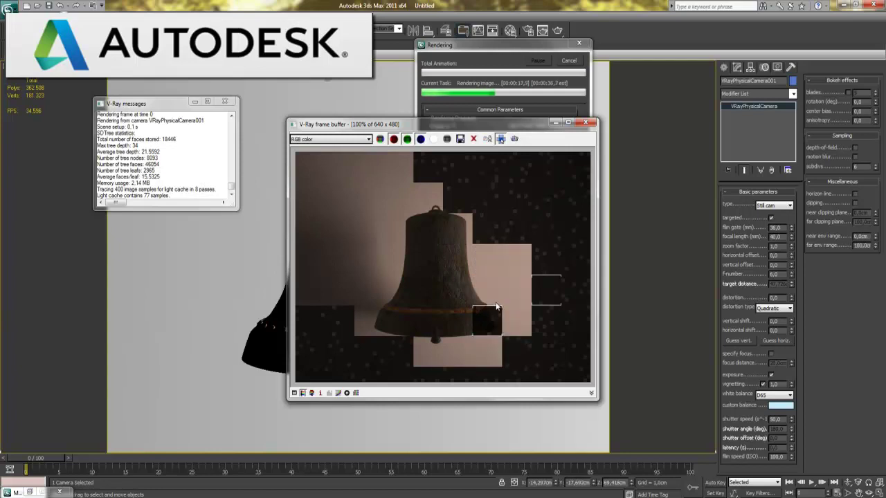
click(586, 124)
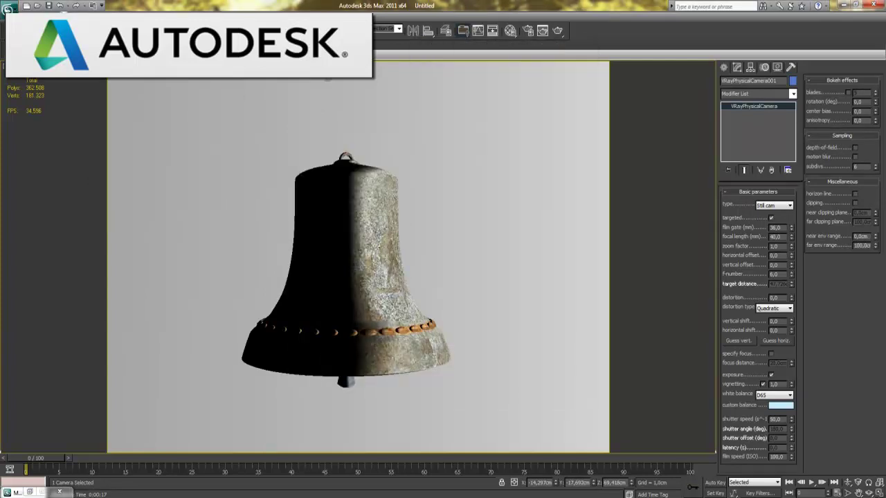
key(alt+w)
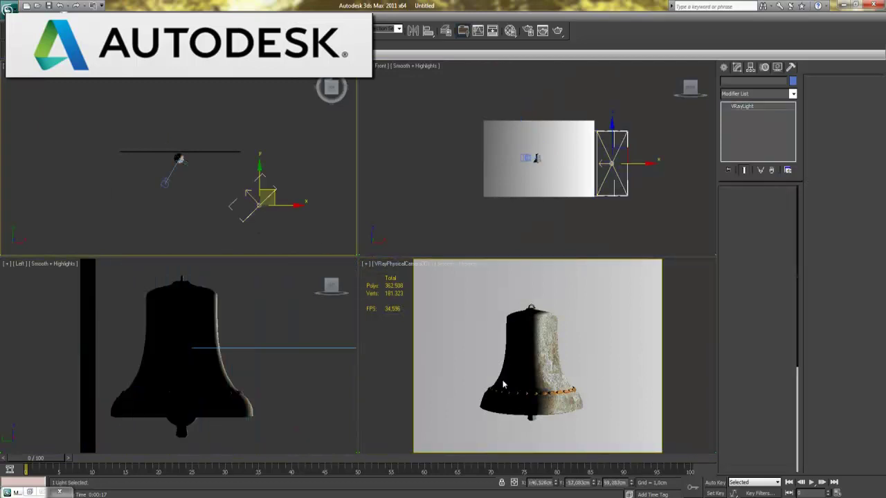
Set VRayLight001's Subdivs to 36 and maximize the camera view.
double_click(764, 452)
right_click(559, 346)
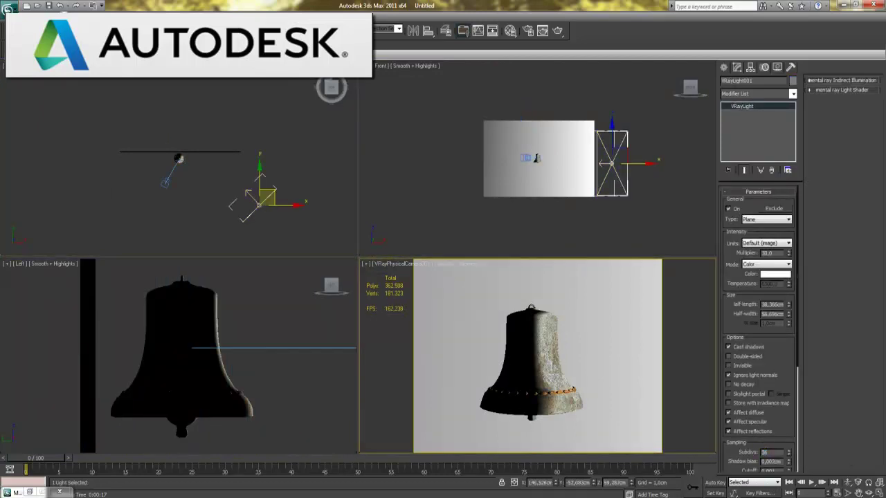
click(878, 492)
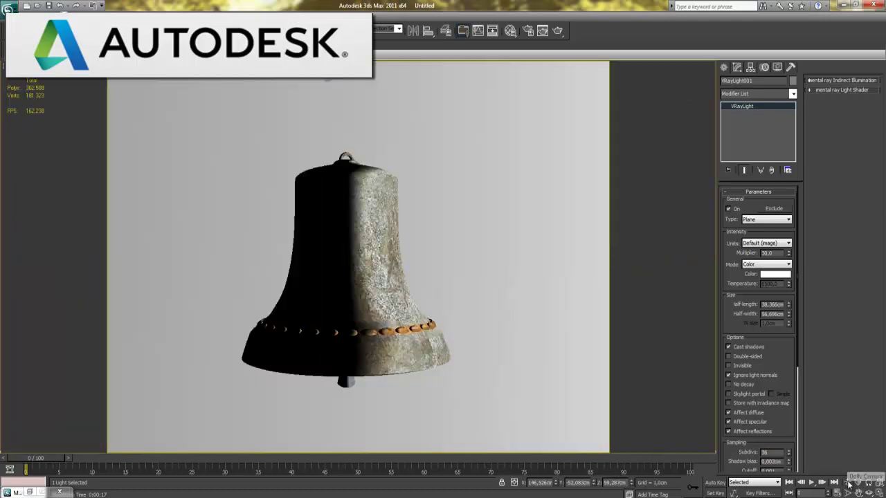
Dolly the camera closer so the bell fills more of the shot, then render.
click(851, 483)
drag(377, 339, 332, 347)
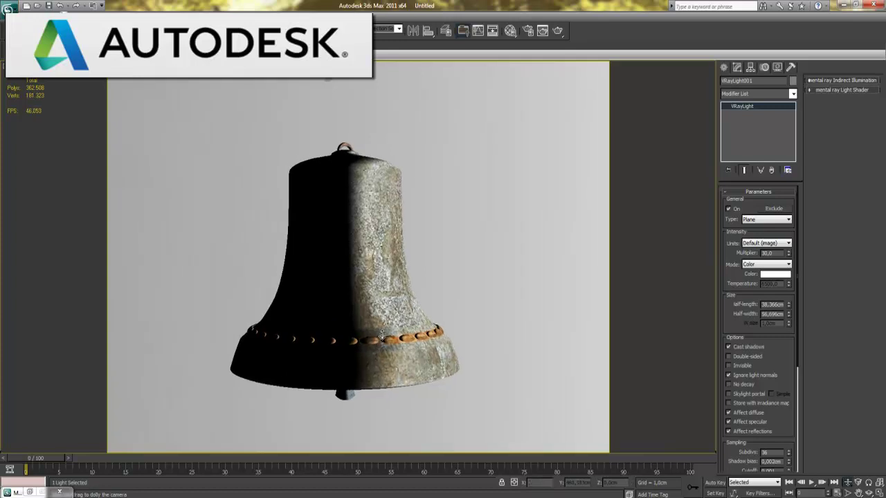
mouse_move(393, 361)
mouse_down()
mouse_move(395, 372)
mouse_move(429, 392)
mouse_up()
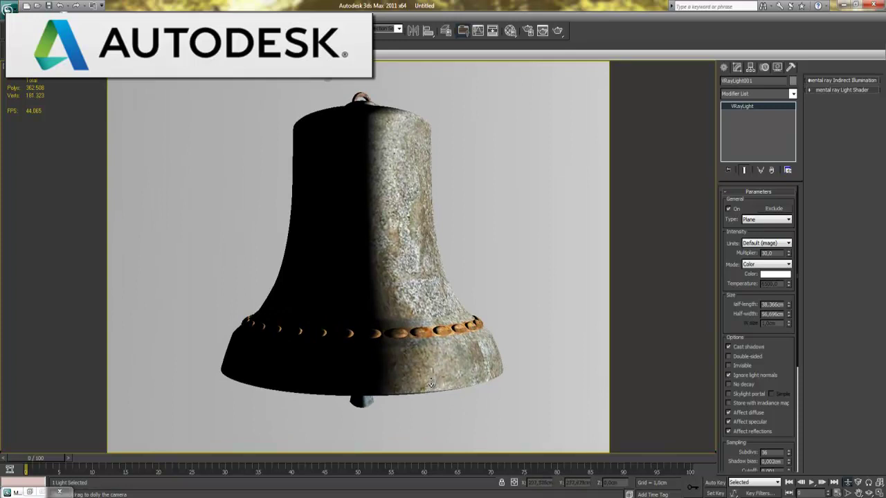
key(shift+q)
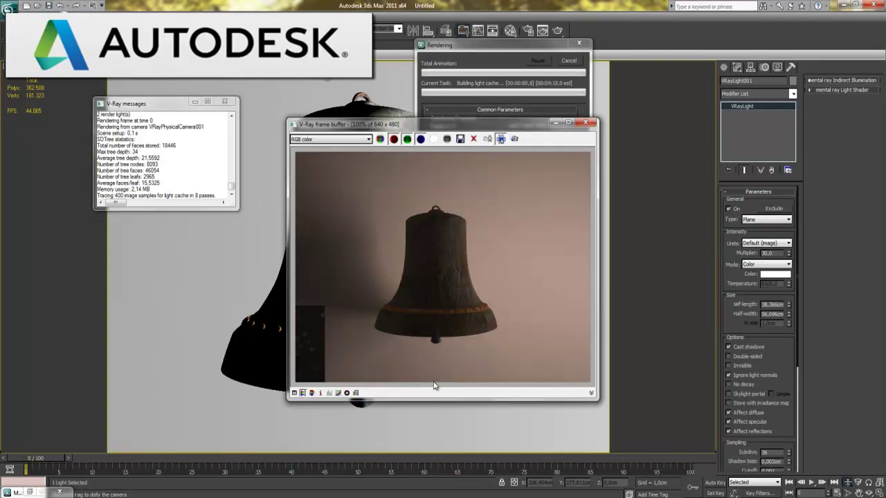